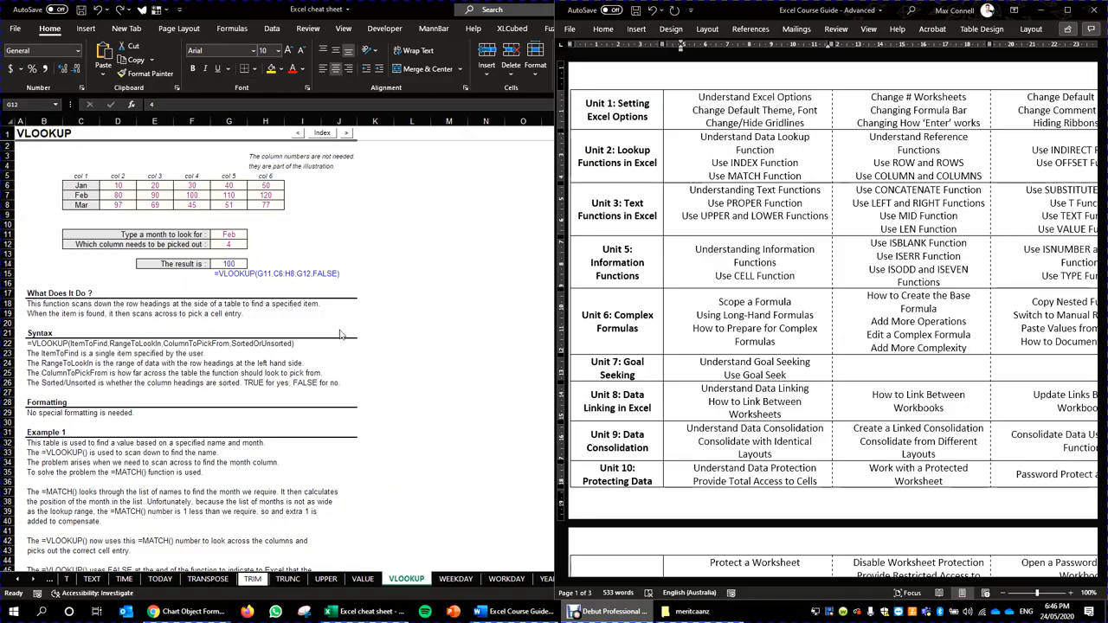
Step: Maximize the Excel workbook window to show the VLOOKUP sheet at full width
double_click(394, 5)
click(221, 254)
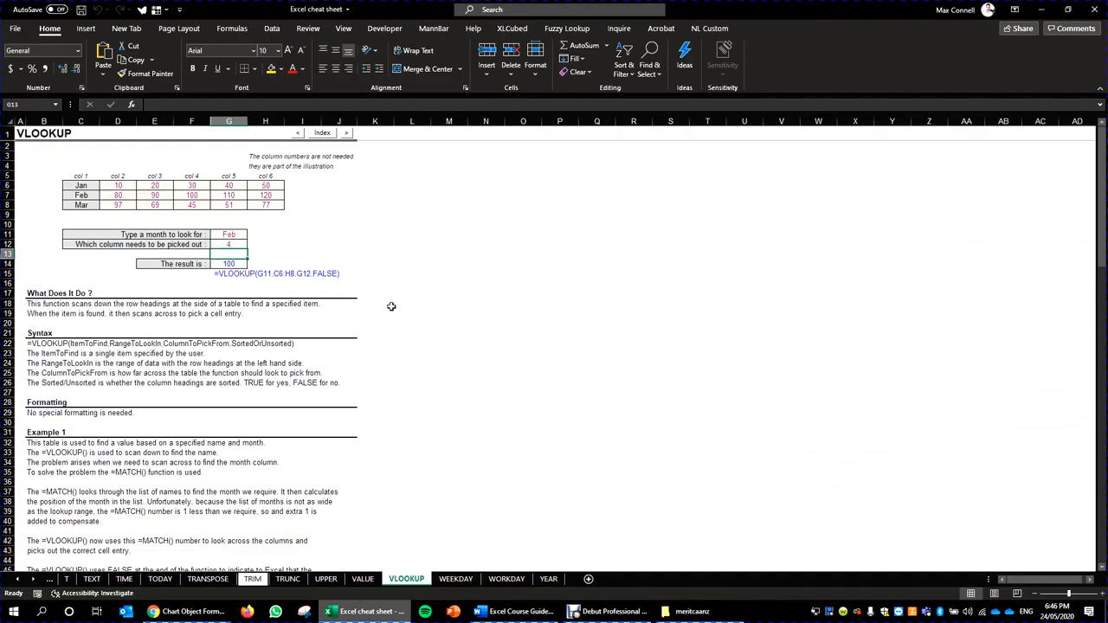
click(242, 283)
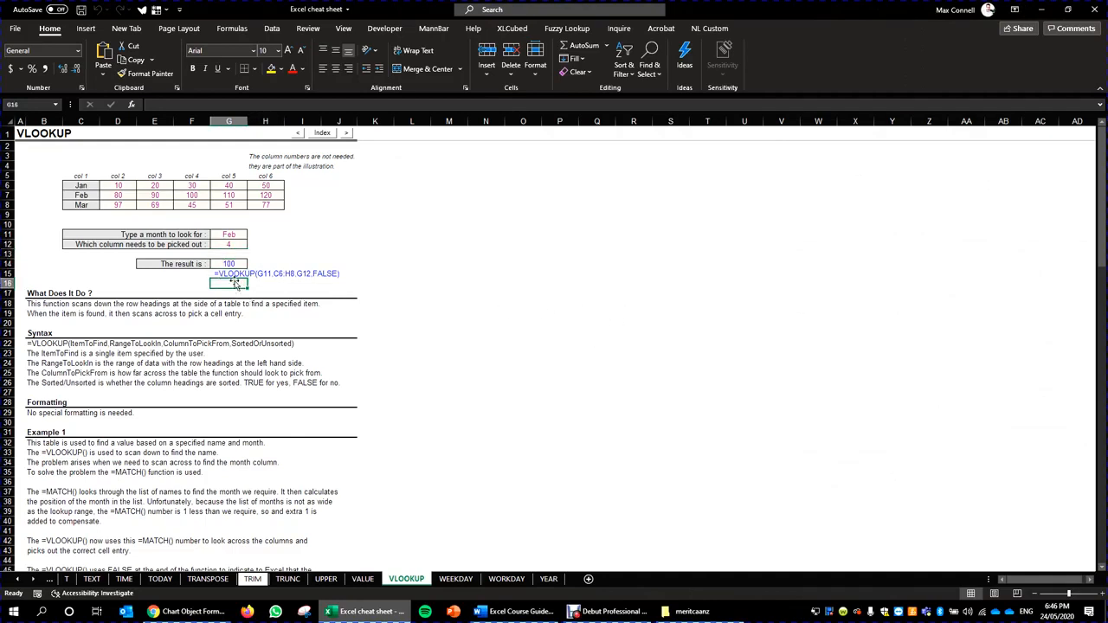
click(231, 263)
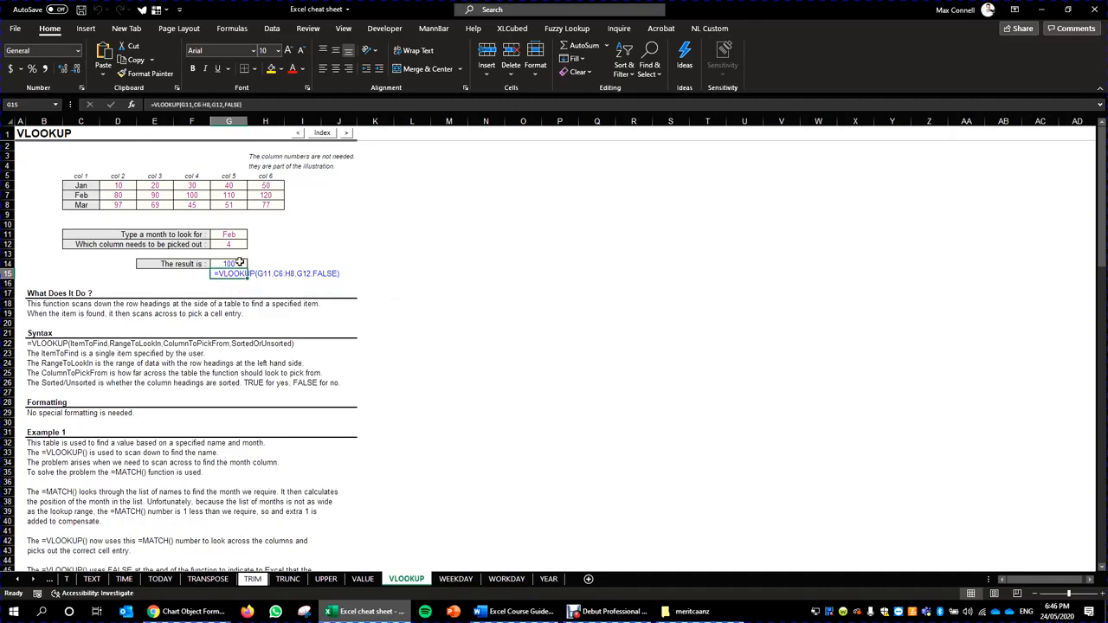
Step: Examine the lookup value, table array and column index arguments of the VLOOKUP formula in result cell G14
double_click(232, 263)
click(198, 274)
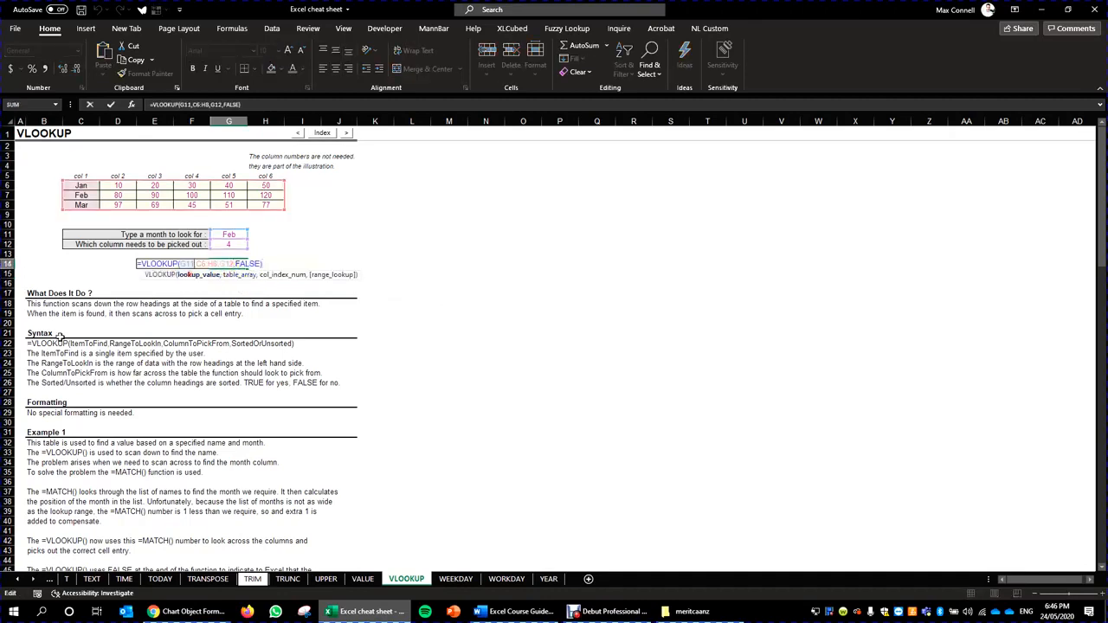
click(239, 274)
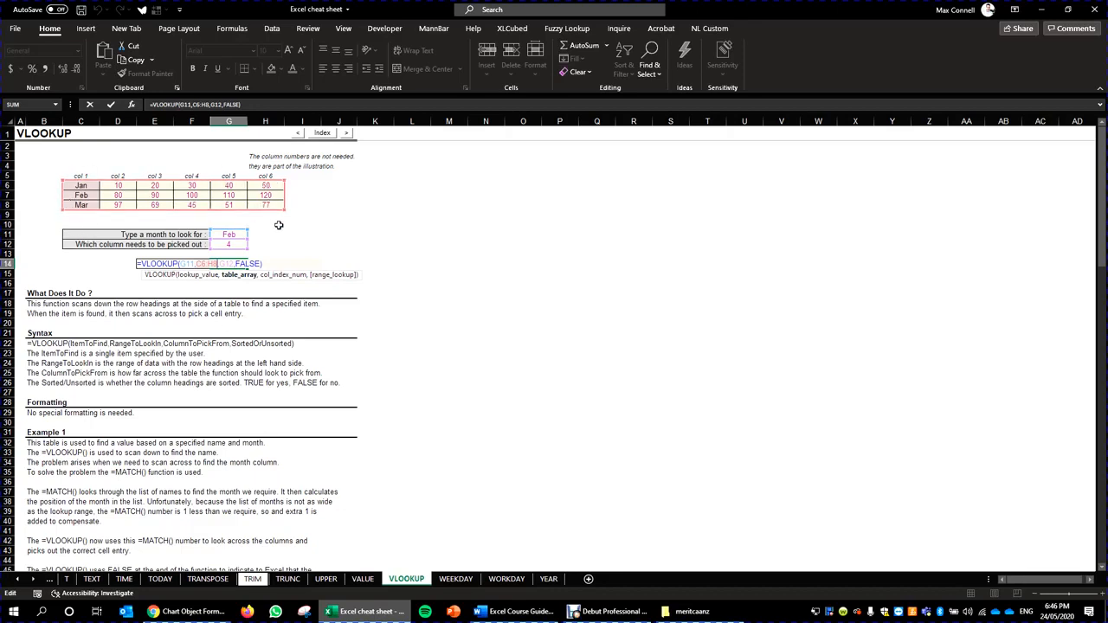
click(276, 275)
click(224, 245)
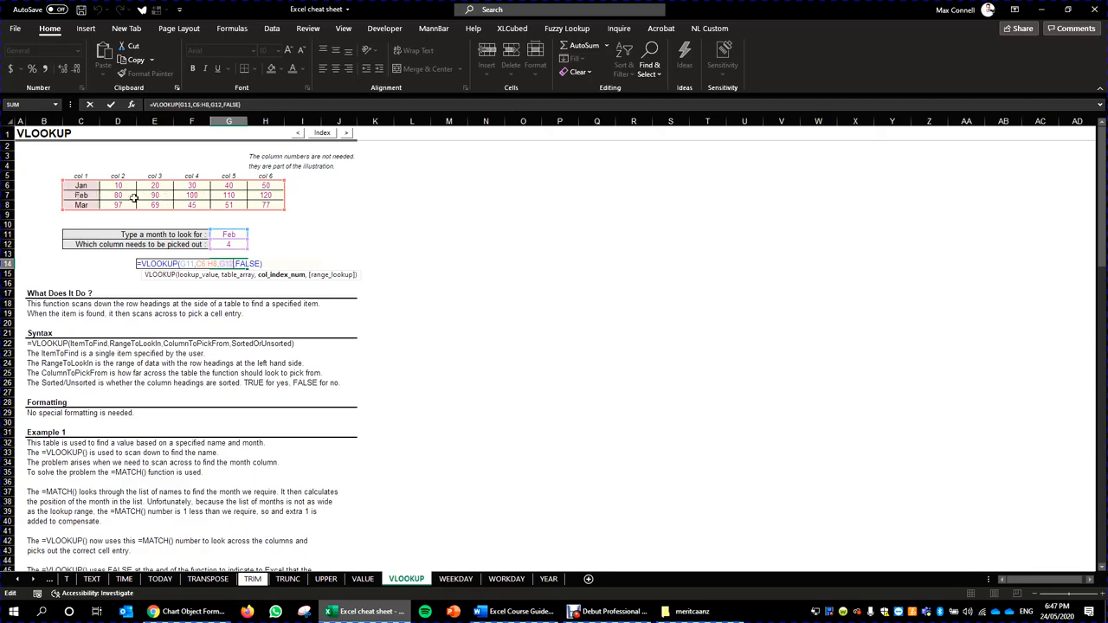
click(192, 196)
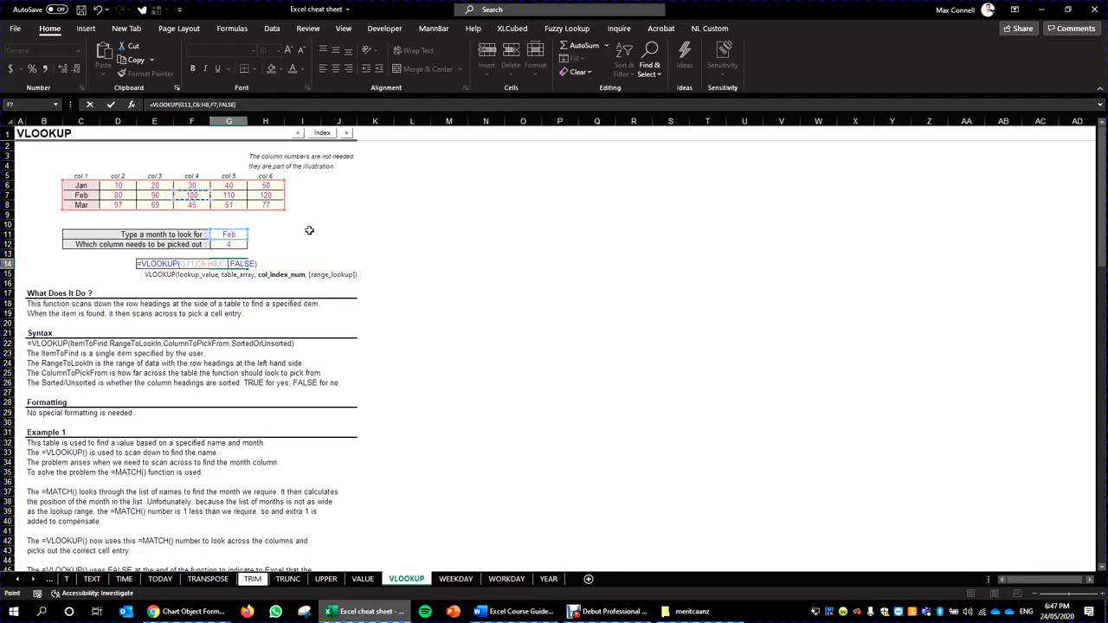
key(Return)
key(ctrl+z)
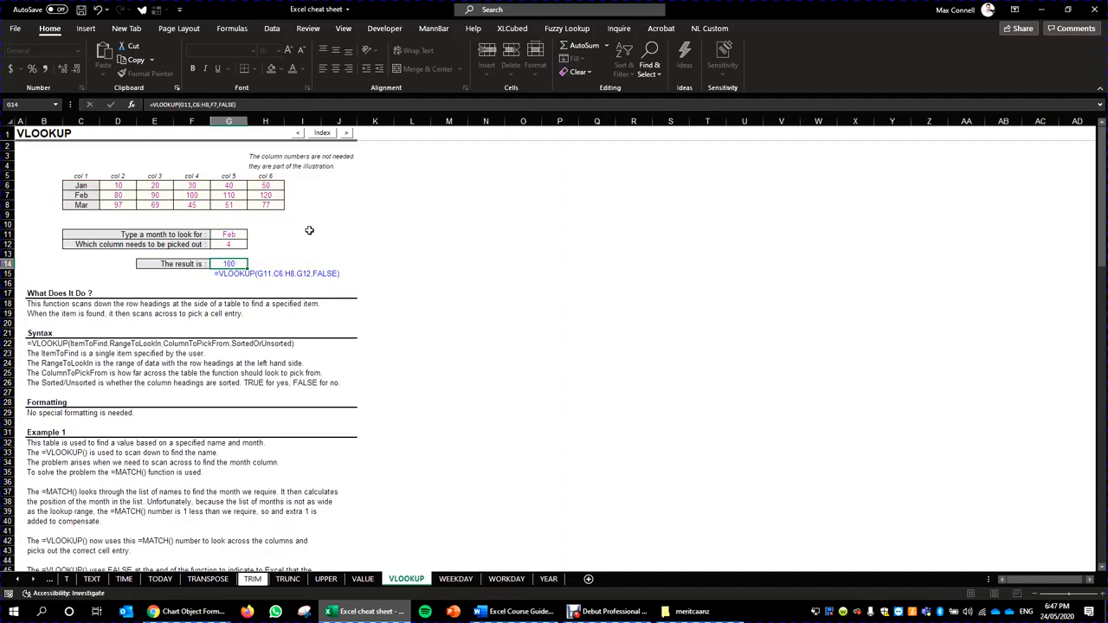
Step: Highlight the Feb value under col 4 (cell F7) with a yellow fill
click(192, 196)
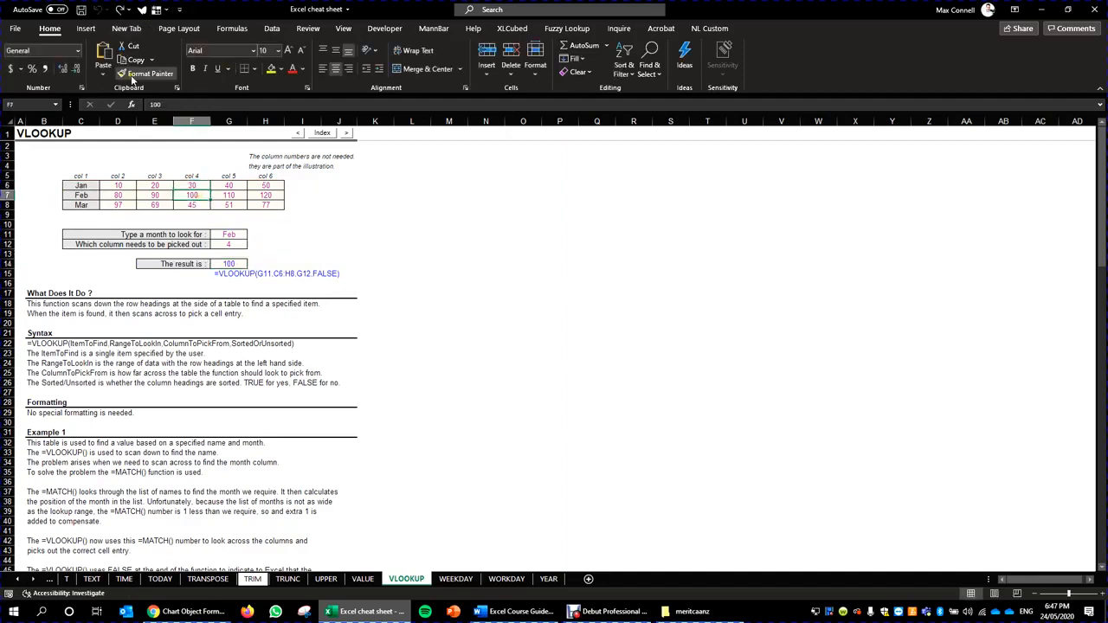
click(272, 69)
click(341, 275)
click(291, 254)
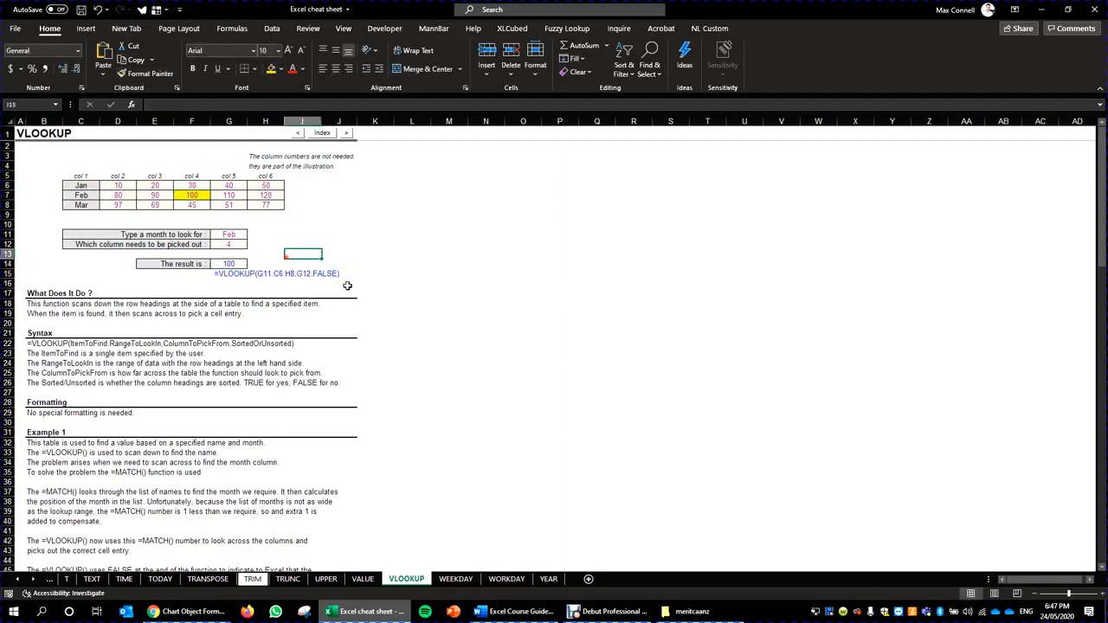
click(303, 181)
click(232, 145)
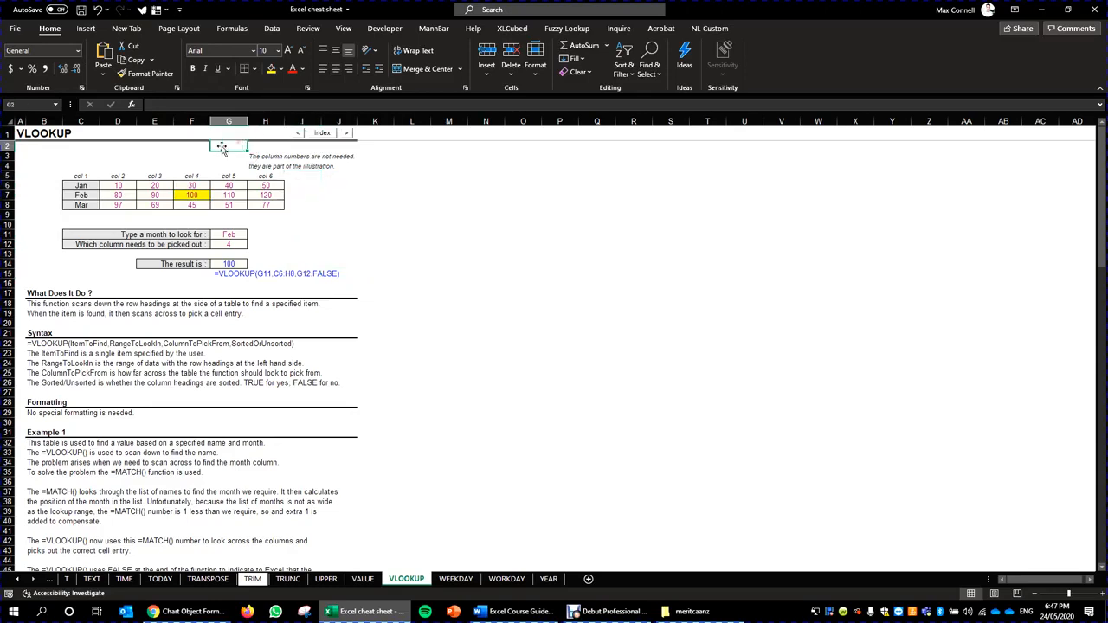
Step: Insert a new column before column F, inside the lookup table
click(189, 121)
right_click(189, 121)
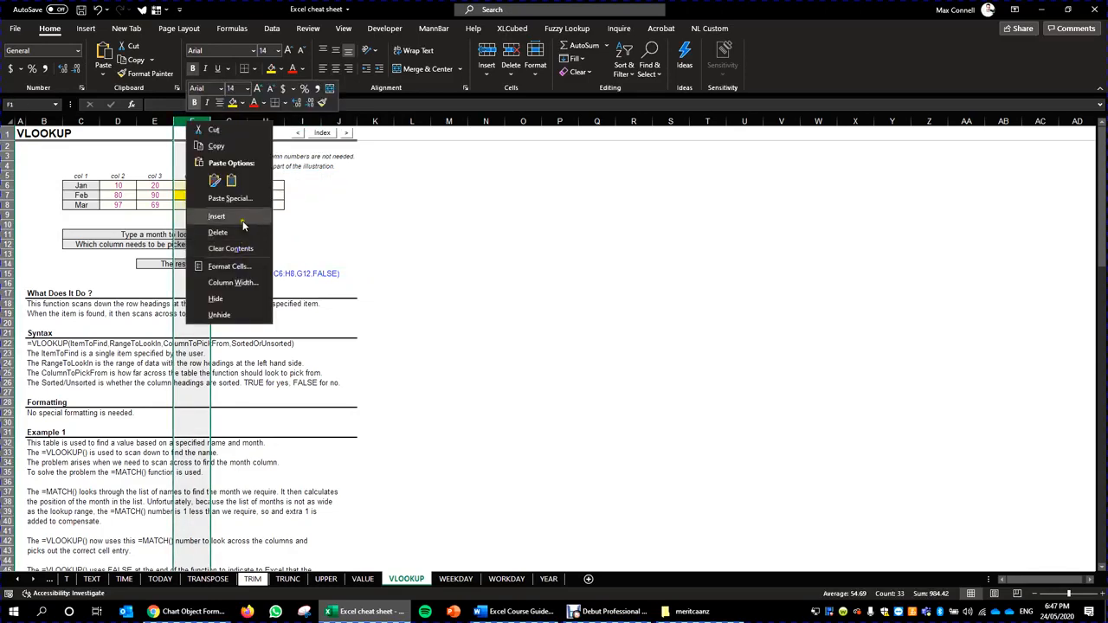
click(230, 217)
click(390, 277)
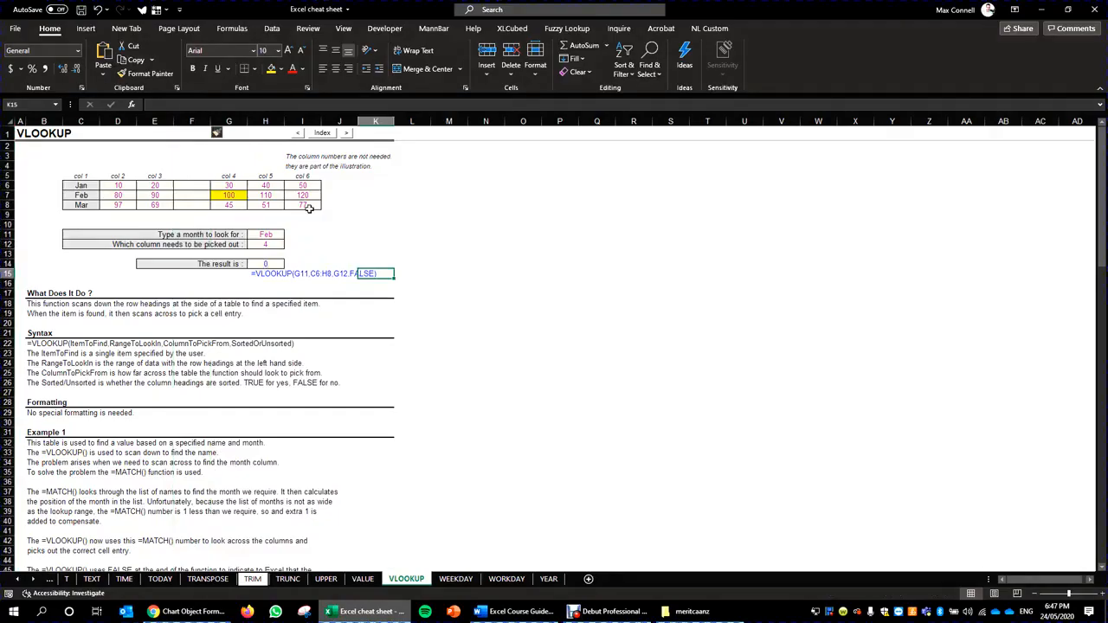
Step: Inspect the cell references of the VLOOKUP formula in H14, leaving the formula as it is
click(273, 264)
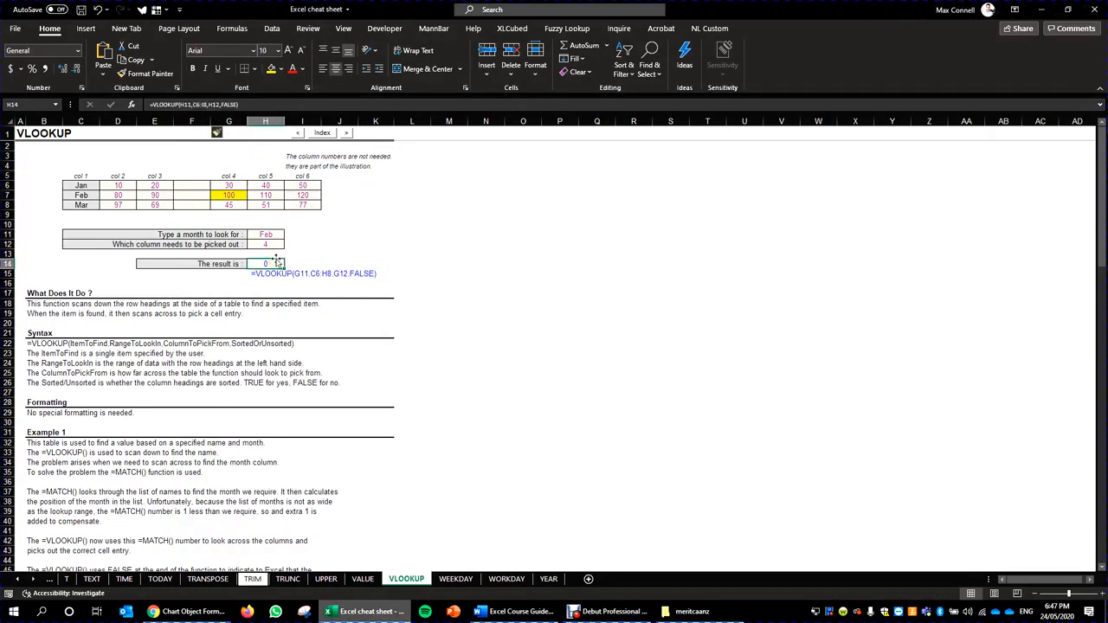
key(F2)
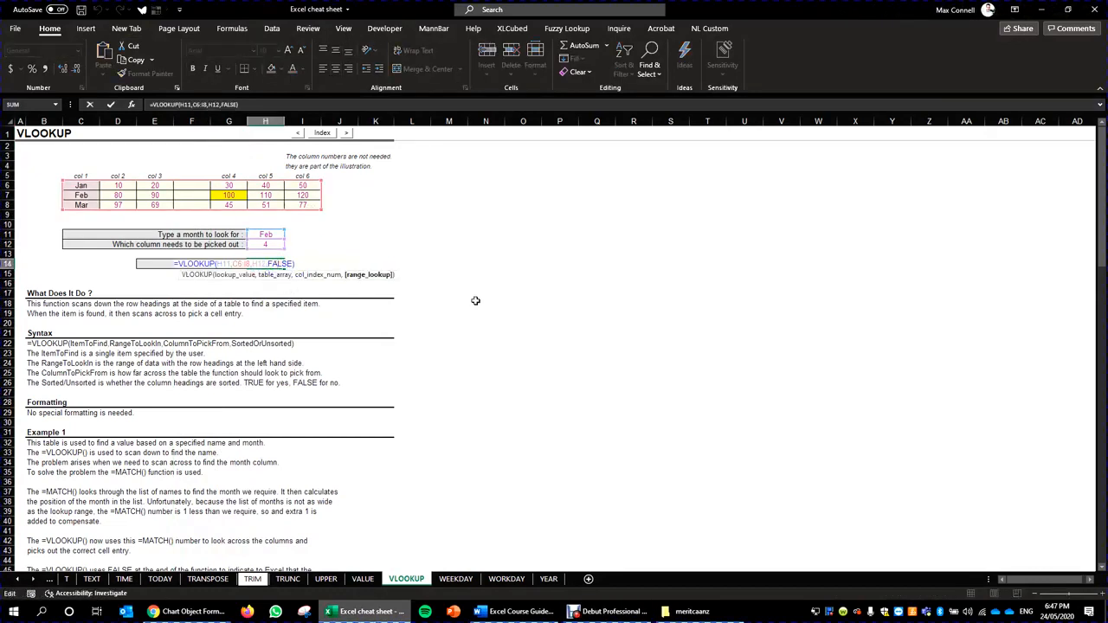
key(Escape)
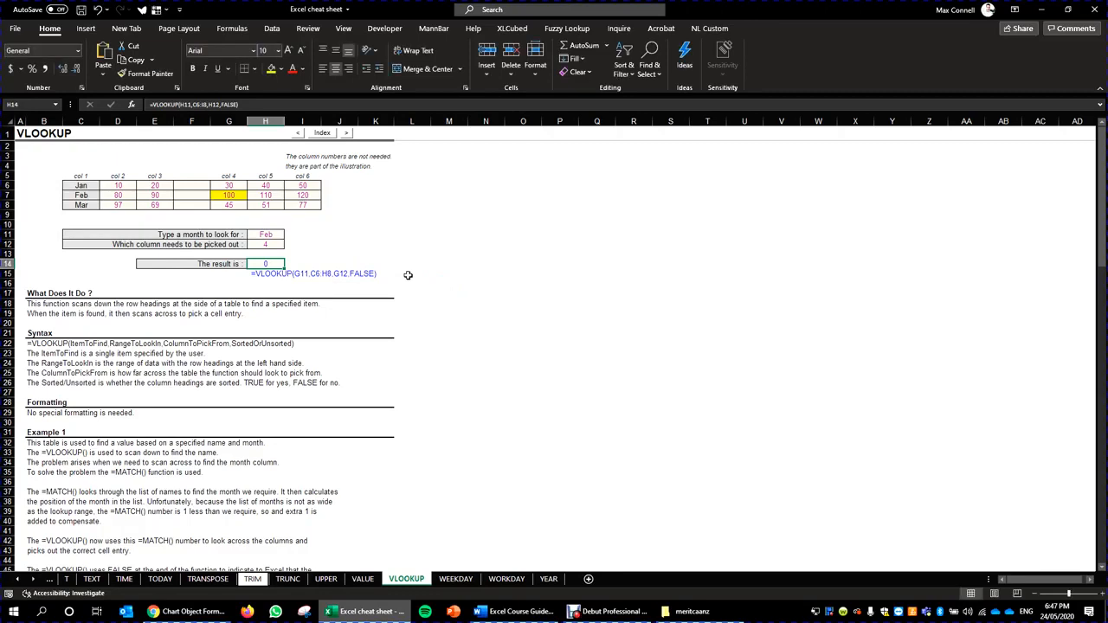
Step: Copy the col 3 header and values from E5:E8 into the empty column at F5:F8
drag(162, 176, 152, 201)
key(ctrl+c)
key(Right)
key(ctrl+v)
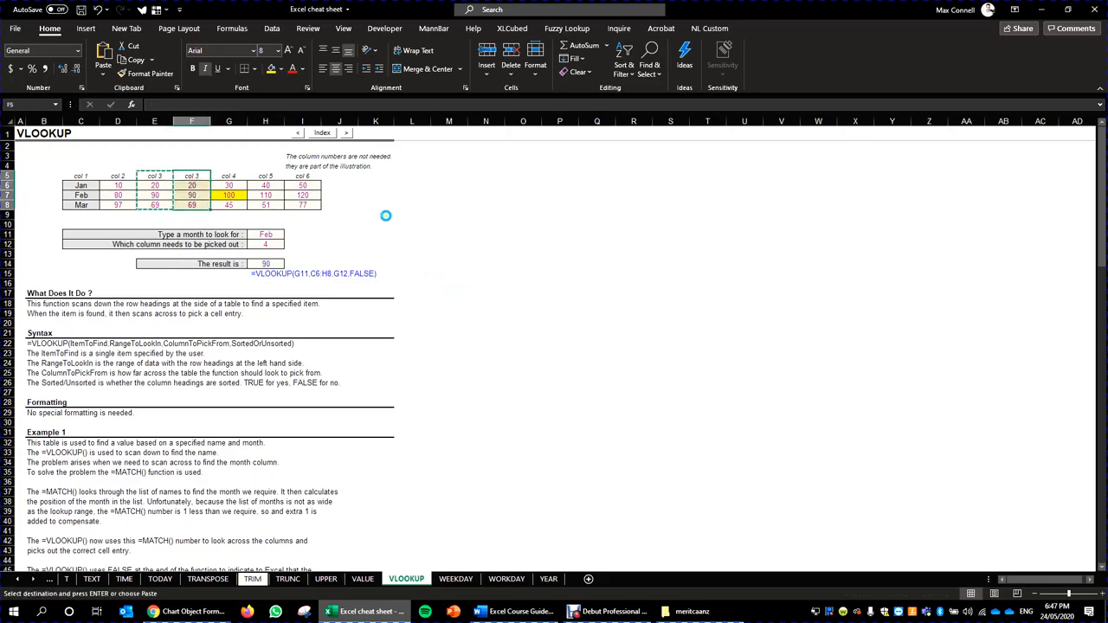
click(407, 224)
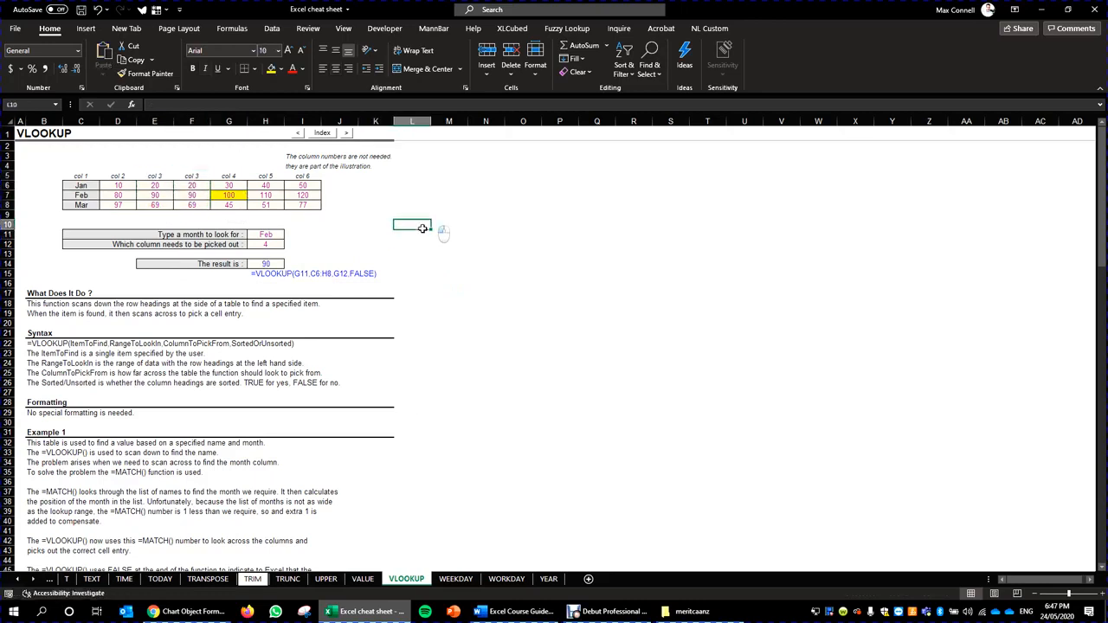
Step: Fill the Feb value in the second col 3 column (cell F7) with dark red
double_click(266, 244)
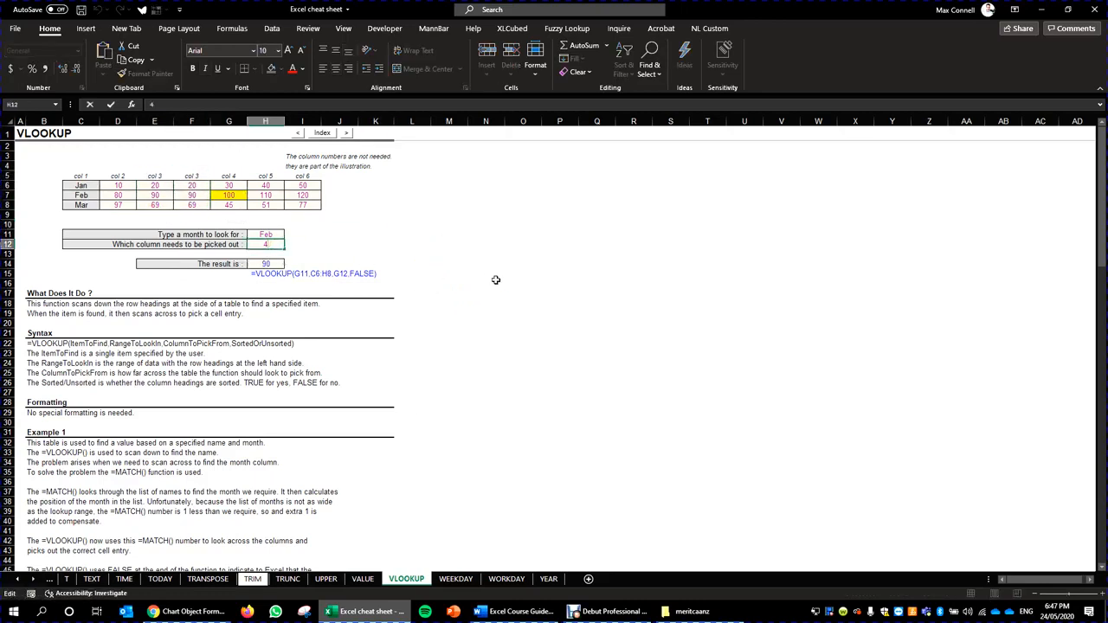
click(230, 194)
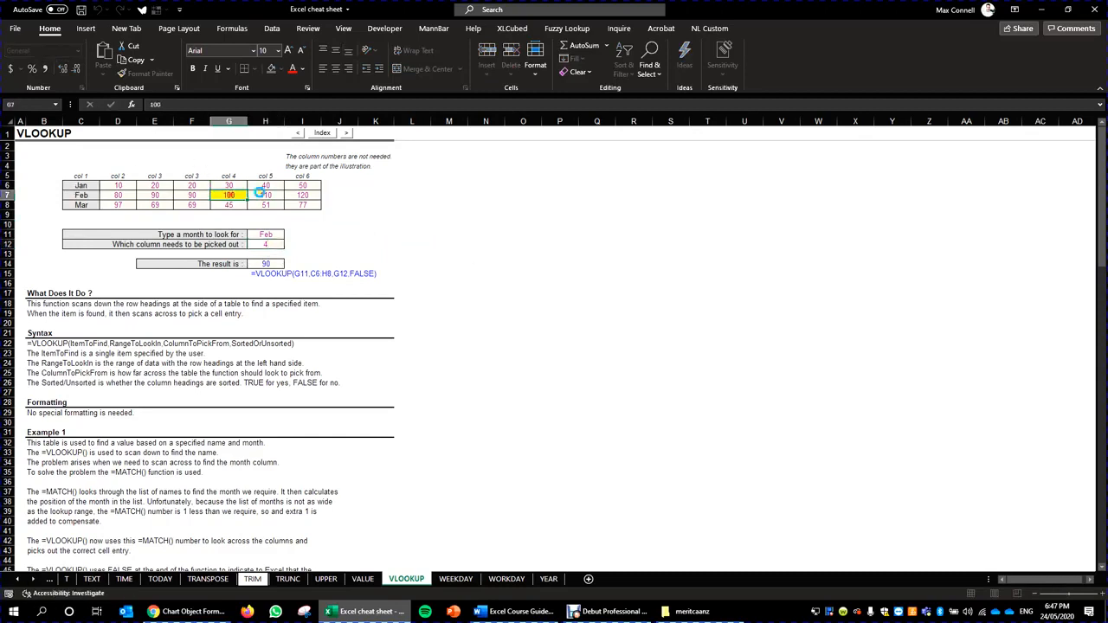
click(184, 202)
click(180, 195)
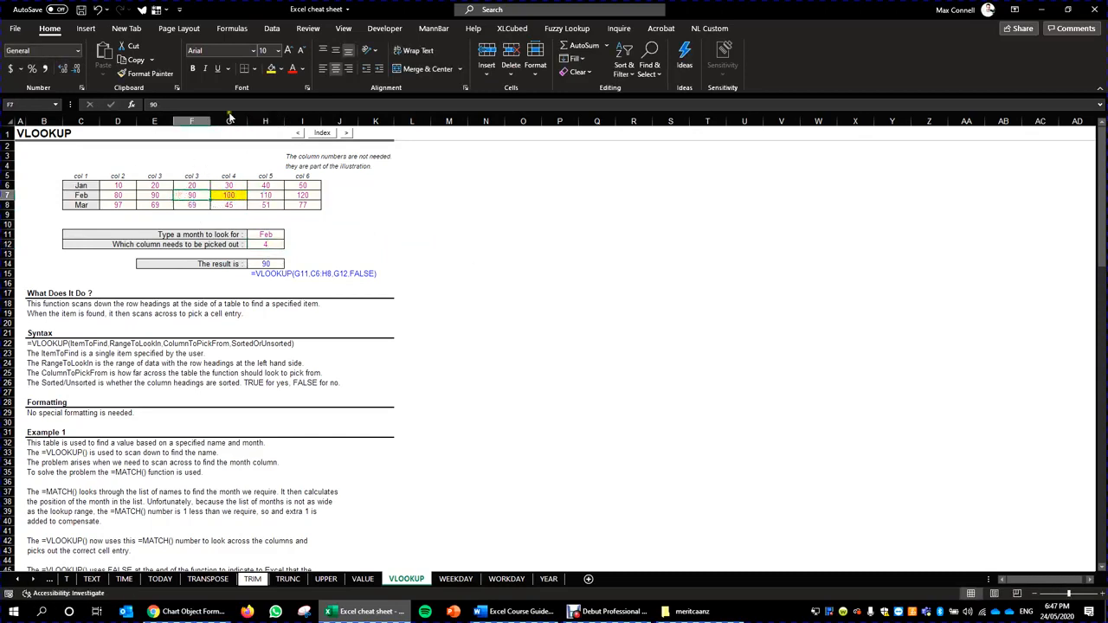
click(281, 69)
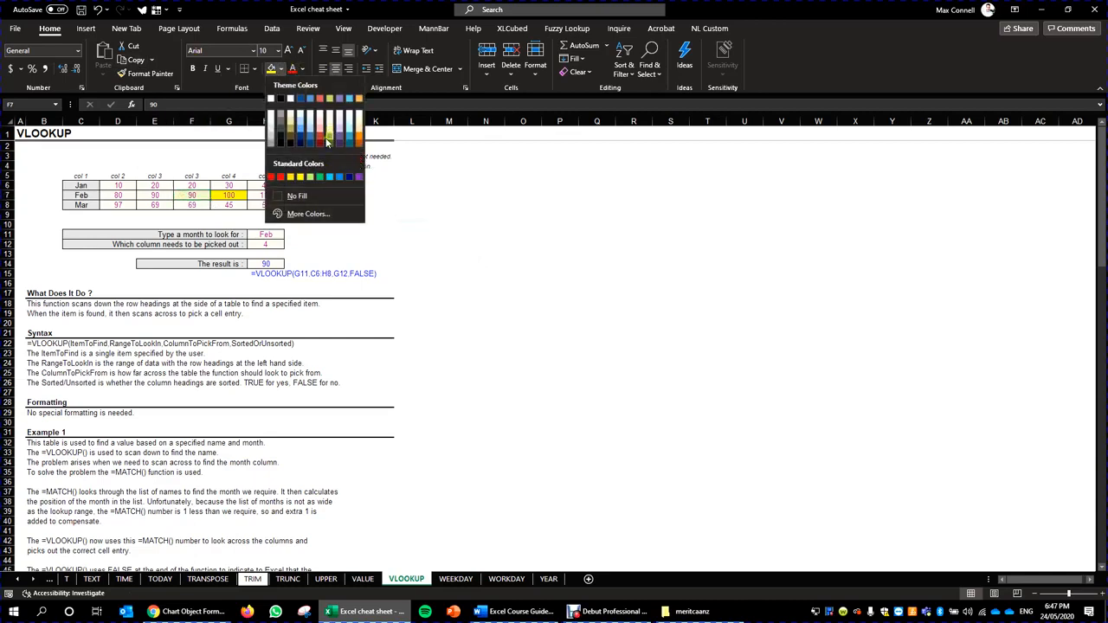
click(323, 141)
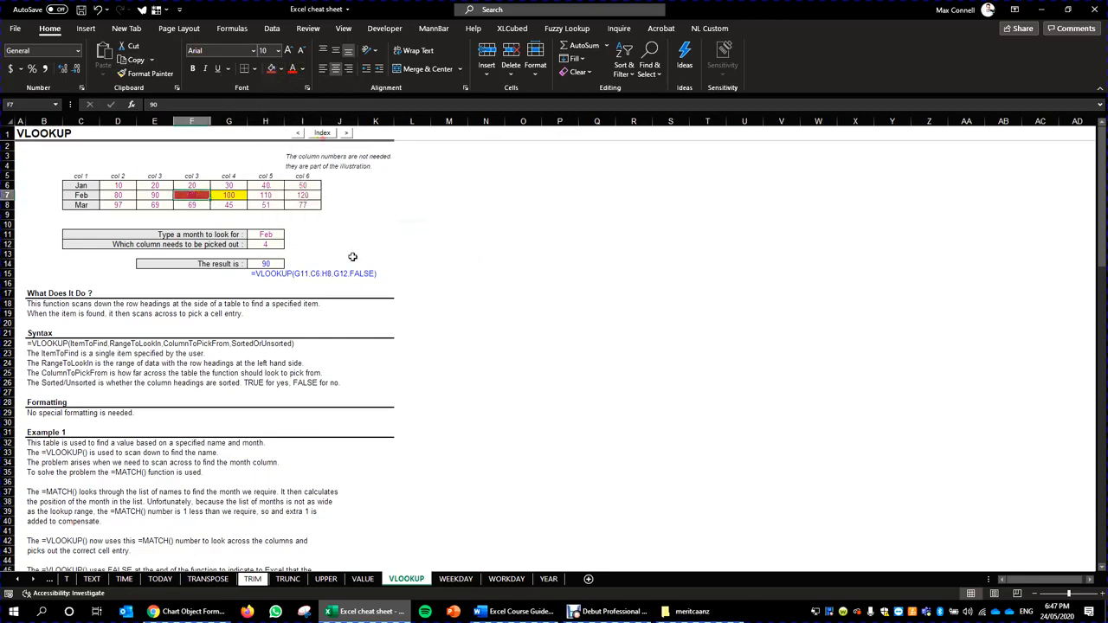
Step: Set the font color of cell F7 to white, and check the lookup result in H14
click(303, 70)
click(509, 243)
click(301, 69)
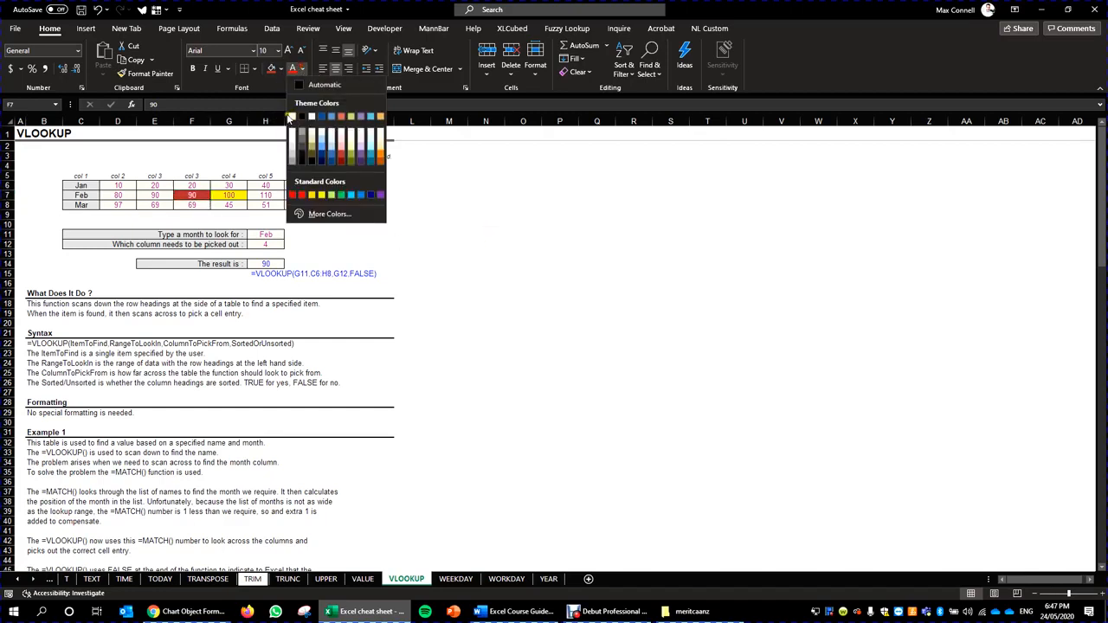
click(291, 117)
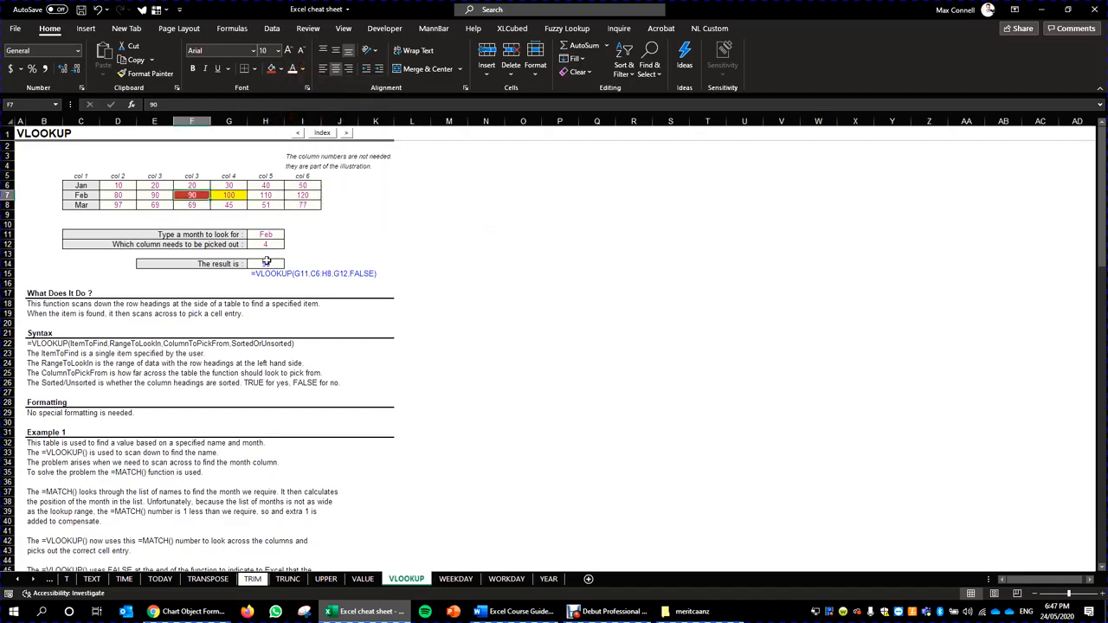
click(268, 263)
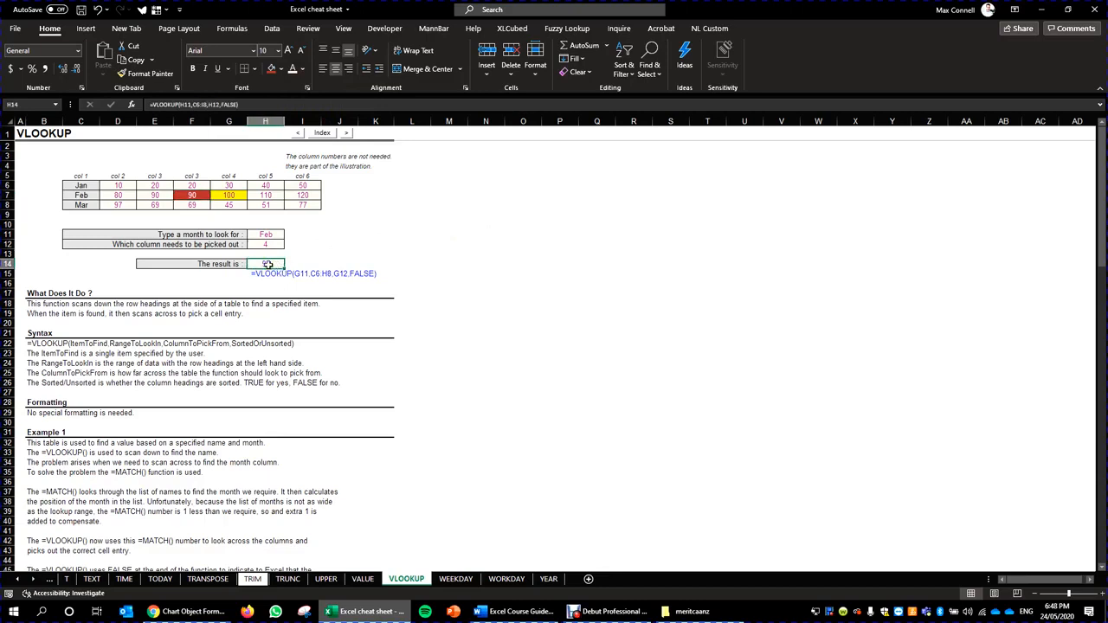
click(525, 227)
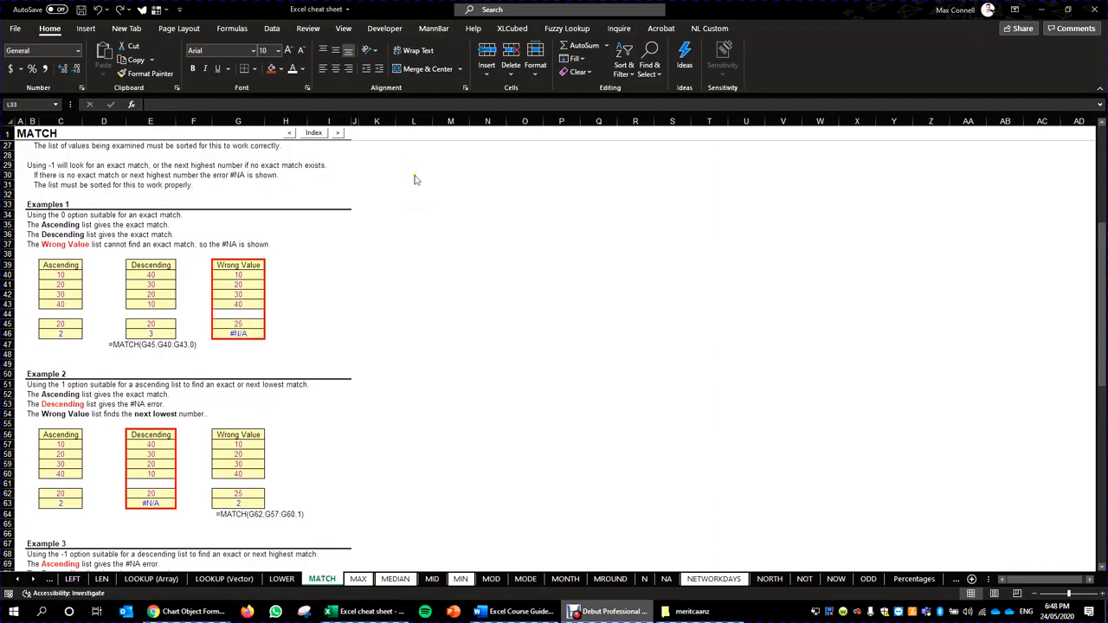
Step: On the MATCH sheet, enter the numbers 1 and 2 in cells M30 and M31
click(441, 175)
text(1)
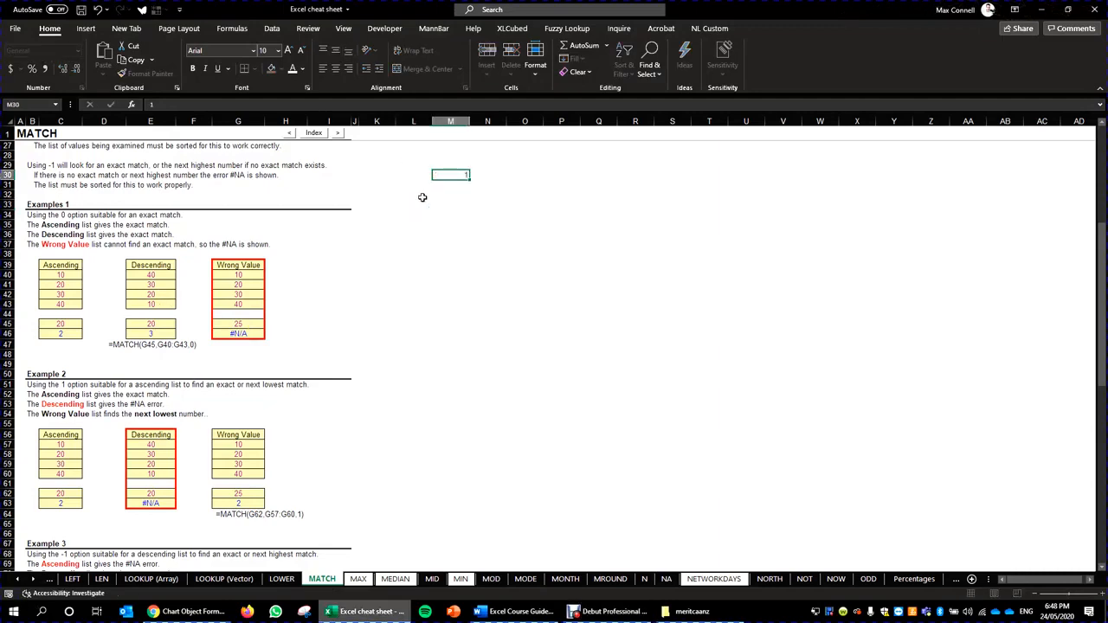
key(Return)
text(2)
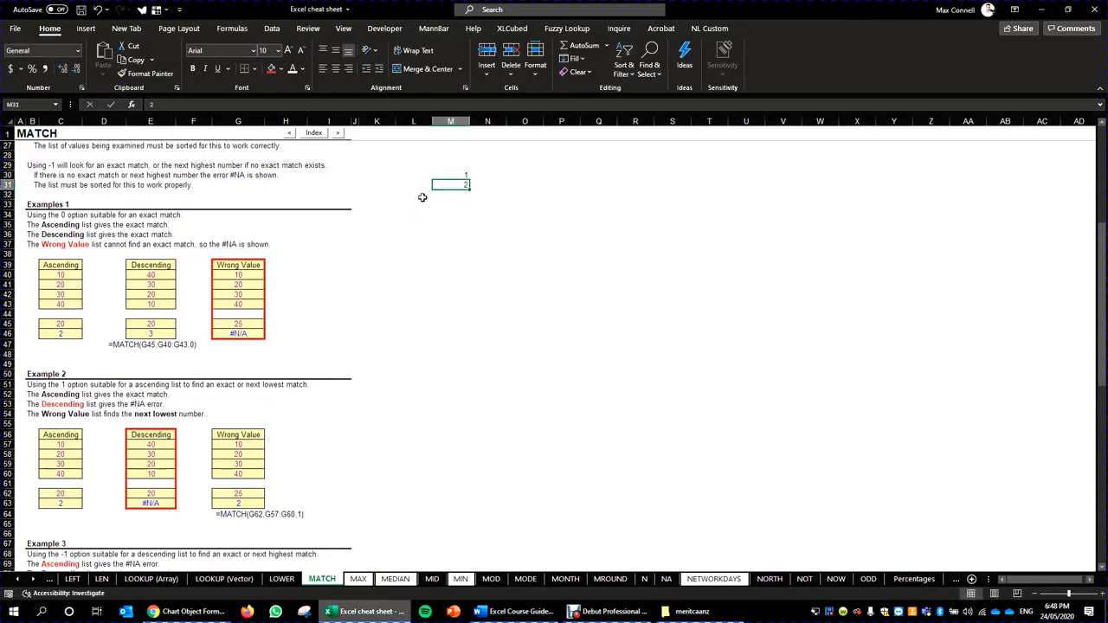
Step: Label the two numbers "Index" in N30 and "Match" in N31
key(Right)
key(Up)
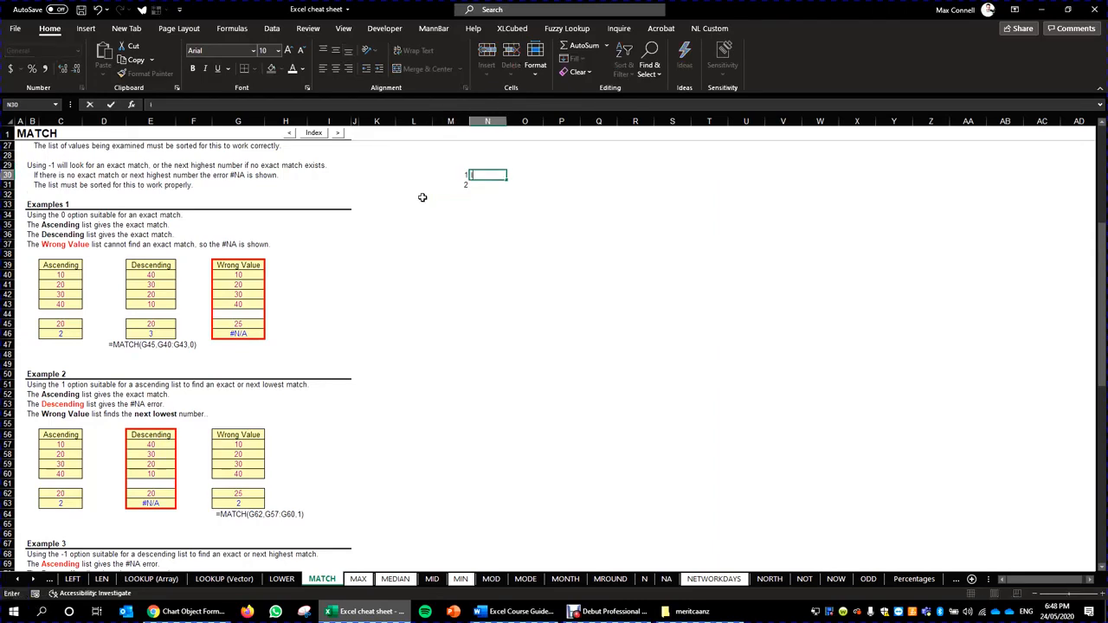
text(Index)
key(ctrl+Return)
key(Return)
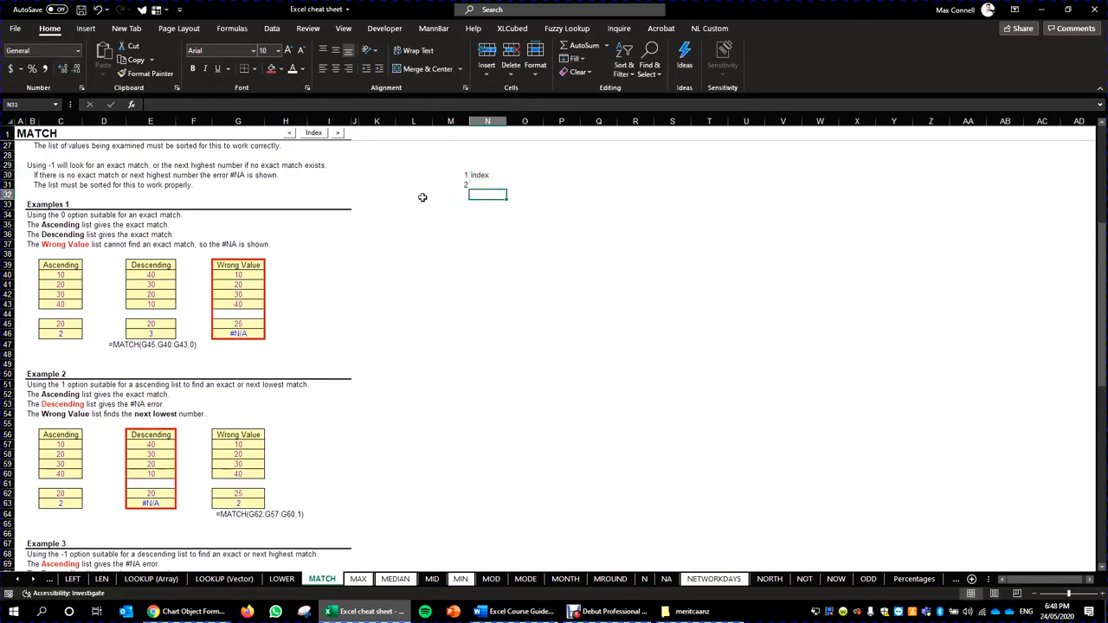
text(Match)
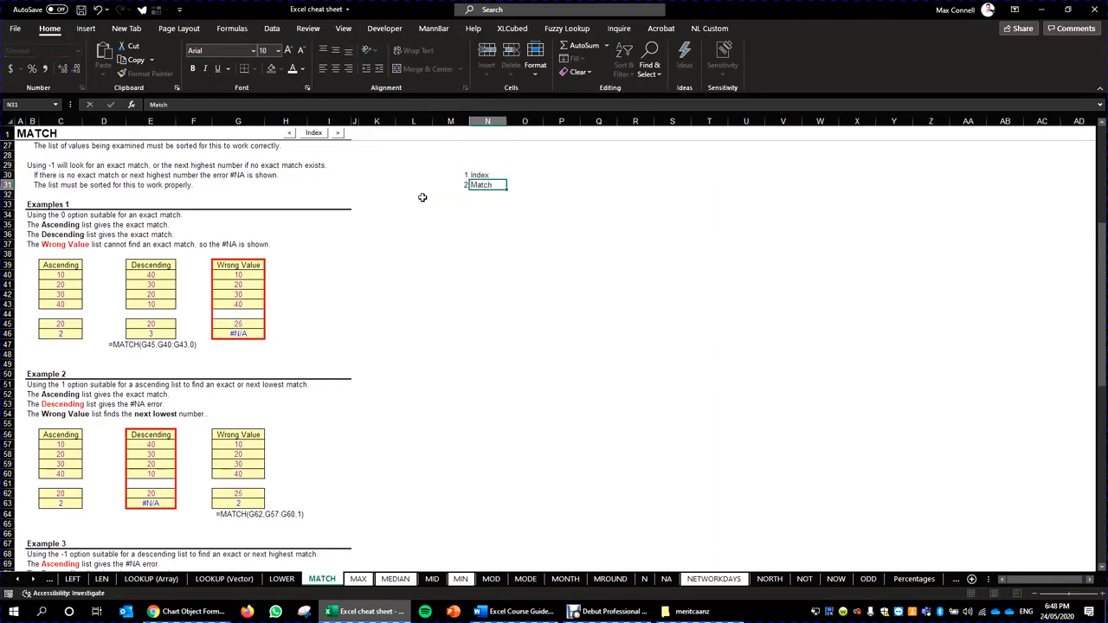
key(ctrl+Return)
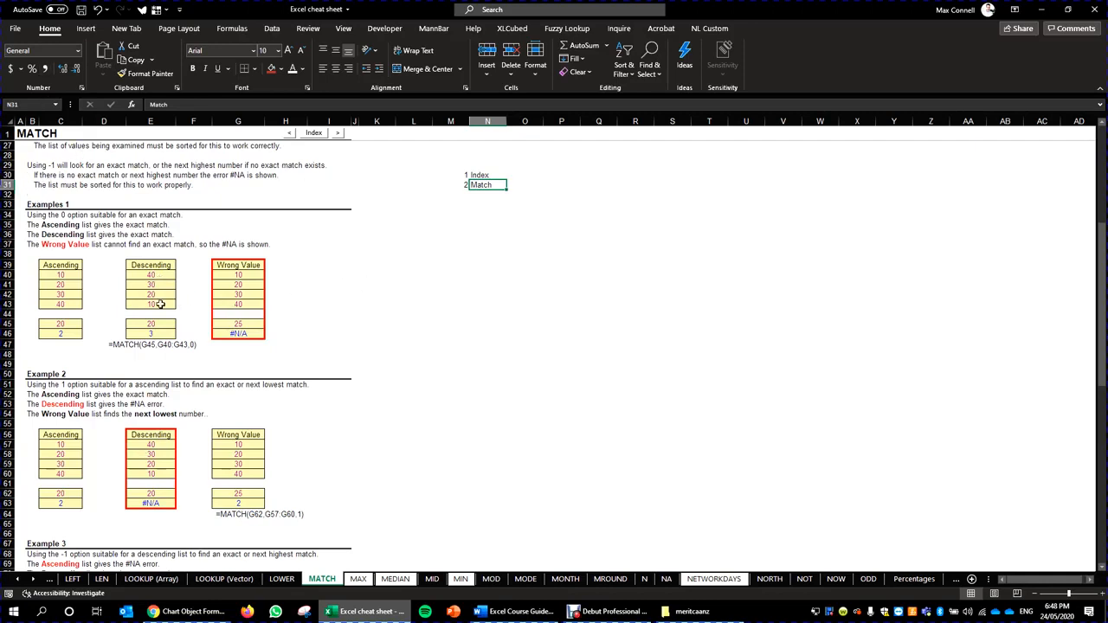
Step: Examine the name lookup example: the lookup name in E9, the names list in E4:E7 and the position result in E11
scroll(376, 287, up, 9)
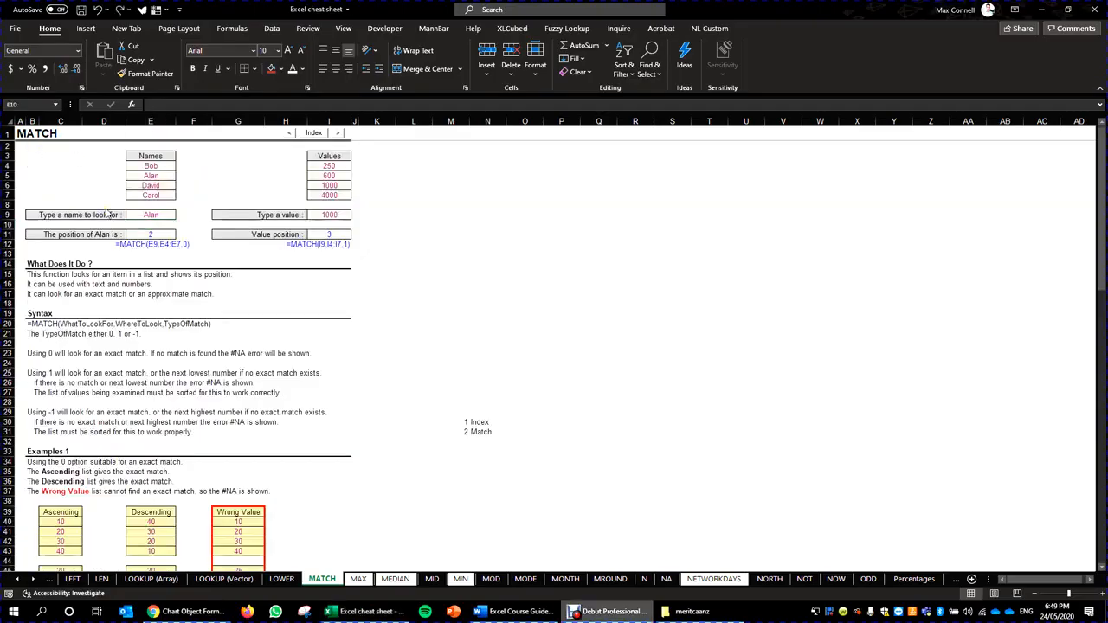
click(165, 227)
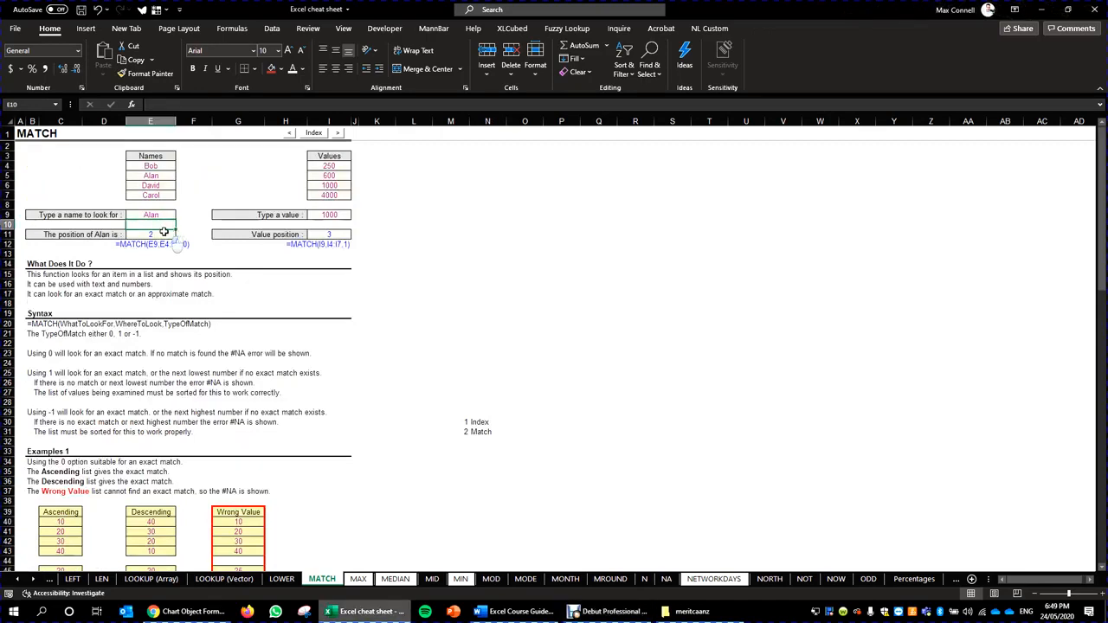
click(169, 236)
click(157, 213)
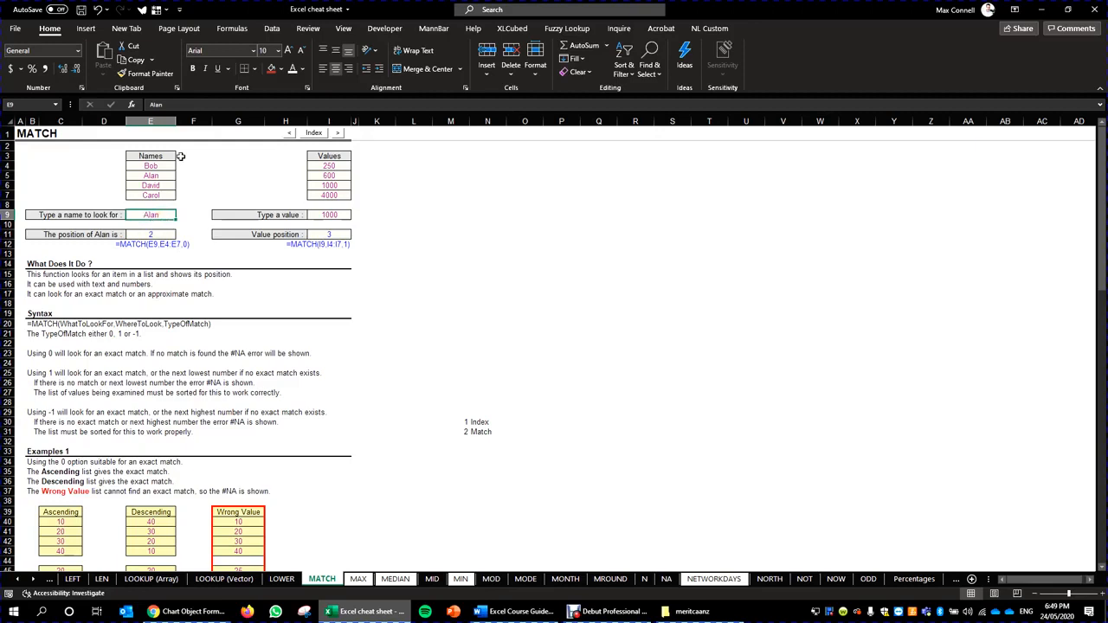
drag(149, 165, 158, 193)
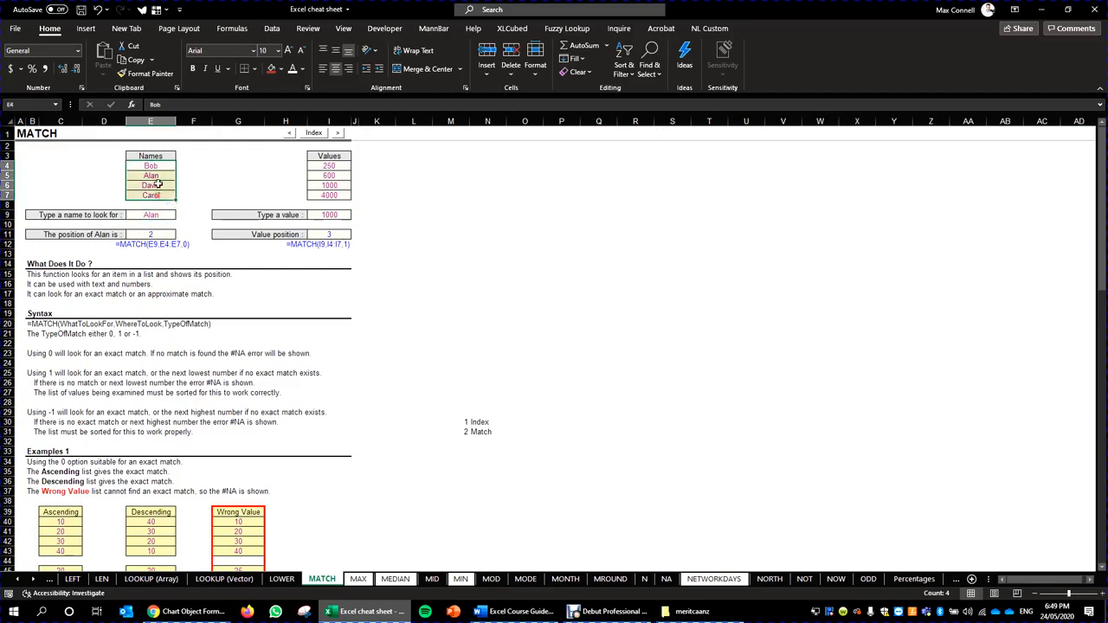
click(155, 236)
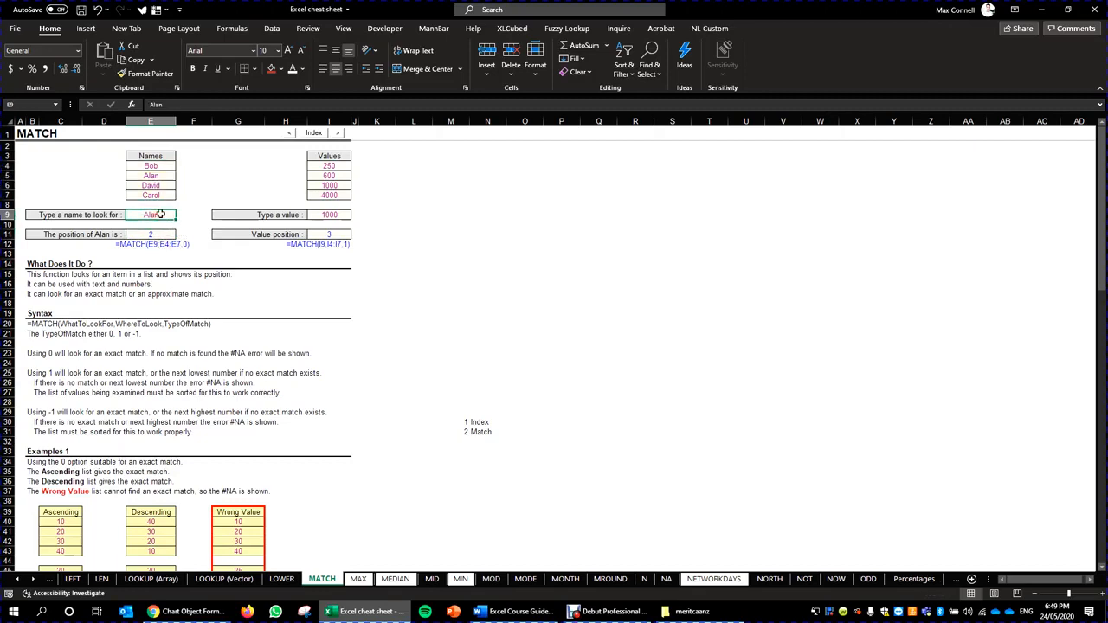
drag(225, 226, 154, 223)
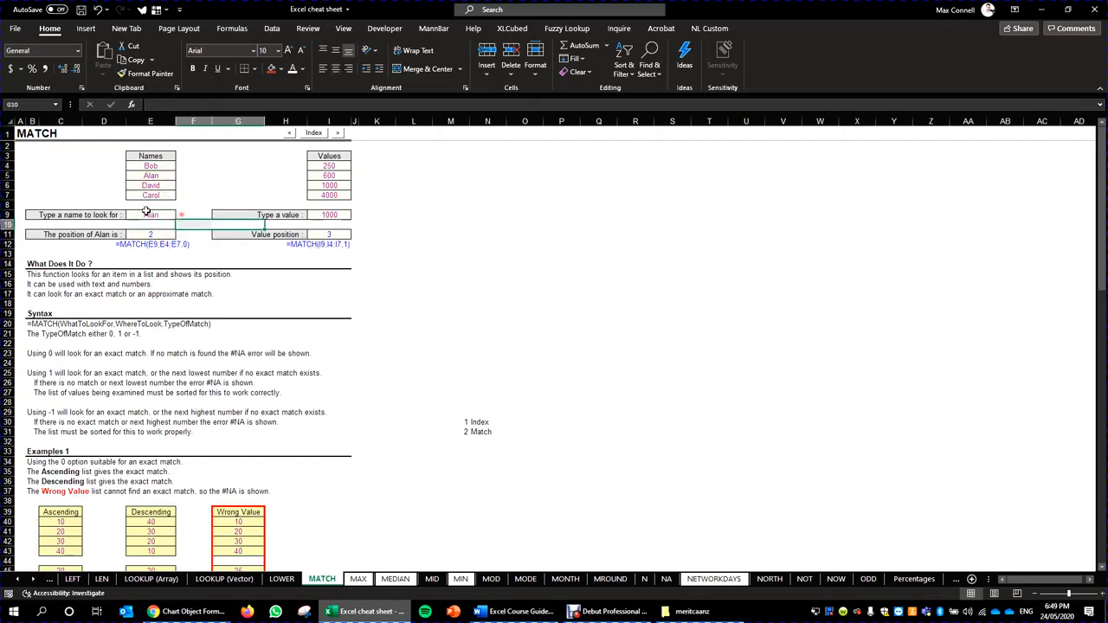
click(140, 217)
drag(151, 165, 153, 195)
click(159, 176)
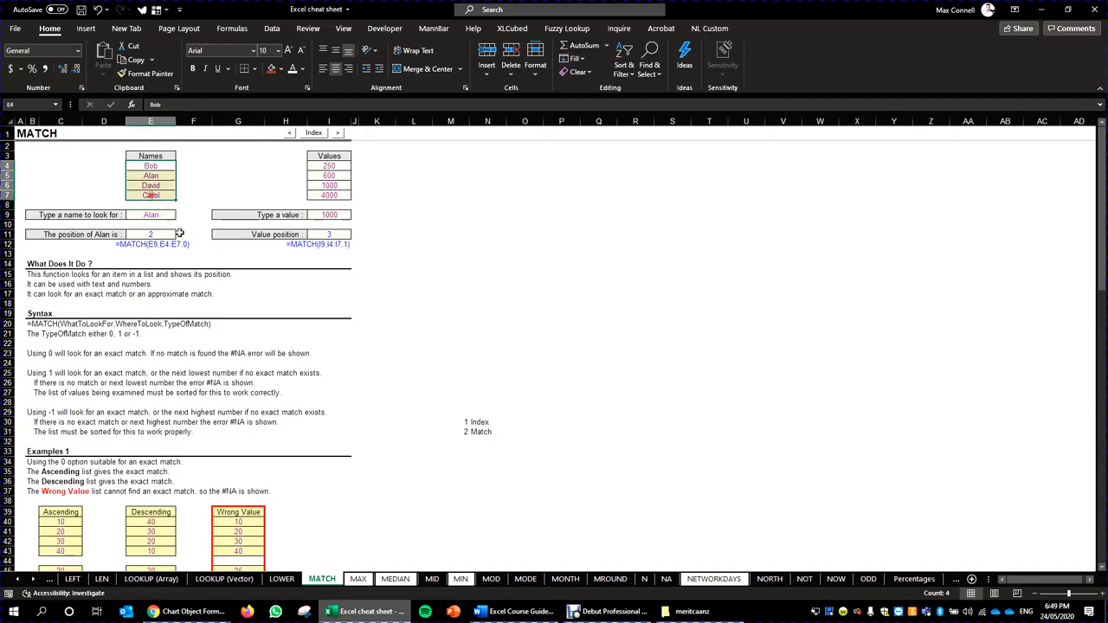
click(152, 235)
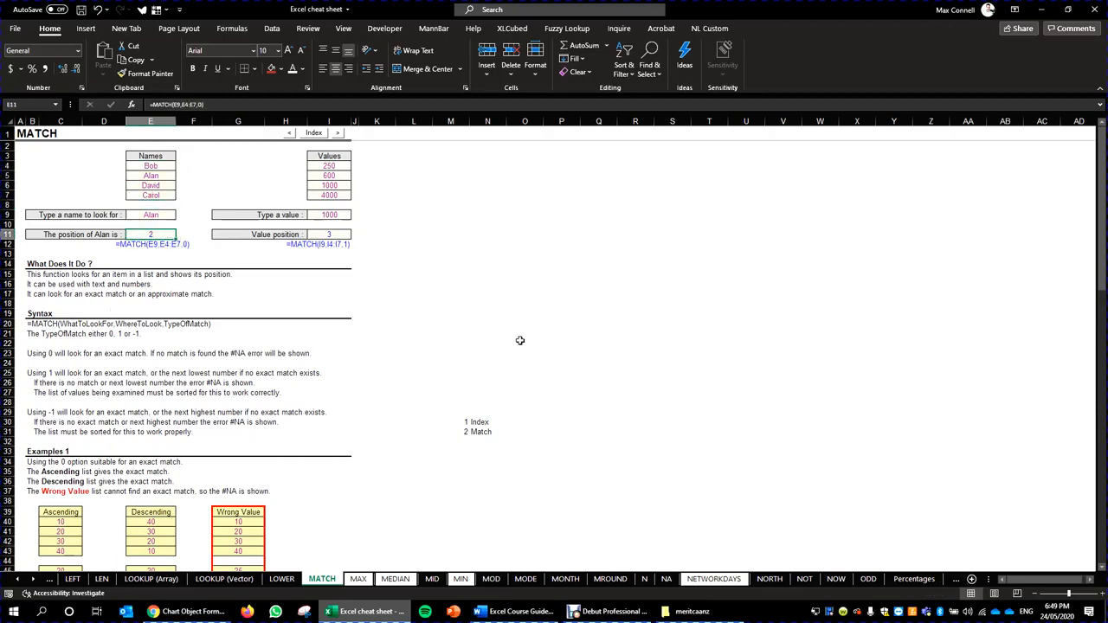
Step: Compare the Names list with the MATCH formula text in E12 and the position result in E11
drag(156, 160, 165, 196)
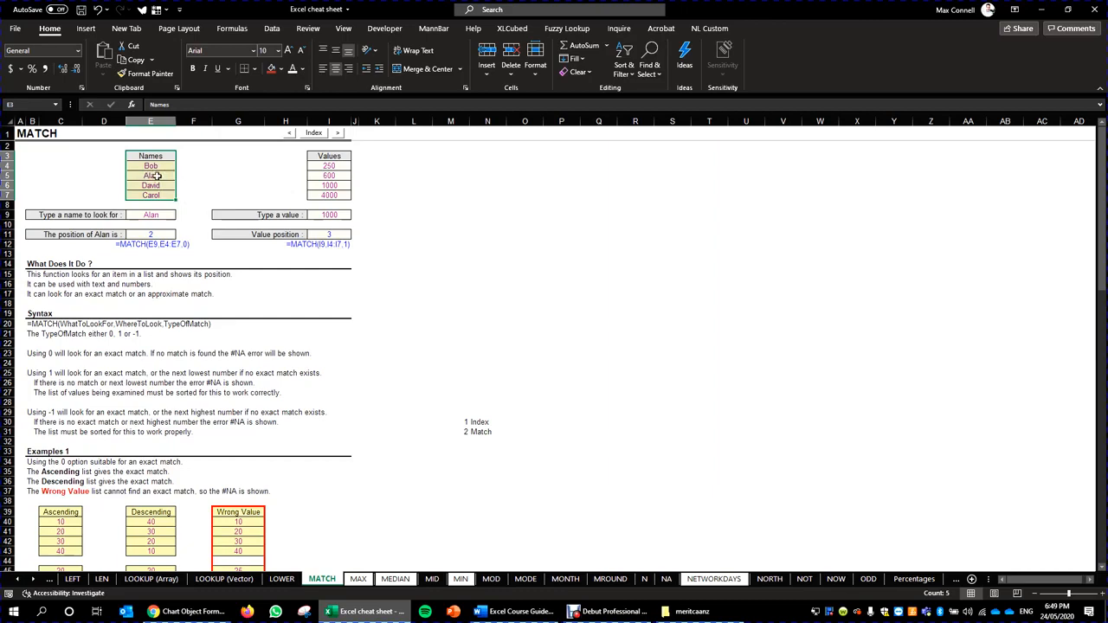
click(220, 213)
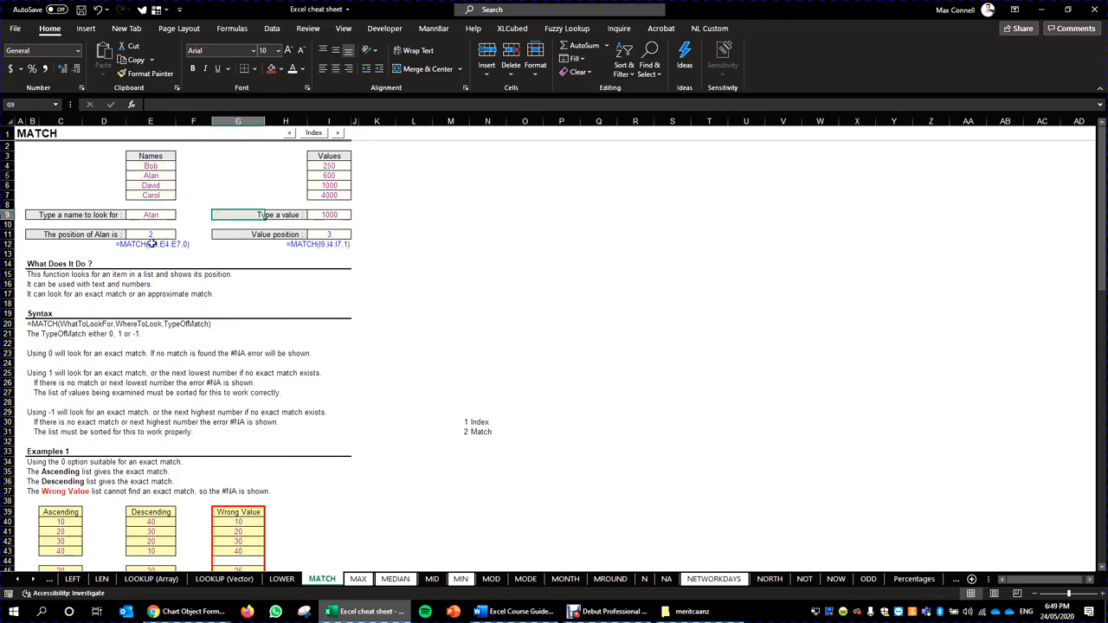
click(145, 246)
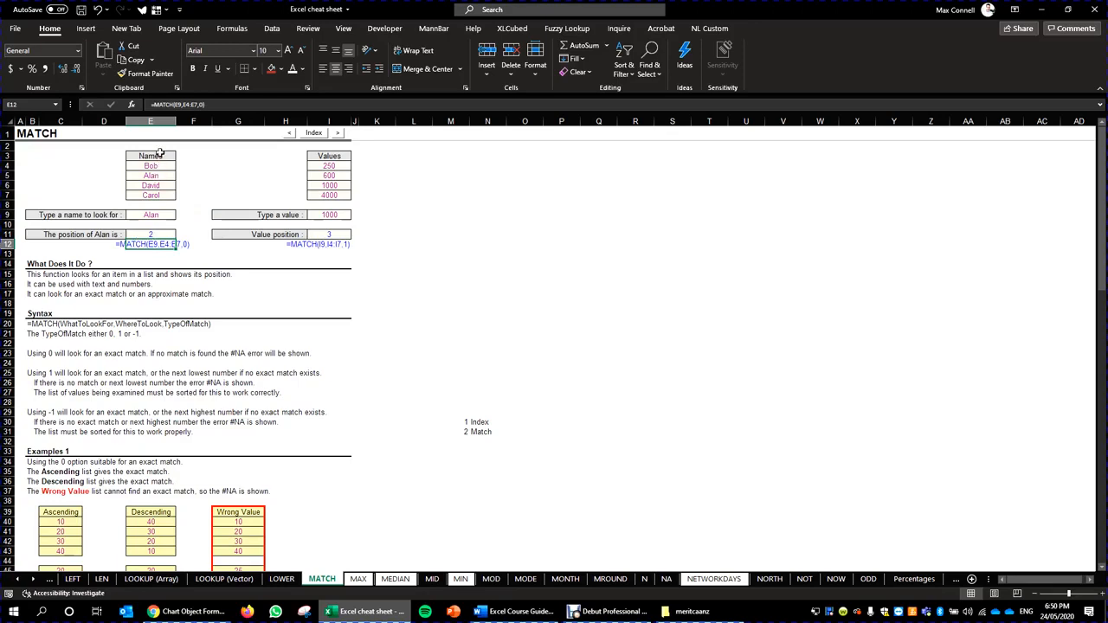
click(158, 237)
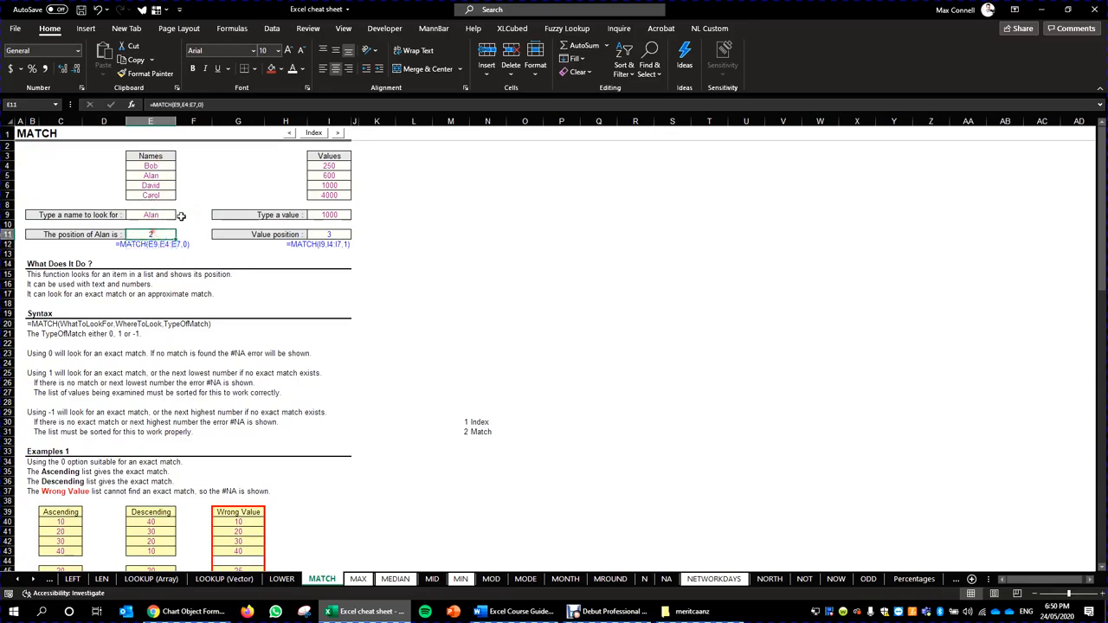
Step: Inspect the MATCH formula in I11, going through its lookup_value, lookup_array and match_type arguments
click(409, 293)
double_click(342, 237)
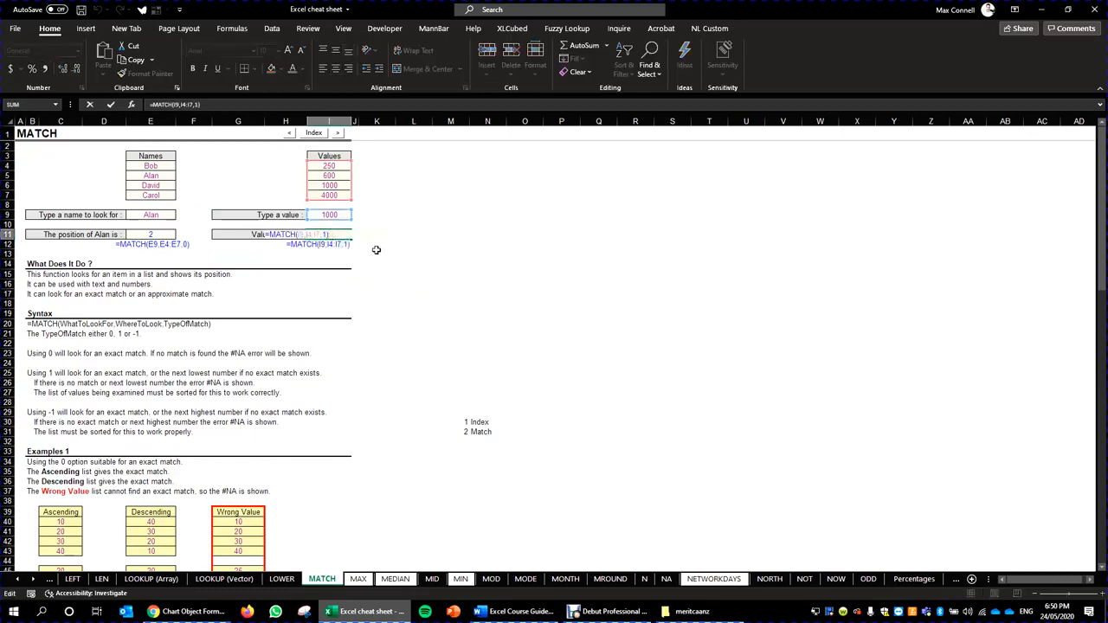
key(Escape)
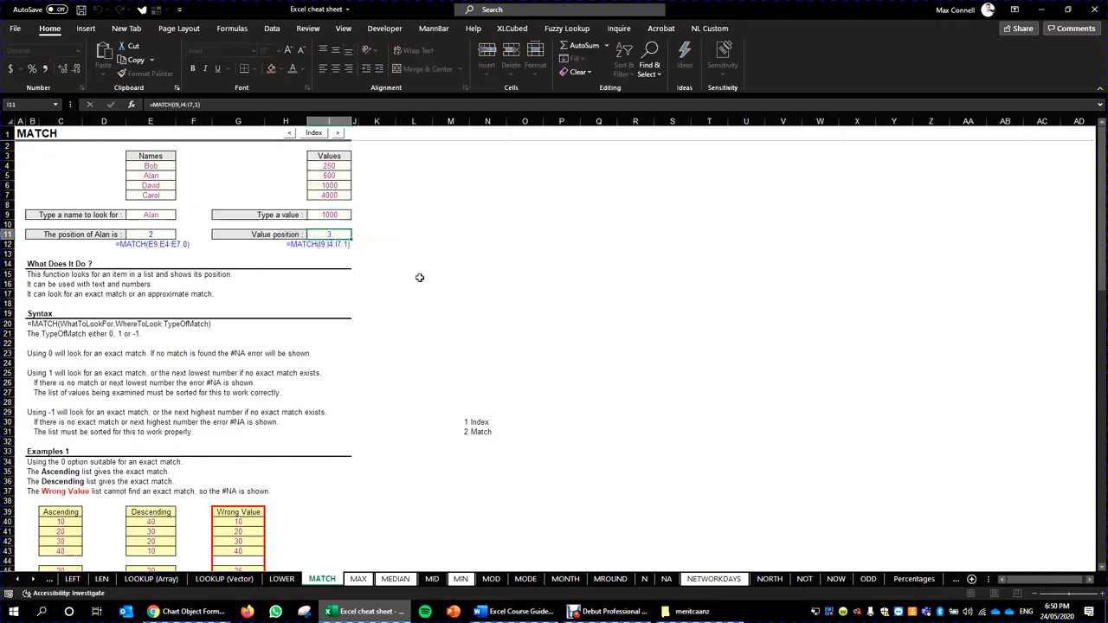
double_click(330, 233)
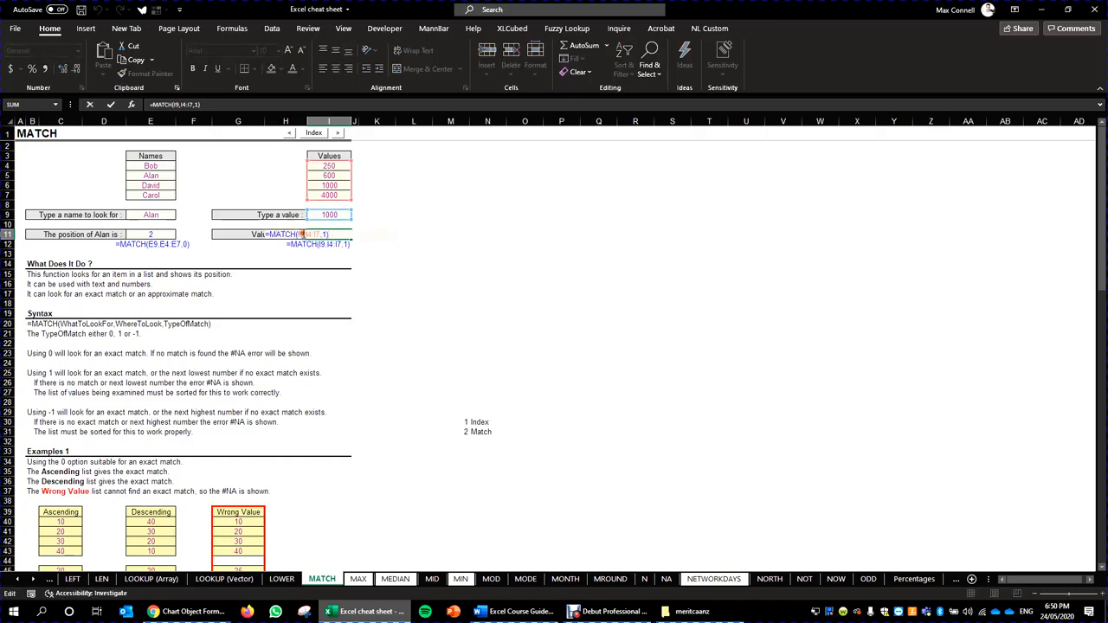
click(302, 234)
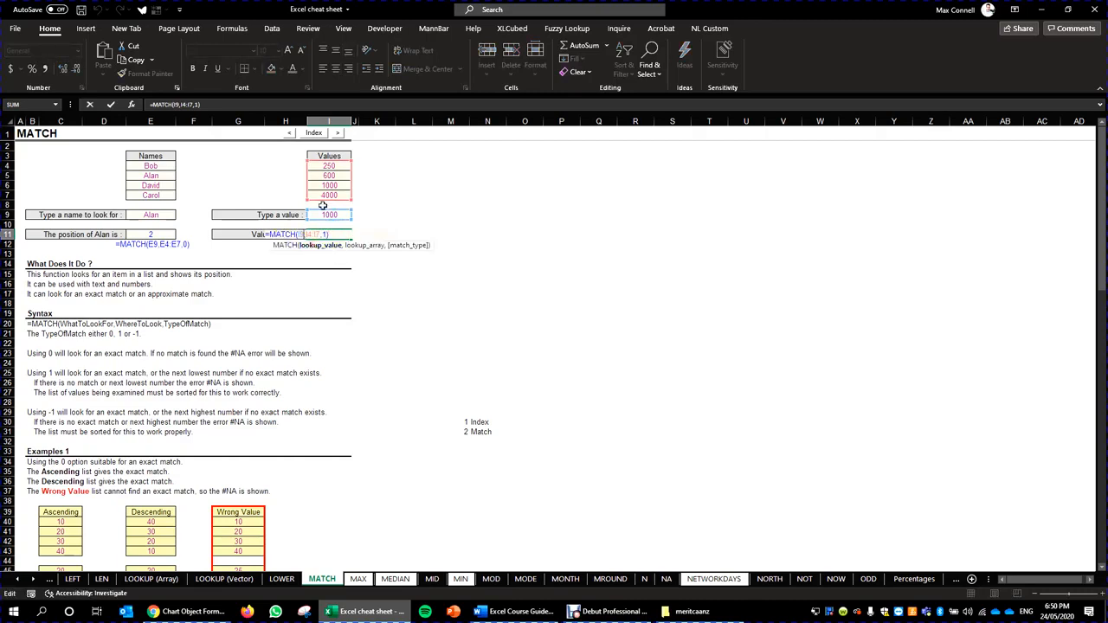
click(355, 246)
click(419, 246)
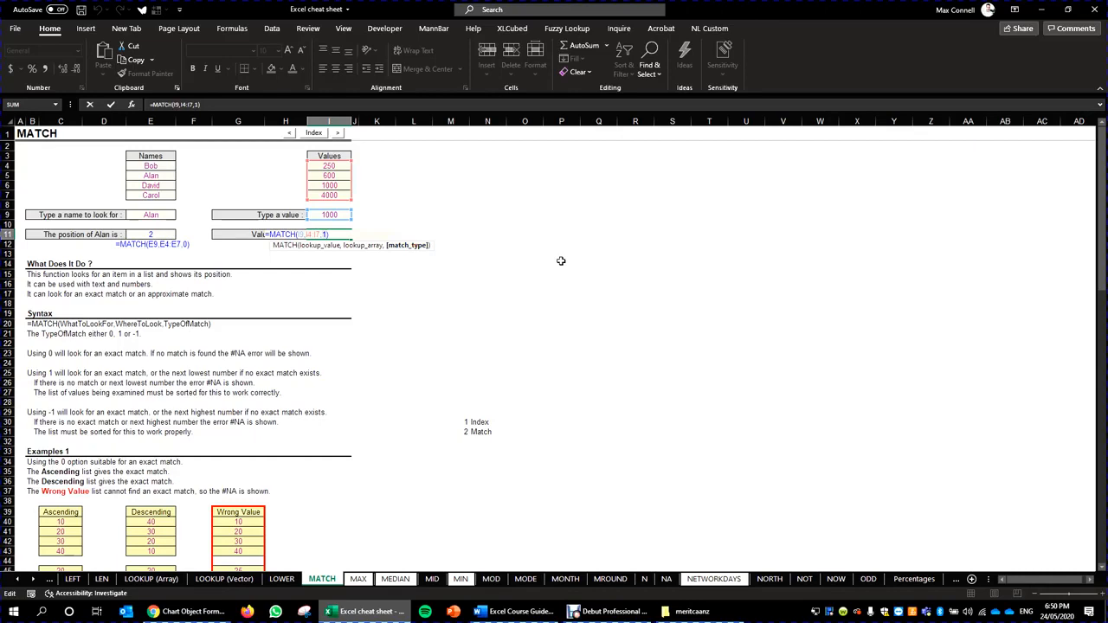
key(Return)
Step: Inspect the MATCH formula behind the name position in E11 and its formula text in E12
double_click(159, 235)
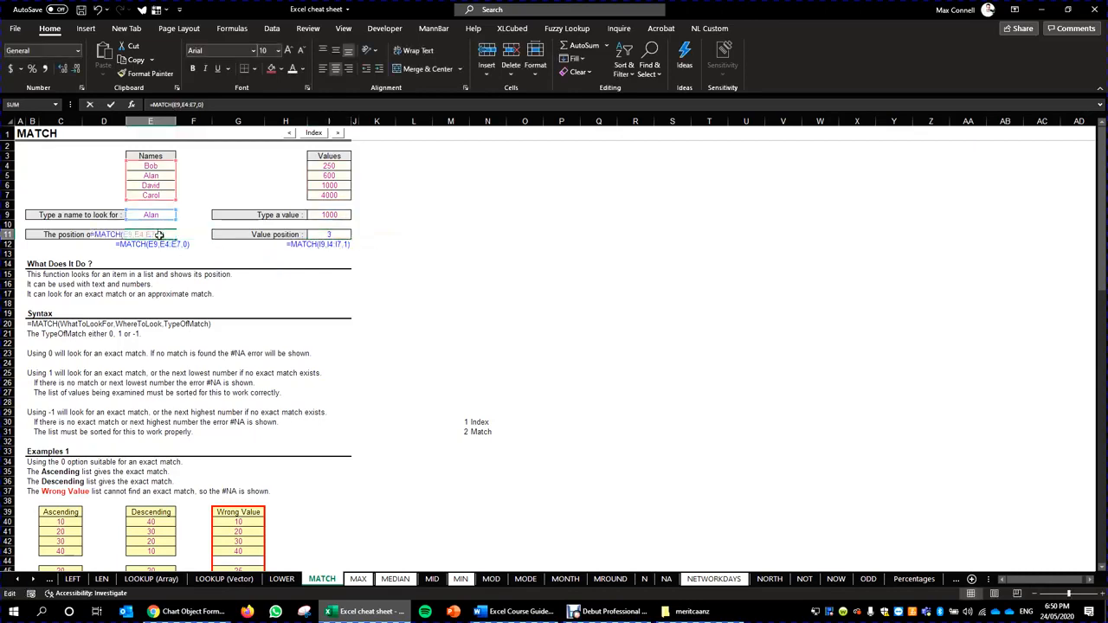
key(Escape)
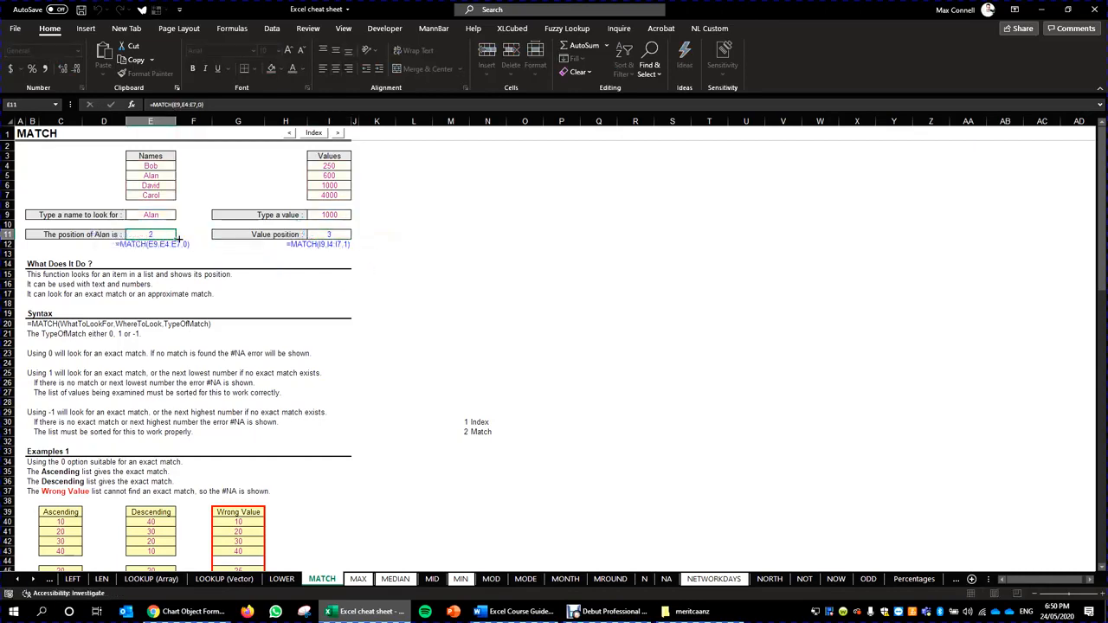
click(151, 245)
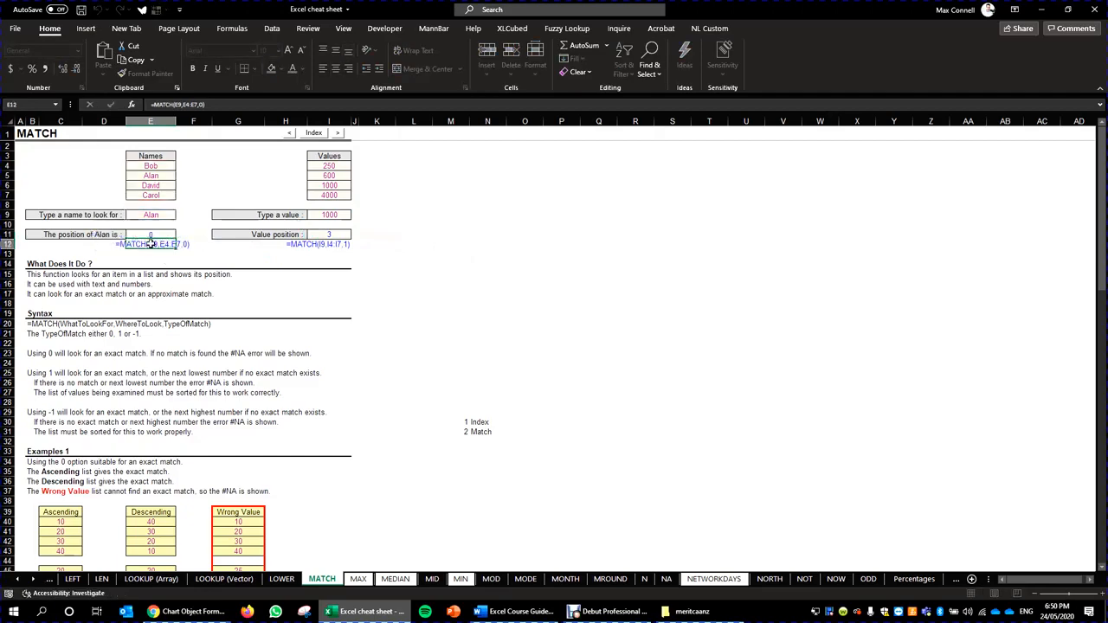
Step: Start a trial formula =match(a,a, in cell N12, review the match_type options, and discard the entry
click(488, 244)
text(=match(a,a,)
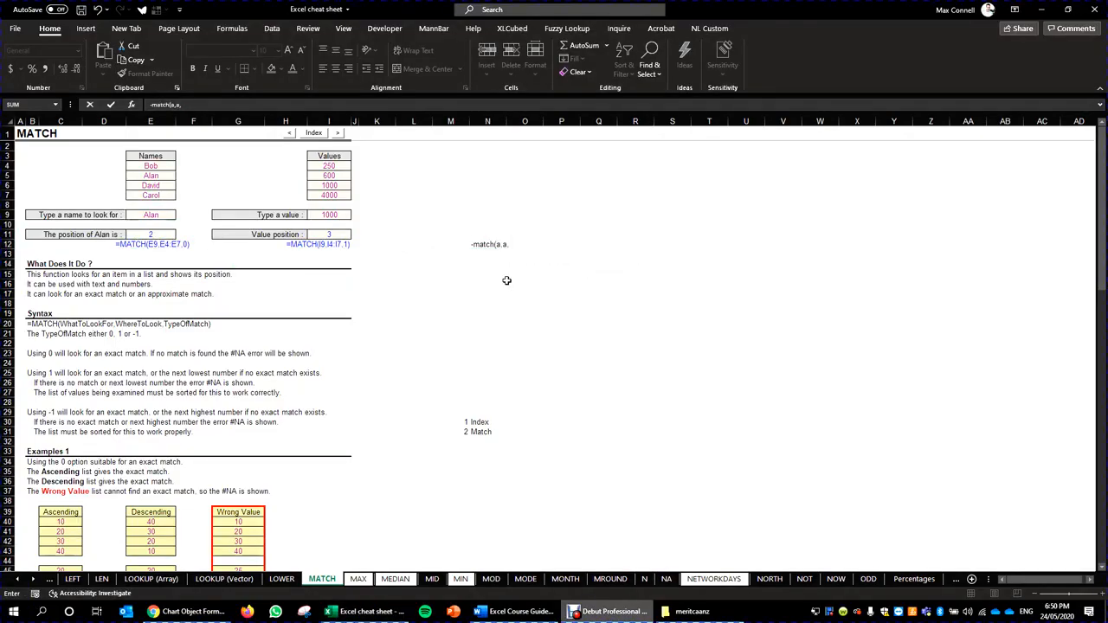
click(485, 244)
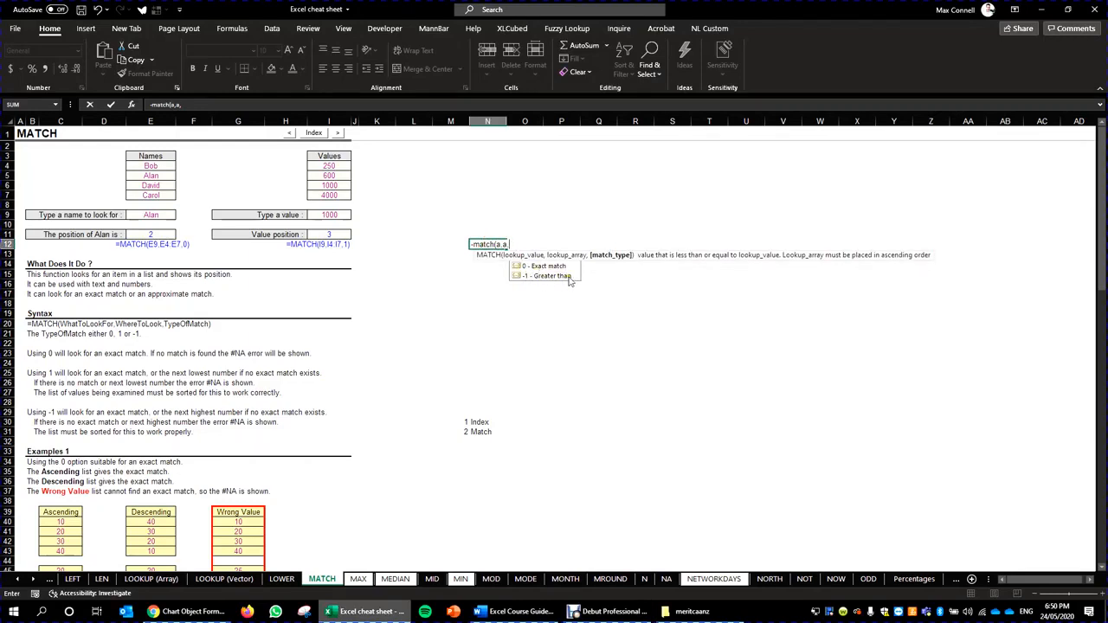
click(544, 268)
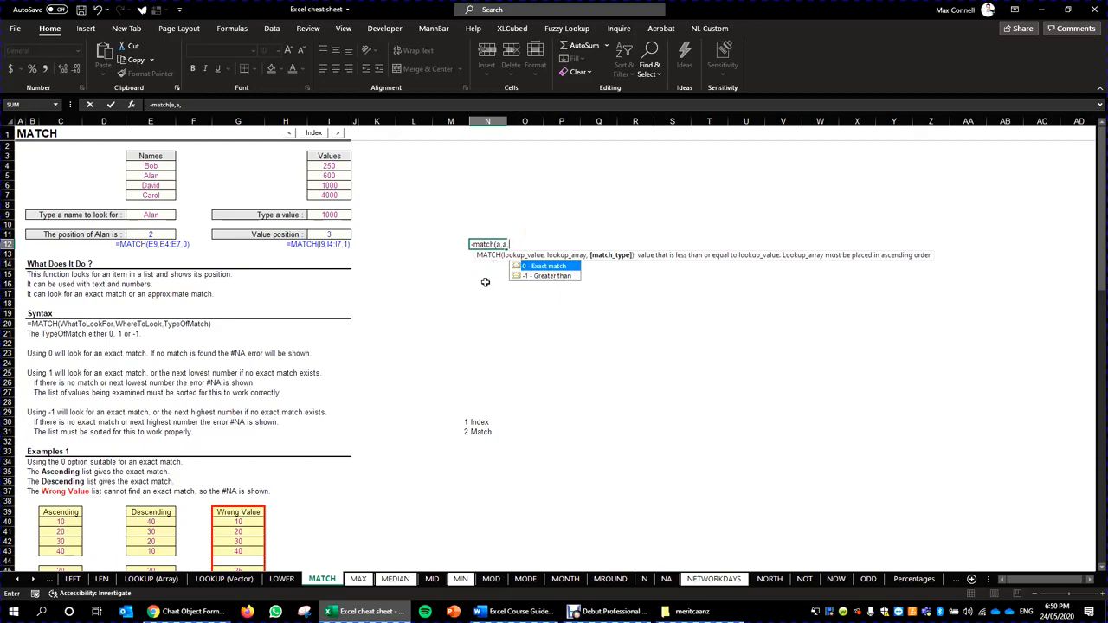
key(Escape)
key(Escape)
Step: Go from the MATCH sheet to the INDEX sheet and select the number of weeks required in G11
click(145, 234)
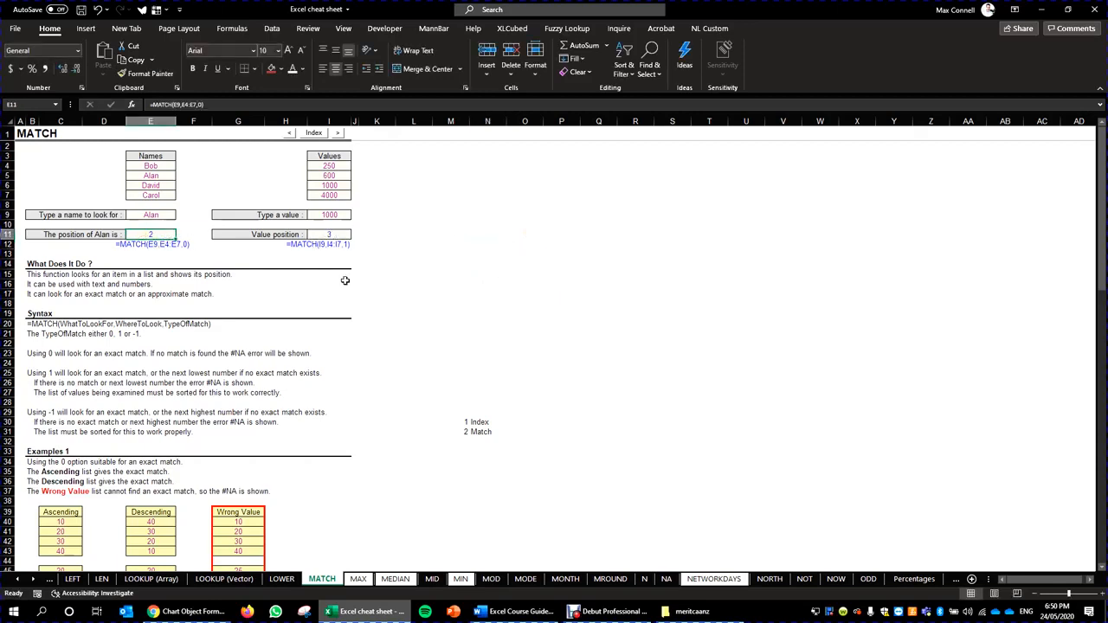
click(360, 314)
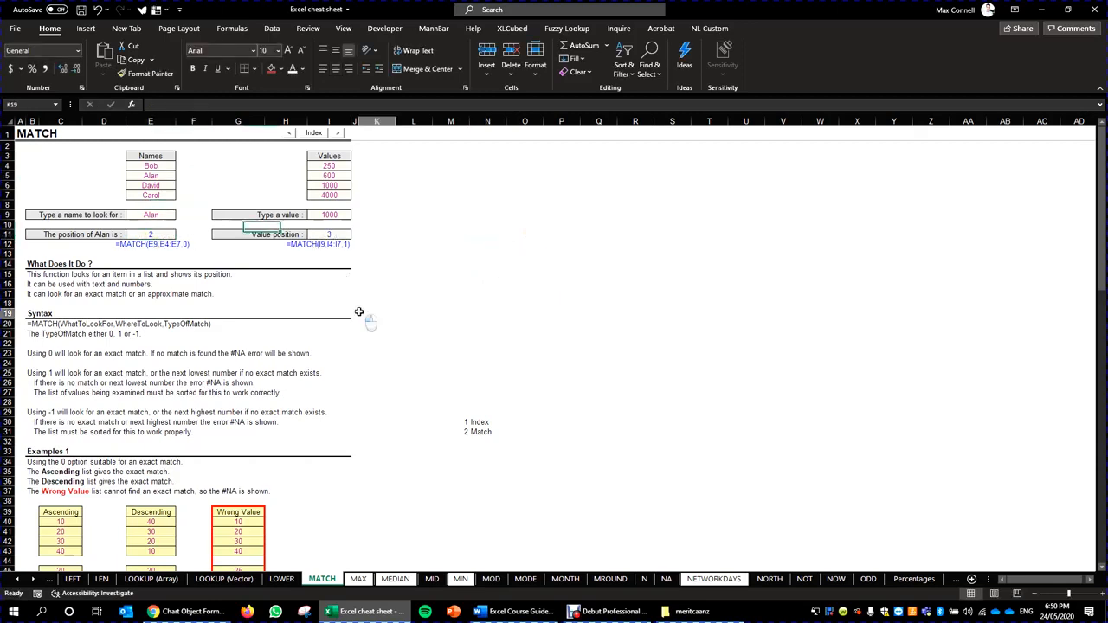
scroll(436, 314, down, 9)
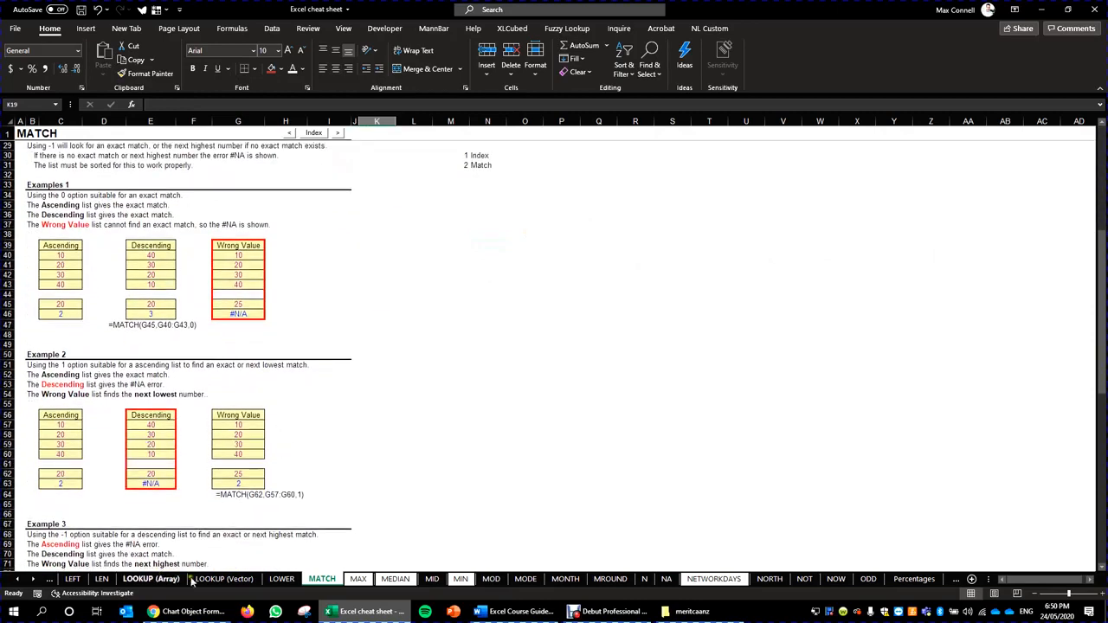
right_click(38, 580)
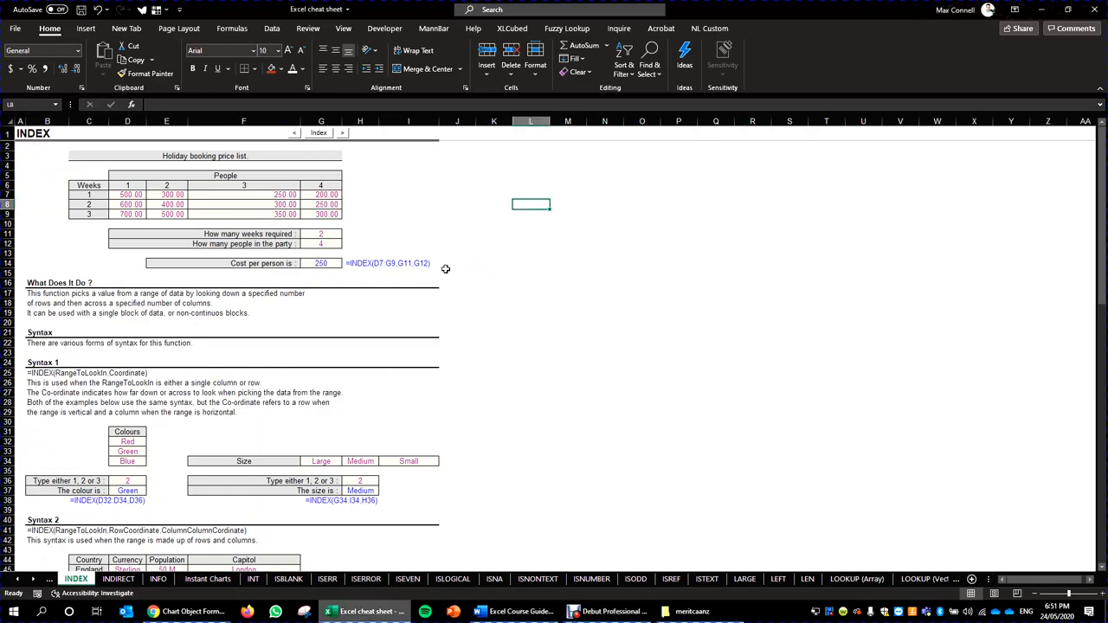
click(320, 234)
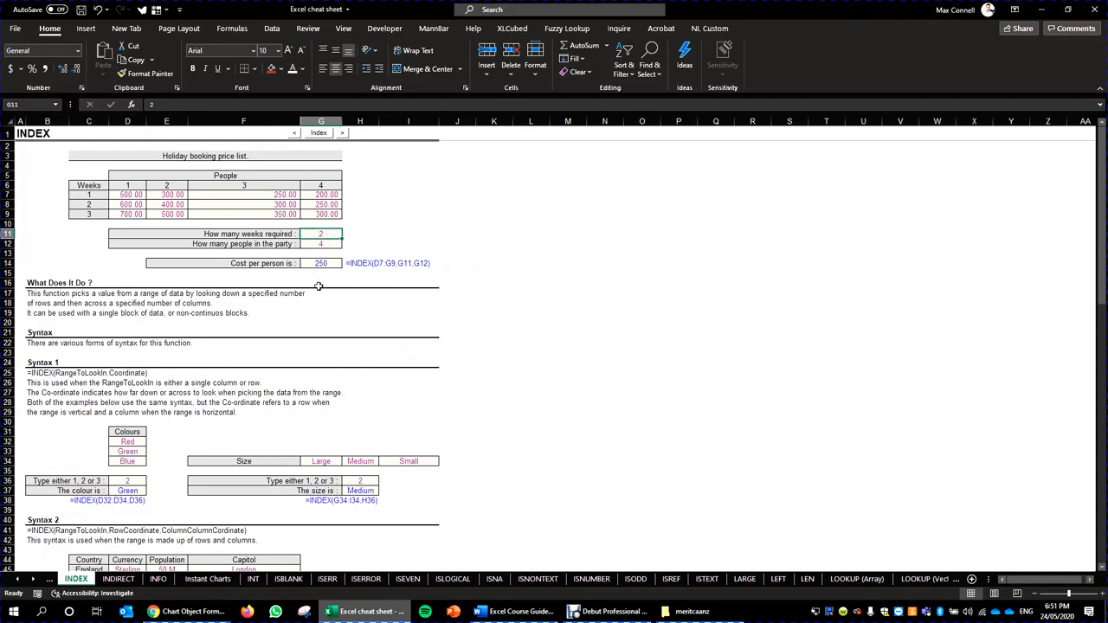
Step: Outline the blank area K3:S21 by selecting it, and fill cell N7 inside it with red
click(449, 174)
drag(500, 156, 788, 331)
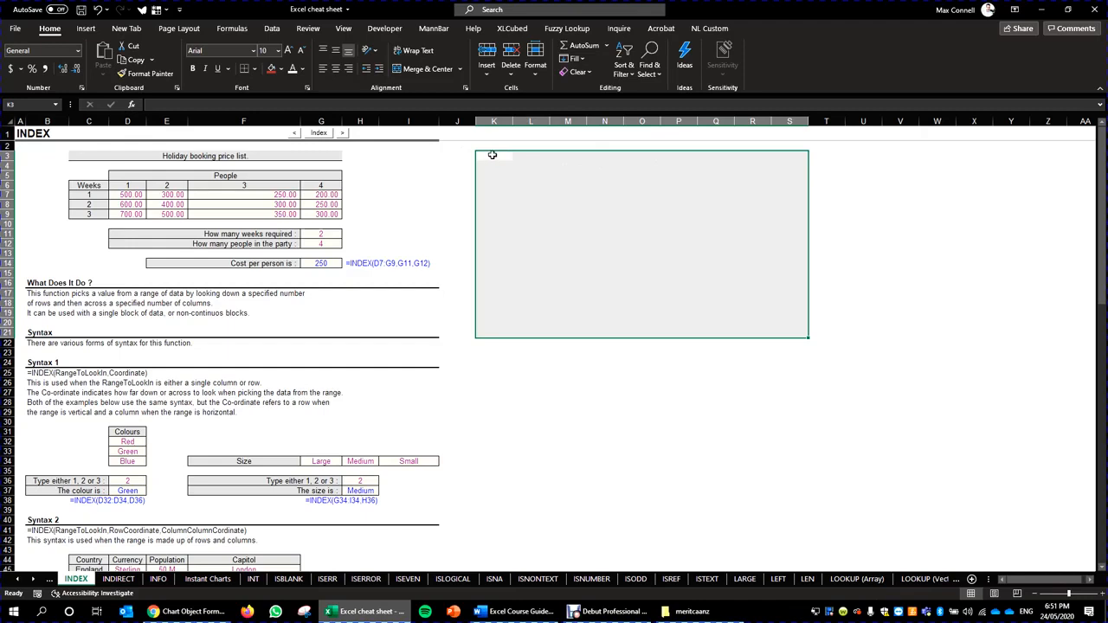
click(604, 194)
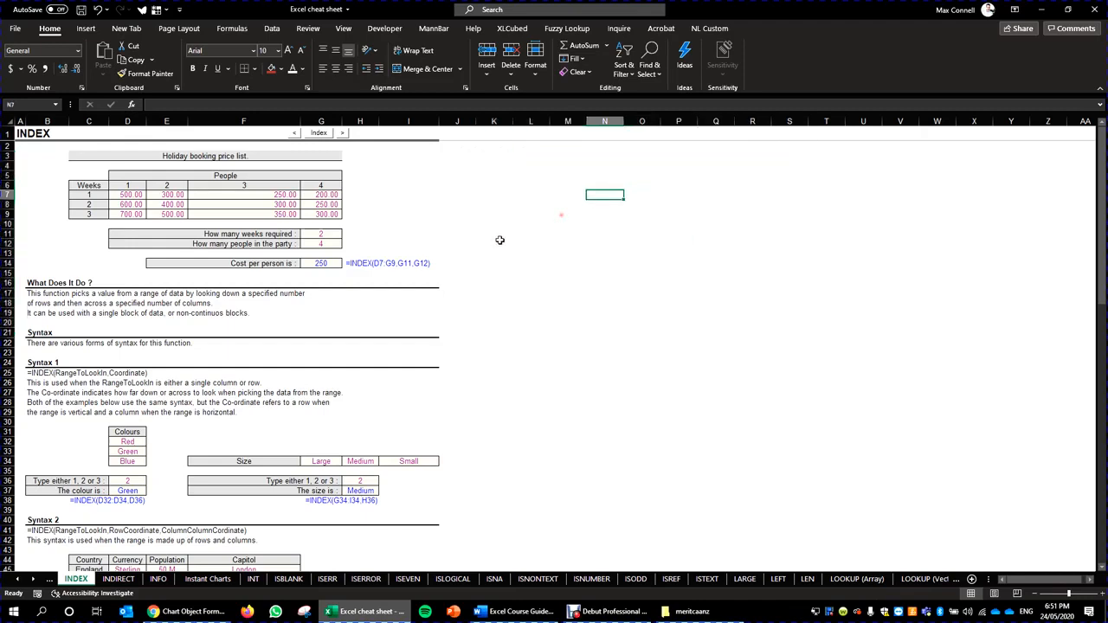
click(271, 68)
click(442, 208)
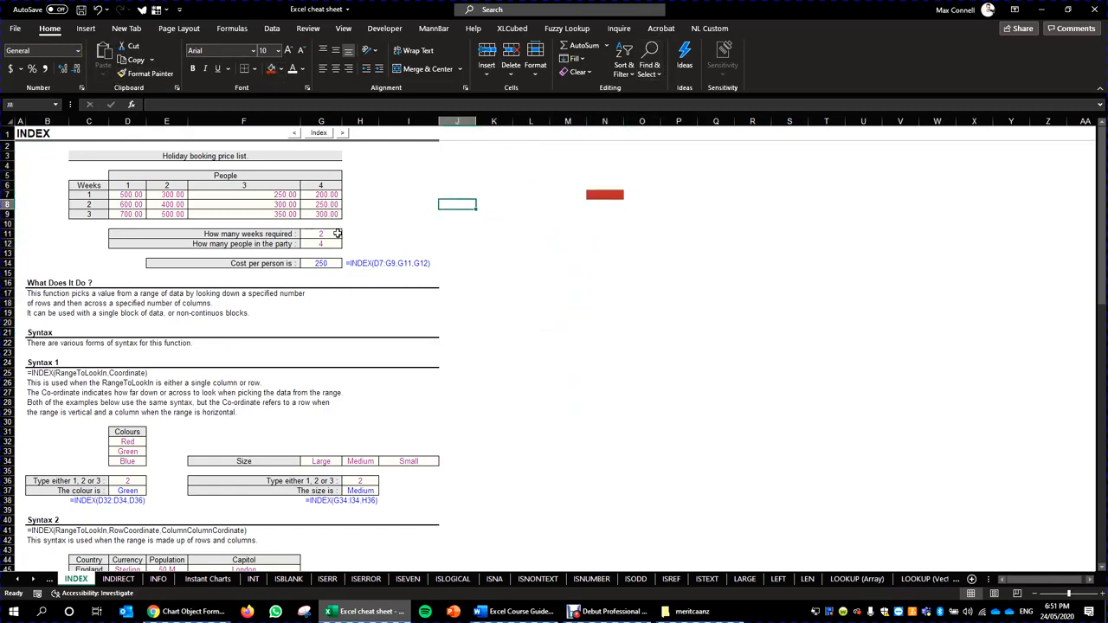
Step: Trace the weeks and people headings of the holiday price list to the price for 2 weeks and 4 people in G8
double_click(335, 234)
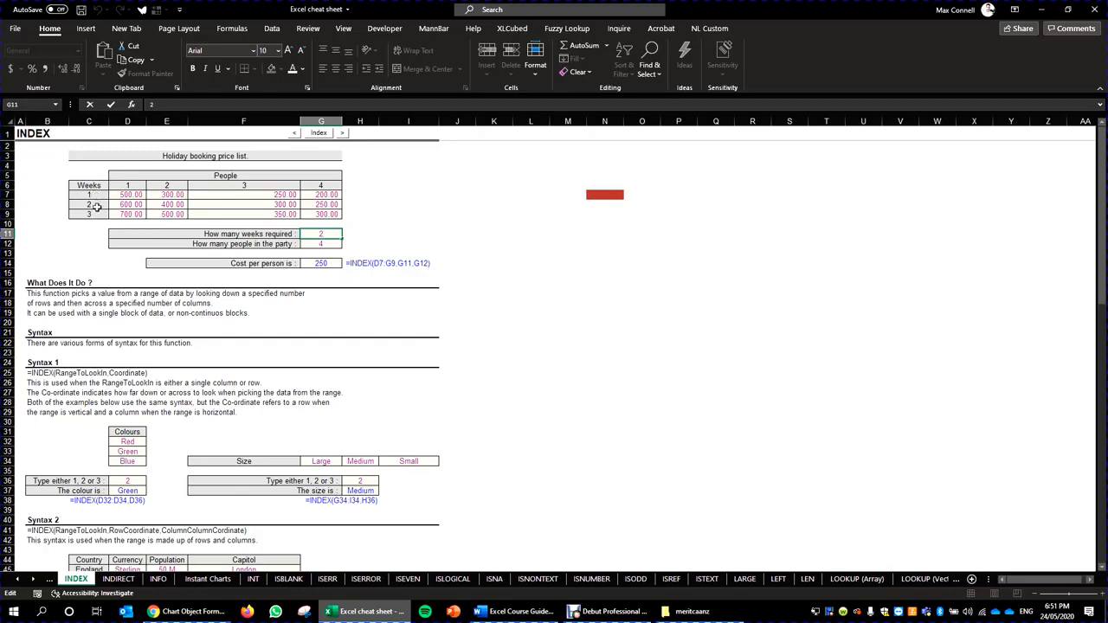
drag(128, 185, 332, 186)
click(166, 185)
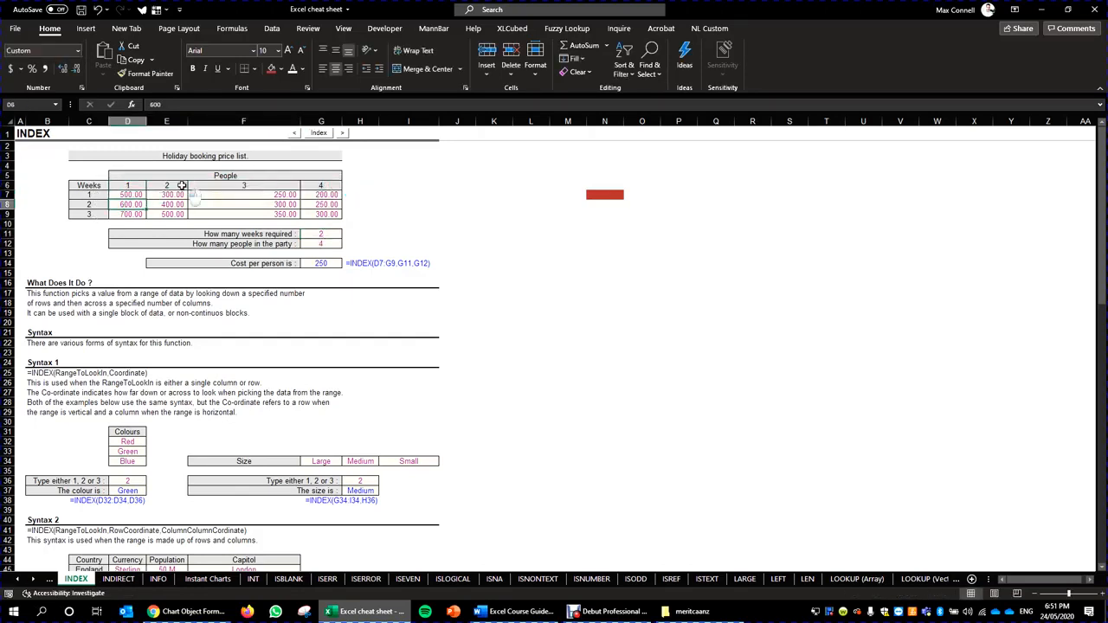
click(329, 233)
click(177, 185)
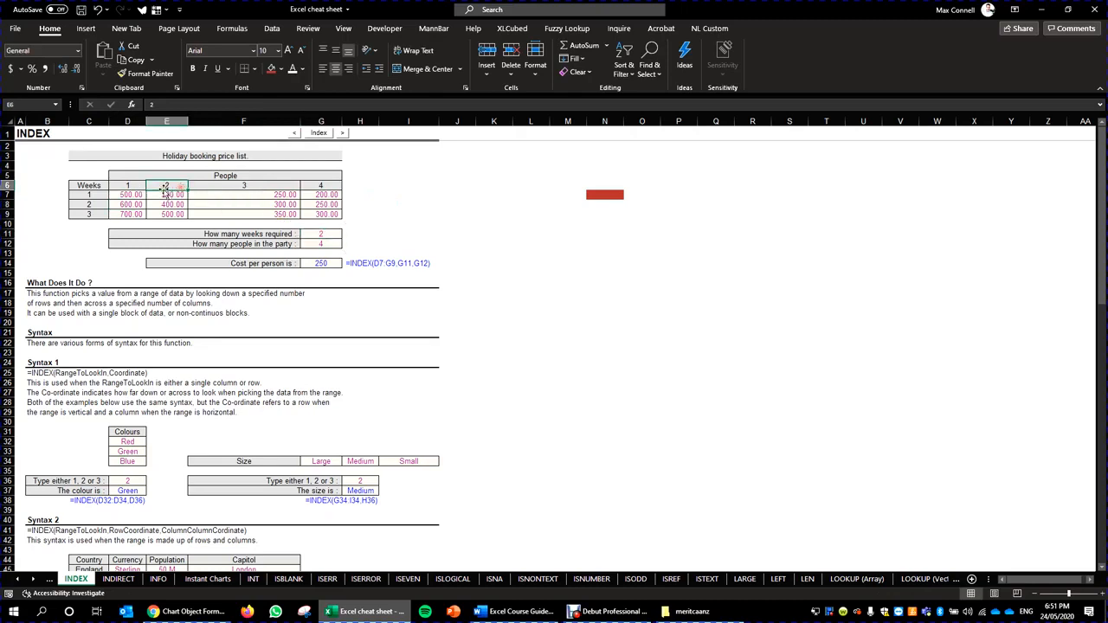
drag(90, 204, 322, 205)
click(323, 204)
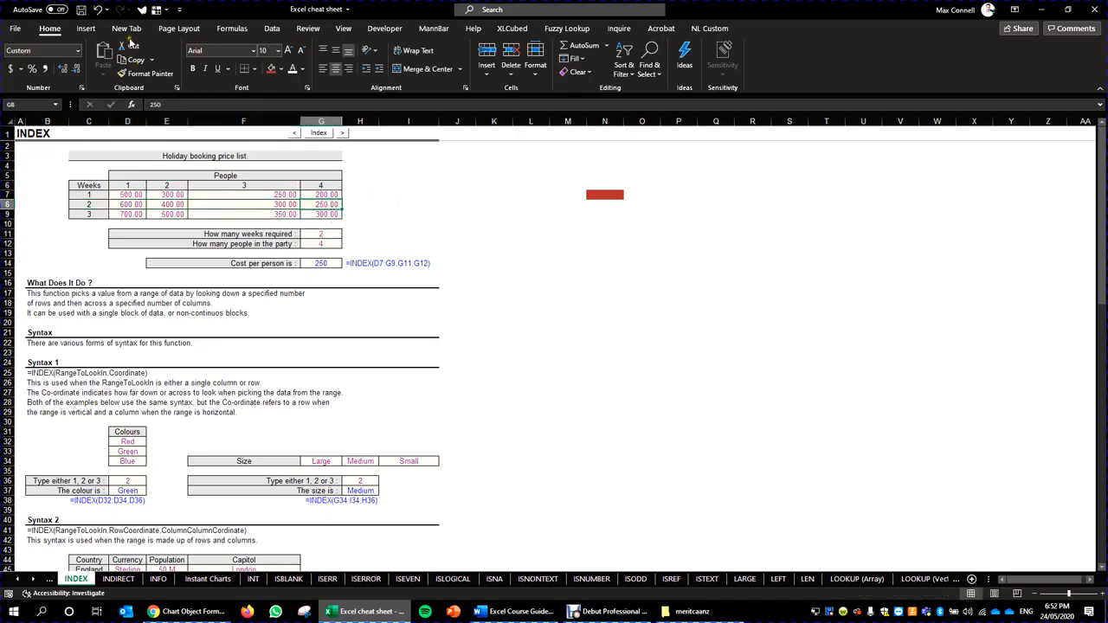
Step: Fill the price cell G8 with red, and remove the @ operator from the INDEX formula in G14
click(271, 70)
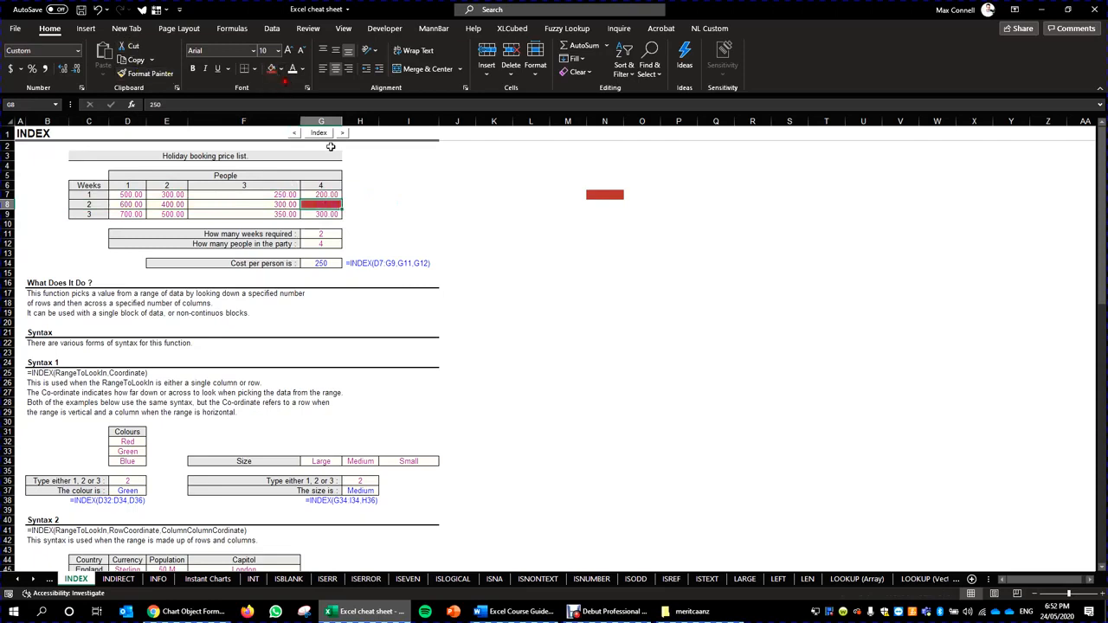
double_click(329, 263)
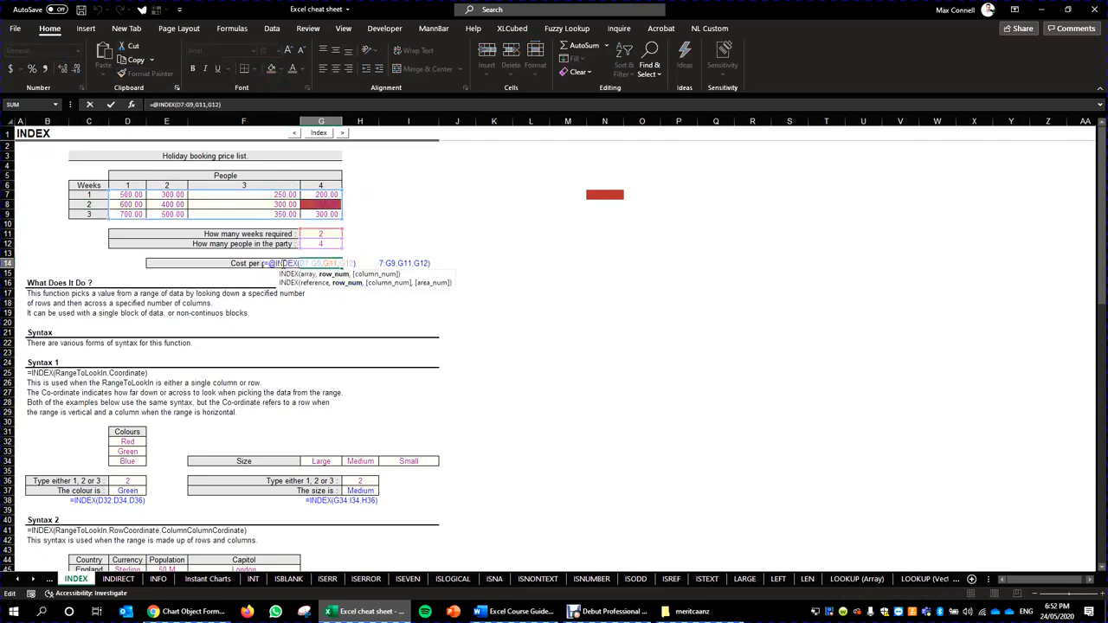
click(274, 263)
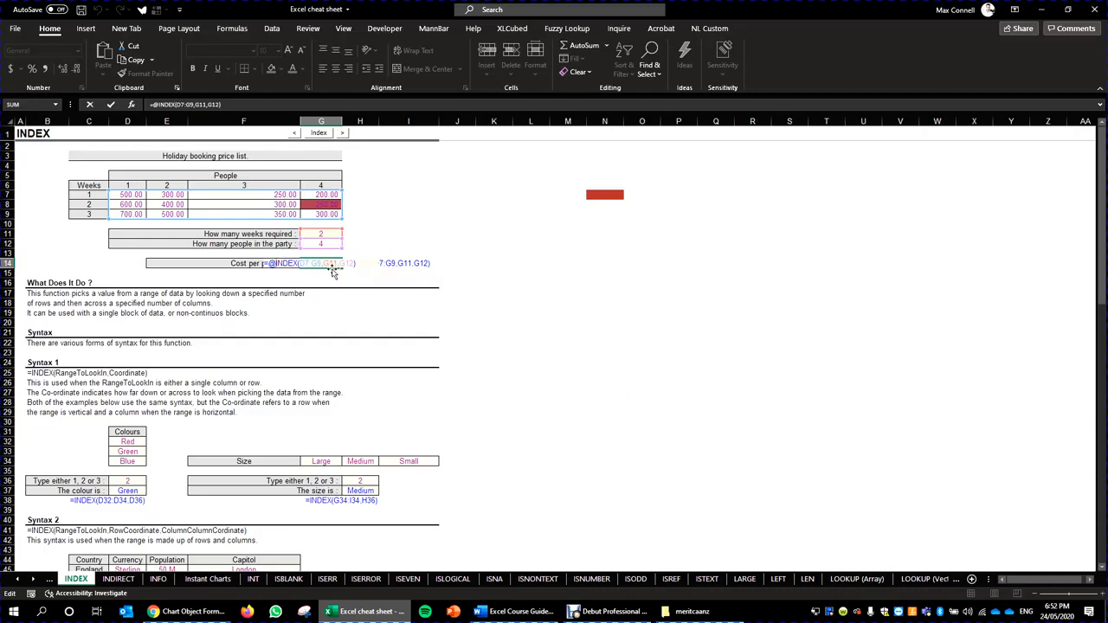
key(BackSpace)
key(ctrl+Return)
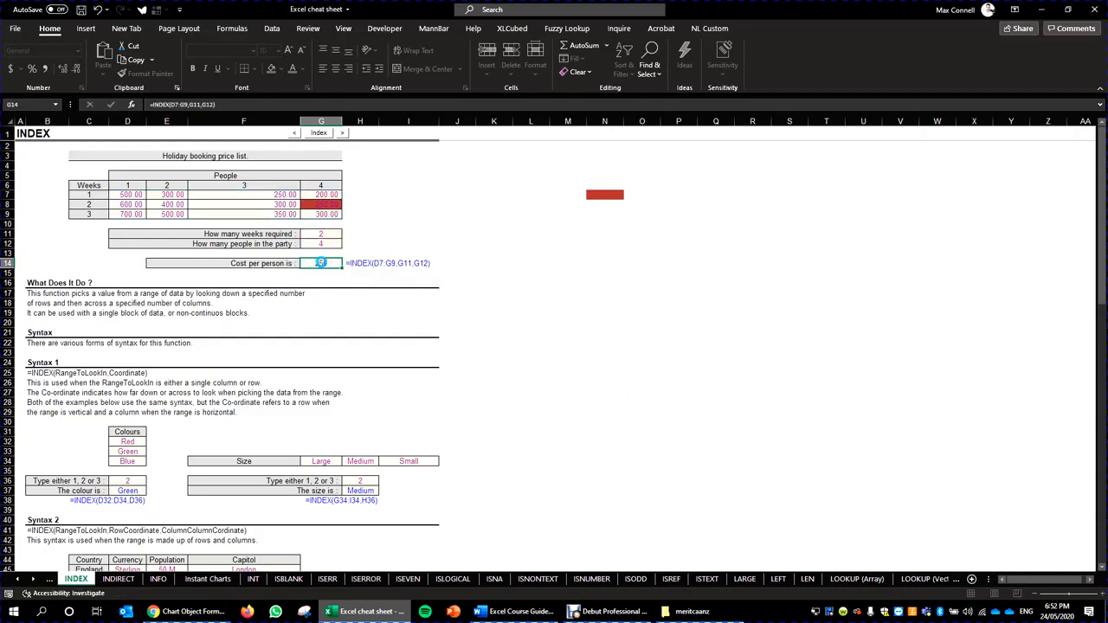
Step: Review the array and row_num arguments of the cost-per-person INDEX formula in G14
double_click(320, 263)
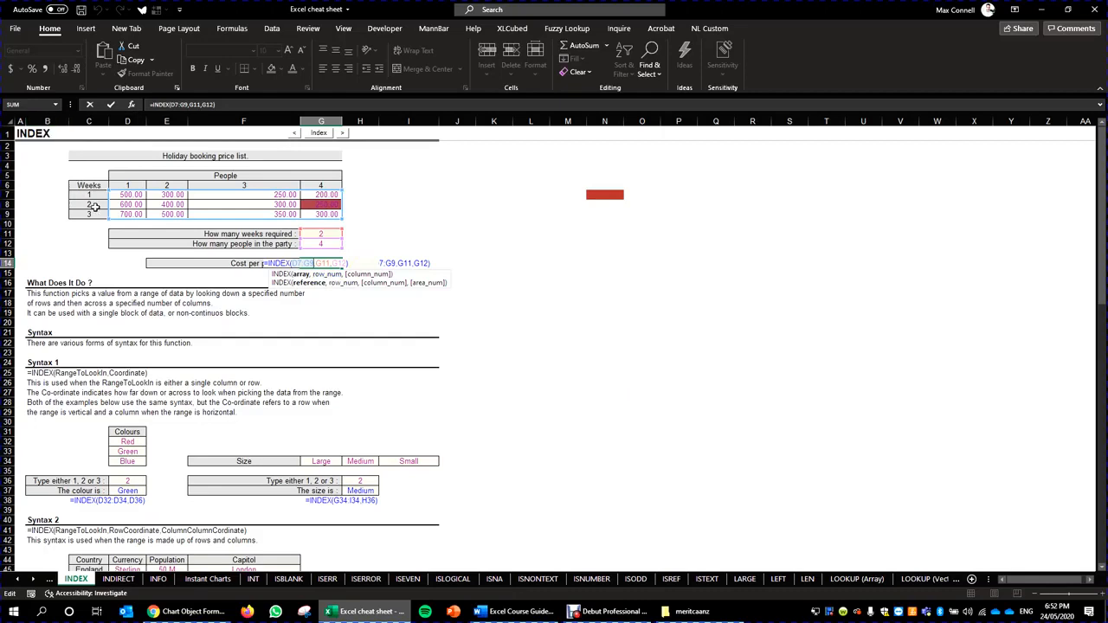
click(329, 276)
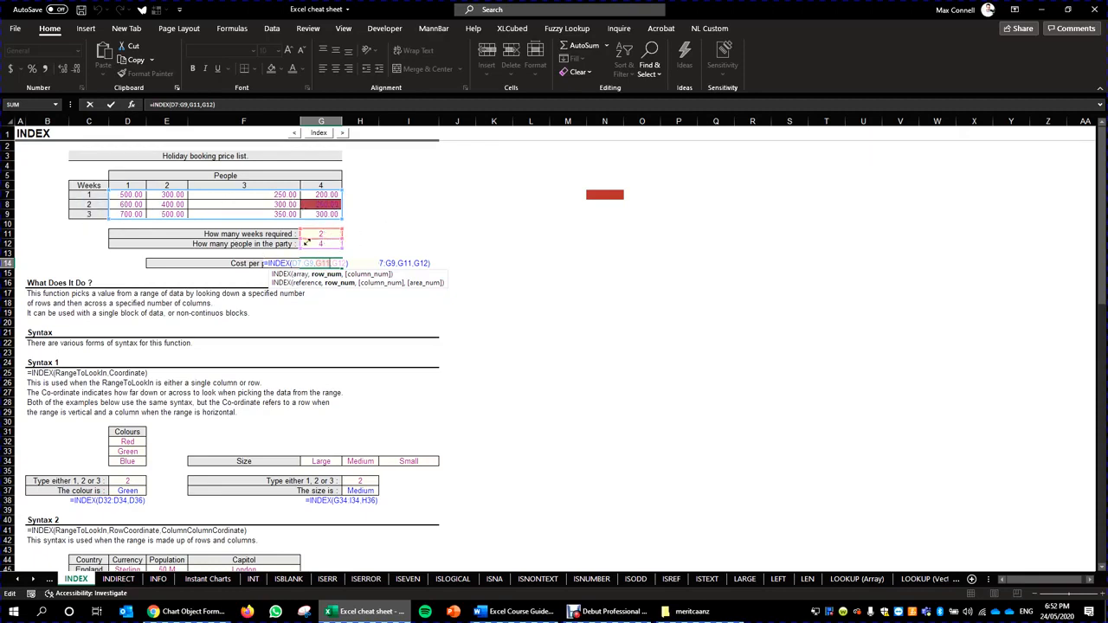
Step: Try relabelling the week headings C7:C9 as a, b and c, and enter a as the weeks required in G11
click(100, 198)
text(a)
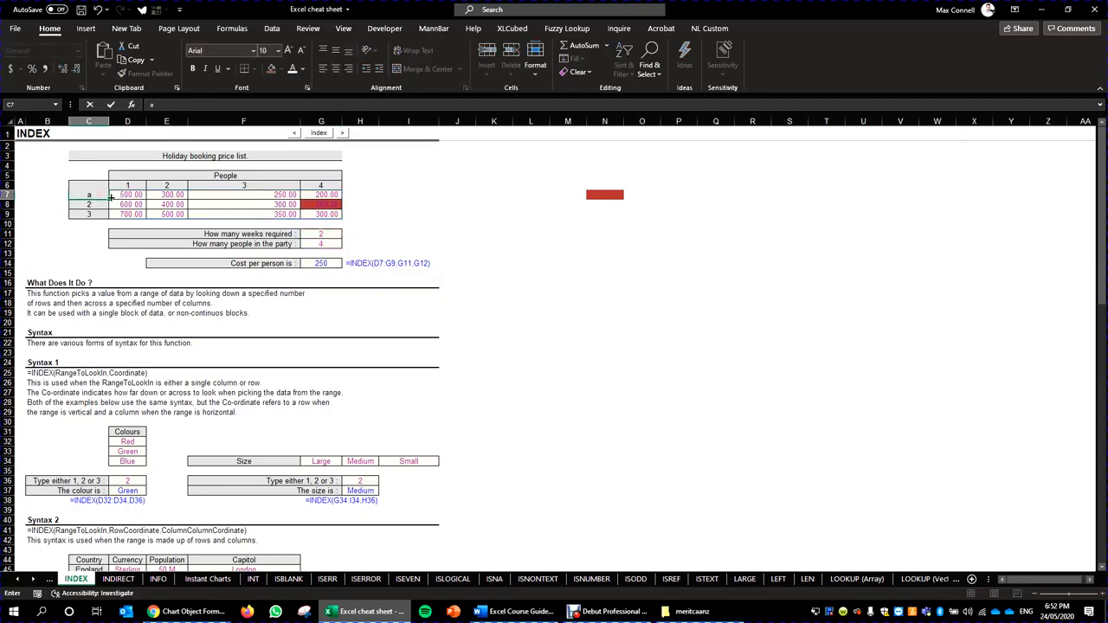
key(Return)
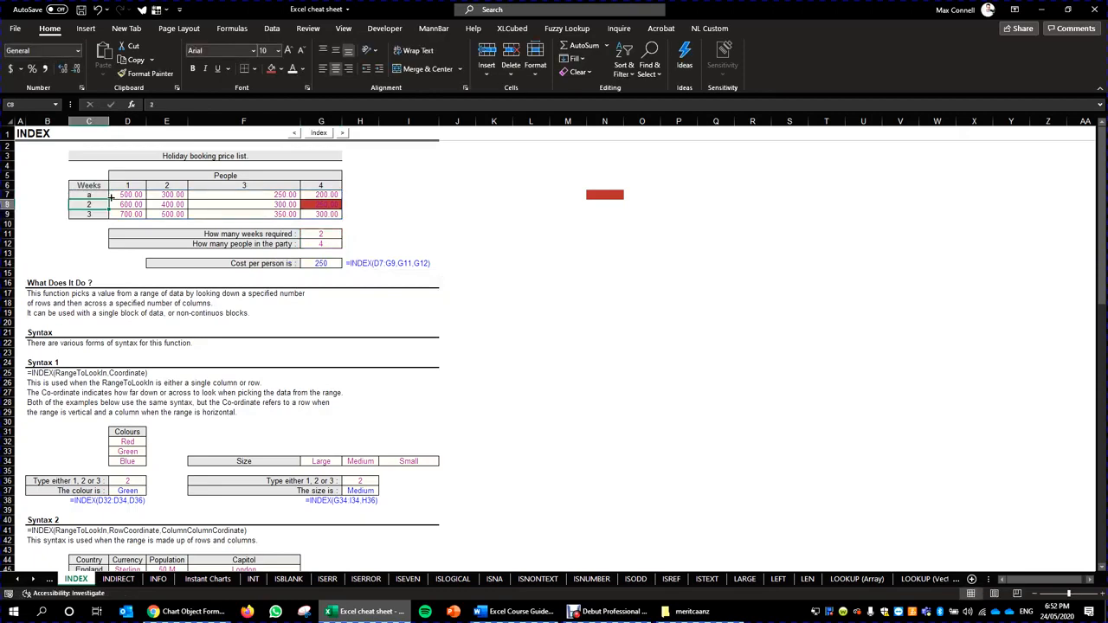
text(b)
key(Return)
text(c)
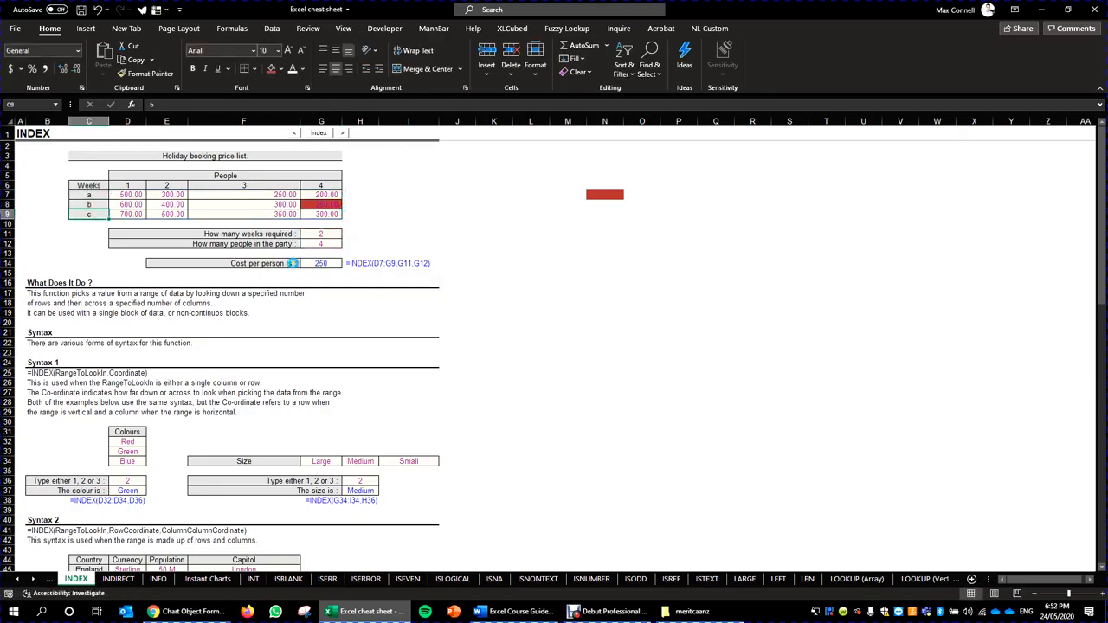
click(327, 234)
text(a)
key(ctrl+Return)
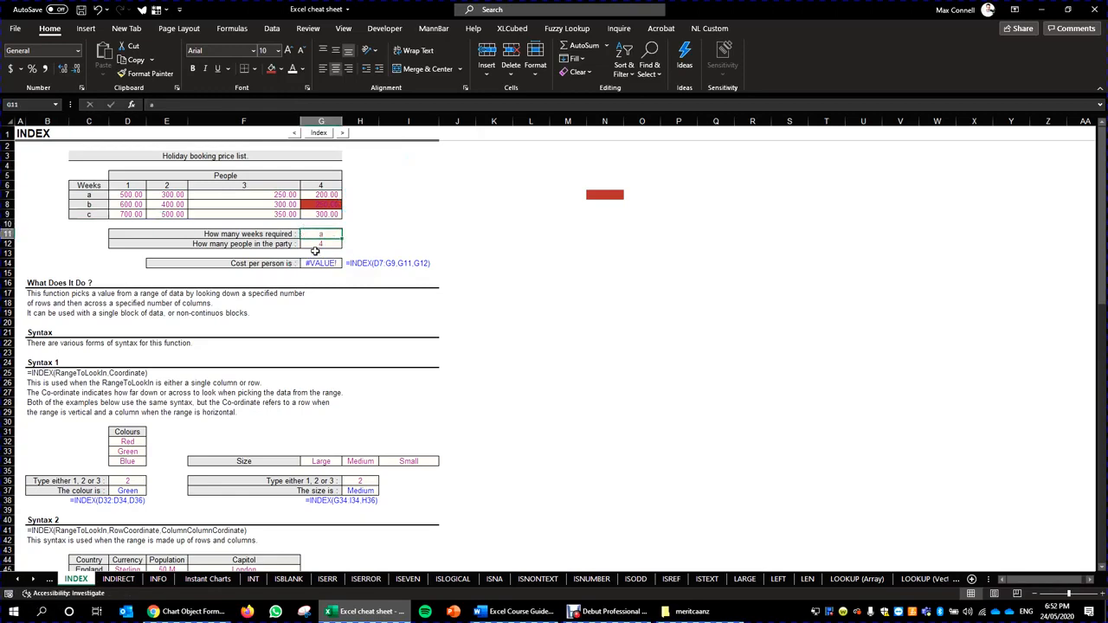
Step: Undo the letter entries in the weeks required cell and the week headings
key(ctrl+z)
key(ctrl+z)
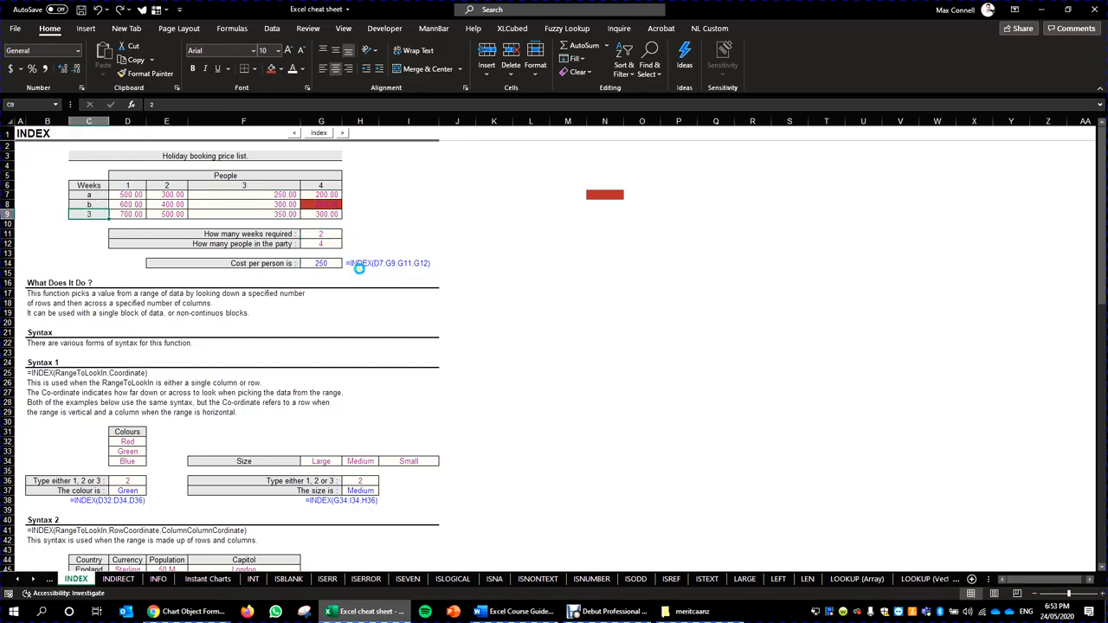
key(ctrl+z)
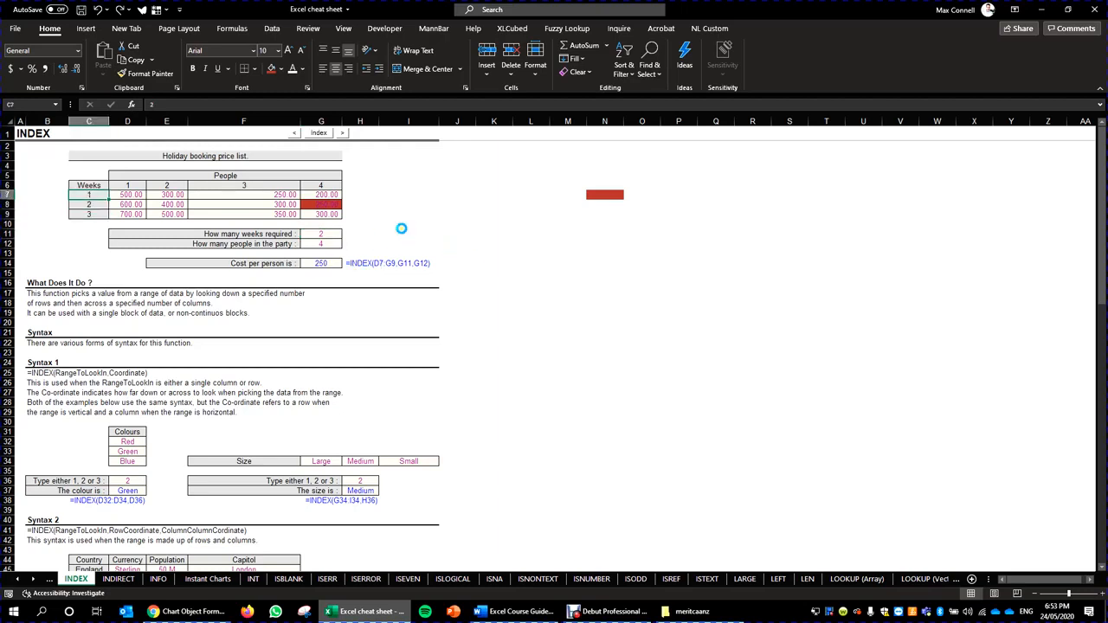
key(ctrl+z)
Step: Review the column_num argument in G14 and trace the lookup through range D7:G9, row 8 and column G to the price in G8
double_click(320, 263)
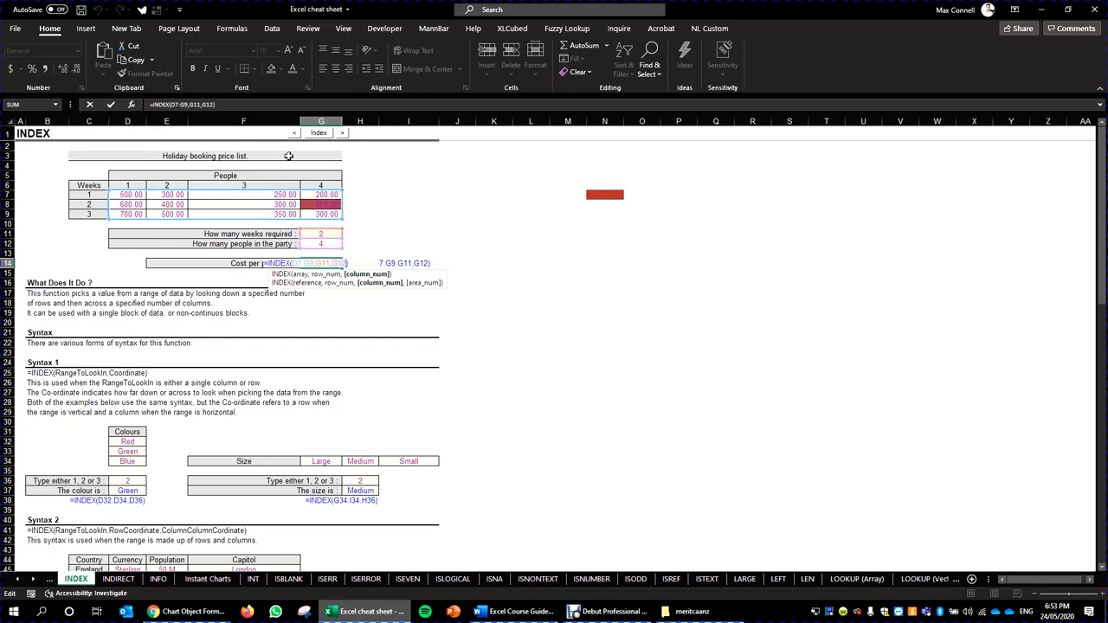
key(ctrl+Return)
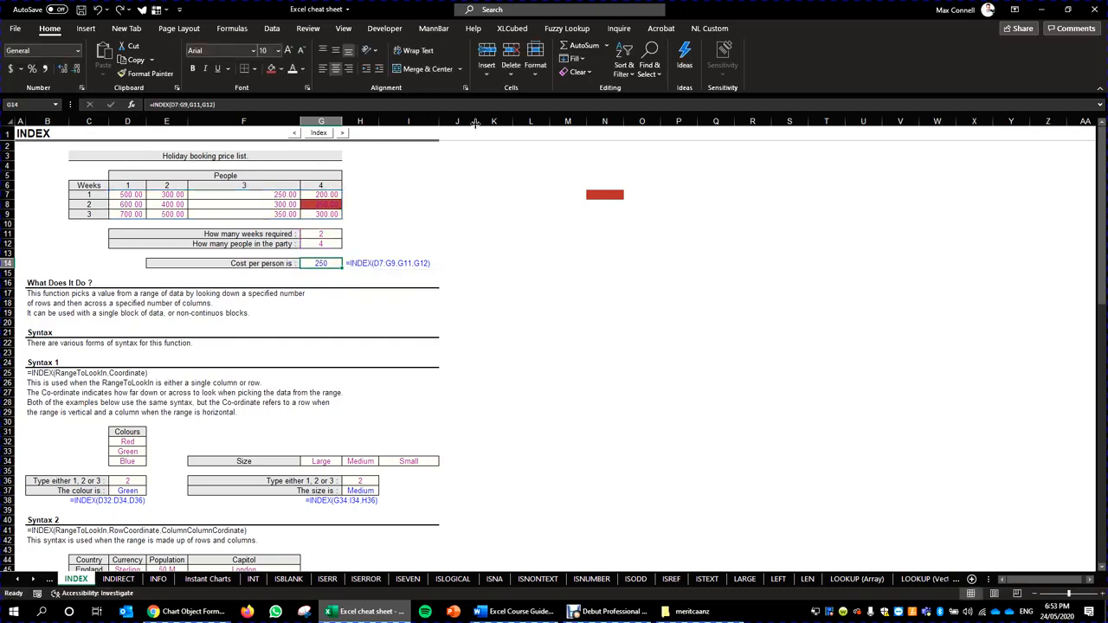
click(418, 257)
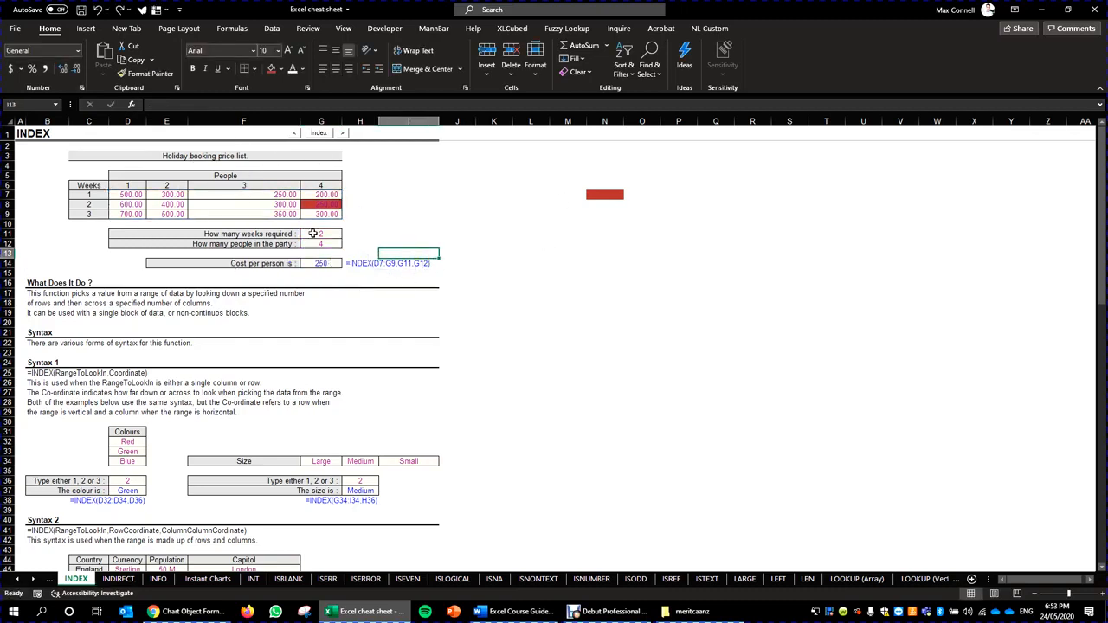
drag(132, 197, 332, 215)
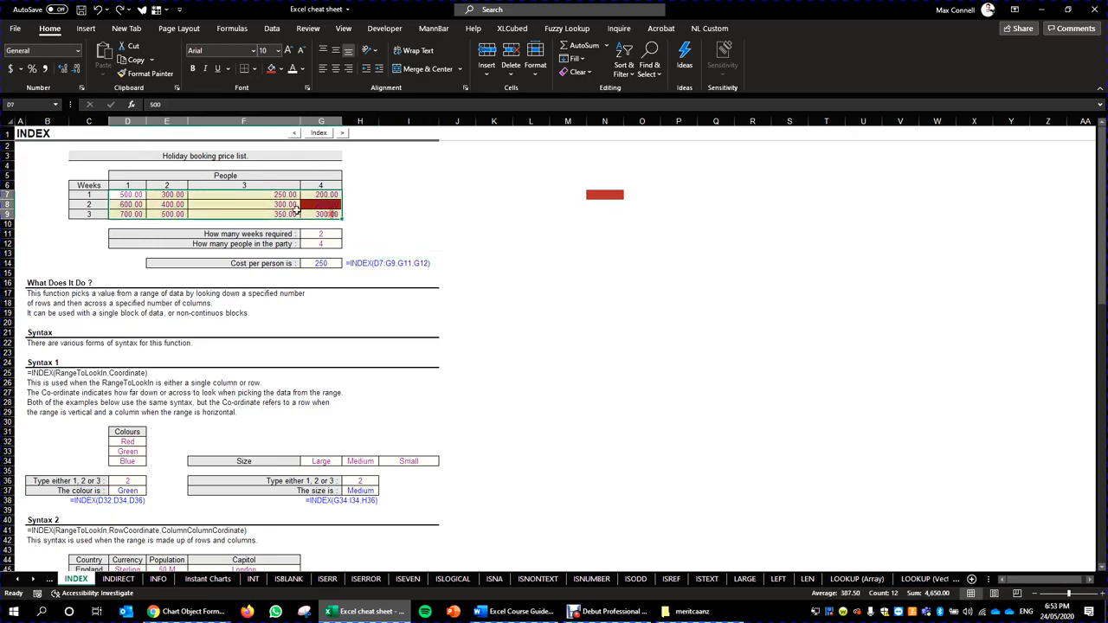
click(8, 204)
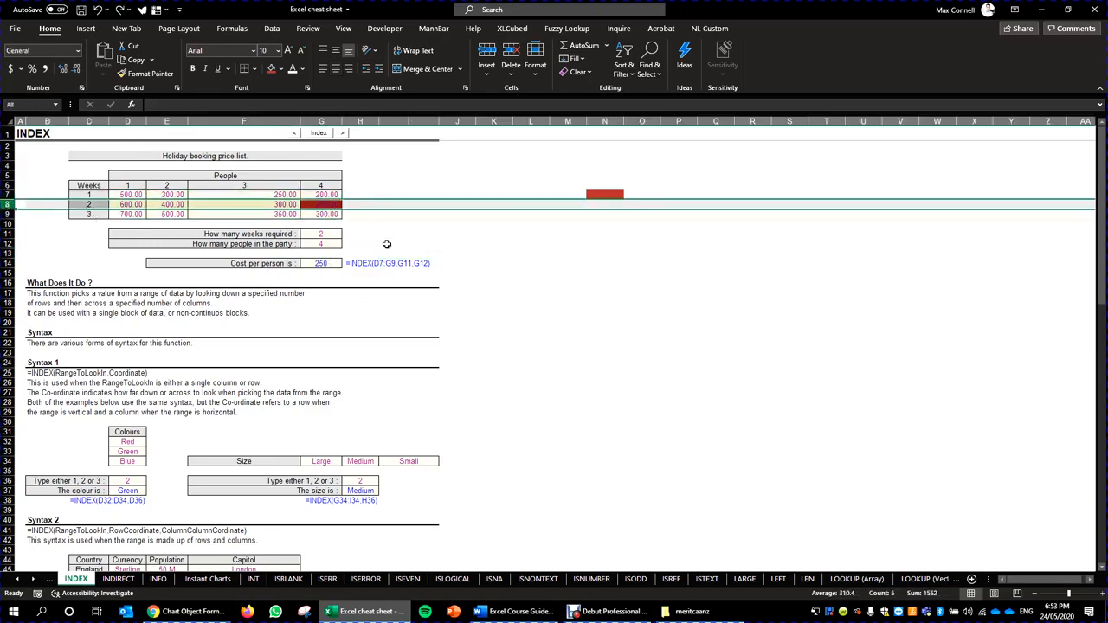
click(322, 122)
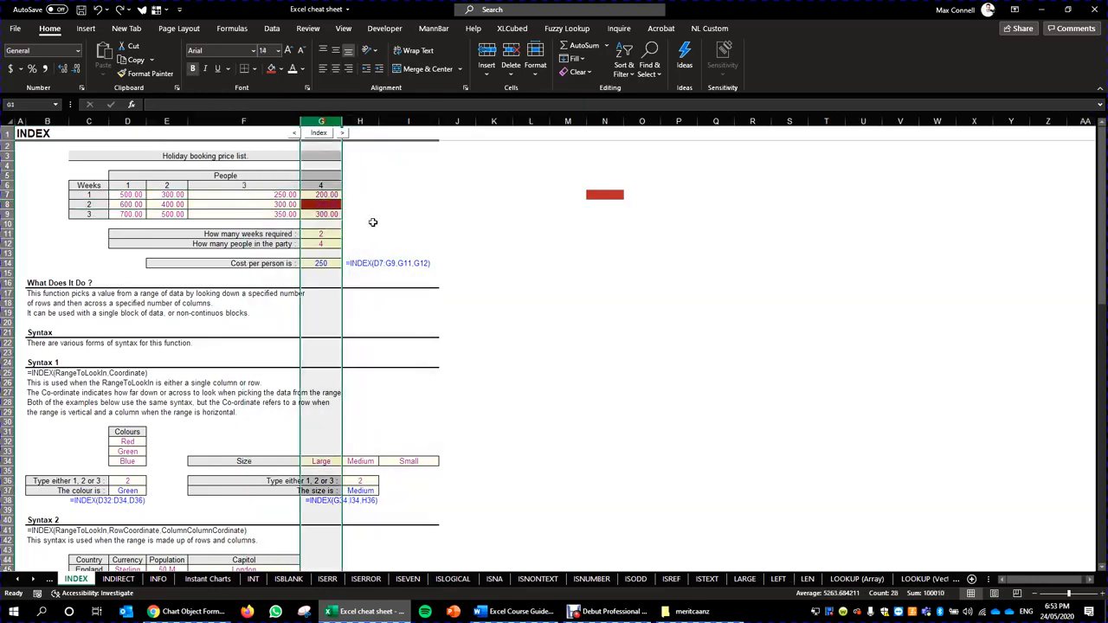
click(320, 205)
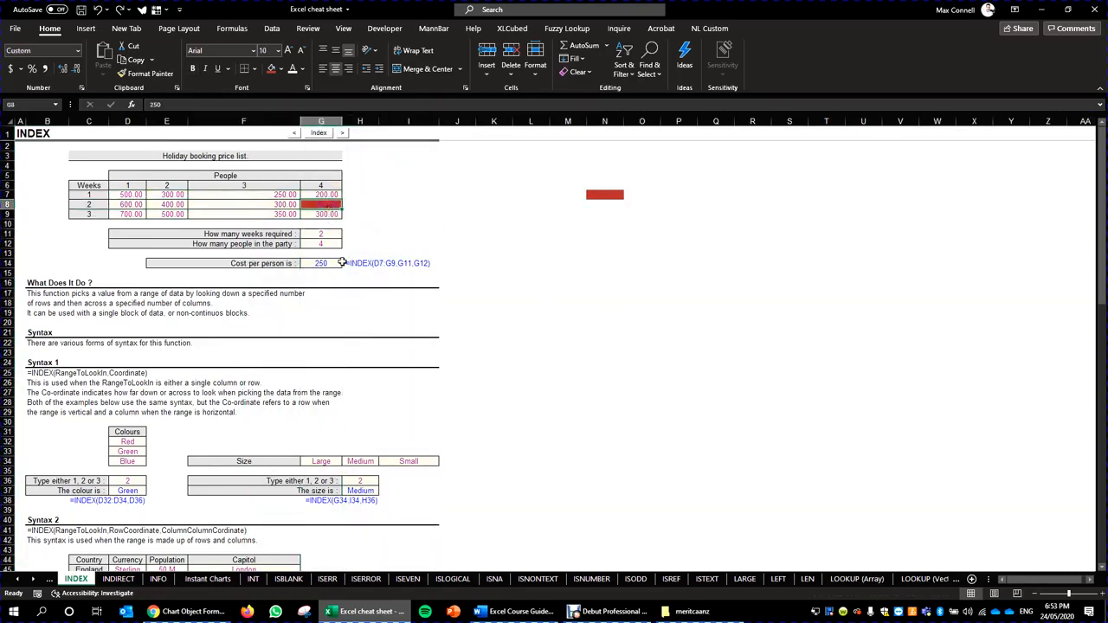
click(398, 244)
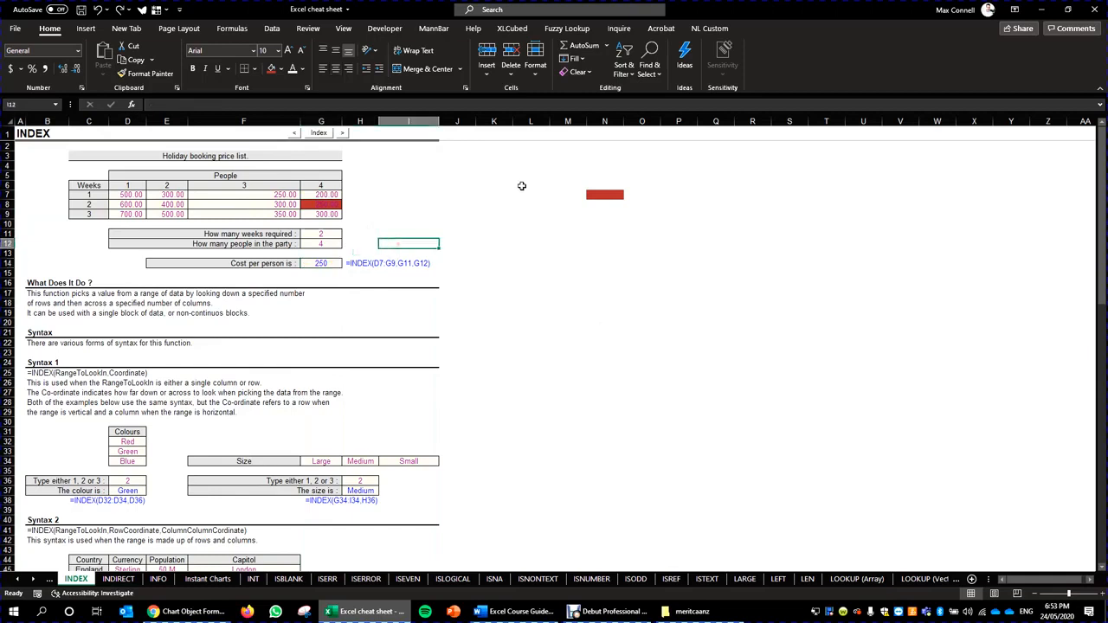
click(529, 176)
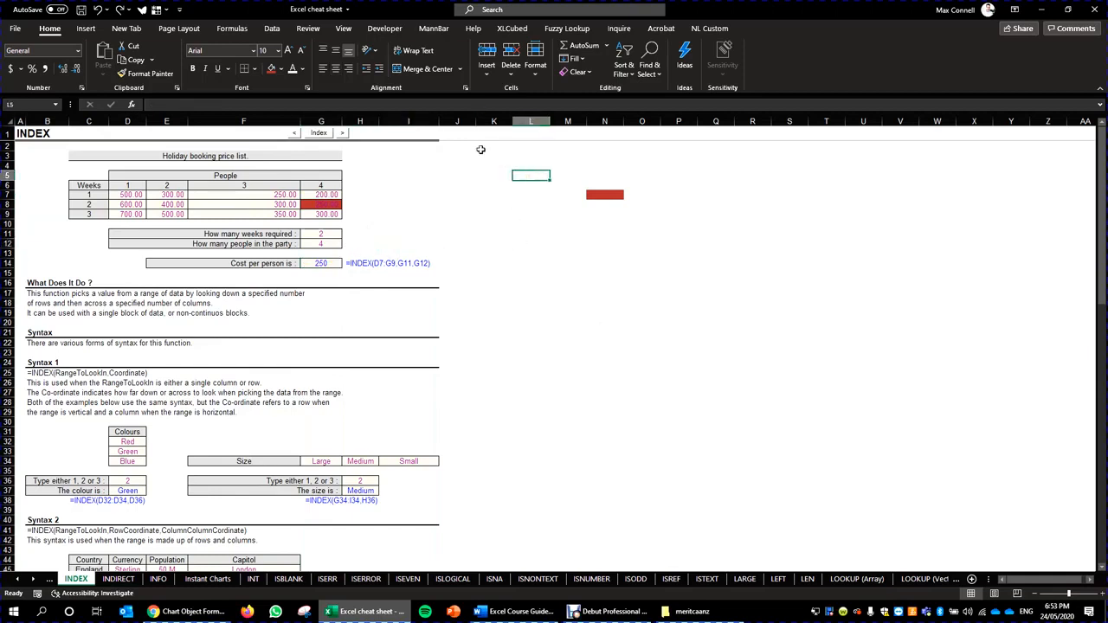
Step: Relabel the week headings in C7:C9 as a, b and c
click(327, 232)
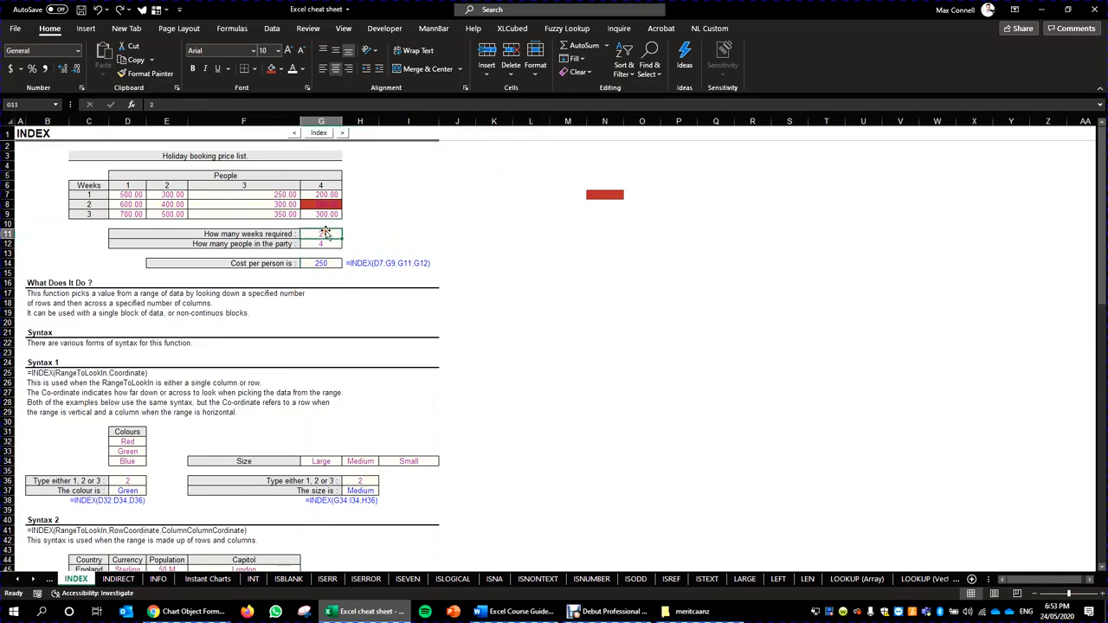
click(90, 194)
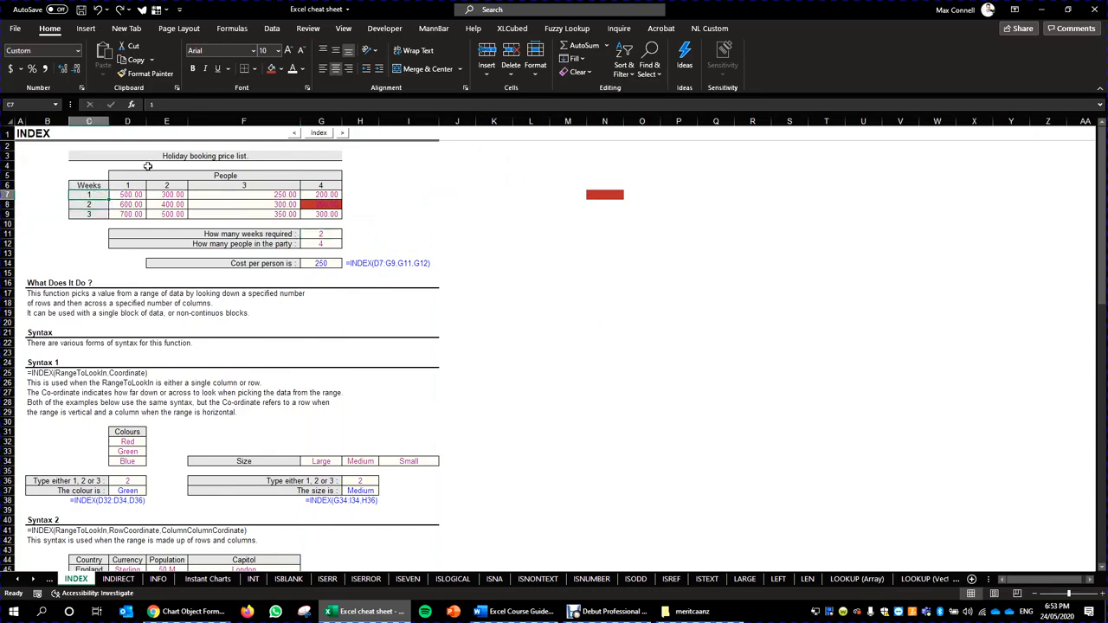
text(a)
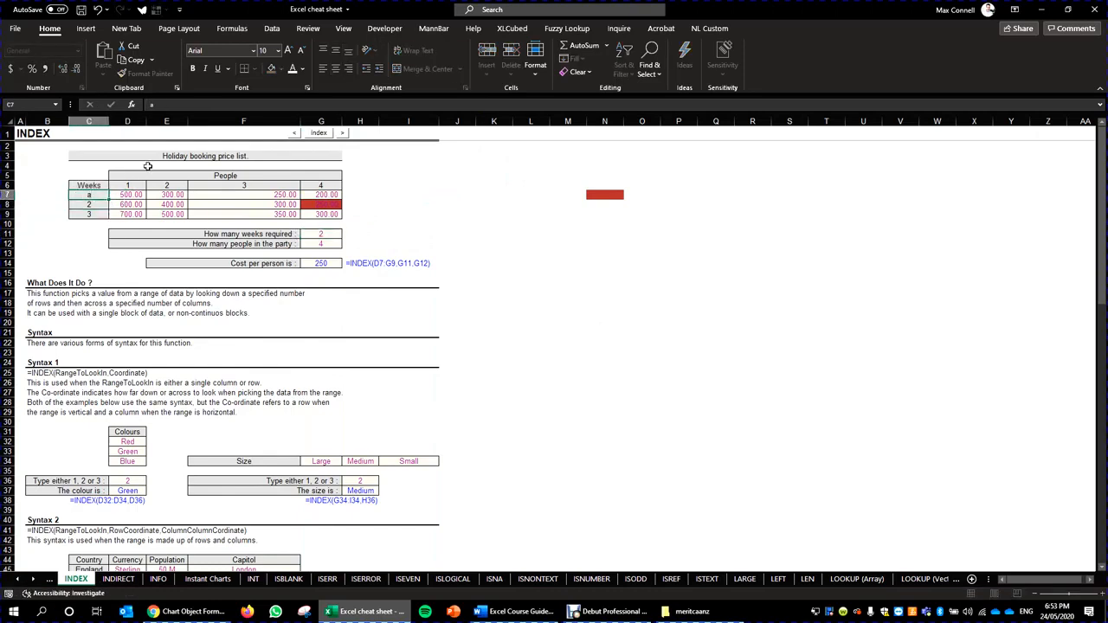
key(Return)
text(b)
key(Return)
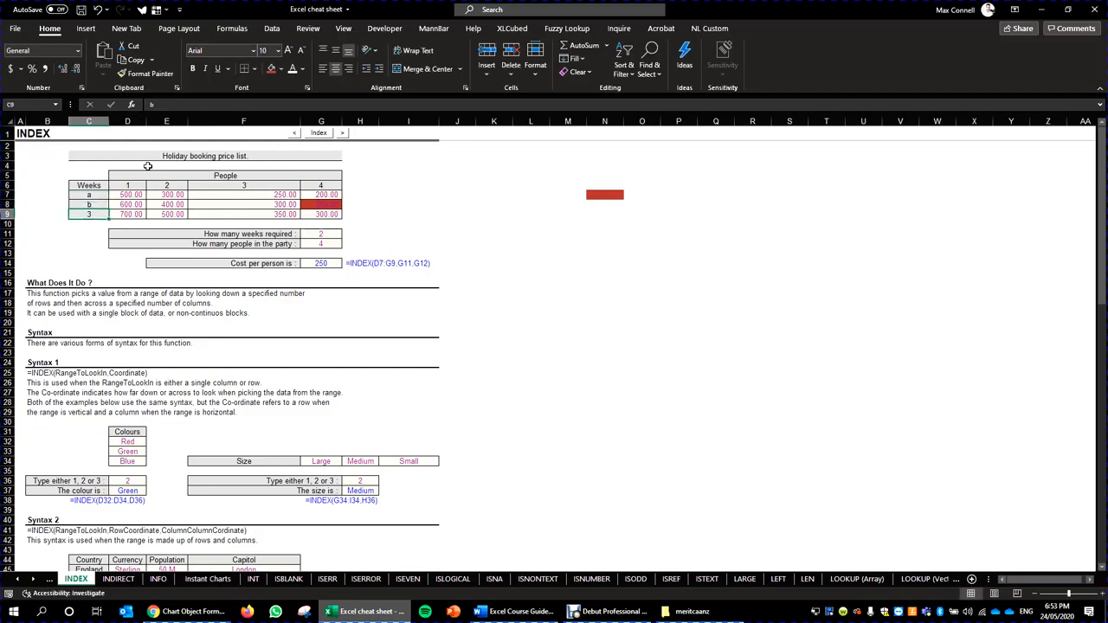
Step: Compare the weeks required in G11 and the party size in G12 with the price list headings
click(317, 236)
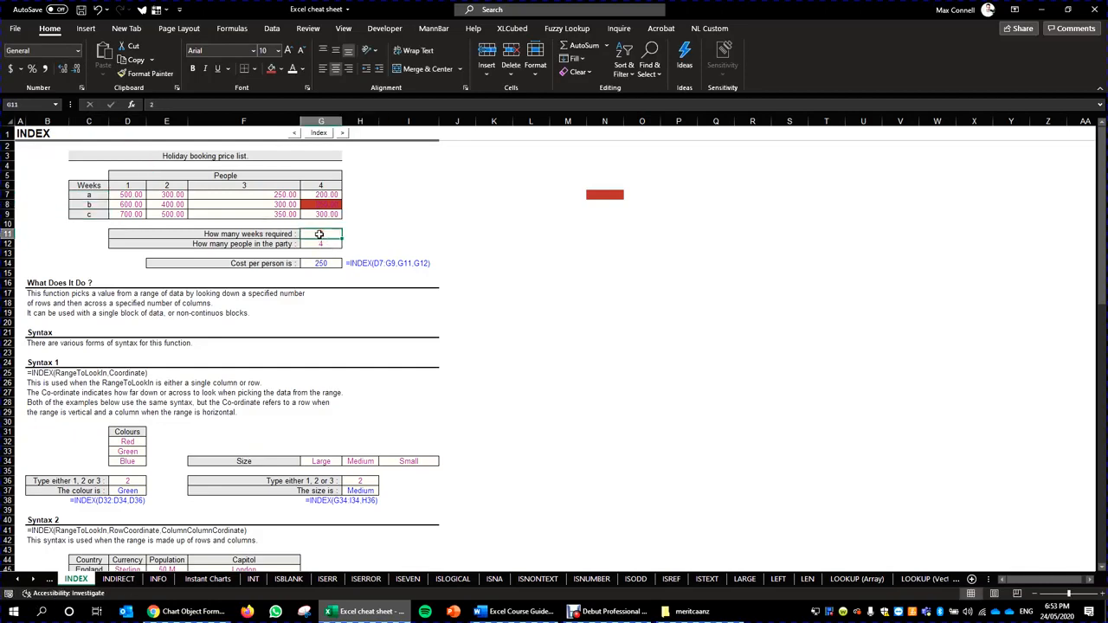
double_click(314, 240)
key(Escape)
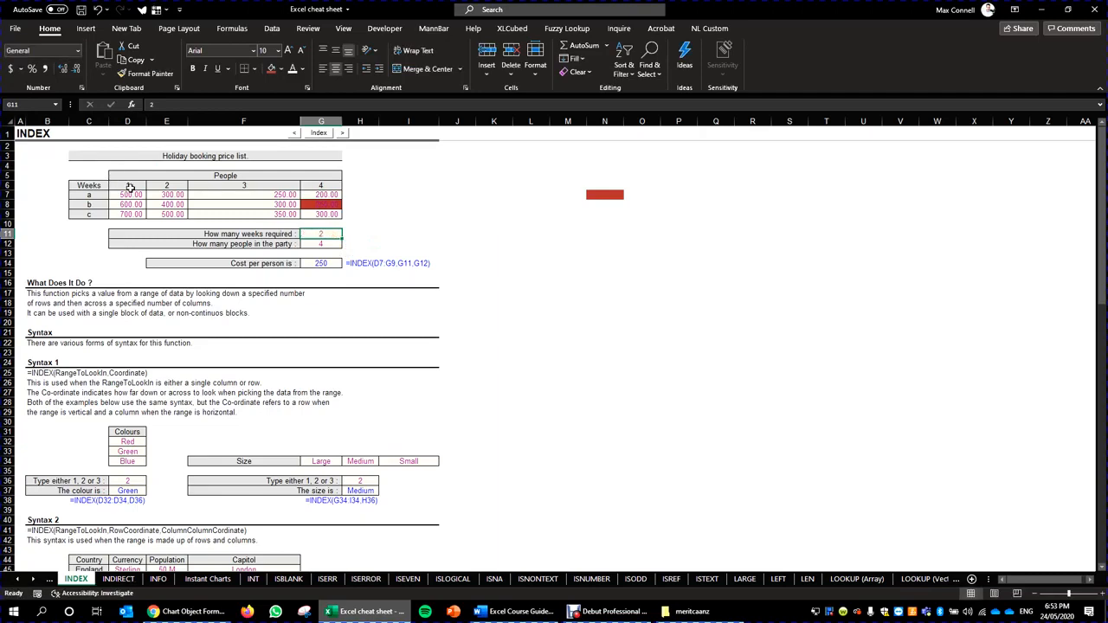
click(129, 187)
click(319, 242)
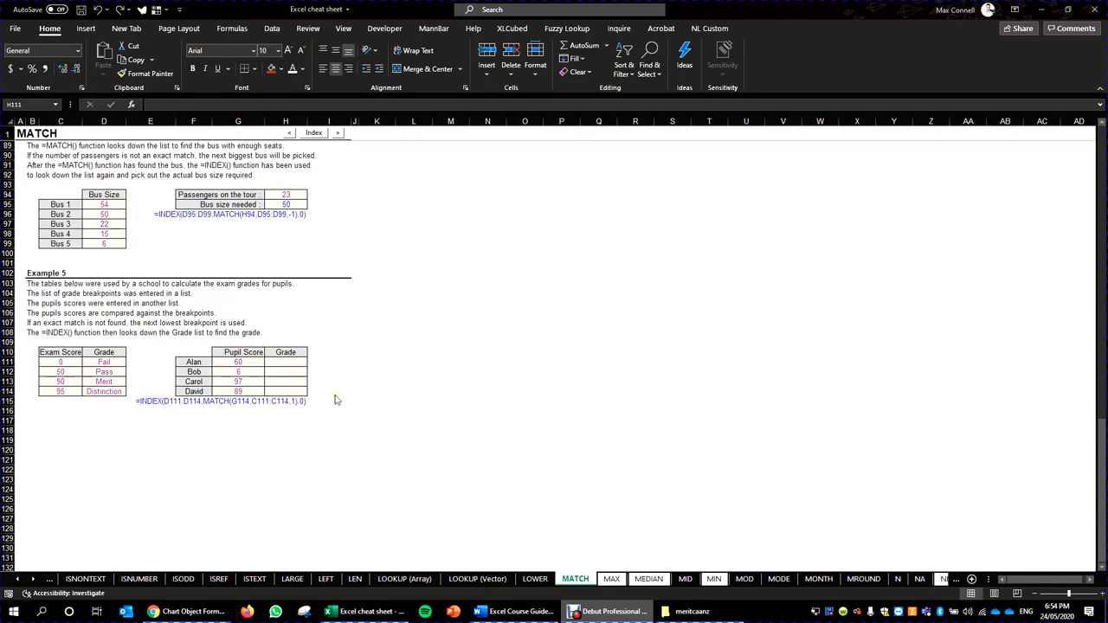
Step: Examine the pupil scores in G111:G114 and the grade list in D111:D114 of Example 5 on the MATCH sheet
click(234, 362)
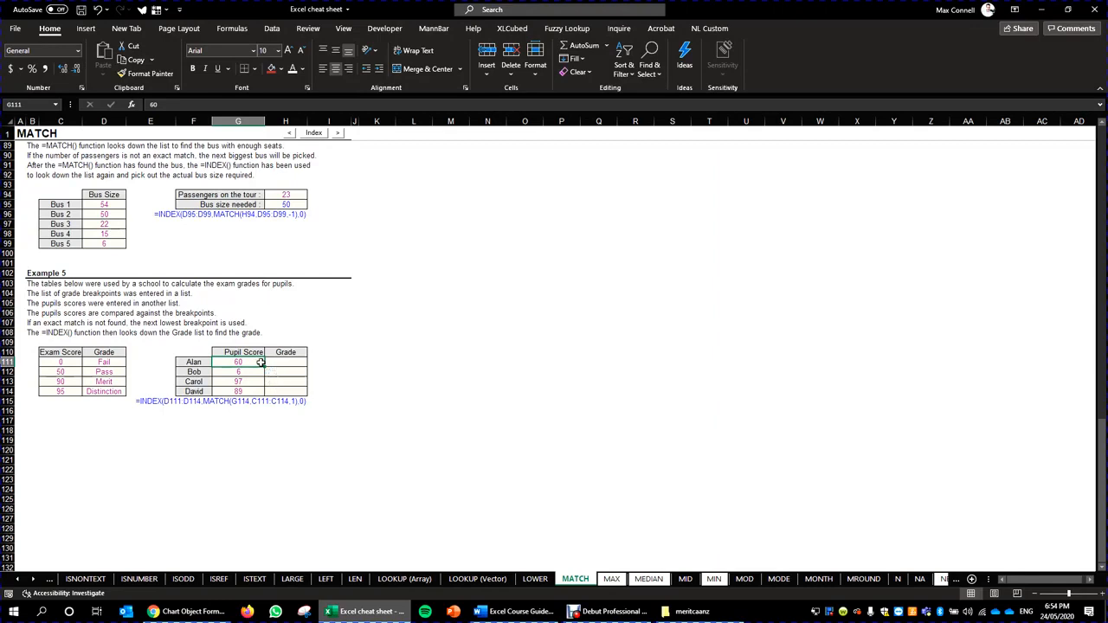
drag(261, 362, 264, 389)
click(104, 361)
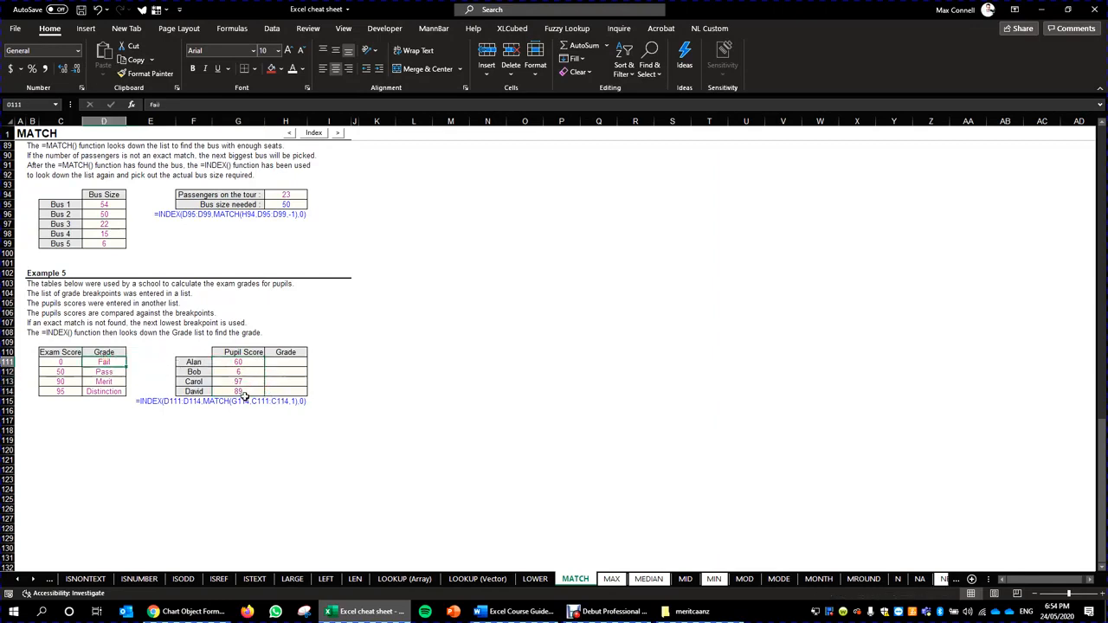
click(254, 363)
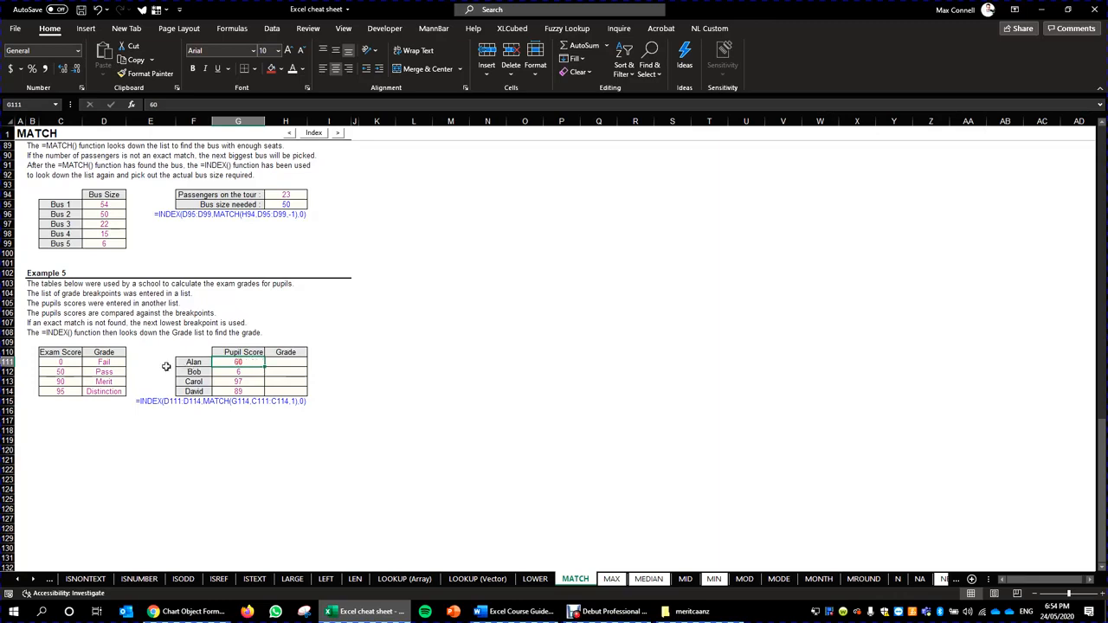
drag(112, 362, 116, 394)
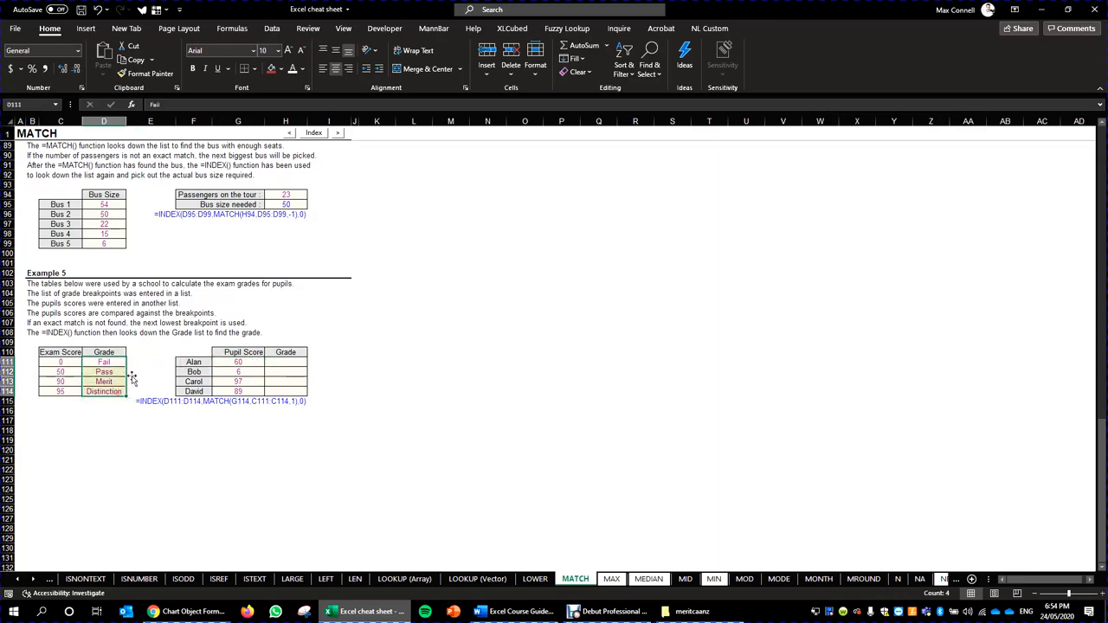
Step: Trace the first pupil score in G111 to the exam score breakpoints in column C, and check the other pupils' scores
click(245, 363)
drag(244, 362, 26, 381)
click(54, 368)
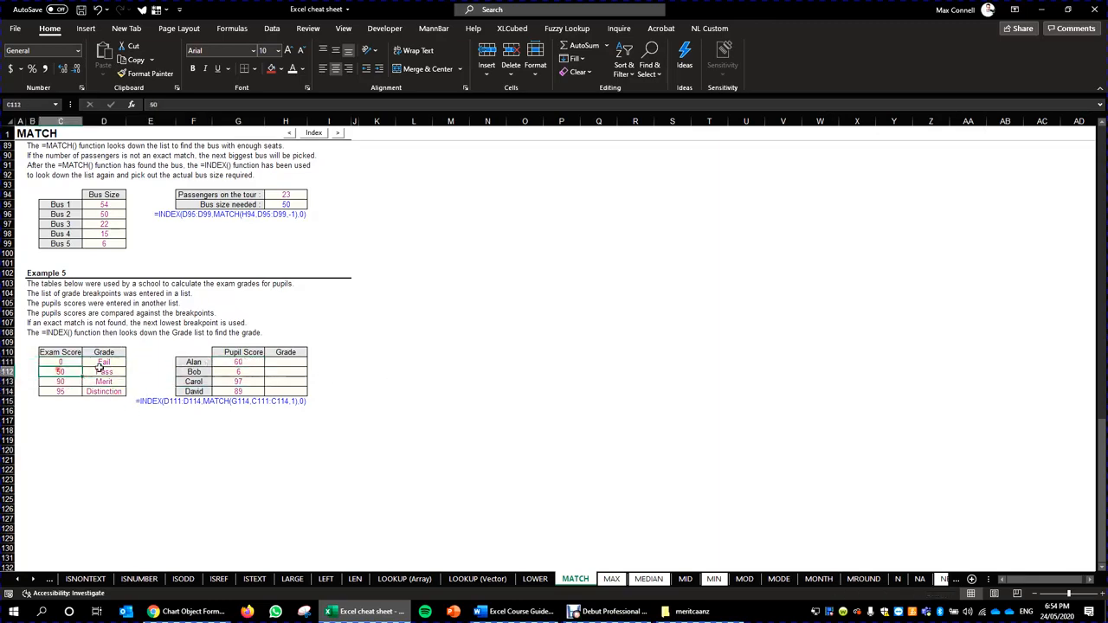
click(246, 360)
click(240, 372)
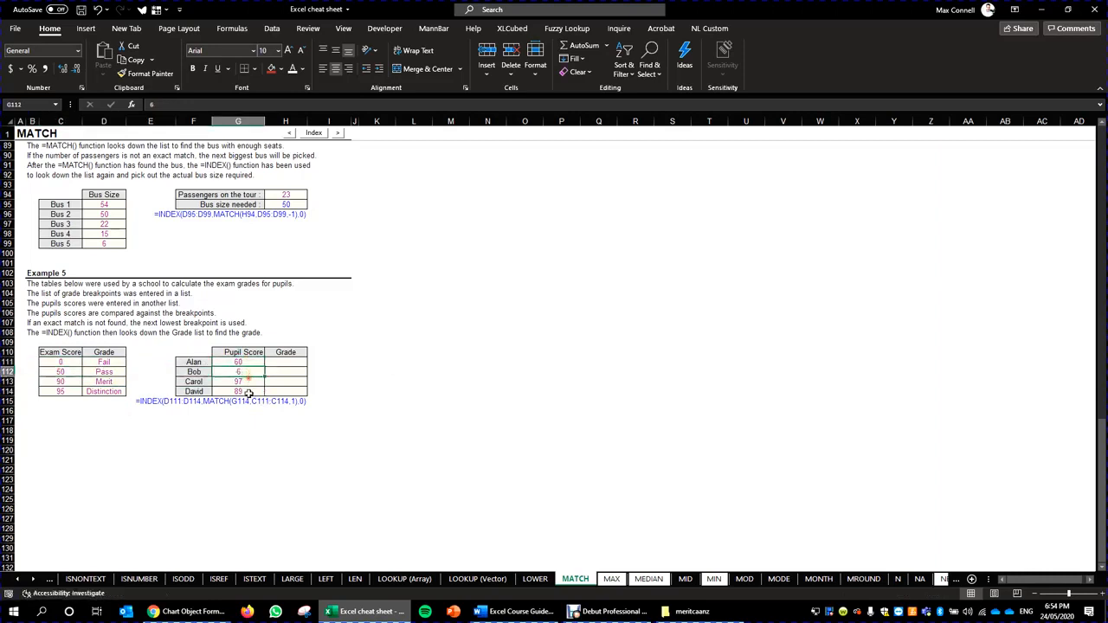
click(248, 393)
click(248, 353)
click(255, 363)
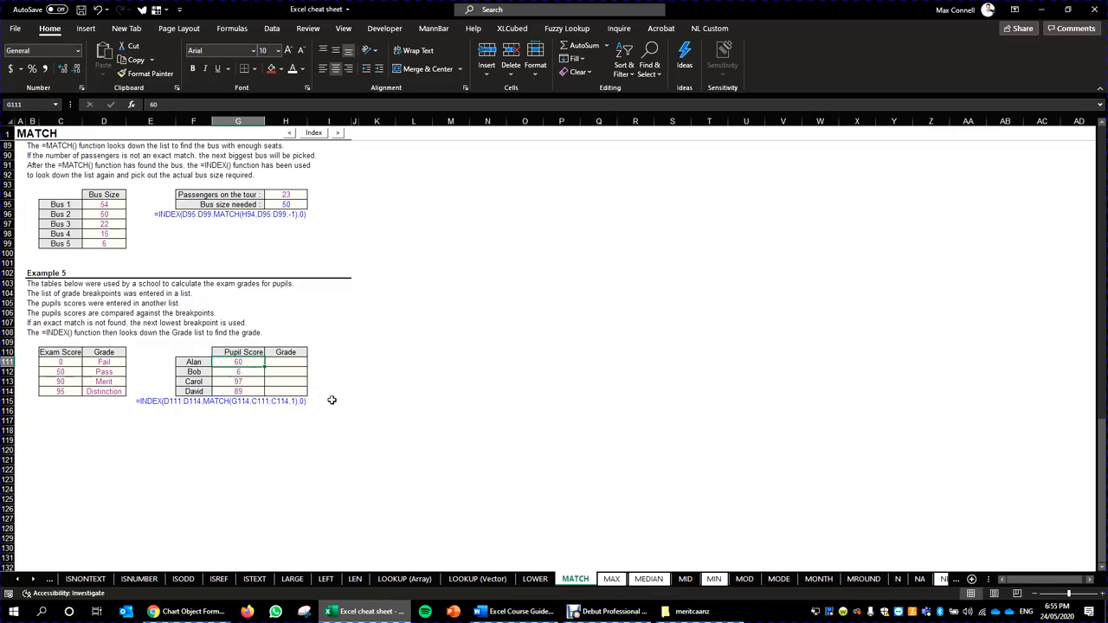
Step: Start an INDEX formula in H111 over the absolute grade range $D$111:$D$114, leaving its row and column number arguments empty
key(Right)
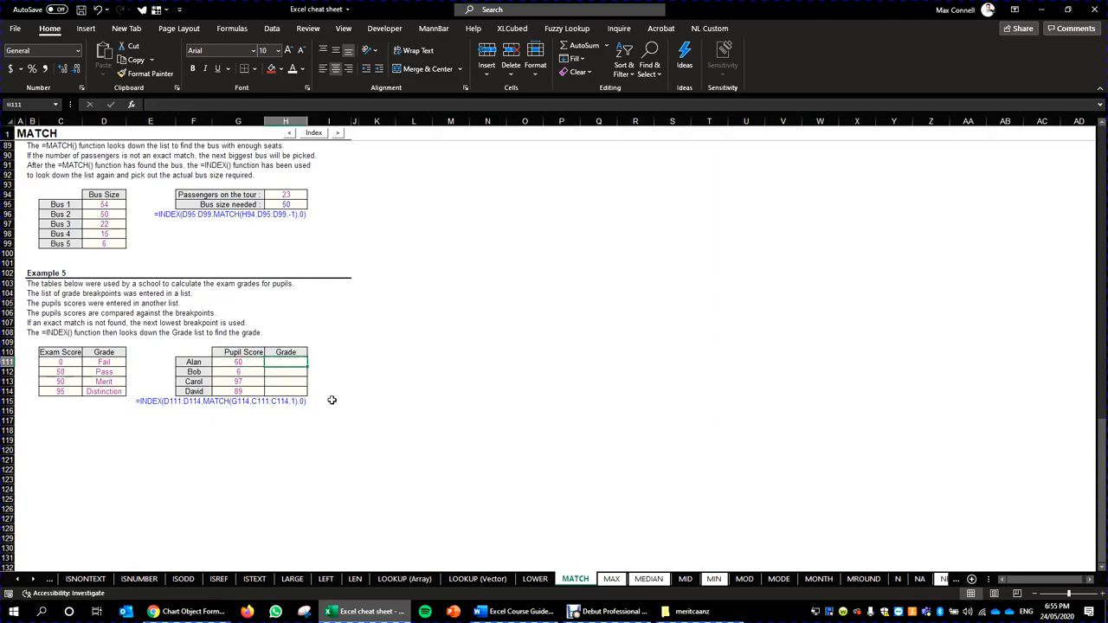
text(=index()
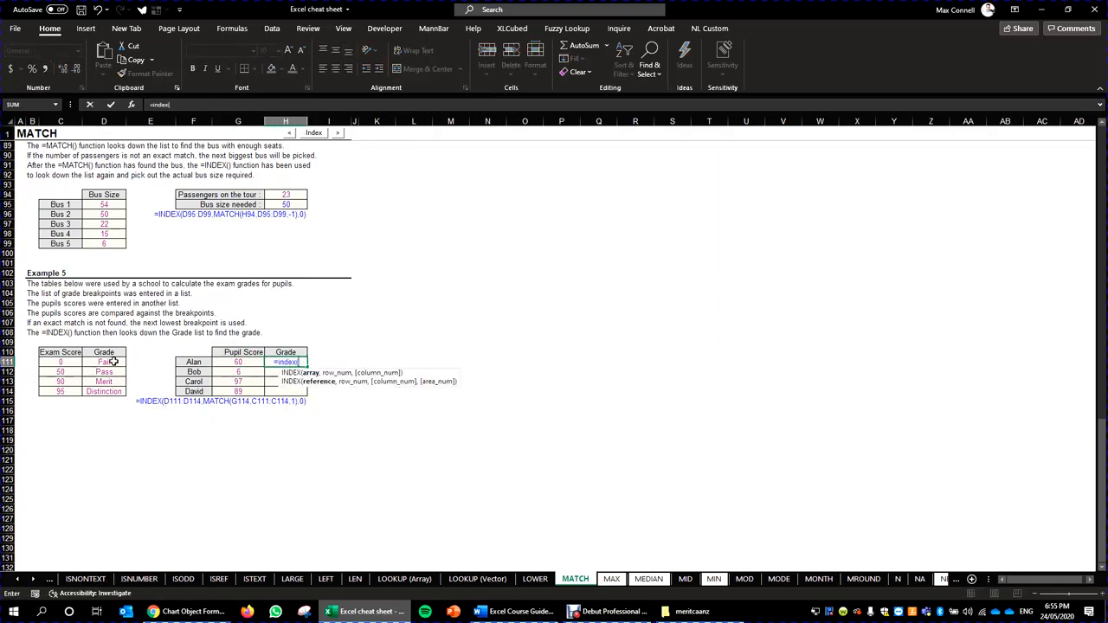
click(112, 362)
drag(113, 362, 109, 392)
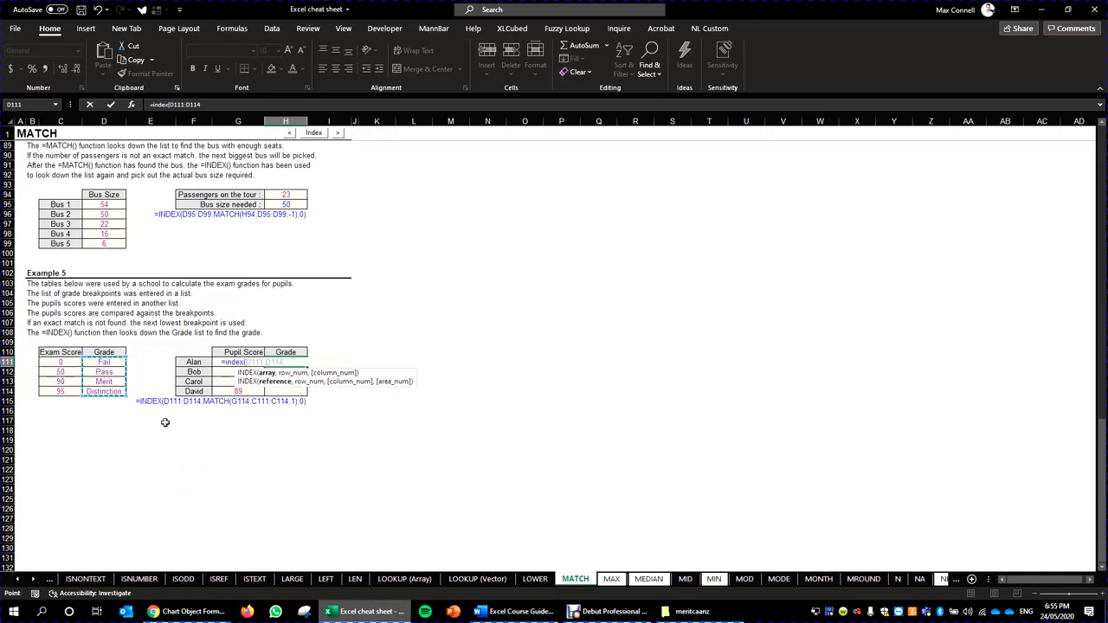
key(F4)
text(,)
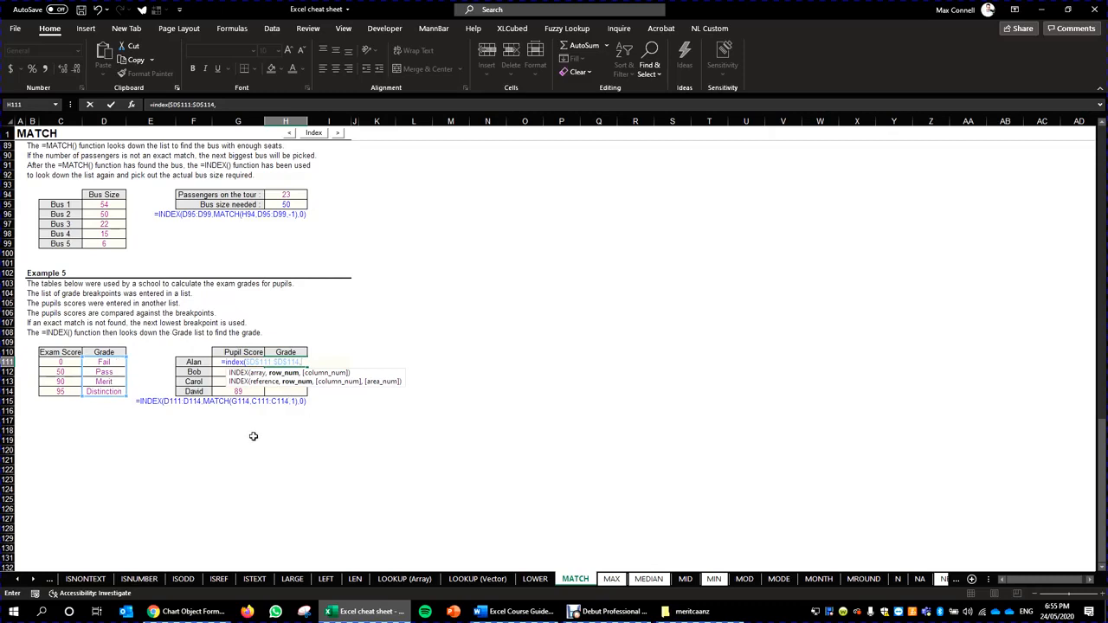
text(,)
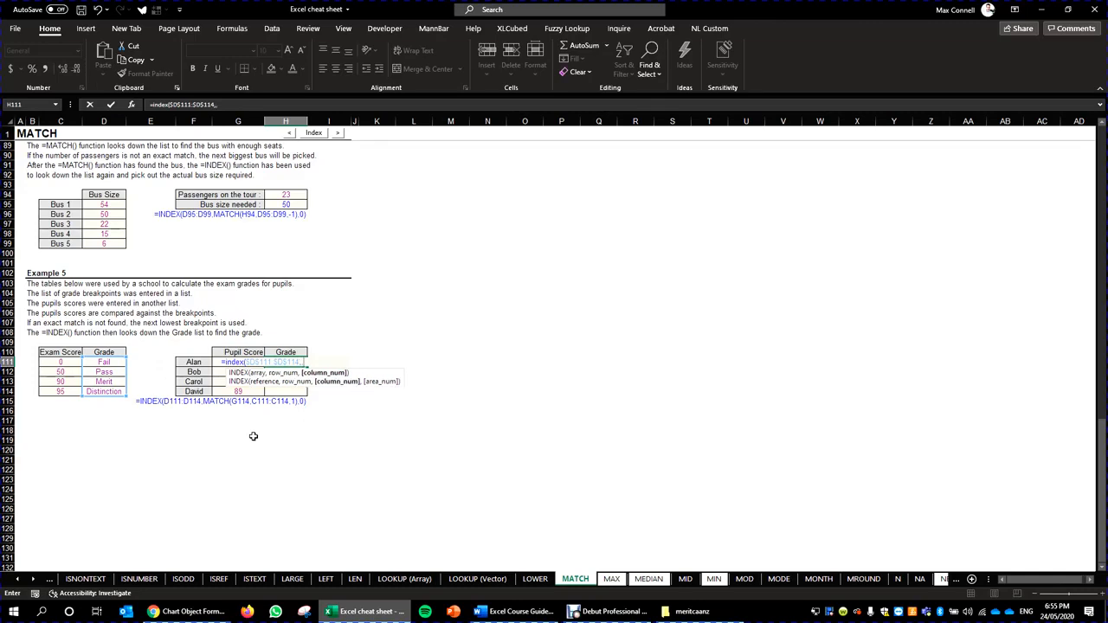
text())
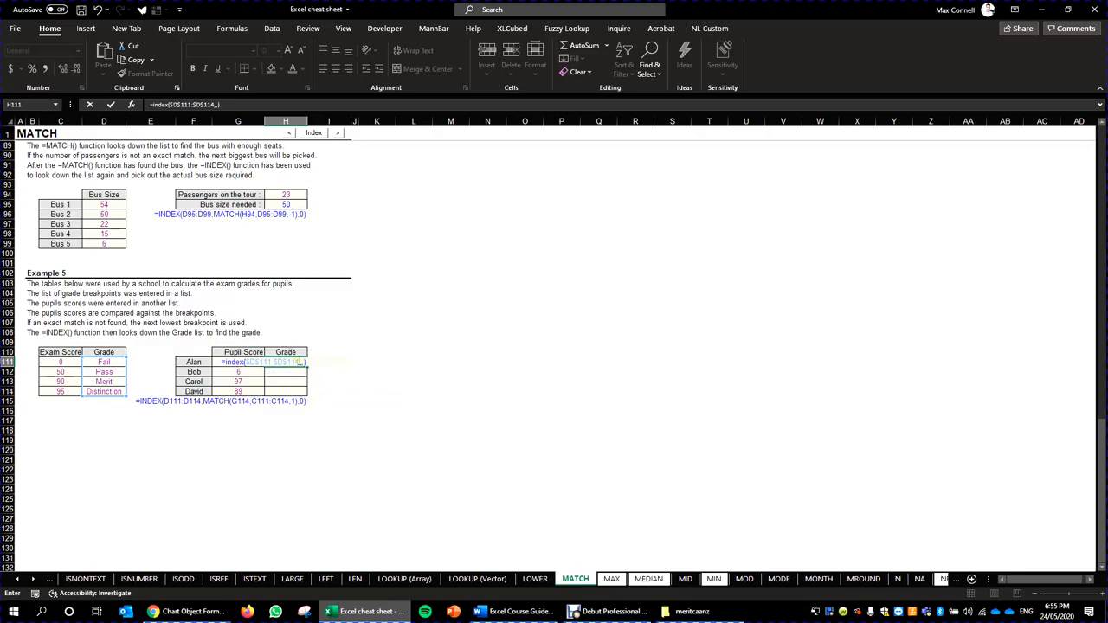
click(300, 362)
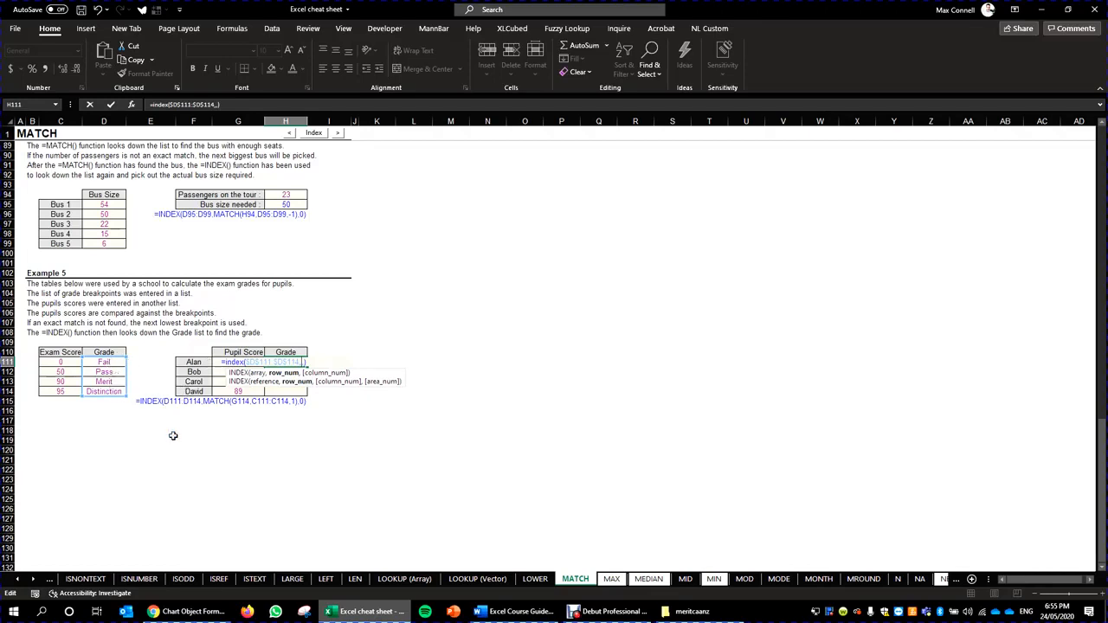
Step: Nest a MATCH as the INDEX row number, looking up $G111 in $C$111:$C$114 with the match type left blank, and enter the formula
text(match()
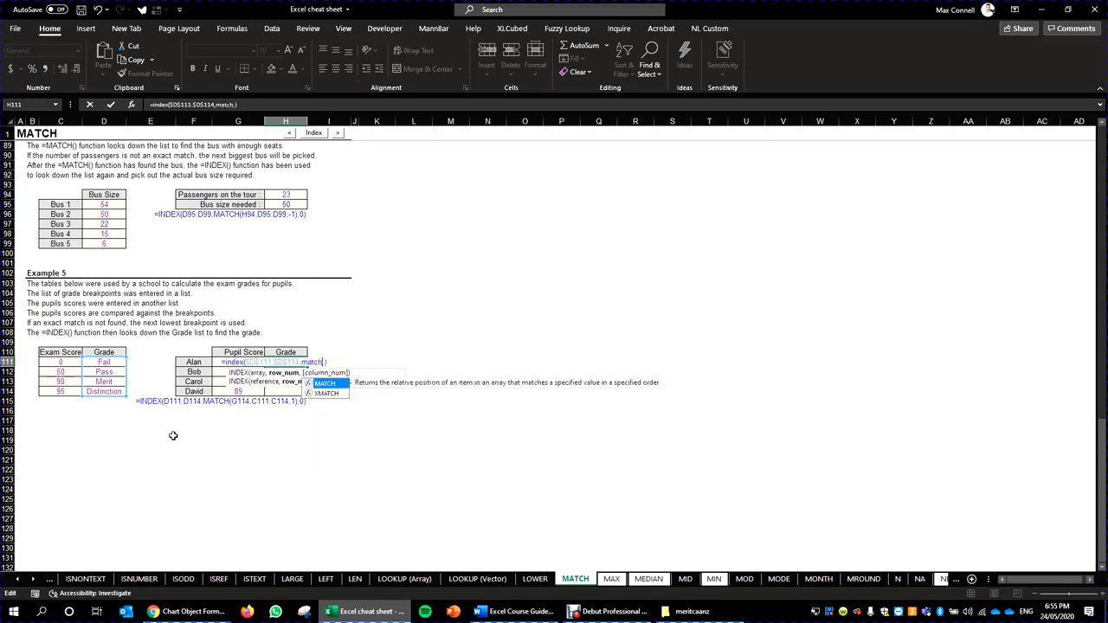
click(193, 362)
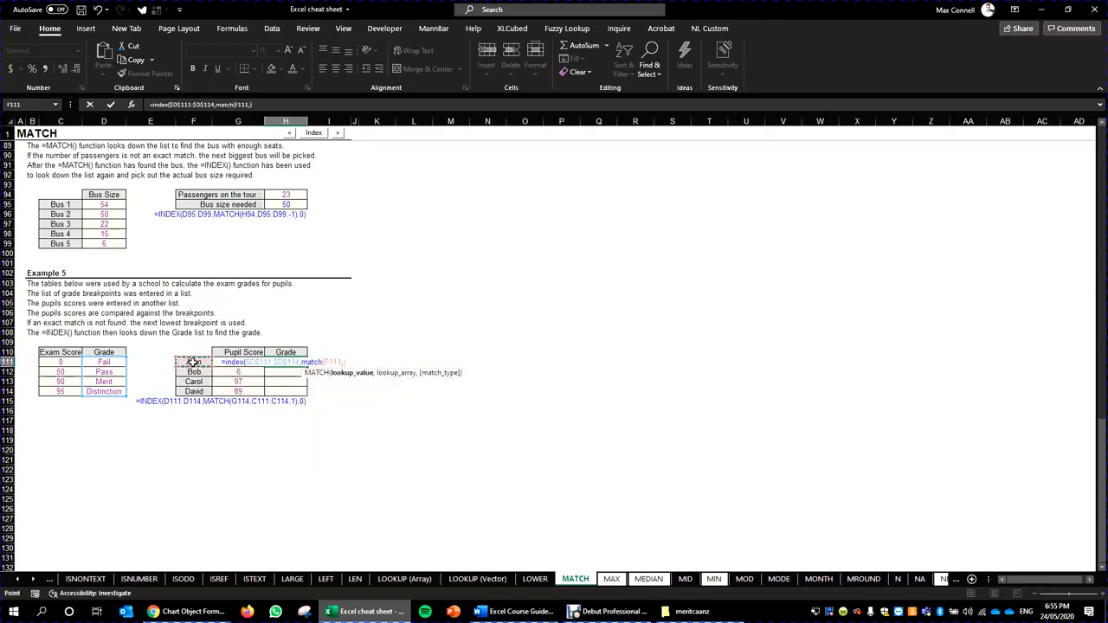
key(Right)
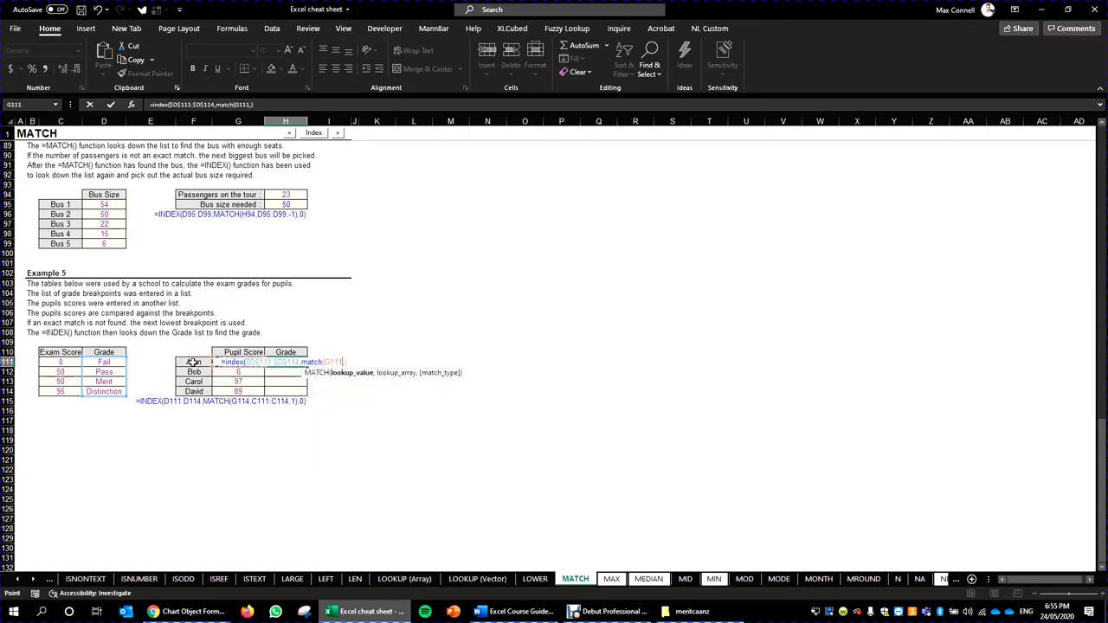
key(F4)
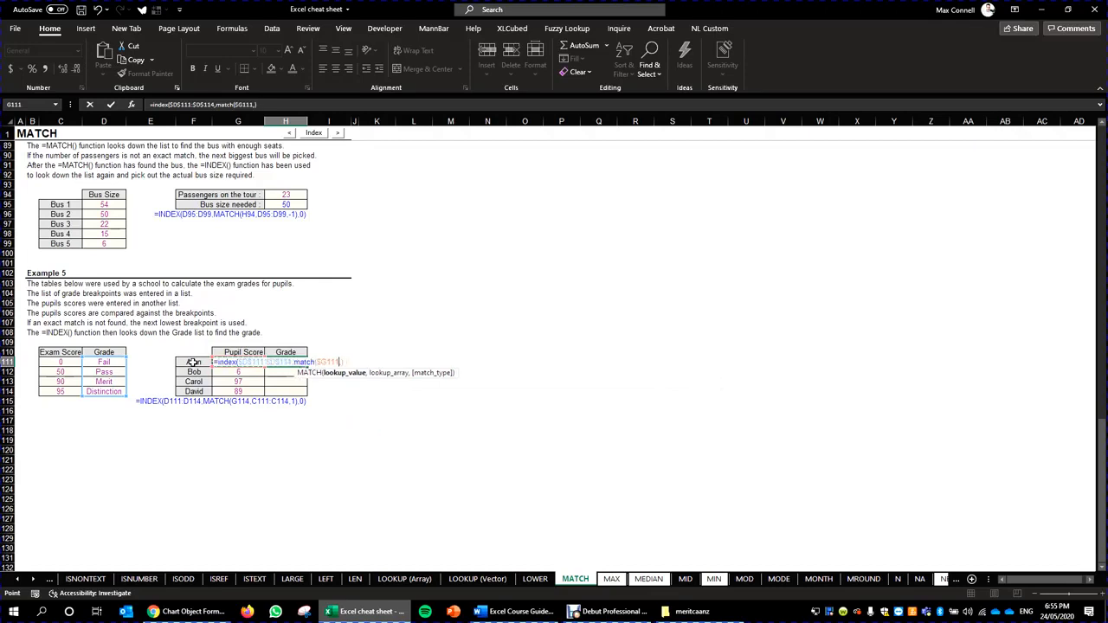
text(,)
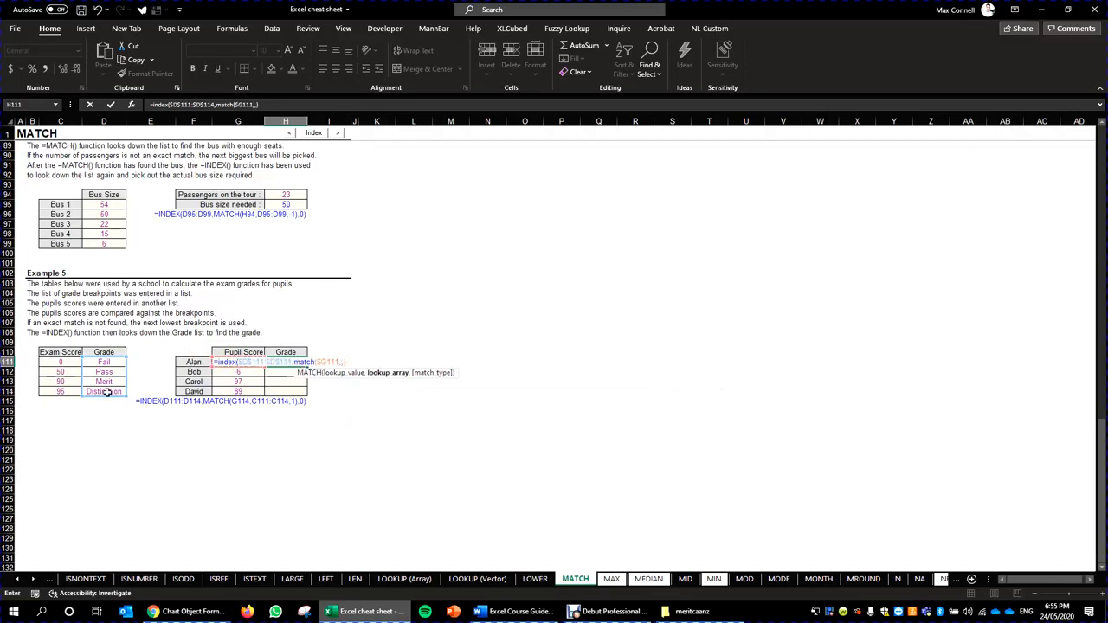
drag(70, 363, 69, 391)
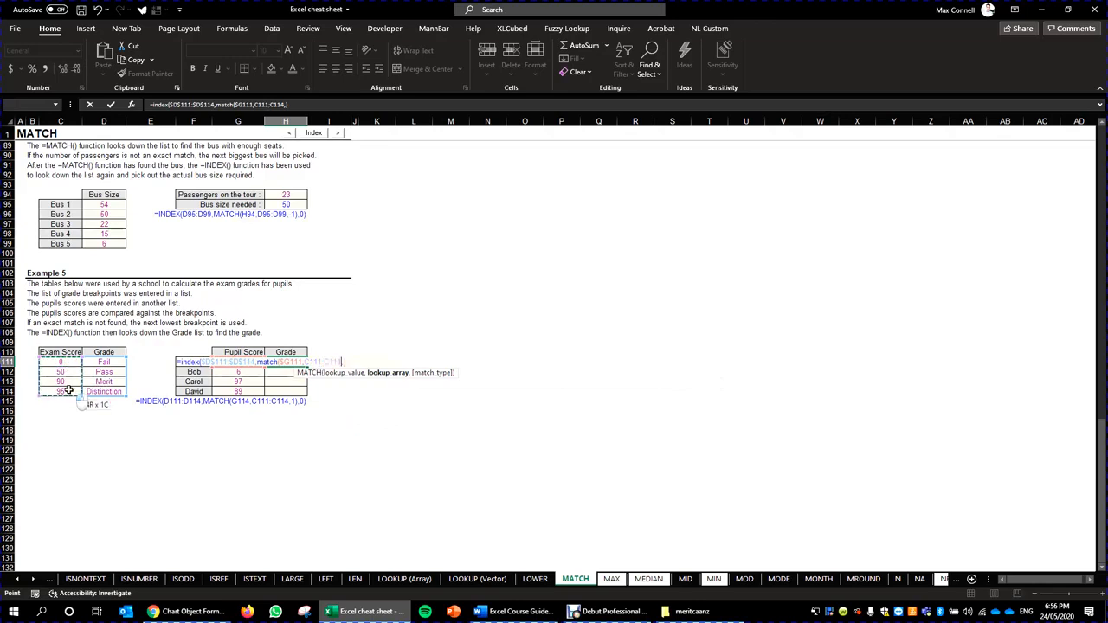
key(F4)
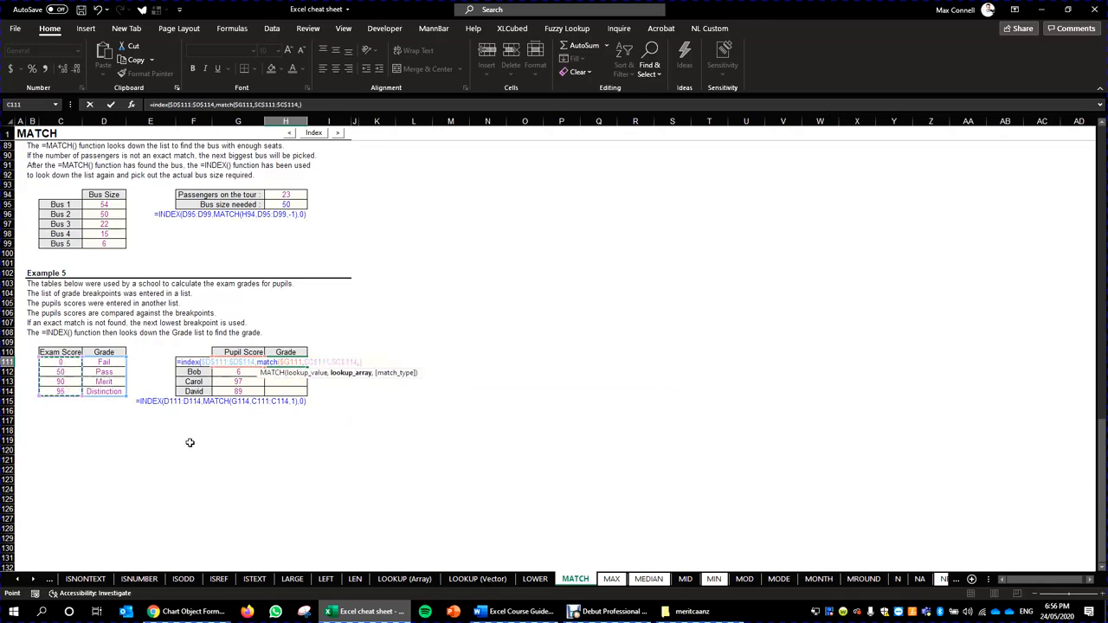
text(,)
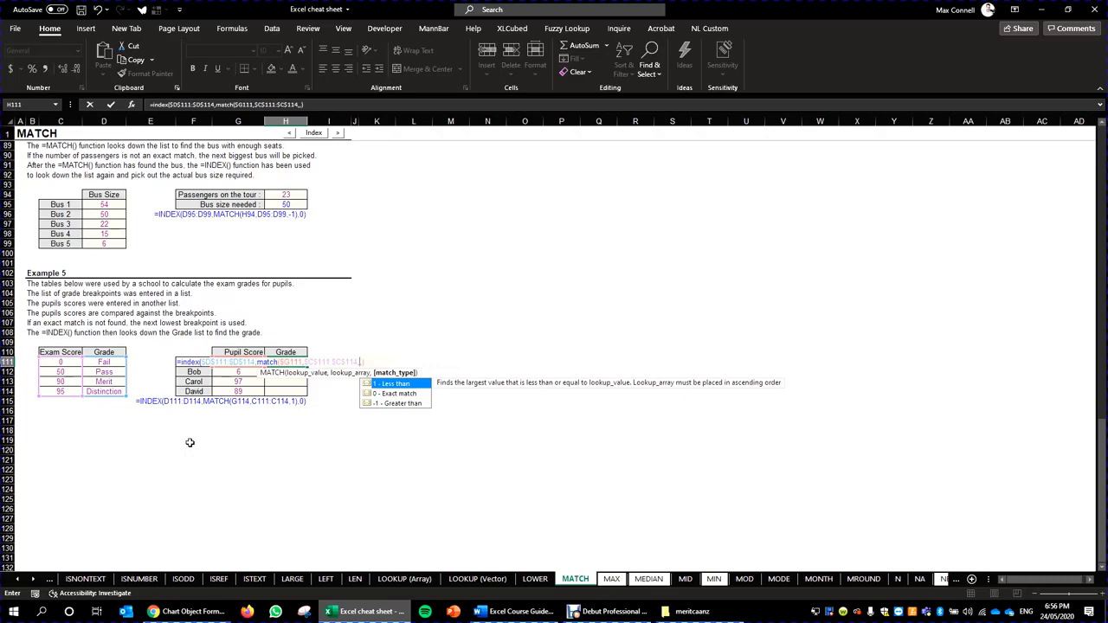
text())
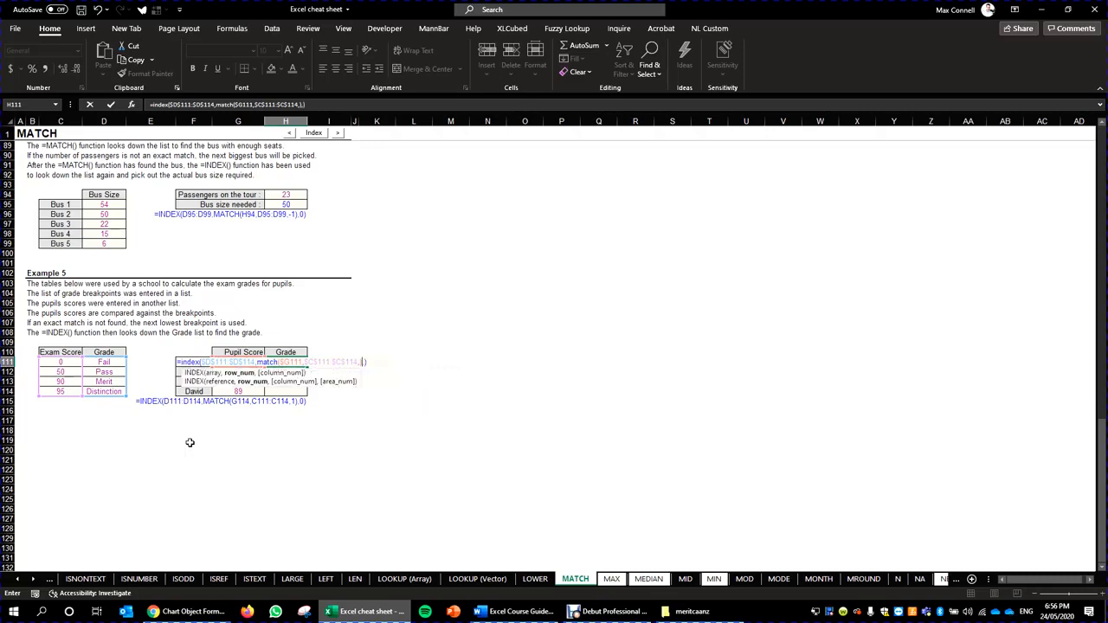
key(ctrl+Return)
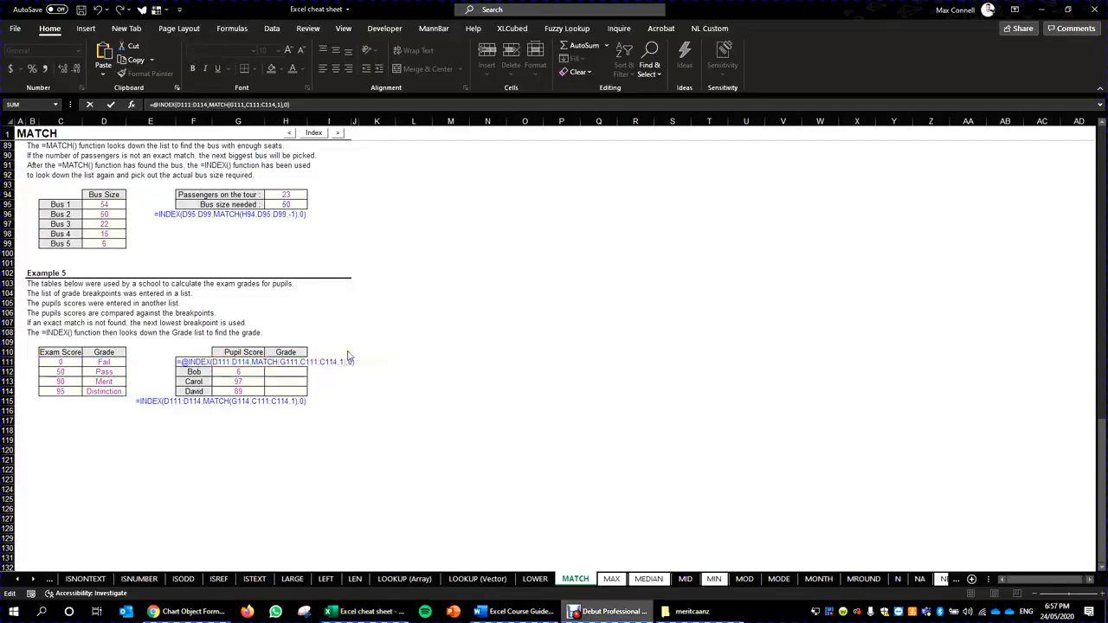
Step: Enter =INDEX(D111:D114,MATCH(G111,C111:C114,1),0) in H111 and copy it down to H112
click(344, 361)
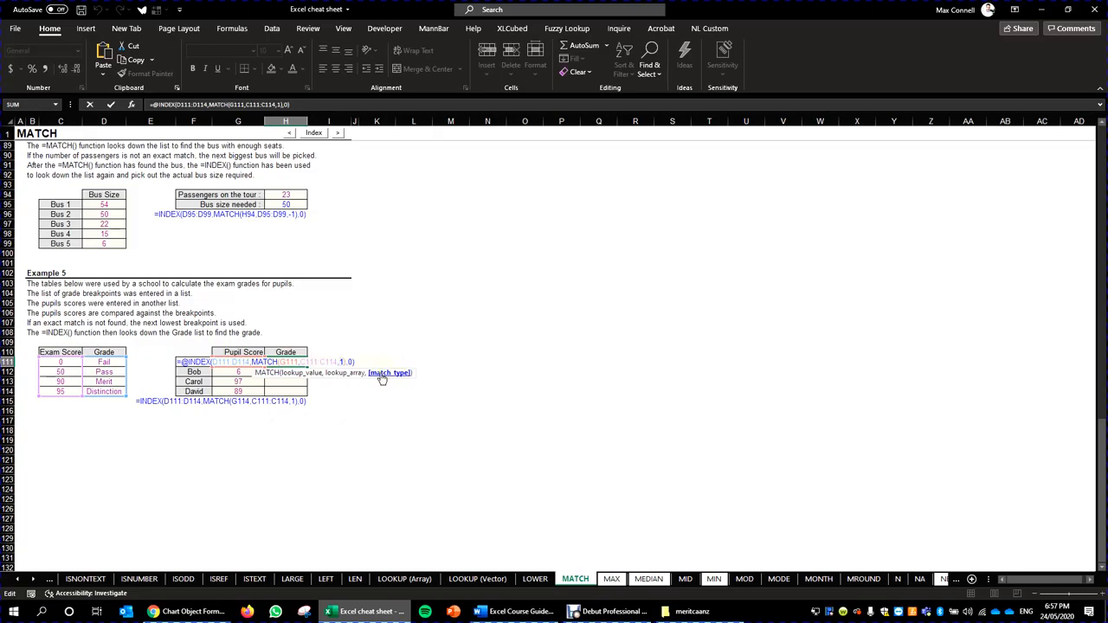
key(ctrl+Return)
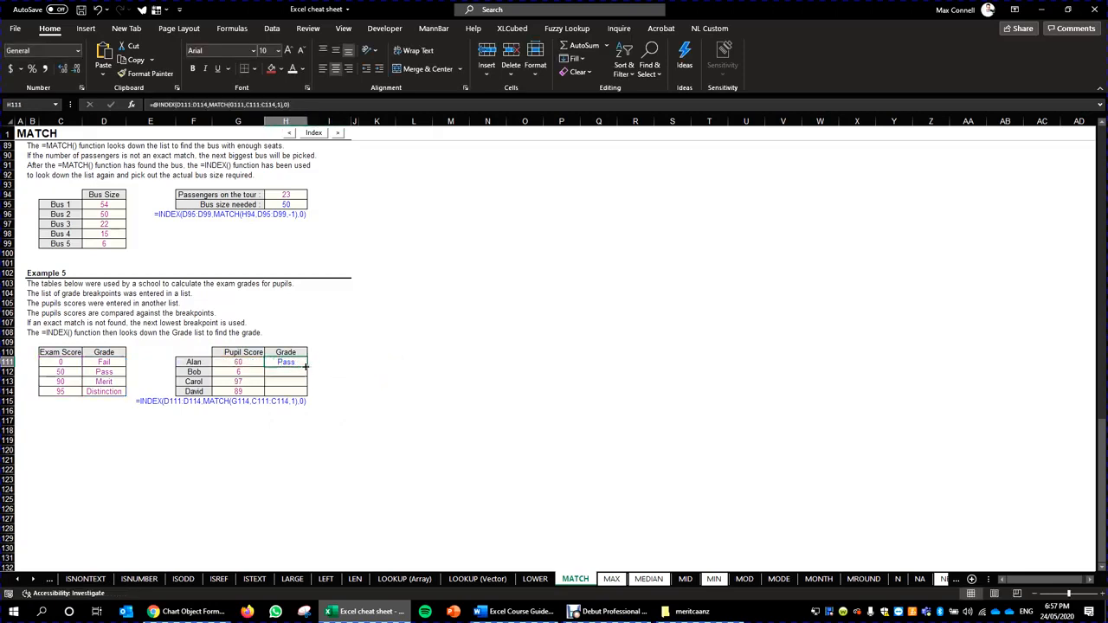
key(ctrl+c)
drag(306, 366, 305, 368)
key(Left)
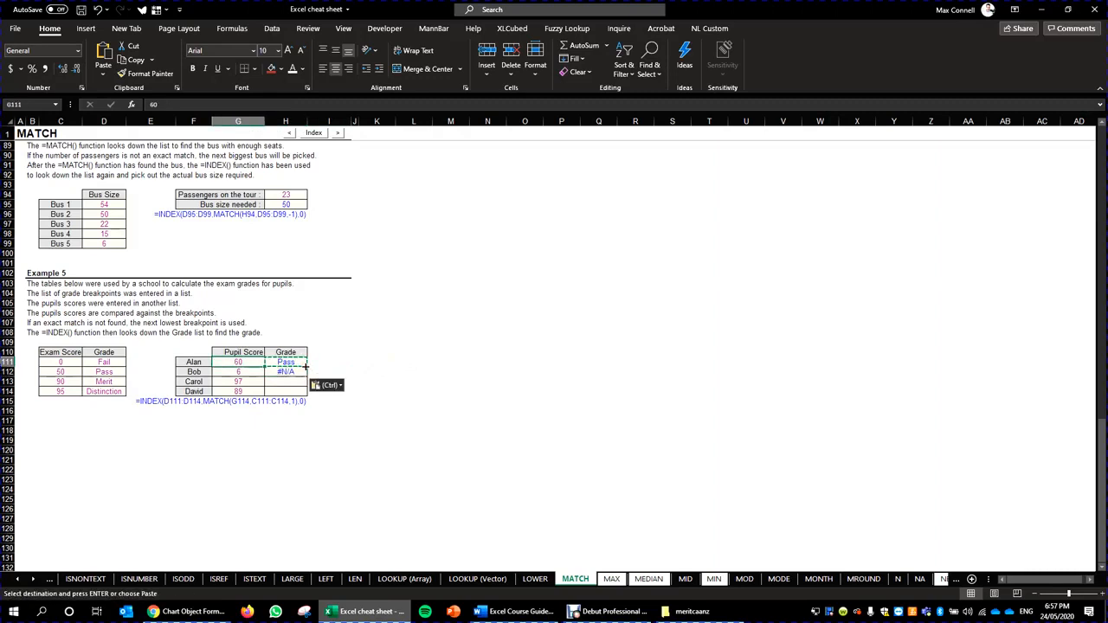
Step: Reopen the H111 formula and make its INDEX array absolute as $D$111:$D$114
key(Escape)
double_click(287, 359)
click(287, 362)
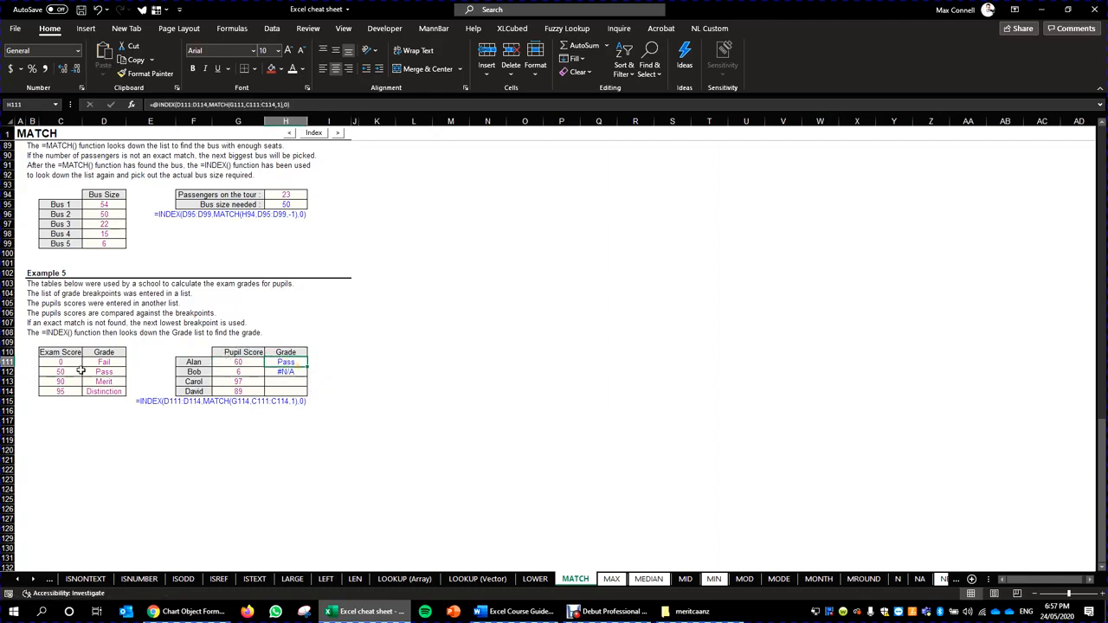
double_click(299, 360)
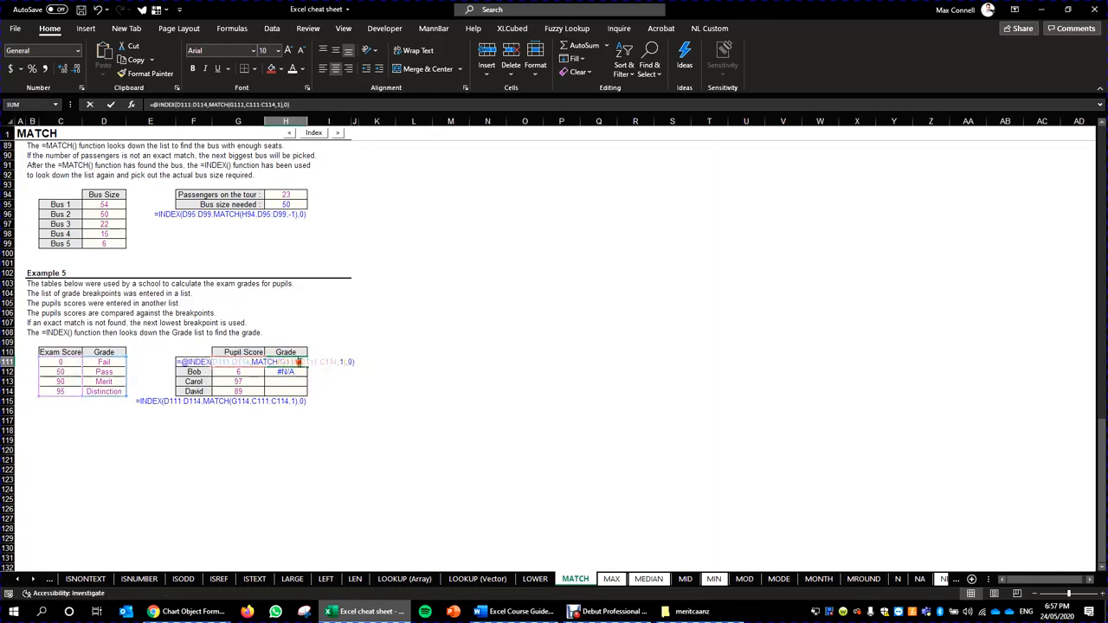
click(340, 362)
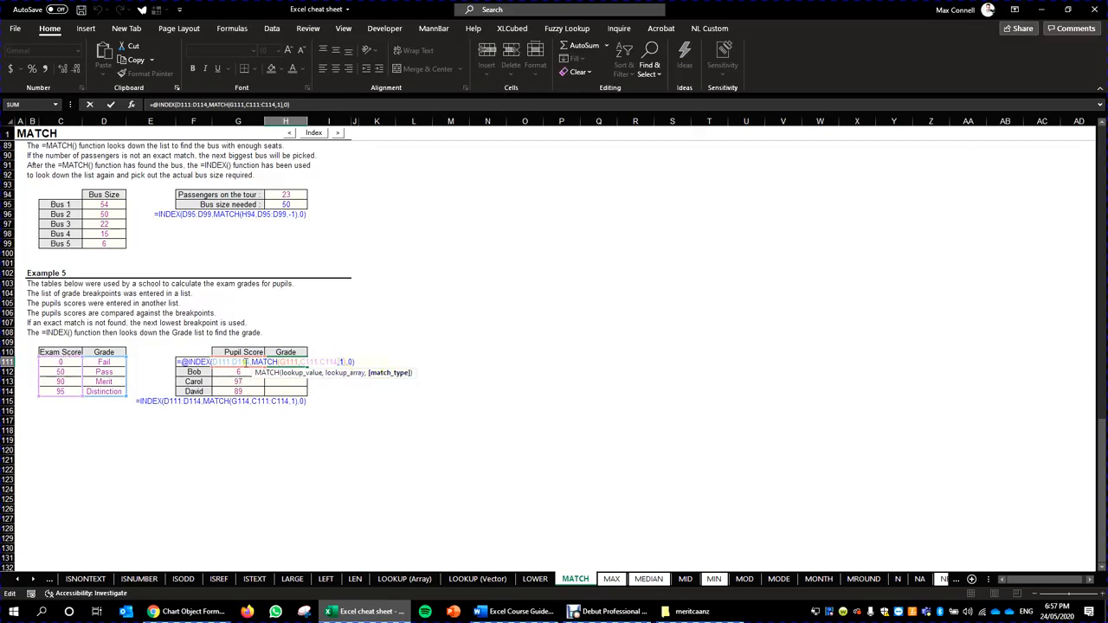
key(ctrl+Return)
double_click(285, 363)
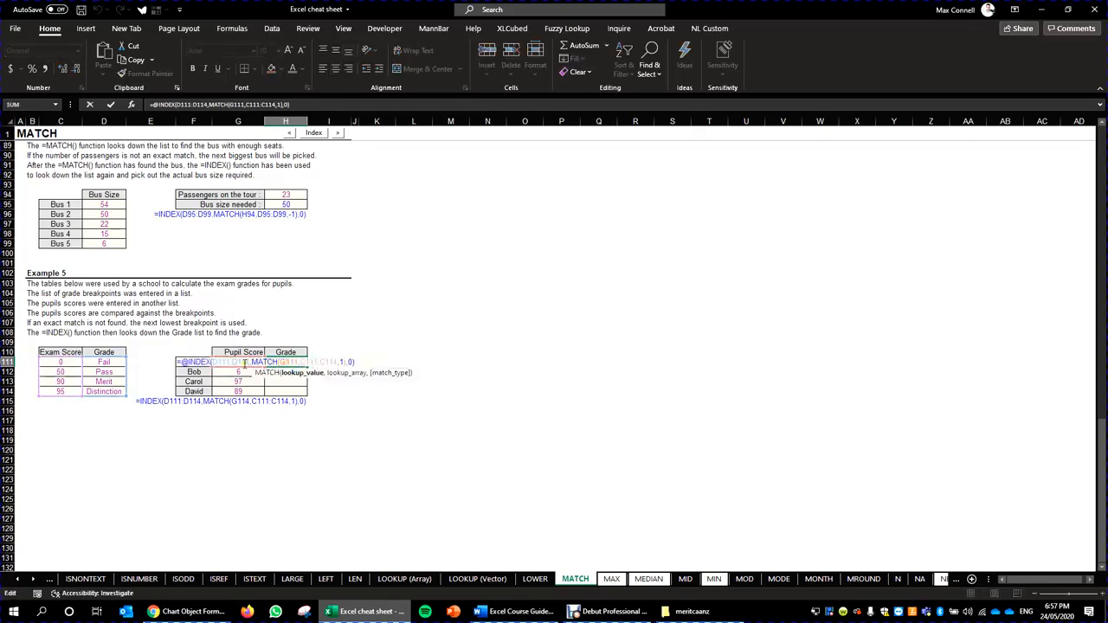
drag(248, 362, 213, 363)
key(F4)
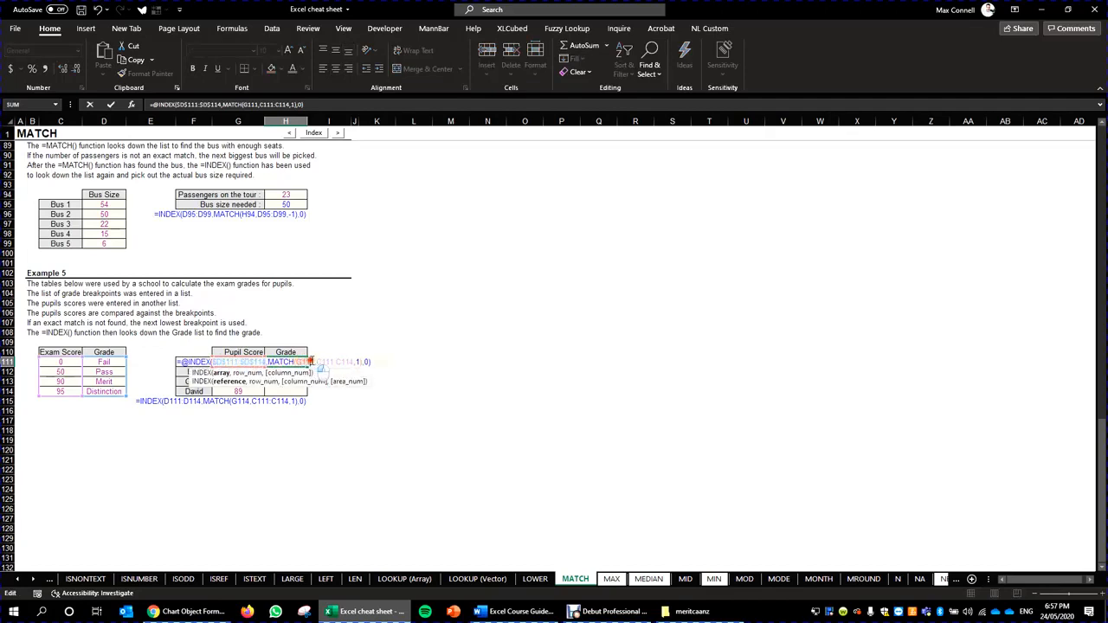
Step: Set the MATCH lookup value in H111 to $G111 and its lookup array to $C$111:$C$114, and enter the formula
double_click(311, 362)
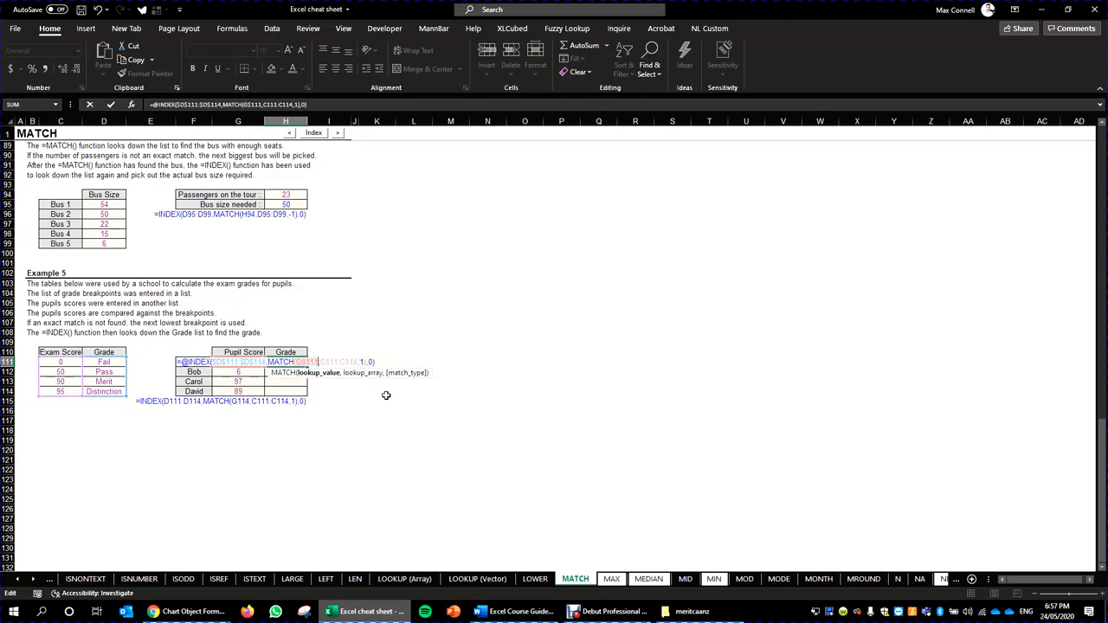
click(364, 373)
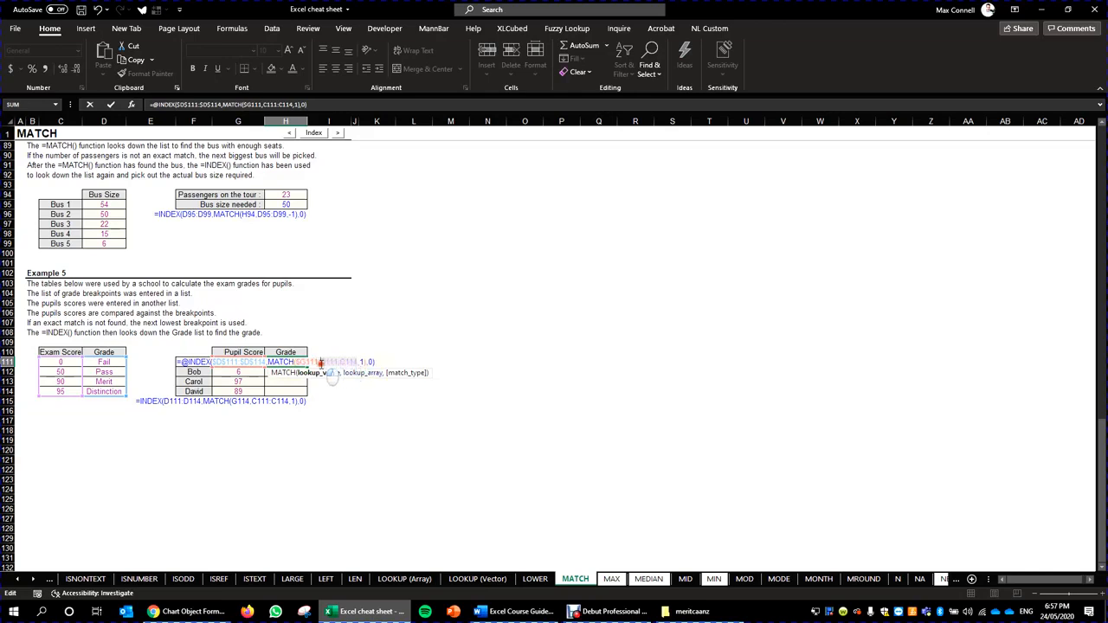
key(F4)
key(ctrl+Return)
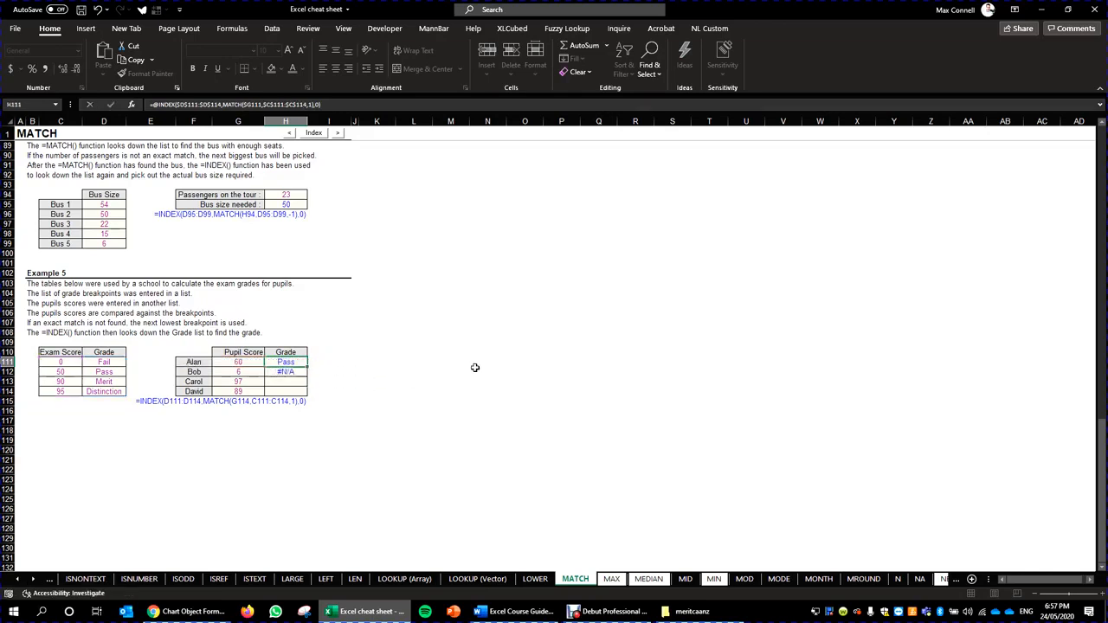
Step: Copy the H111 grade formula down to H112:H114 for the remaining pupils
key(ctrl+c)
key(Down)
key(ctrl+v)
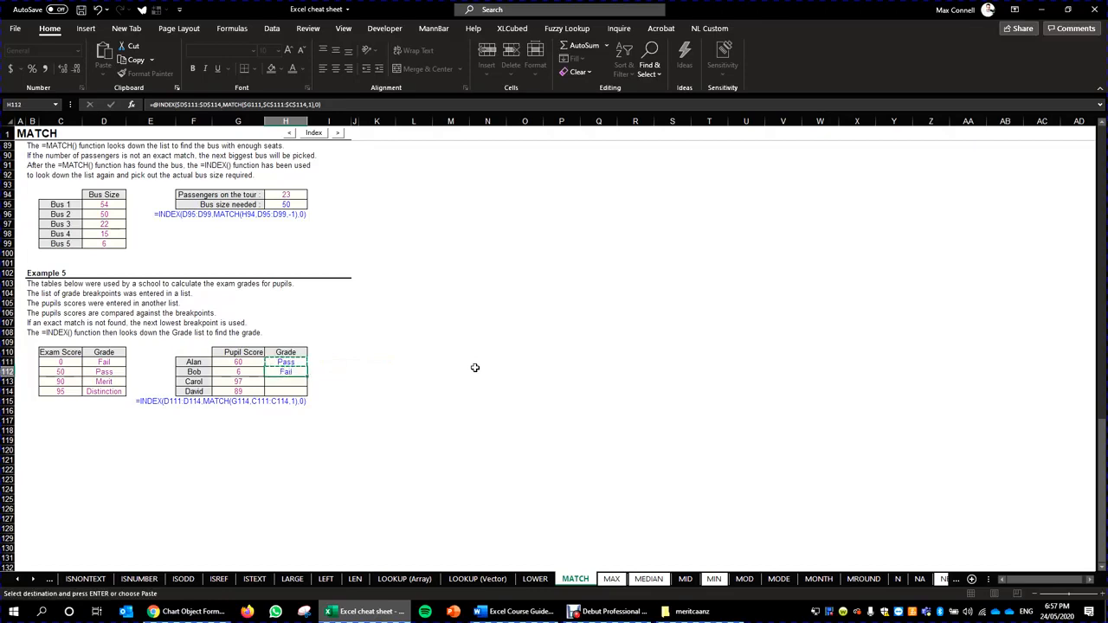
key(Down)
key(ctrl+v)
key(Down)
key(Return)
click(376, 371)
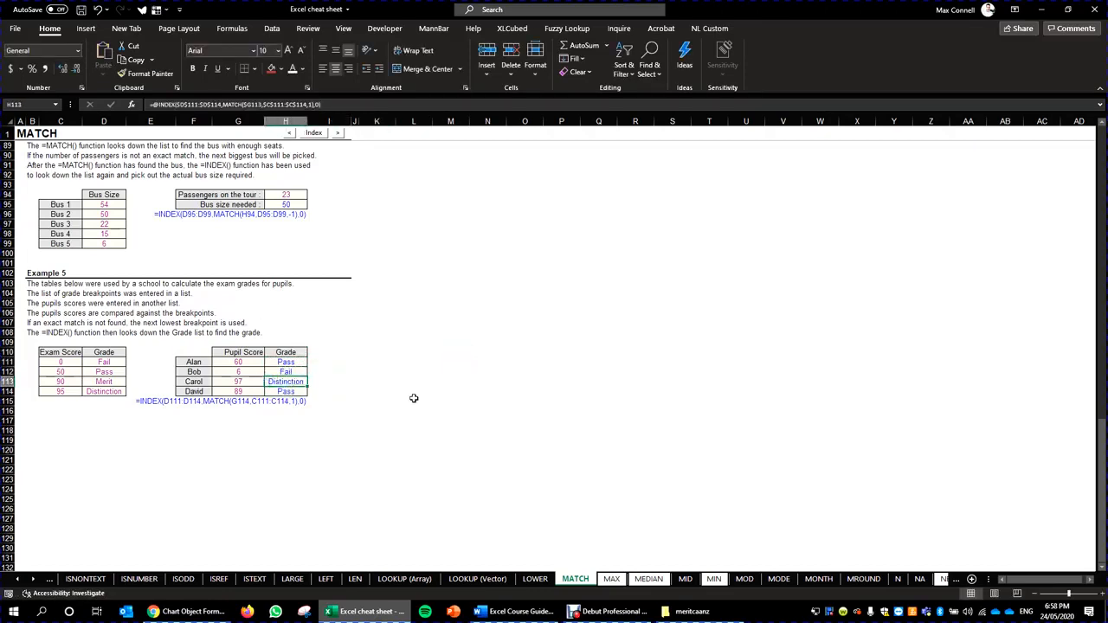
Step: Insert a new column at H, between the pupil scores and their grades
click(413, 398)
click(329, 322)
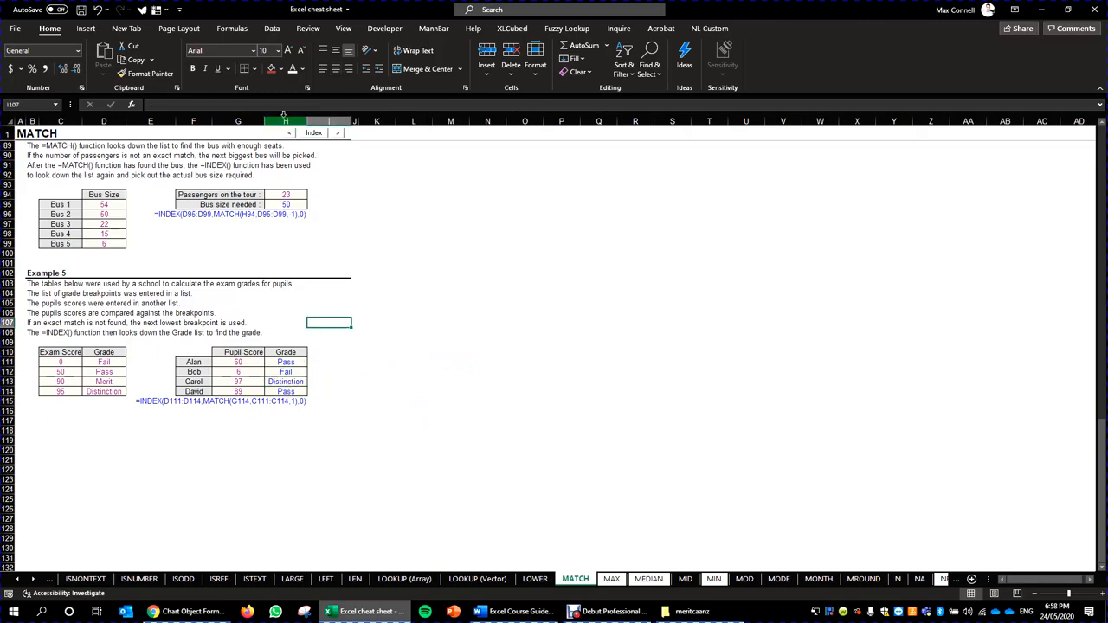
click(284, 120)
right_click(291, 122)
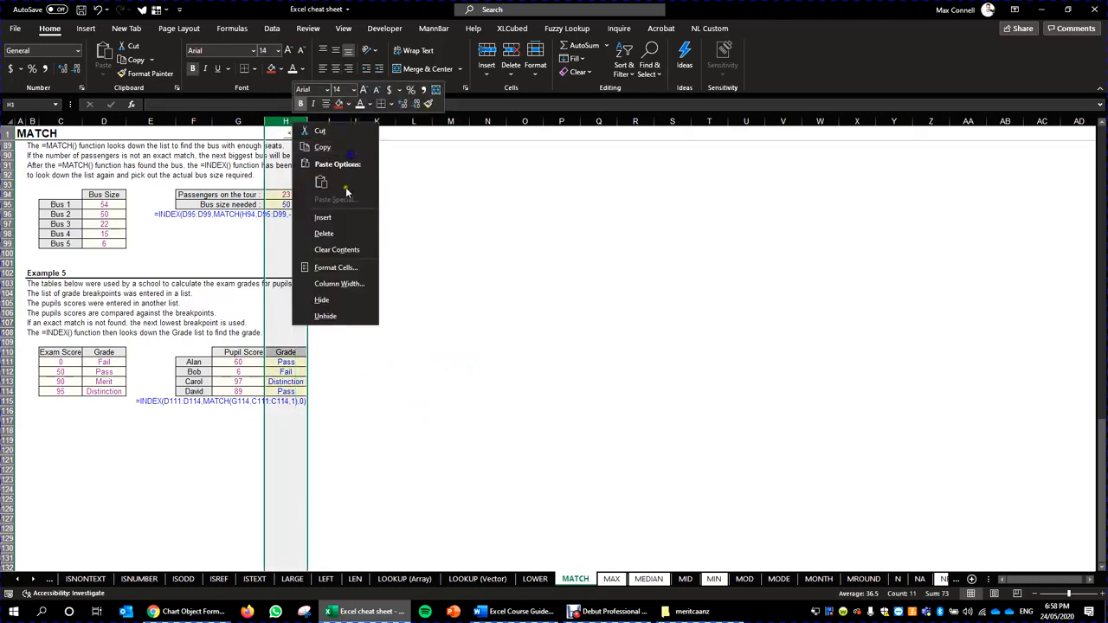
click(354, 225)
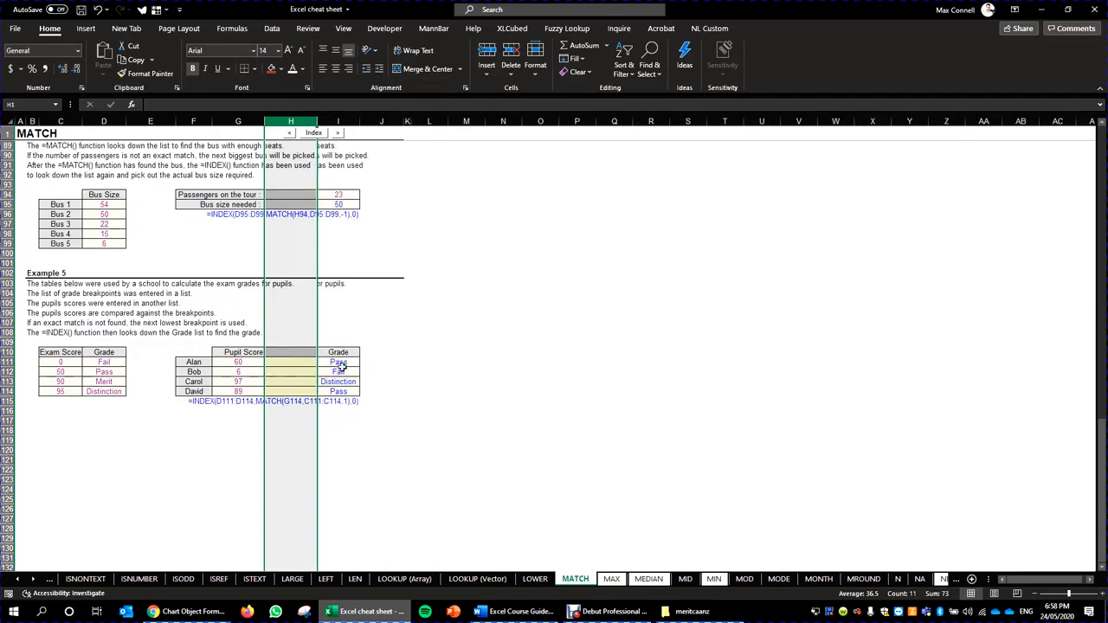
Step: Check the grade formulas in I111:I114 after the column insertion, and open the one in I111 to inspect its references
click(339, 364)
key(Down)
key(Down)
key(Down)
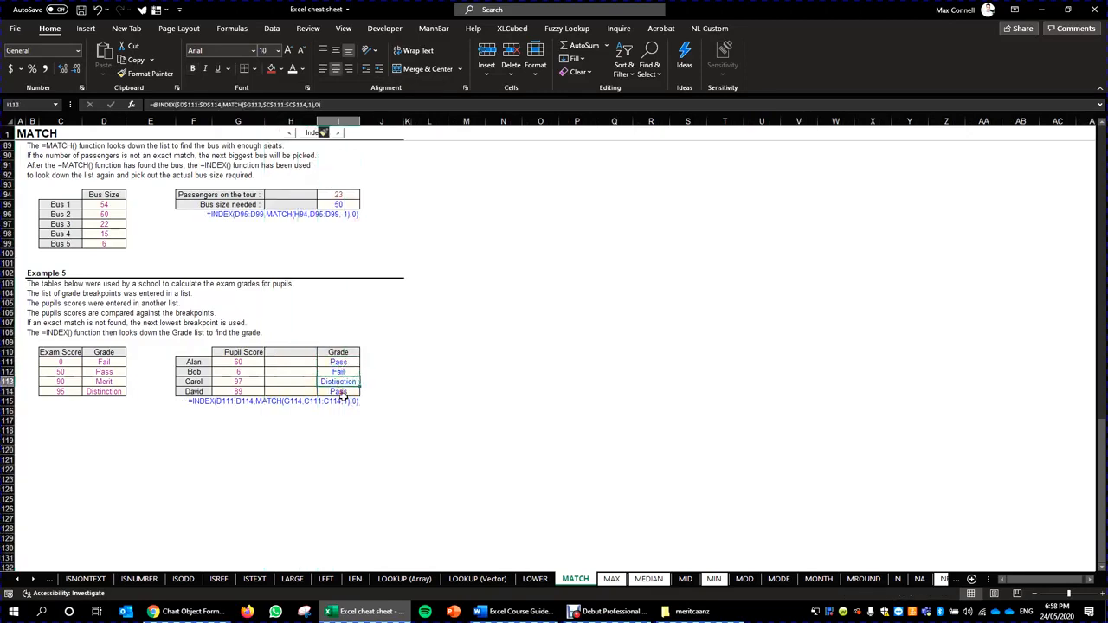
double_click(338, 364)
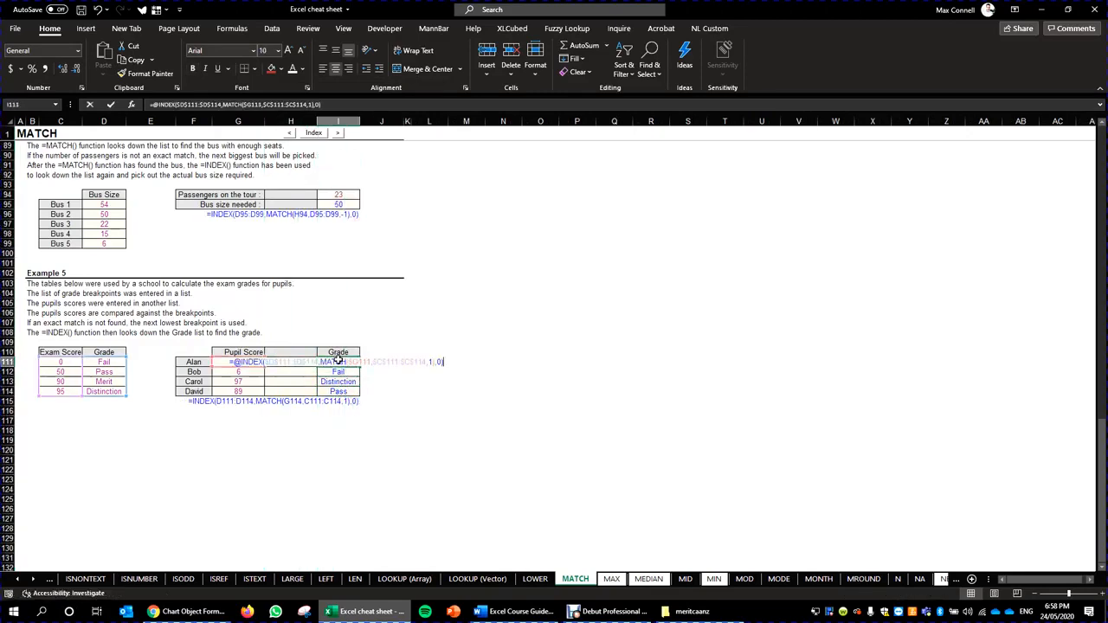
Step: Close the grade formula in I111 without changing it
key(Escape)
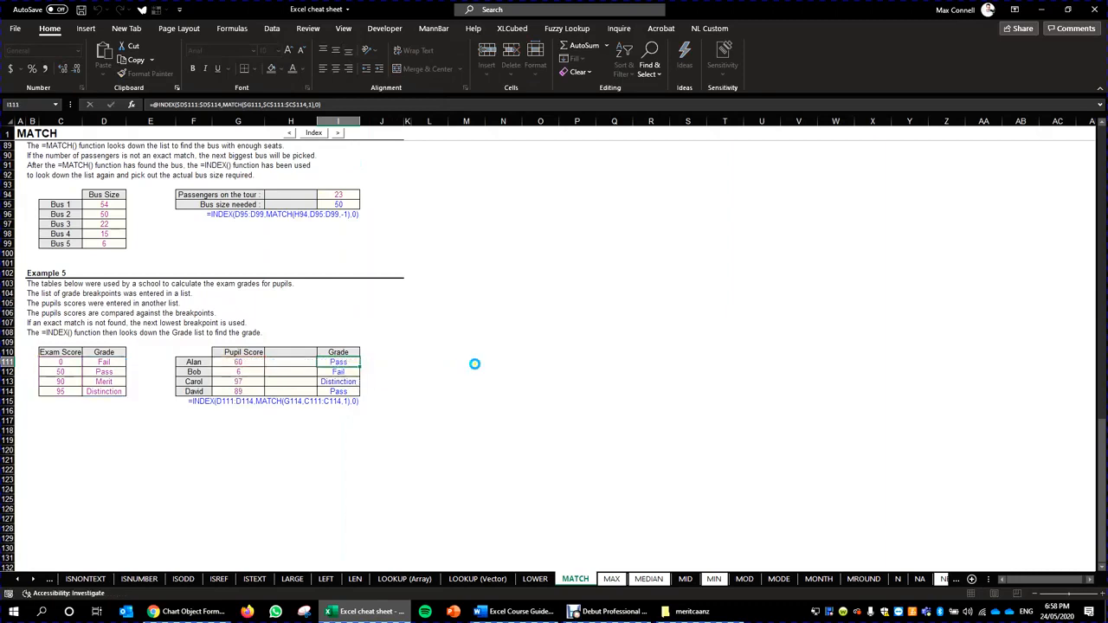
click(473, 364)
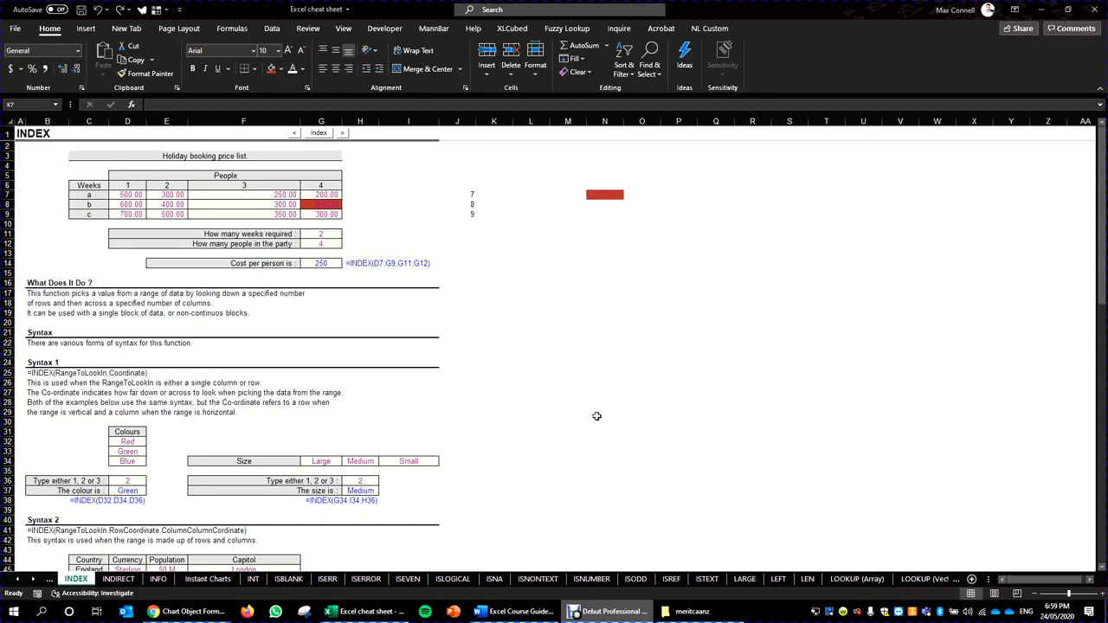
Step: Switch to the Word course guide and review the ROW, ROWS, COLUMN and COLUMNS topics under Unit 2
click(517, 611)
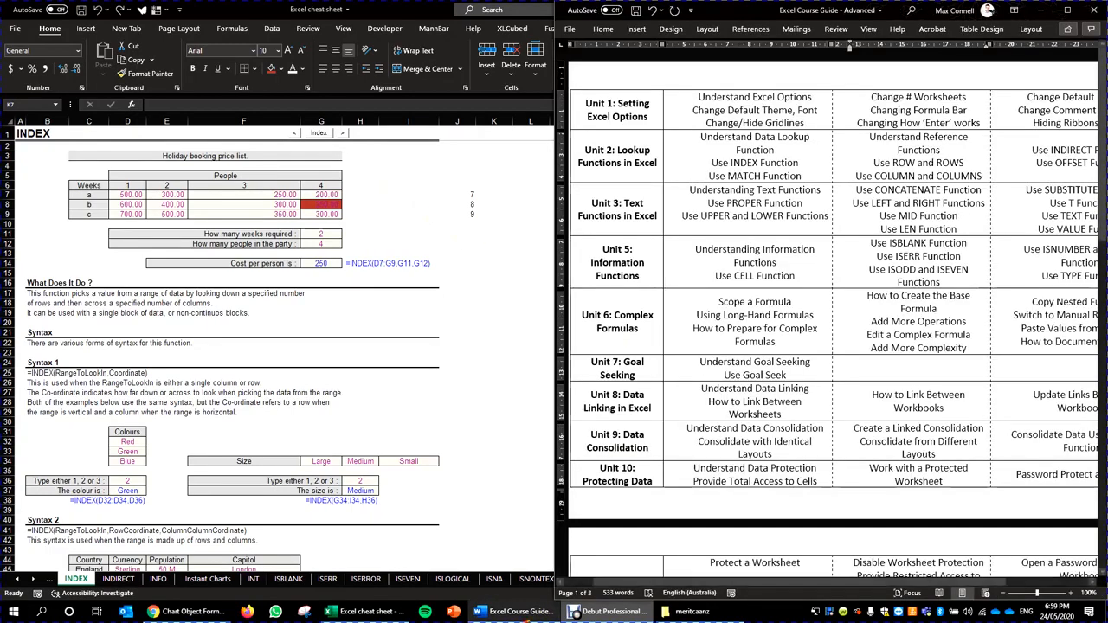
double_click(905, 163)
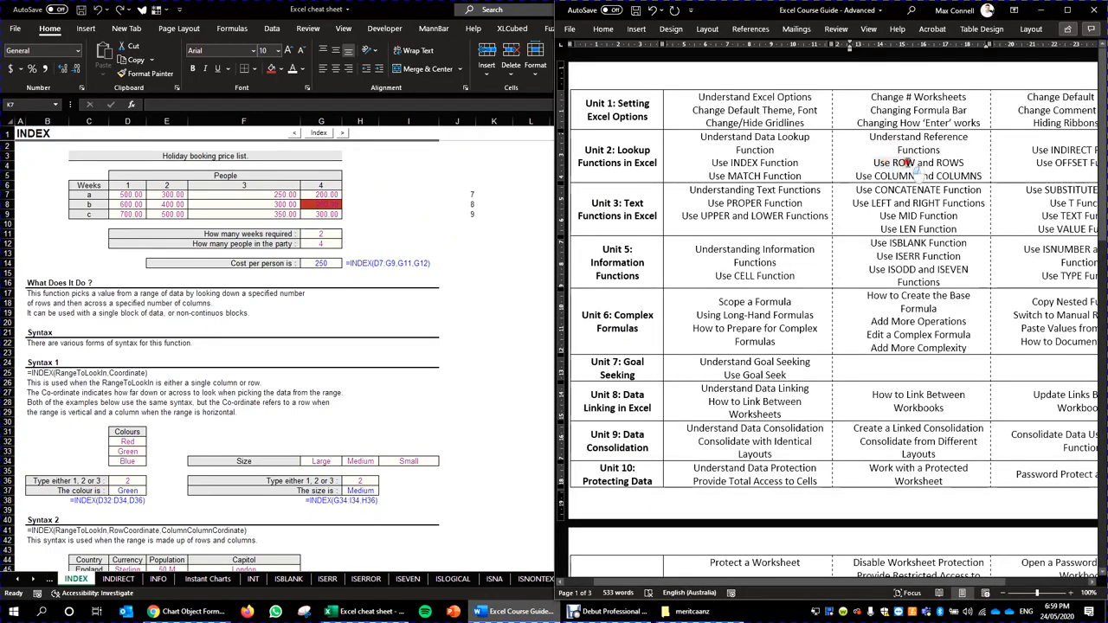
drag(877, 176, 935, 176)
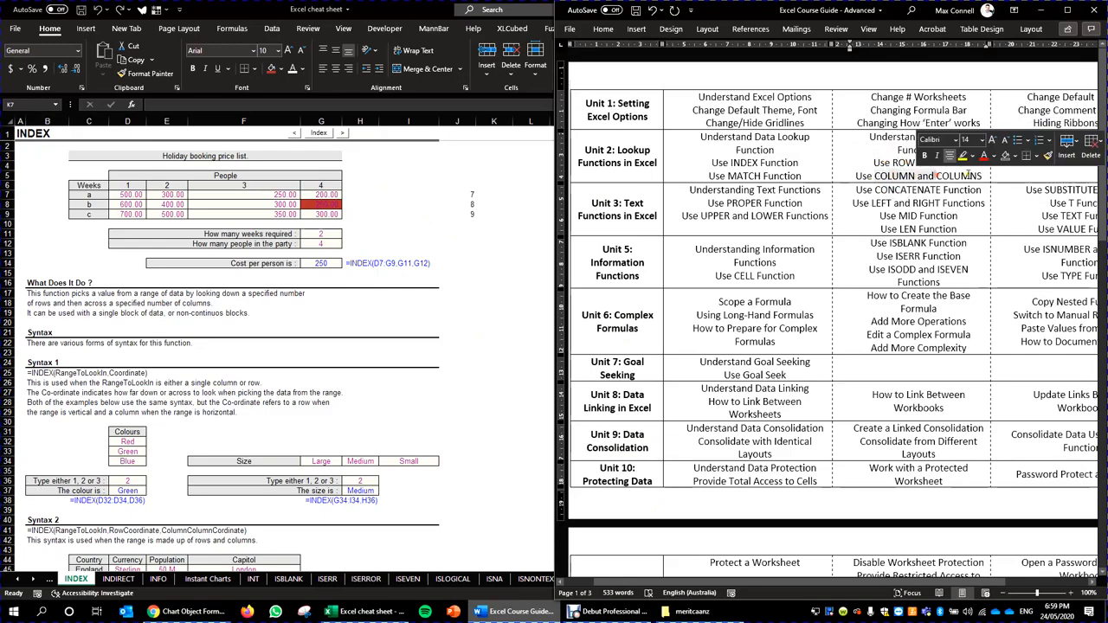
click(882, 190)
Step: Switch back to Excel and highlight the holiday price range D7:G9 on the INDEX sheet
click(413, 257)
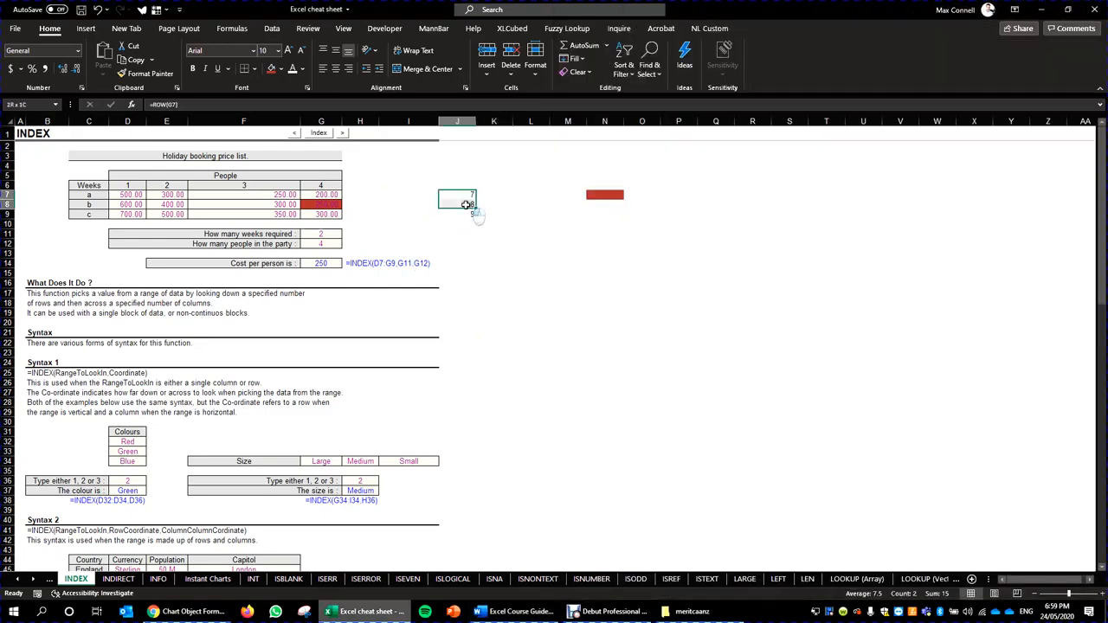
drag(124, 198, 318, 213)
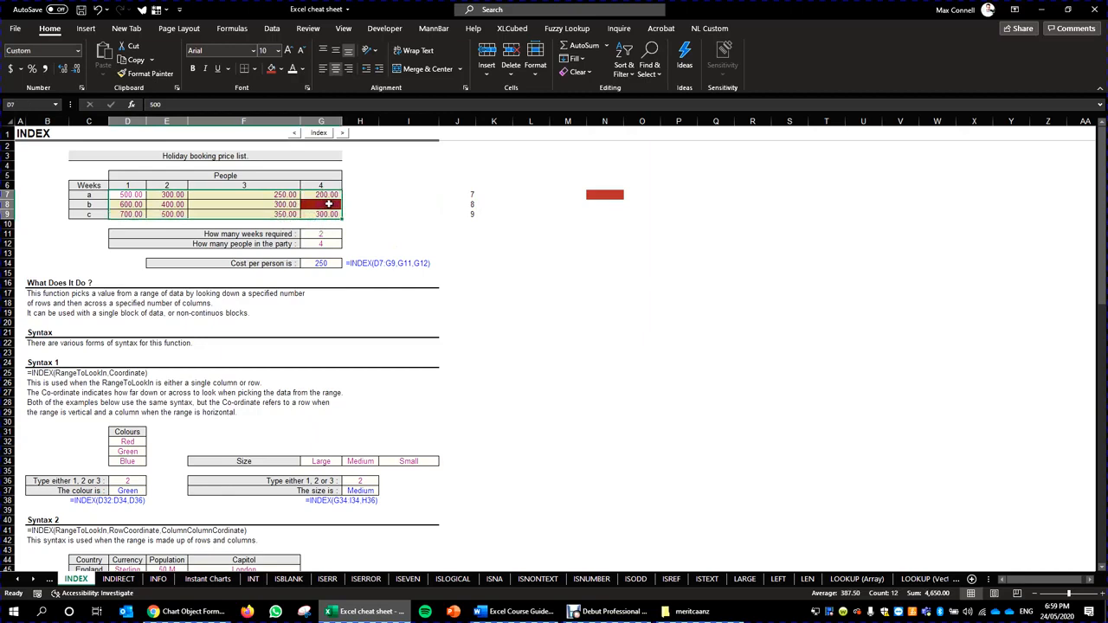
click(493, 225)
Step: Enter =ROW(G8) in cell J7, replacing the existing formula
click(469, 195)
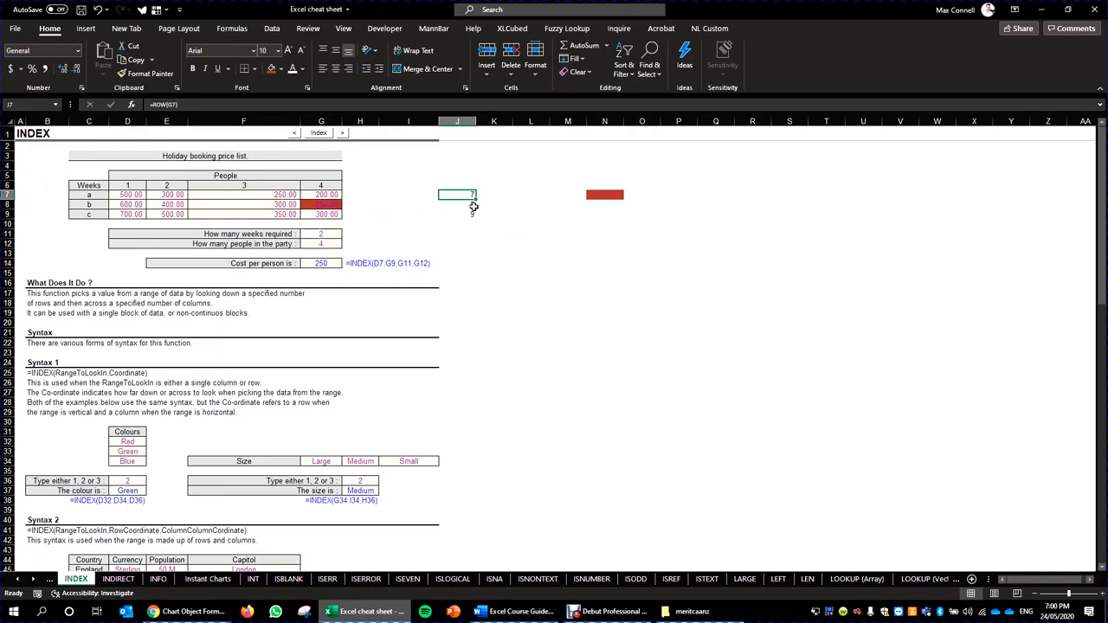
text(=row)
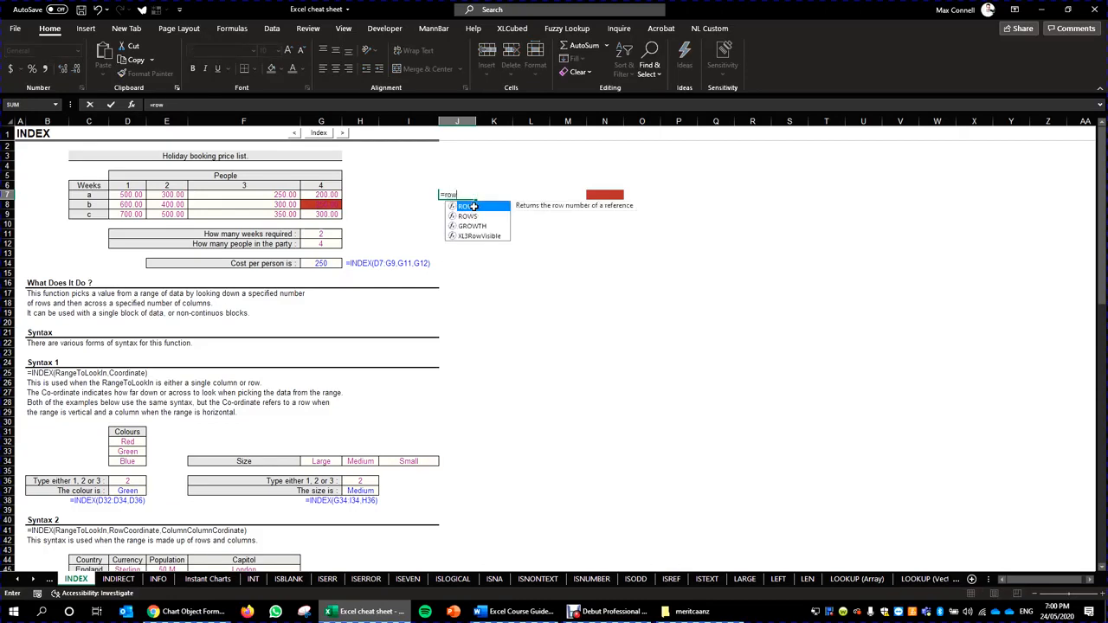
text(()
key(Left)
key(Left)
key(Left)
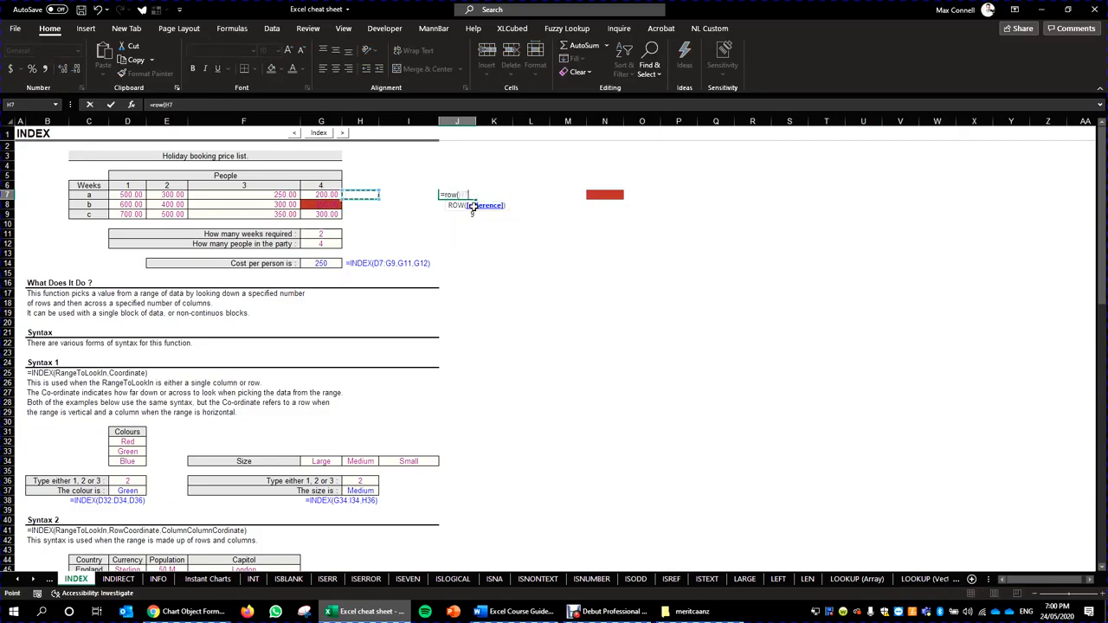
key(Down)
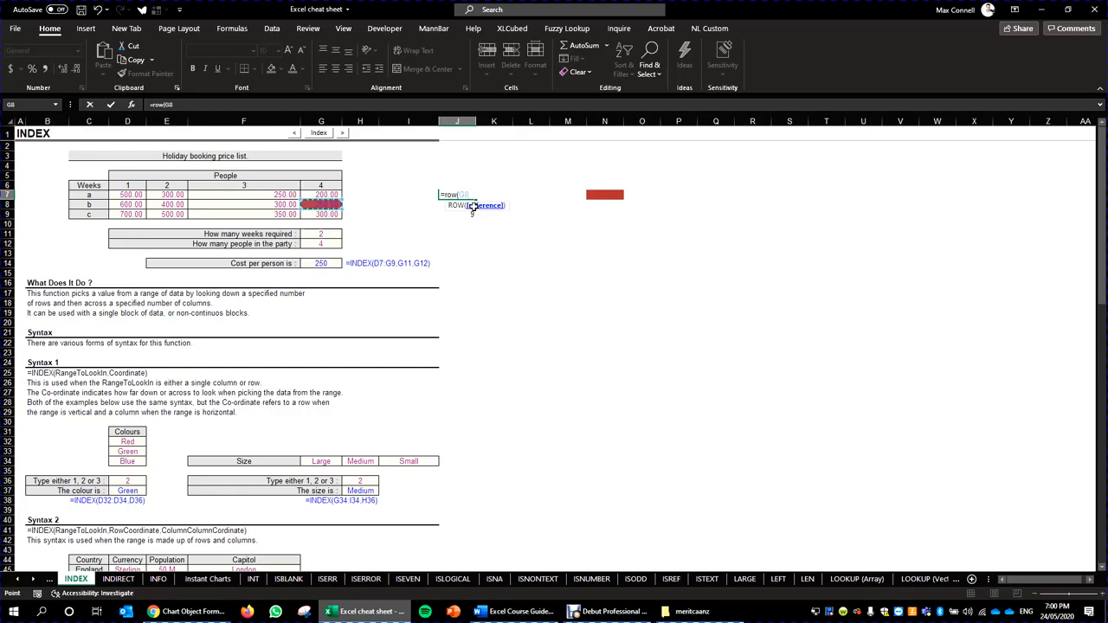
text())
key(ctrl+Return)
Step: Inspect the reference in the J7 formula and trace cell G8 across to its row number
double_click(467, 196)
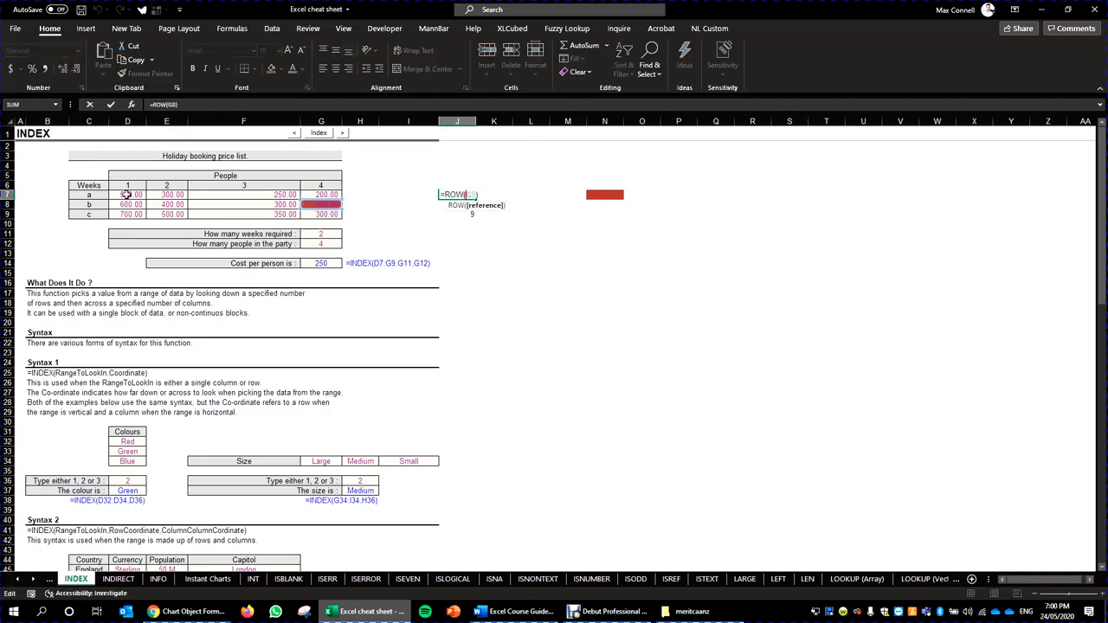
key(ctrl+Return)
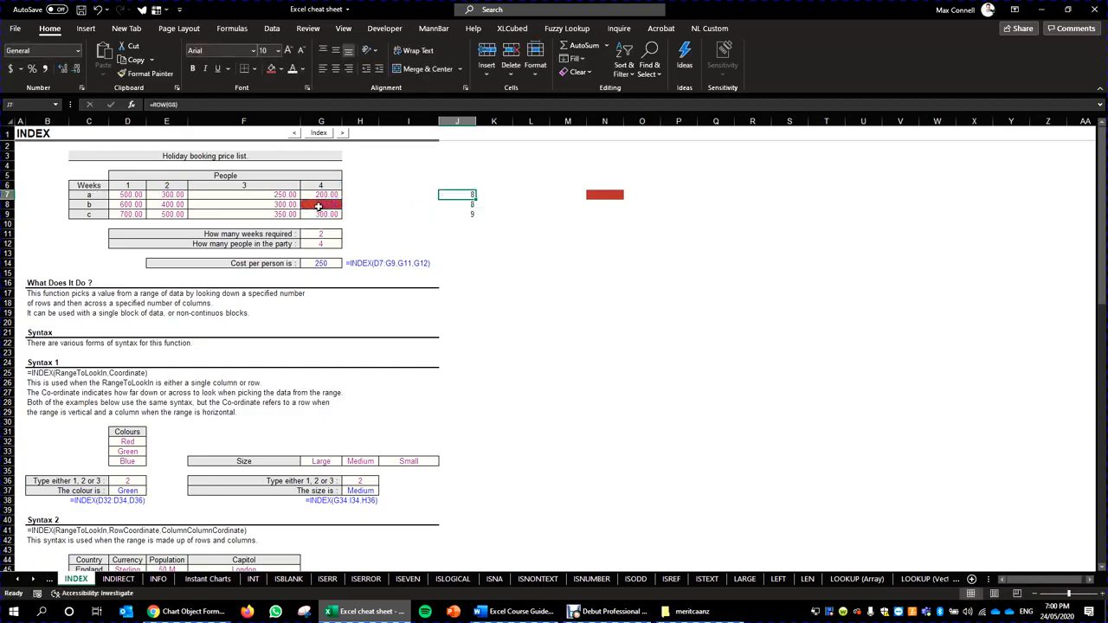
drag(311, 208, 25, 203)
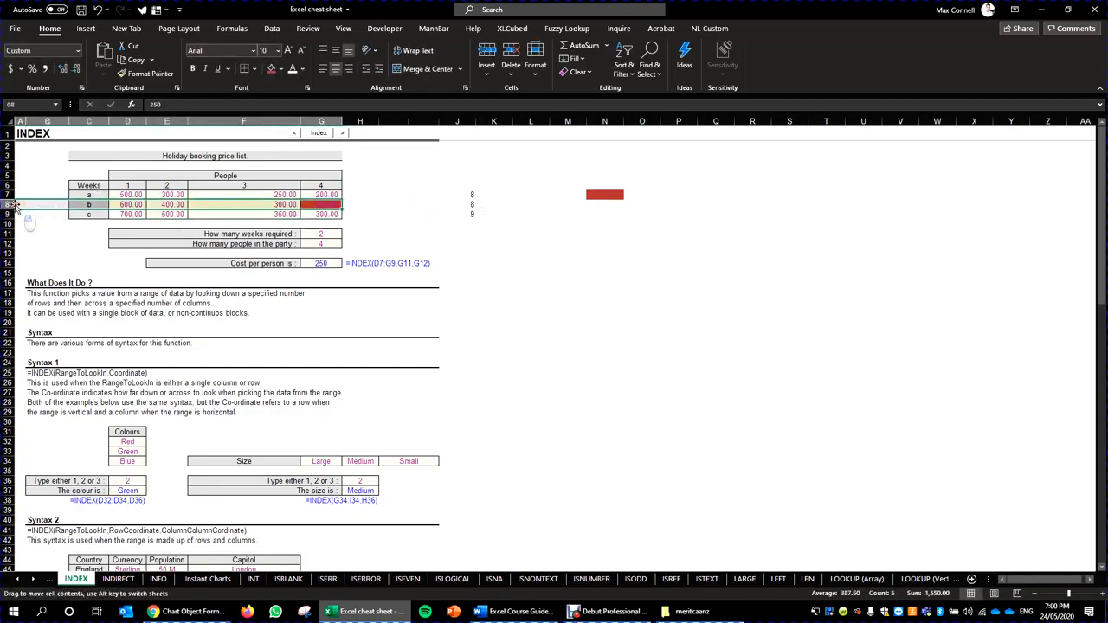
click(9, 204)
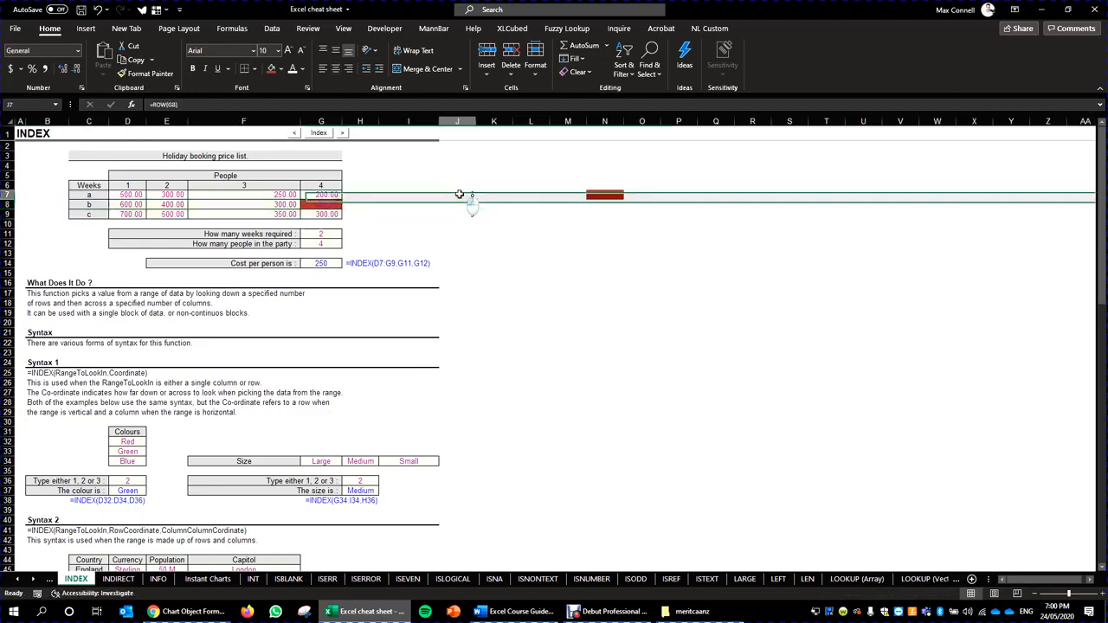
Step: Clear the leftover ROW formulas from J8:J9 and recheck the formula in J7
drag(472, 204, 474, 215)
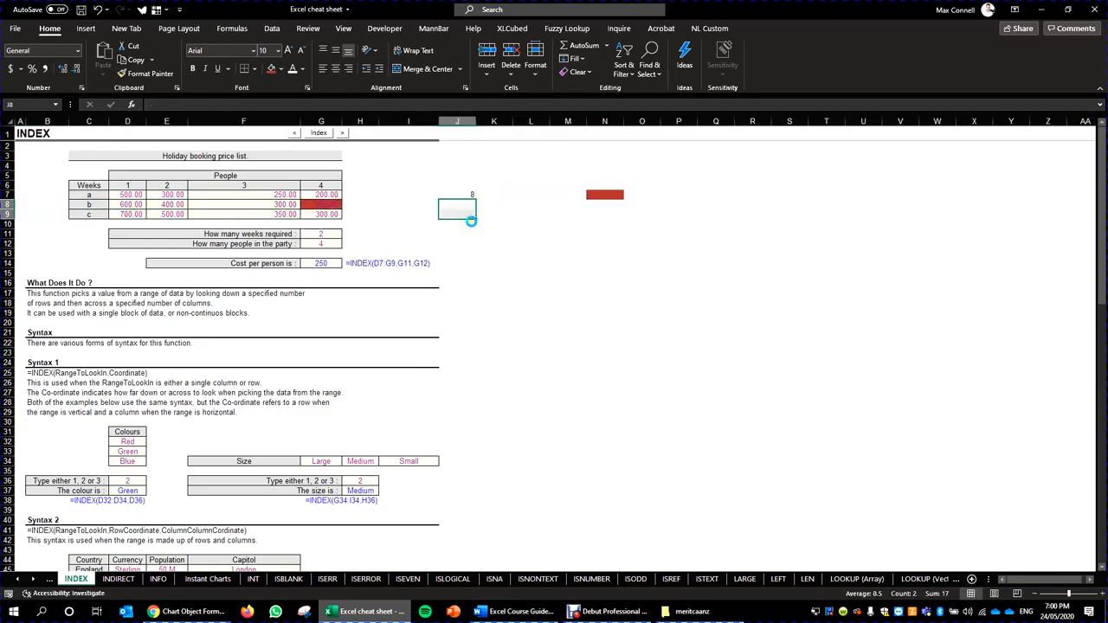
double_click(468, 196)
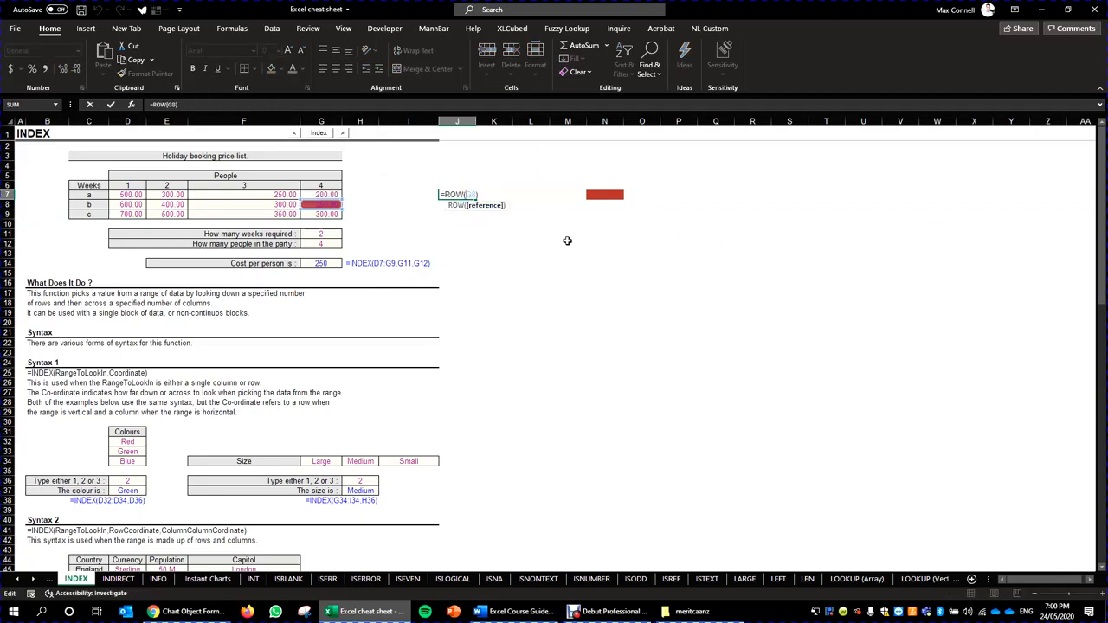
key(Escape)
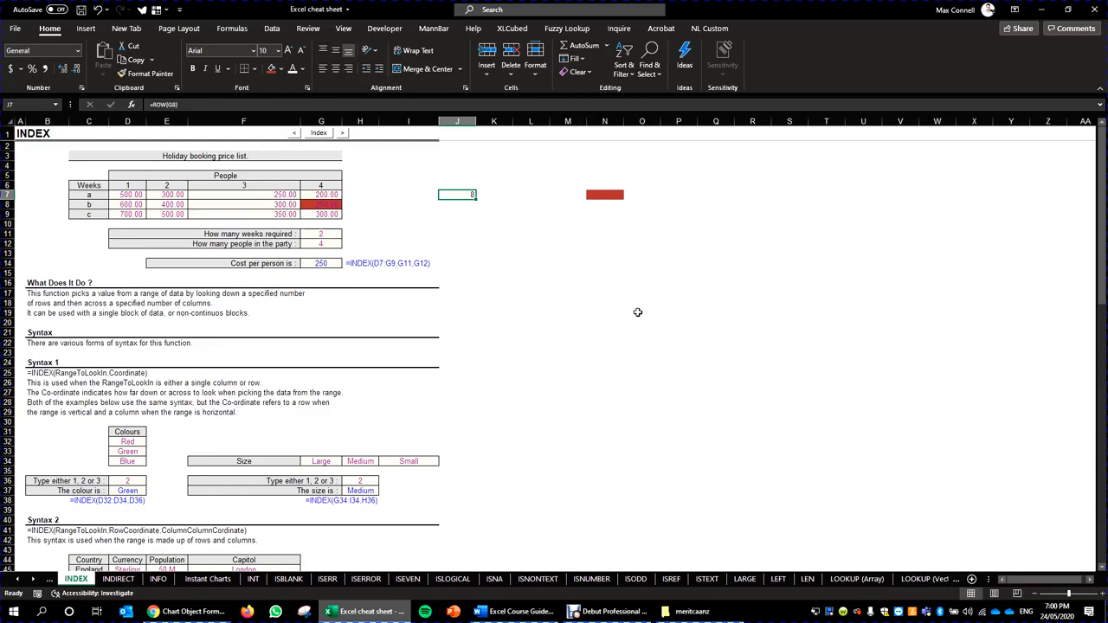
Step: Enter =COLUMN(G8) in cell J8
click(446, 205)
text(=column()
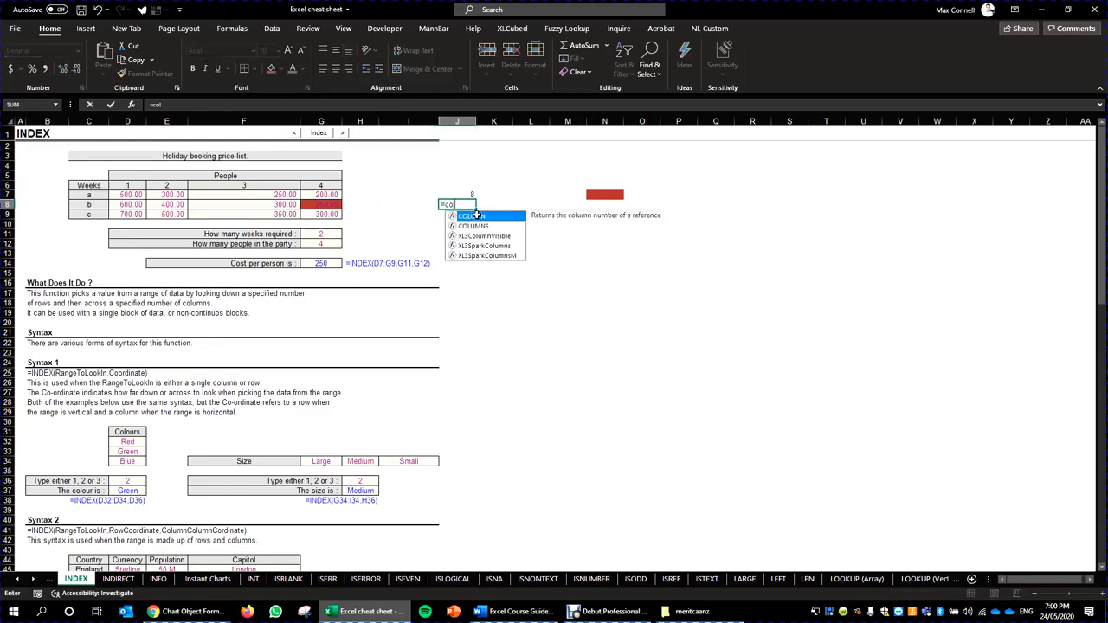
key(Left)
key(Left)
key(Left)
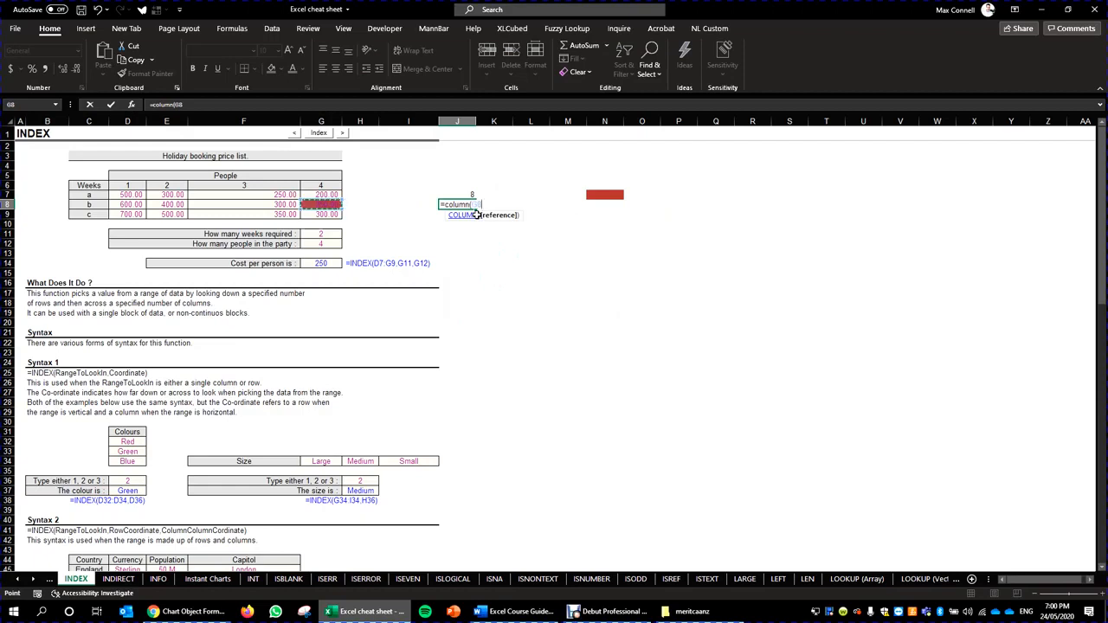
key(ctrl+Return)
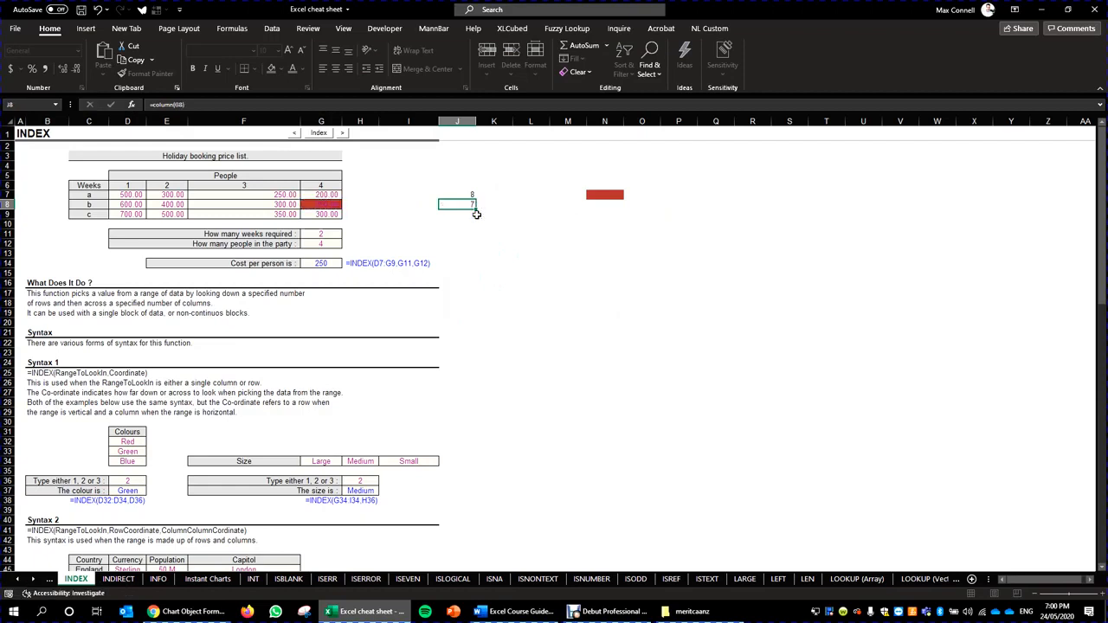
Step: Highlight column G, compare it with the formulas in J7 and J8, and inspect the COLUMN reference
click(322, 121)
click(475, 197)
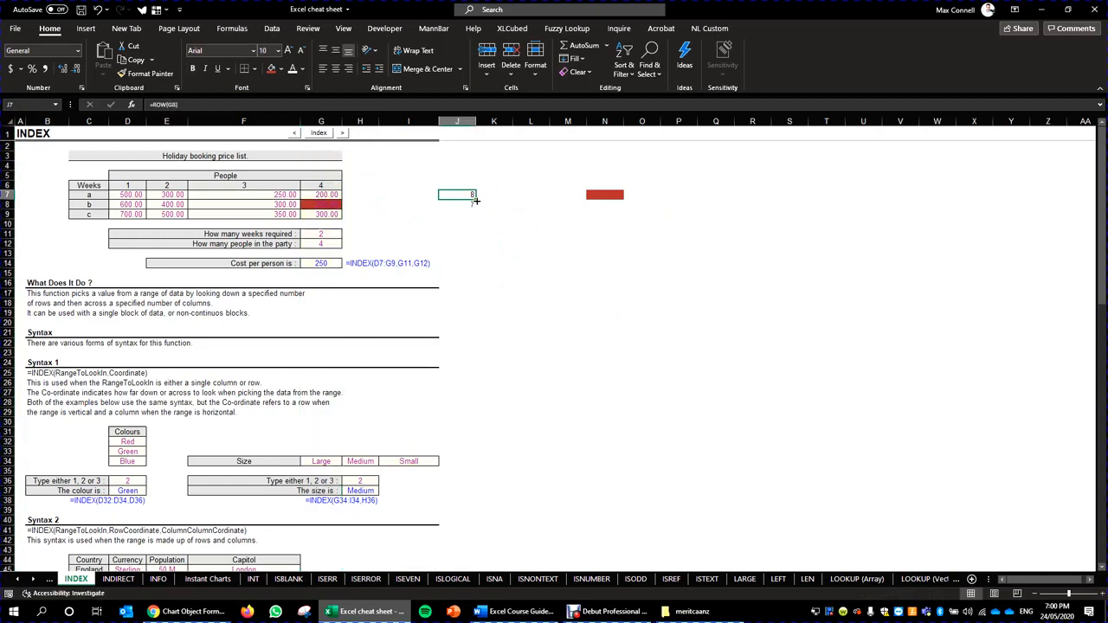
double_click(475, 204)
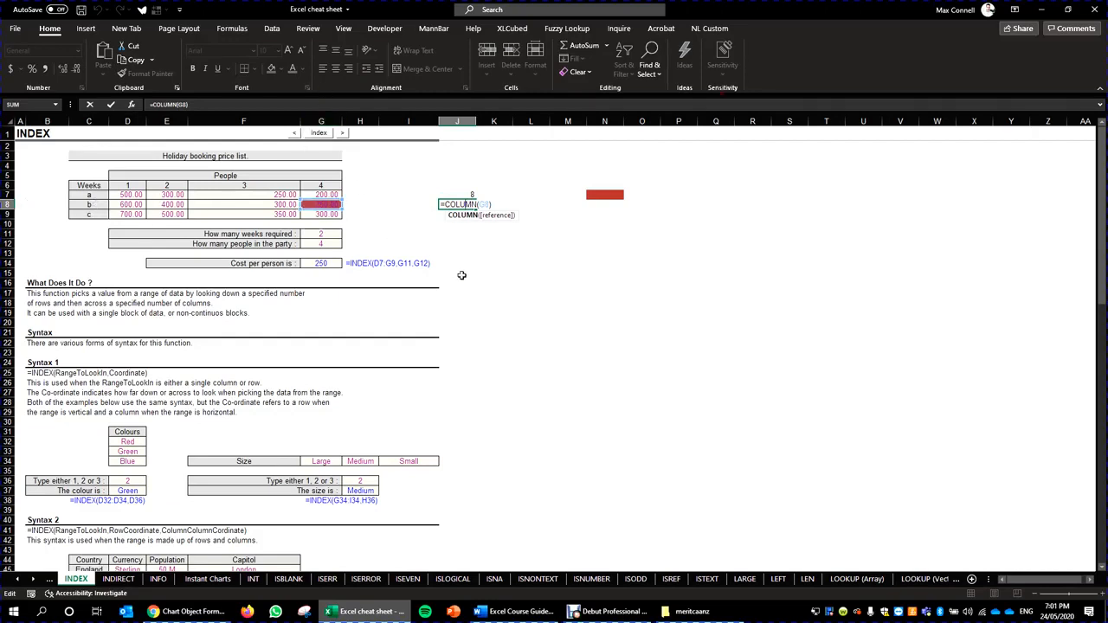
key(Escape)
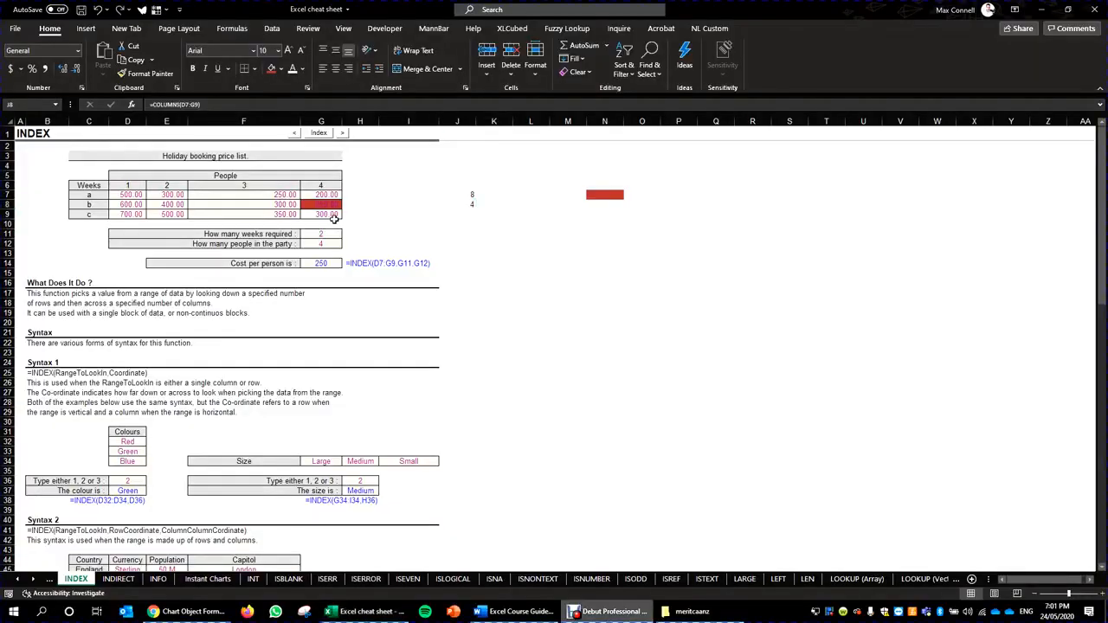
Step: Enter =COLUMNS(D7:G9) in cell J8 to count the columns in the price range
click(469, 222)
click(465, 188)
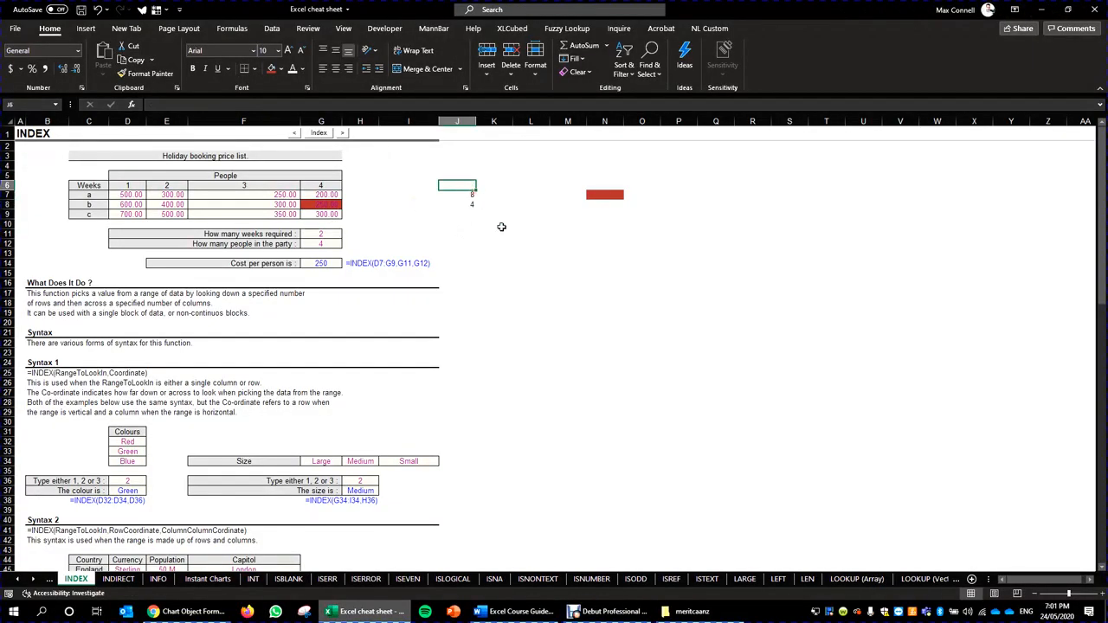
click(473, 205)
text(=cr)
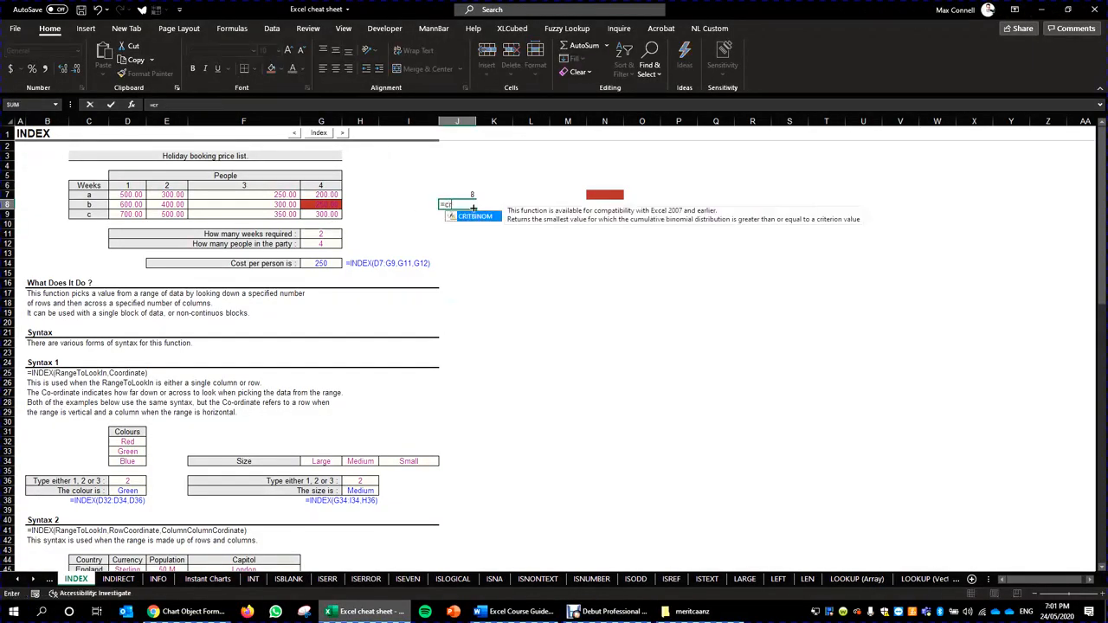
key(BackSpace)
key(BackSpace)
text(rows()
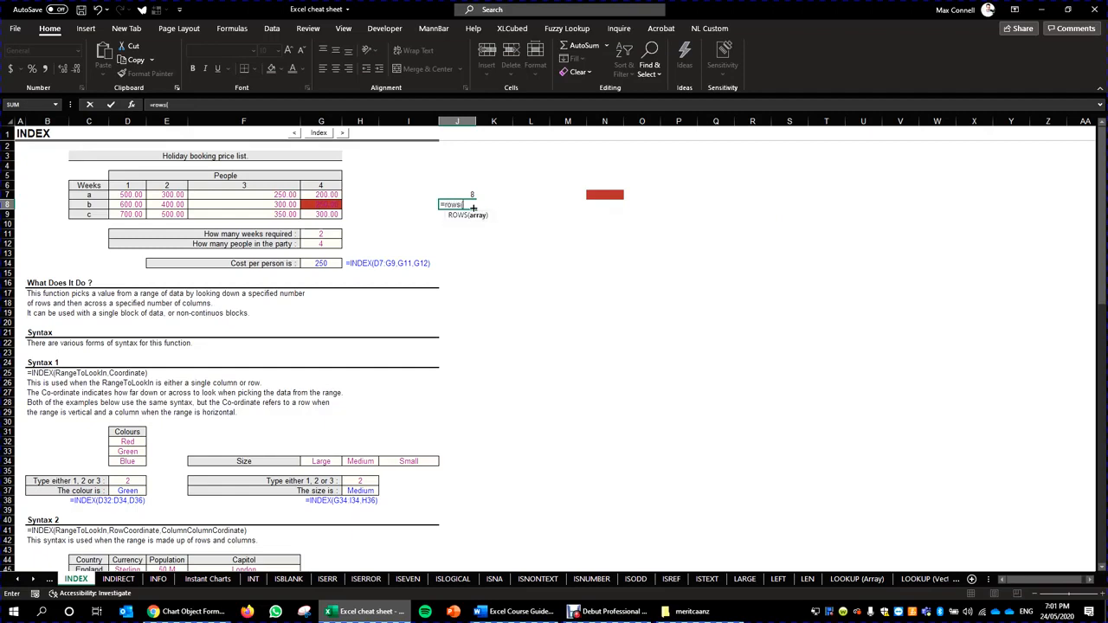
key(BackSpace)
key(BackSpace)
key(BackSpace)
key(BackSpace)
key(BackSpace)
text(colu)
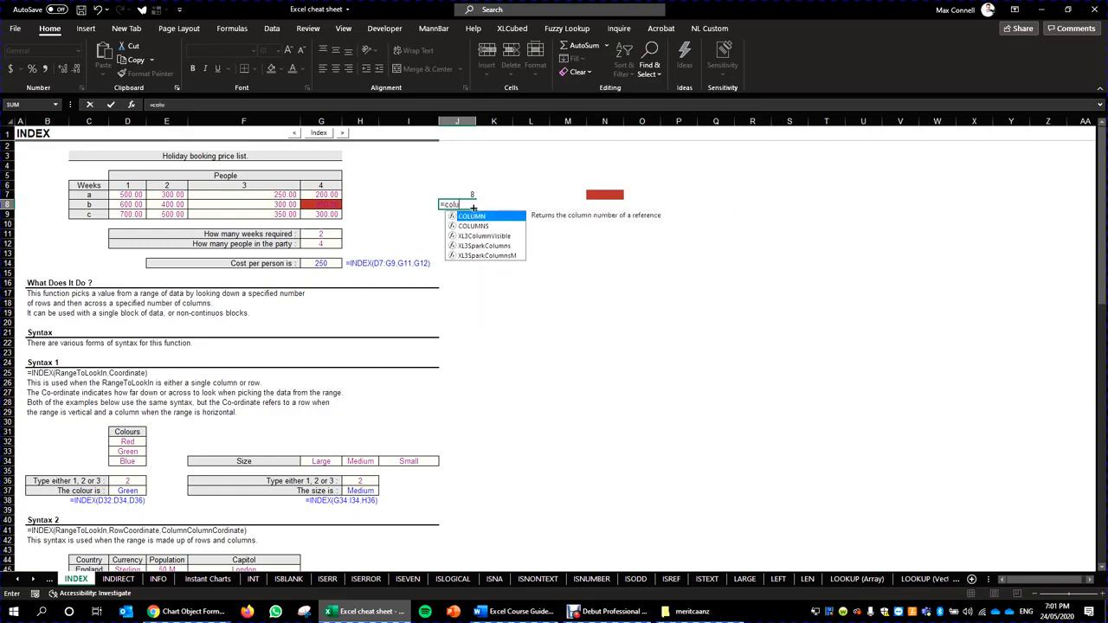
text(mns()
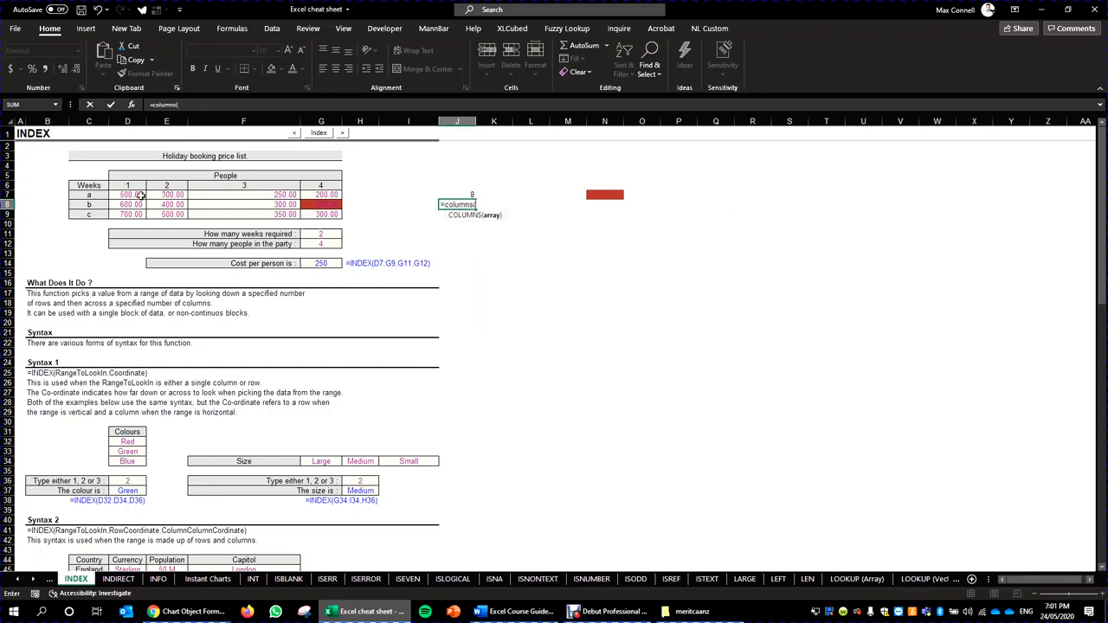
drag(137, 196, 322, 214)
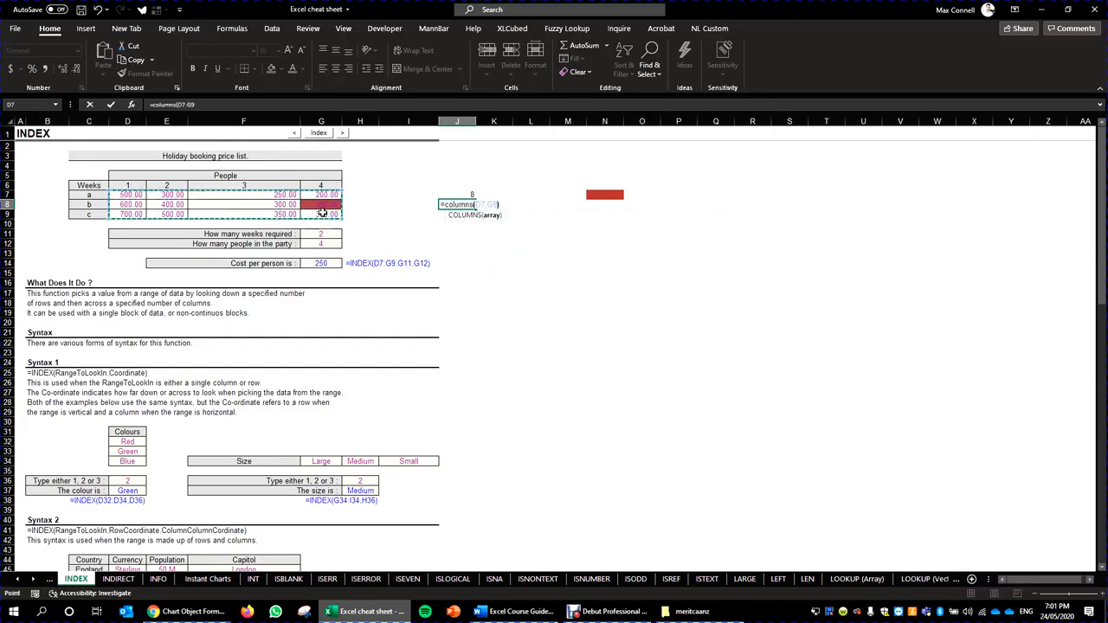
key(ctrl+Return)
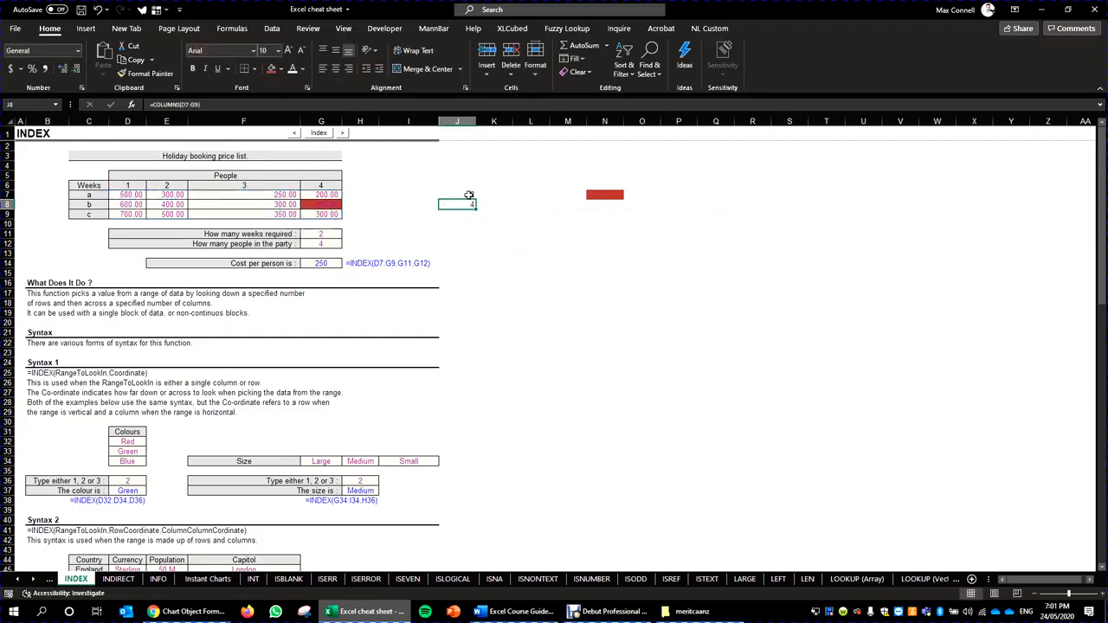
Step: Change the function in J8 from COLUMNS to ROWS, keeping the range D7:G9
key(F2)
key(Escape)
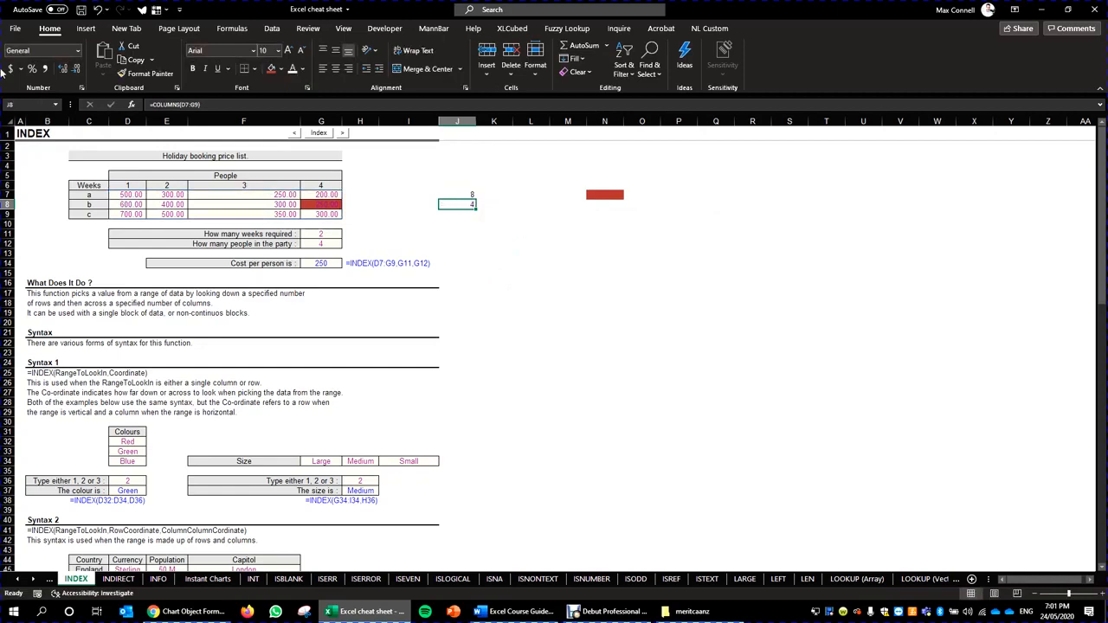
click(156, 105)
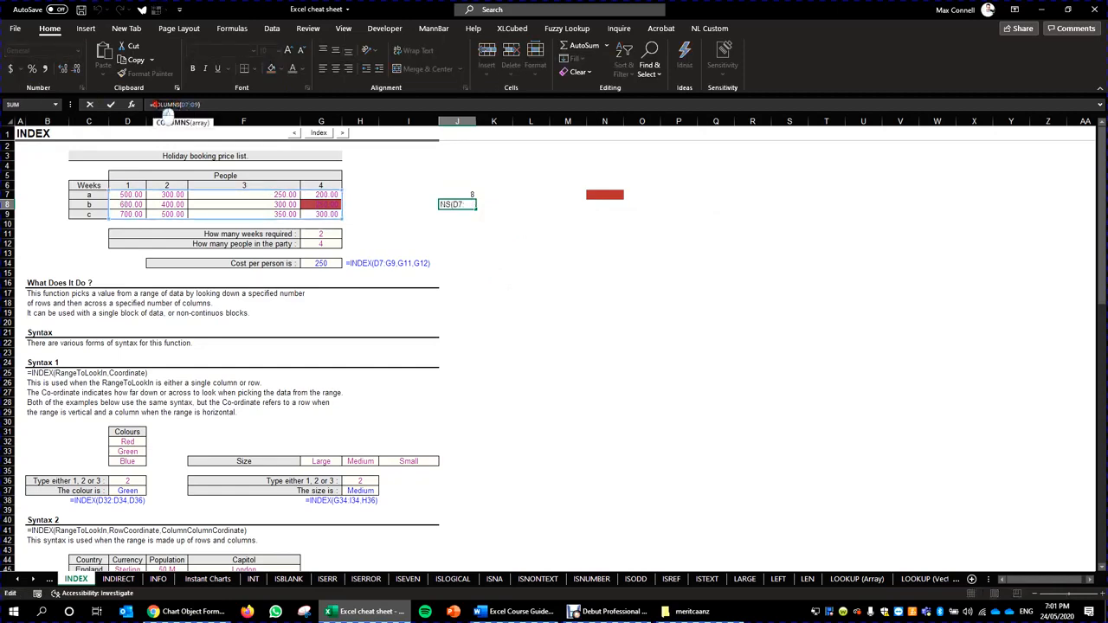
double_click(166, 108)
text(rows)
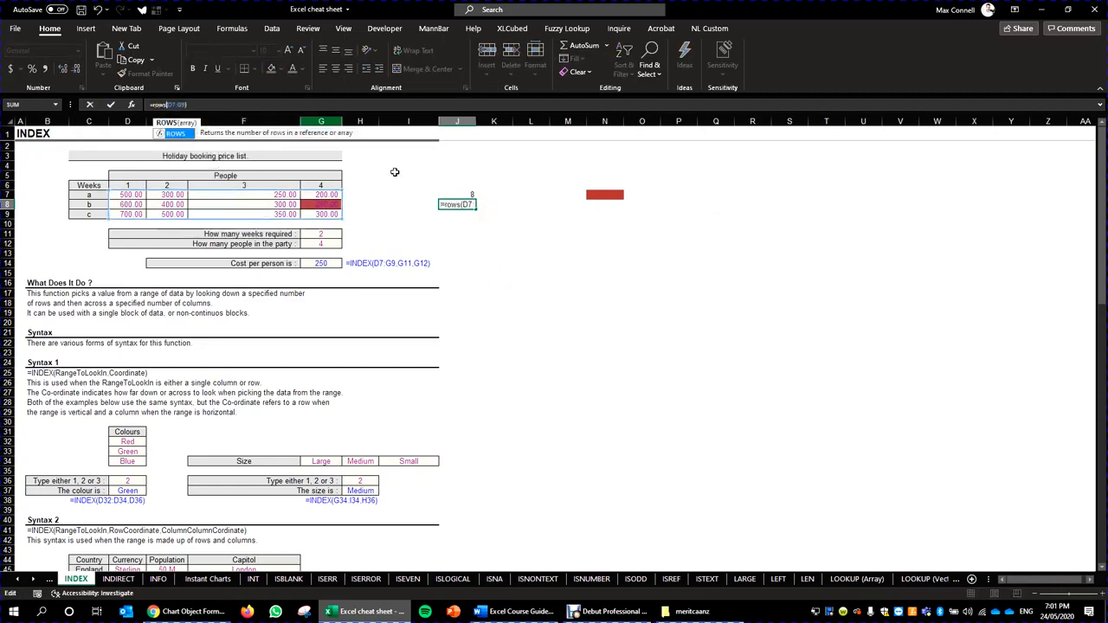
key(ctrl+Return)
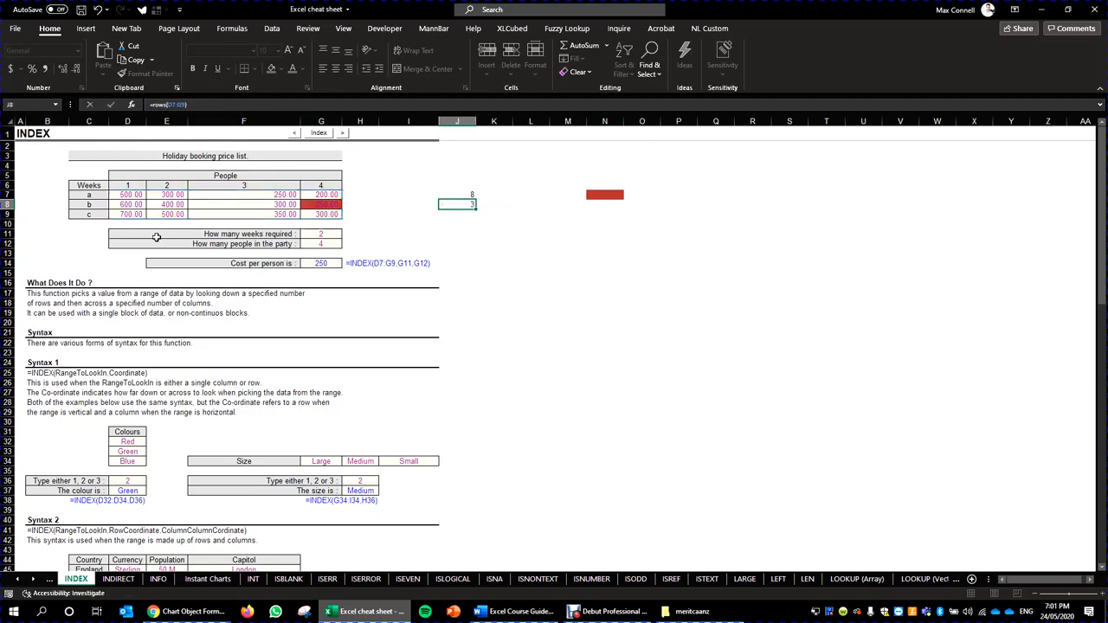
Step: Apply cell borders to the empty range K10:N12 on the INDEX sheet
click(493, 224)
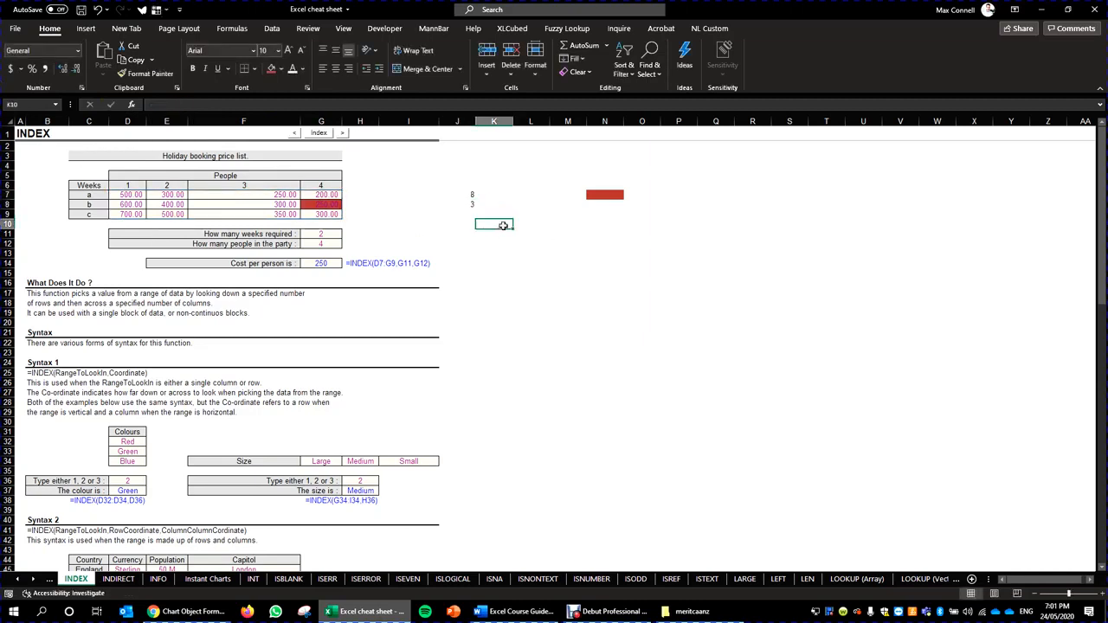
drag(493, 224, 596, 240)
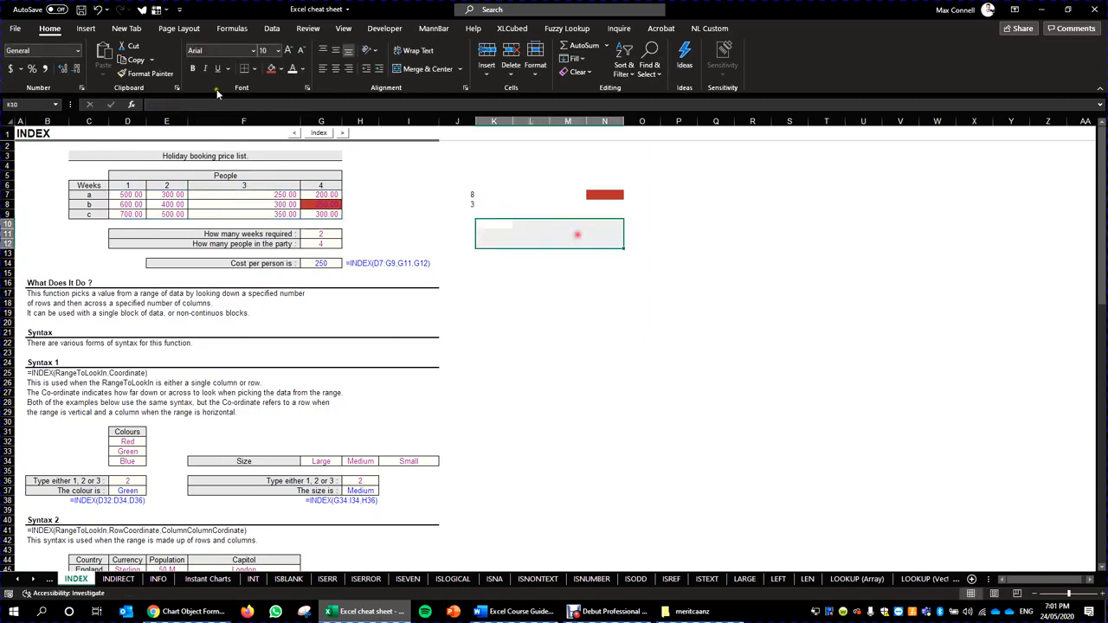
click(258, 75)
click(282, 177)
click(679, 313)
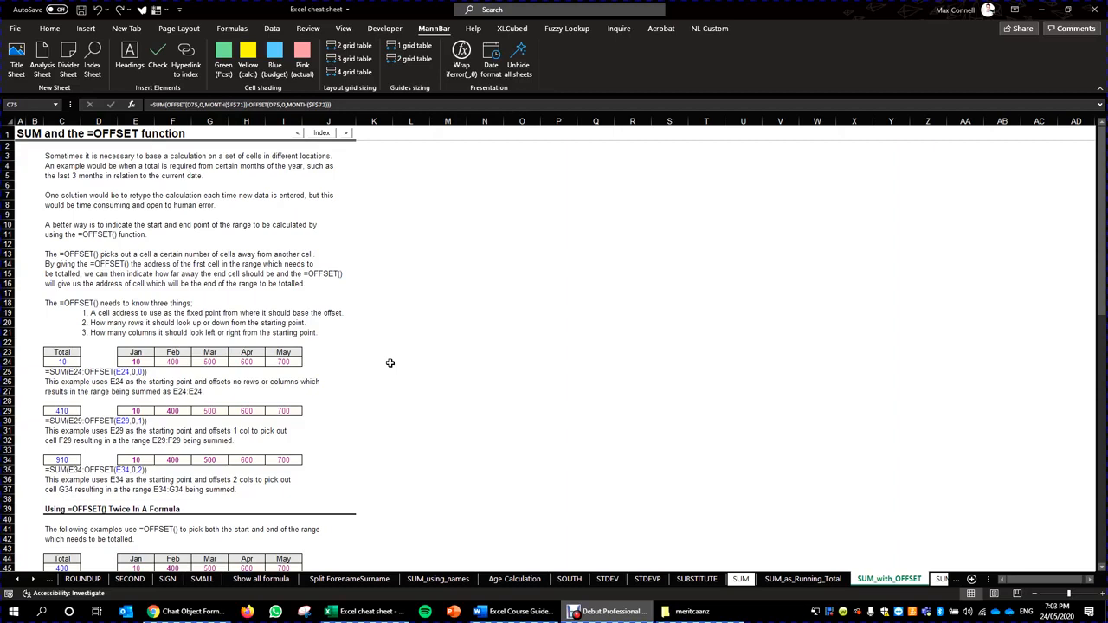
Step: Fill cell M5 on the SUM_with_OFFSET sheet with red as the offset's starting cell
click(448, 176)
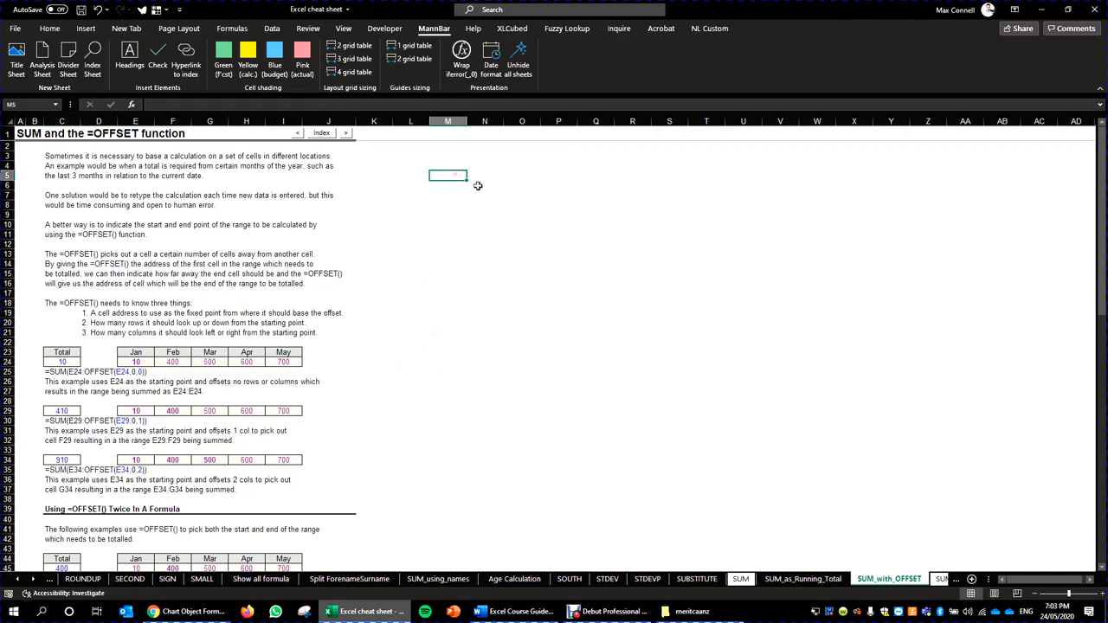
click(49, 29)
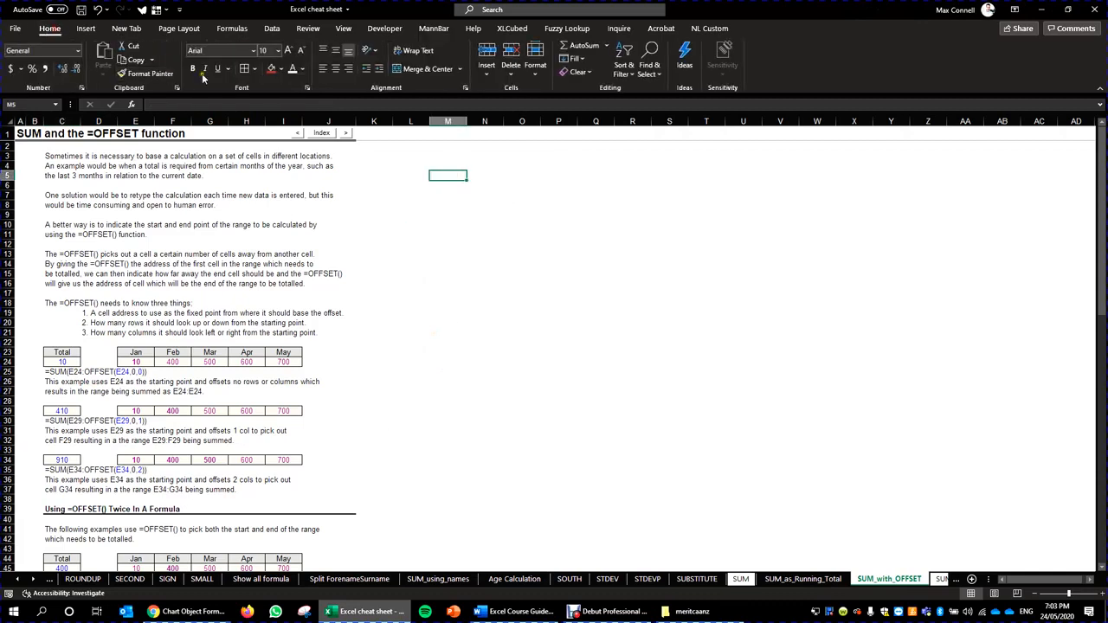
click(271, 69)
click(485, 133)
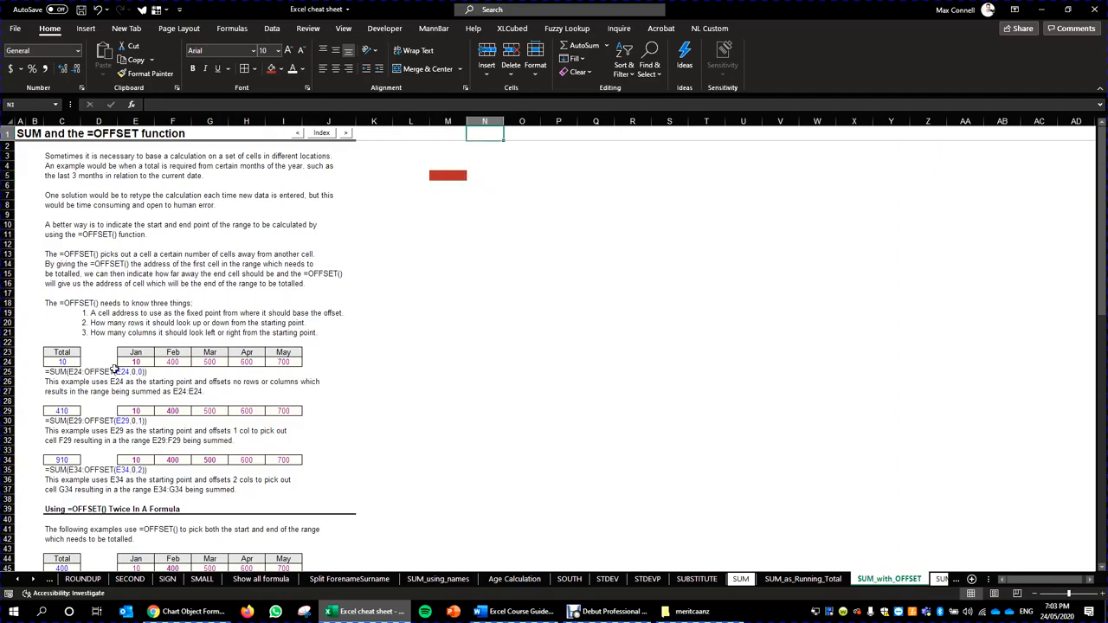
Step: Examine the first SUM and OFFSET example formula, the red starting cell and the adjacent columns N and O
click(52, 372)
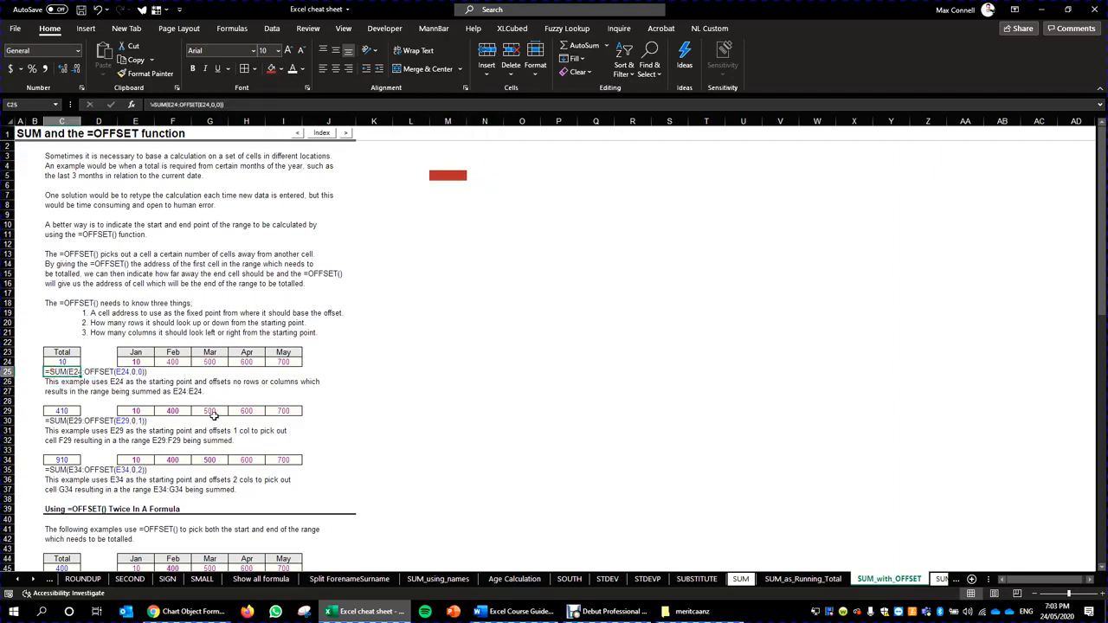
click(452, 175)
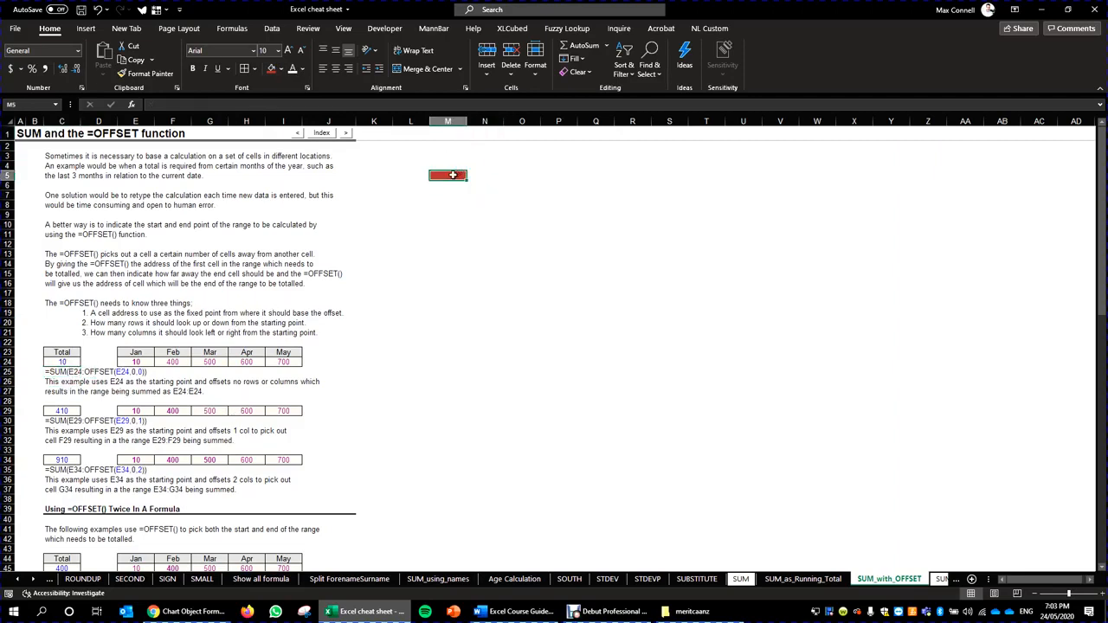
click(644, 174)
click(446, 178)
click(485, 121)
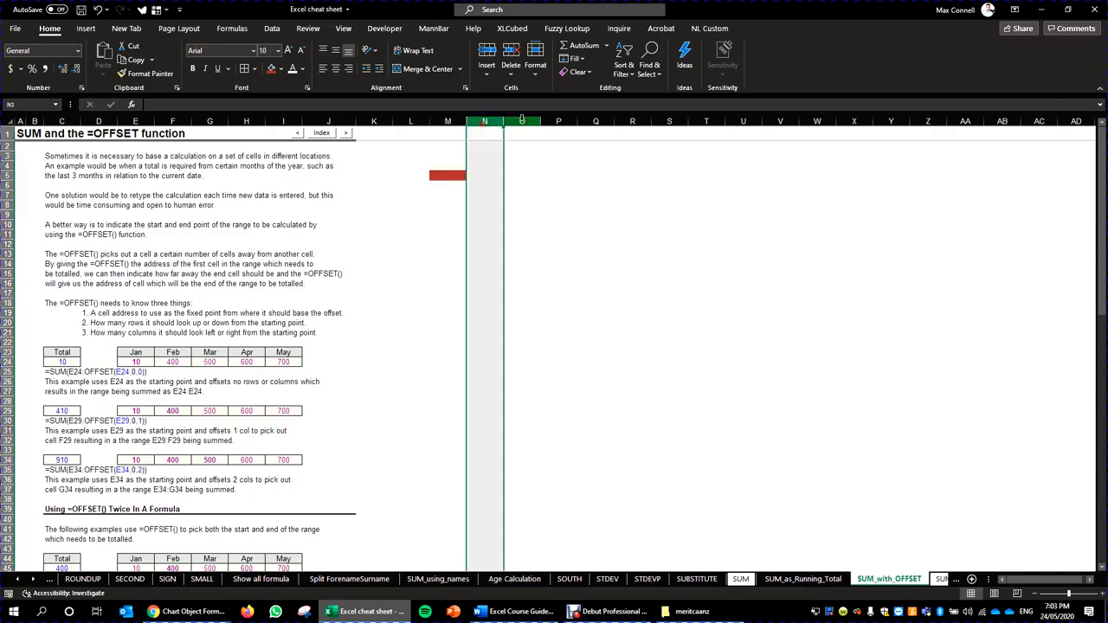
click(589, 245)
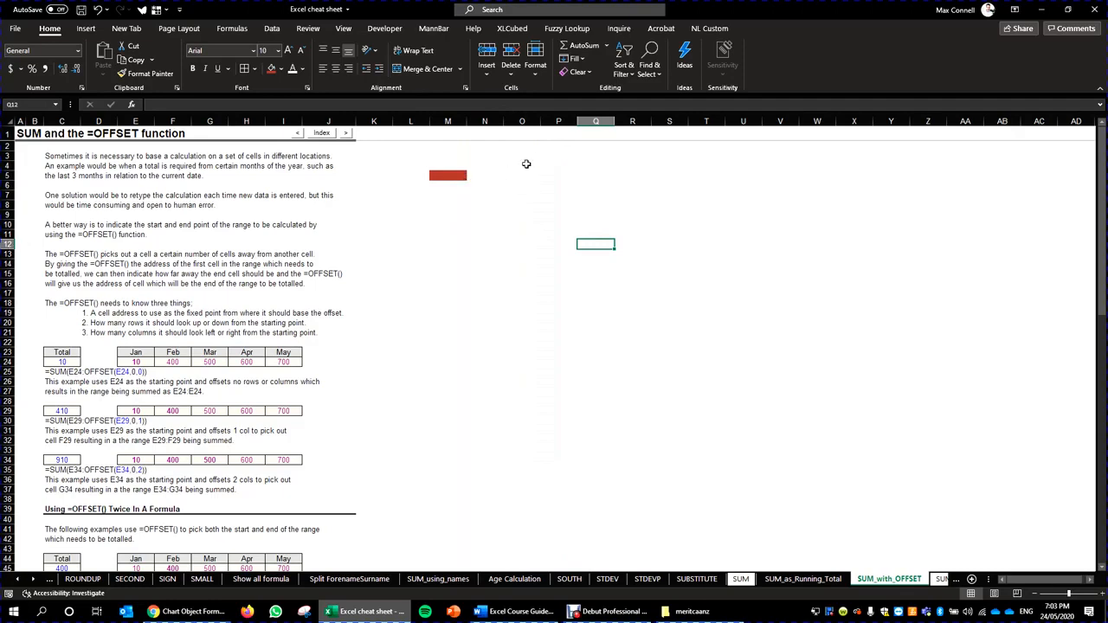
Step: Fill cell O8, two columns right and three rows down from the red cell, with green and enter 100 in it
click(475, 175)
key(Right)
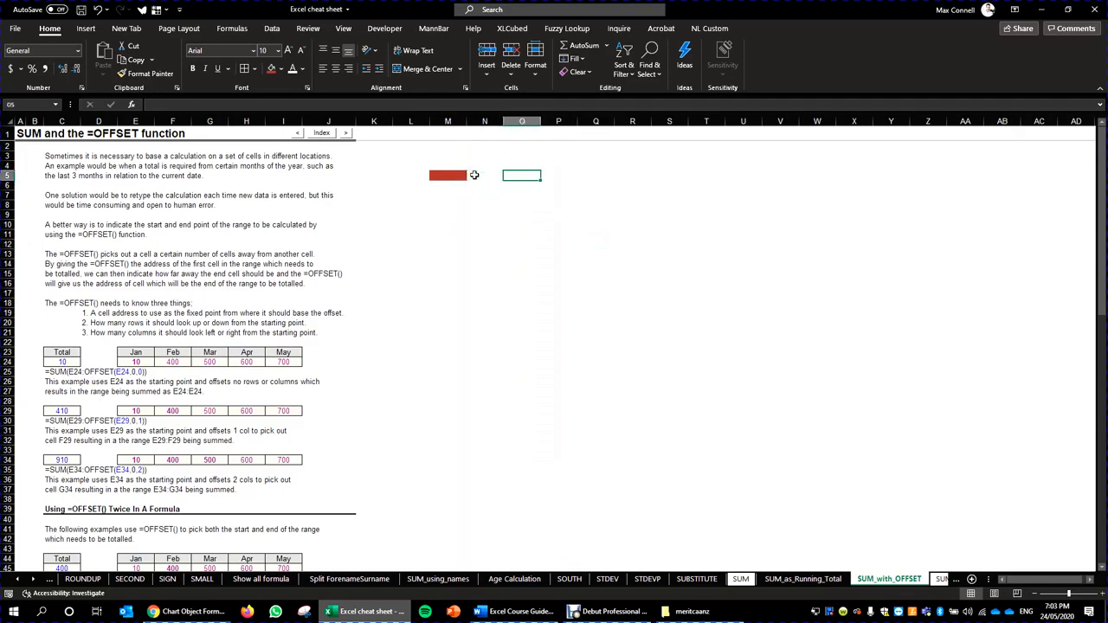
key(Down)
key(Down)
key(Down)
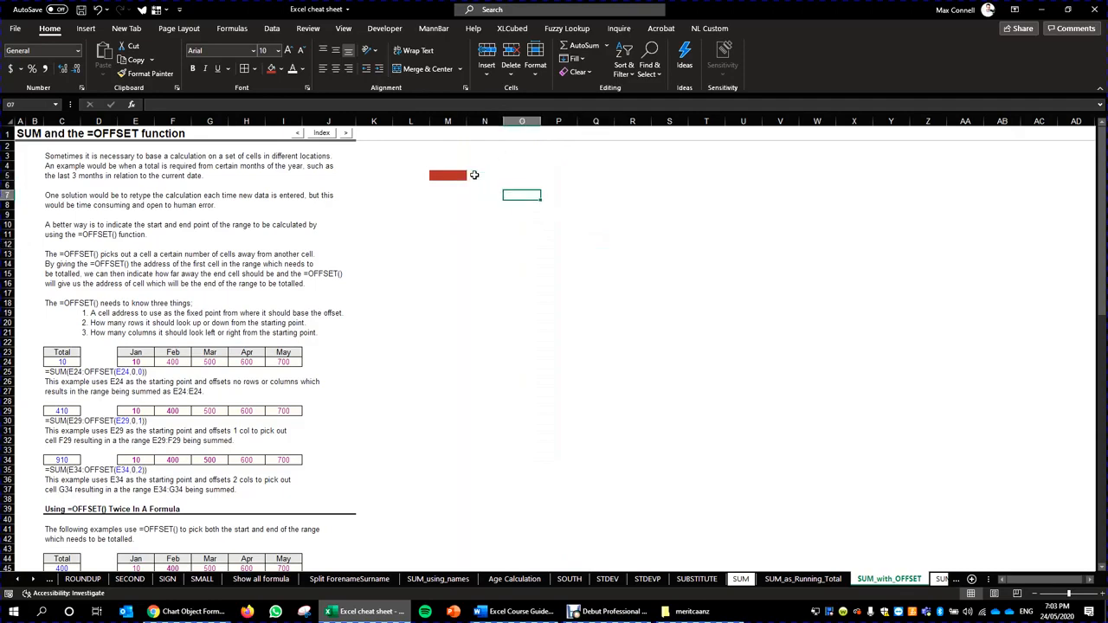
click(281, 69)
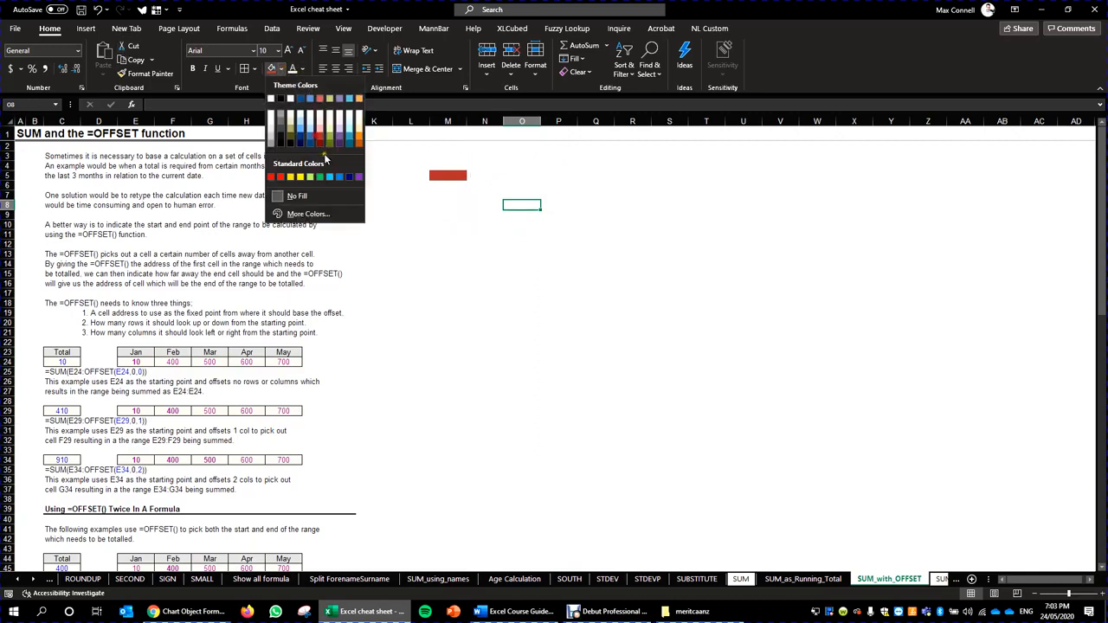
click(332, 137)
click(487, 231)
click(523, 206)
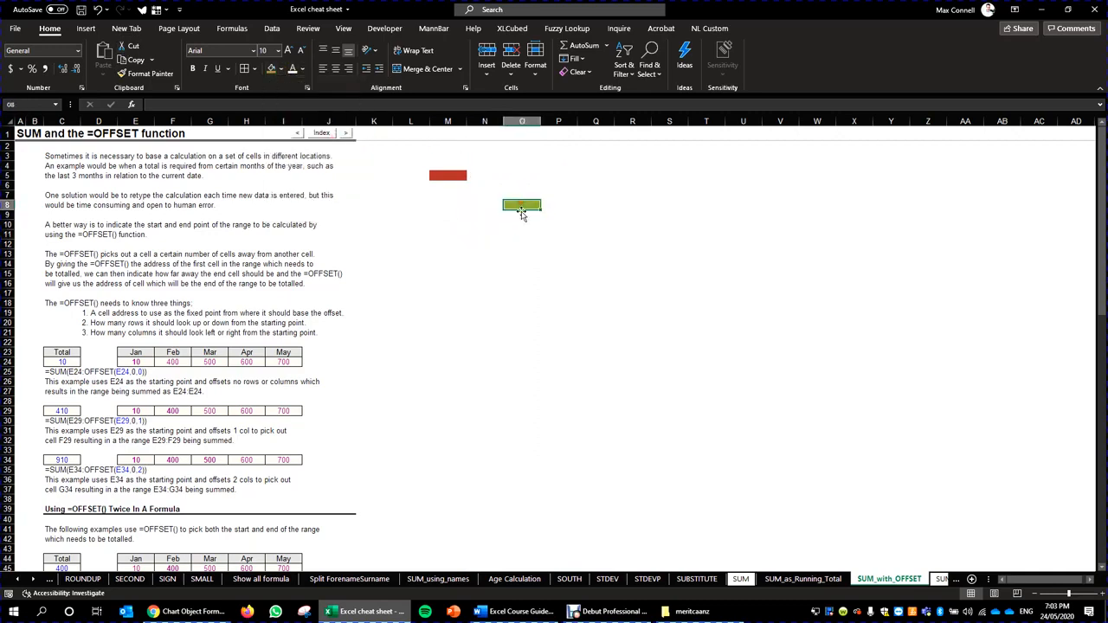
text(100)
Step: Enter 99 in cell O7, directly above the green cell
key(Up)
key(Up)
key(Left)
key(Left)
key(Left)
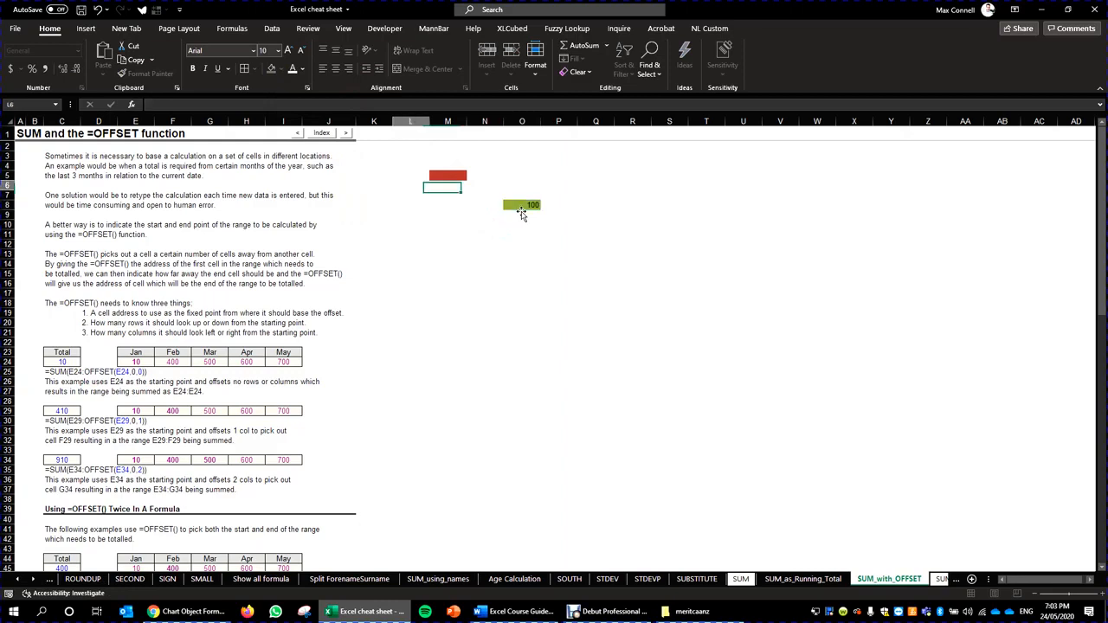
key(Right)
key(Right)
key(Right)
key(Down)
text(0)
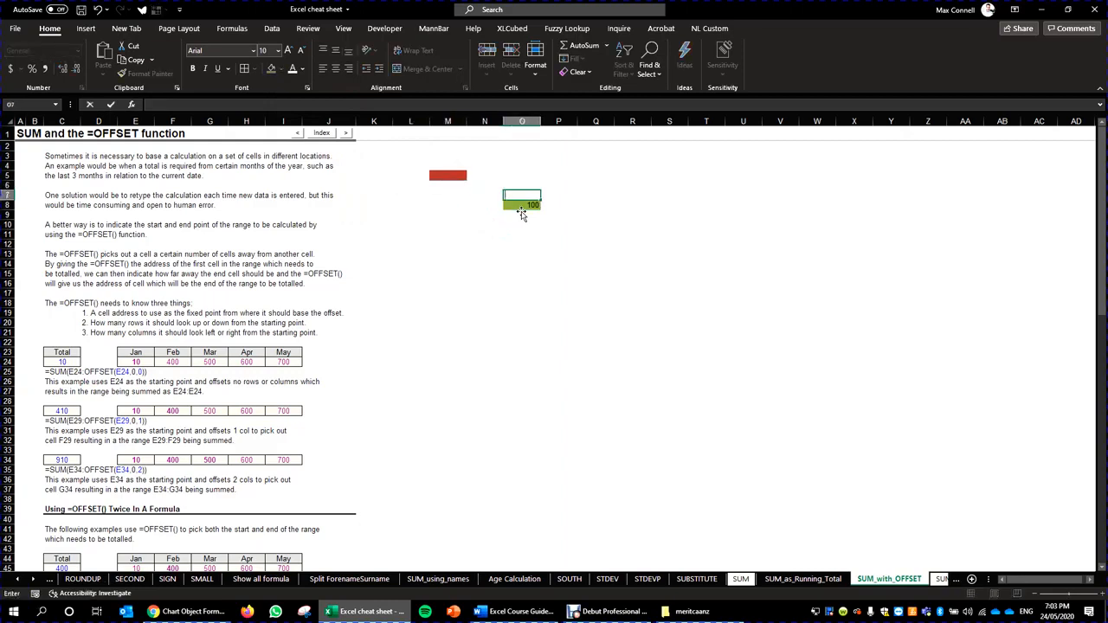
key(ctrl+Return)
Step: Enter 99 in cell N8, immediately left of the green cell
key(Left)
key(Down)
key(Down)
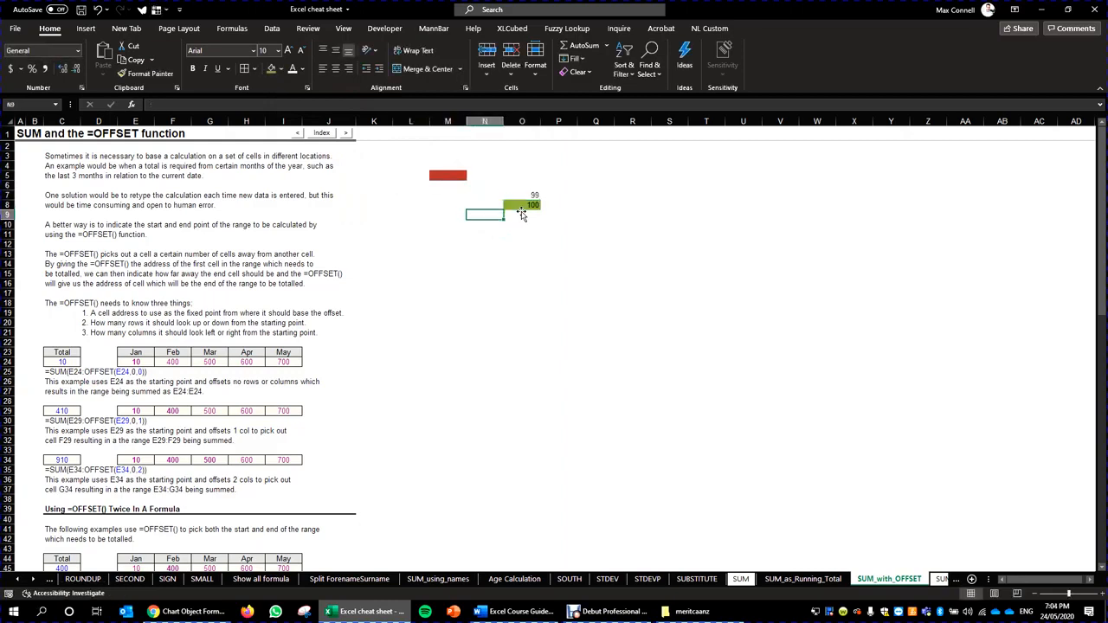
key(Up)
text(99)
key(ctrl+Return)
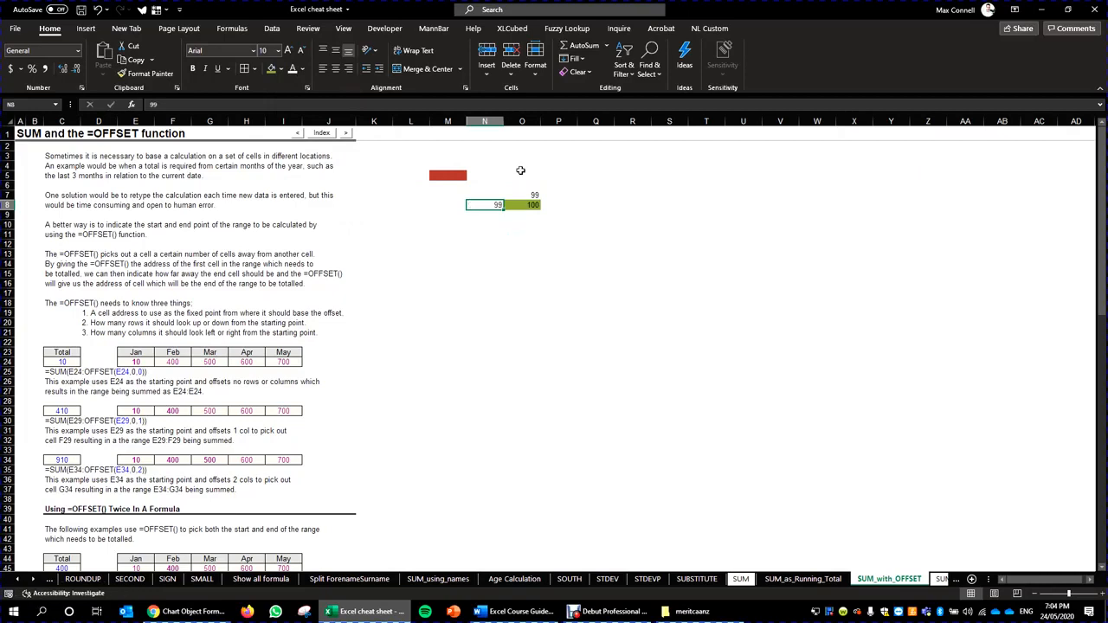
Step: Enter the text sfd in the red starting cell M5
click(459, 178)
text(sfd)
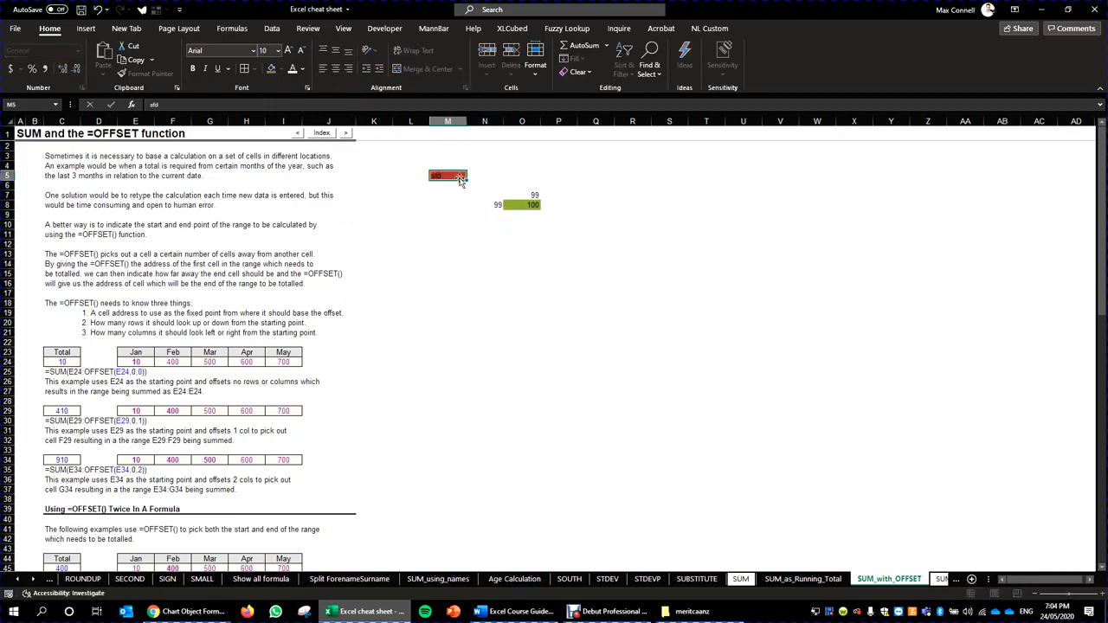
key(ctrl+Return)
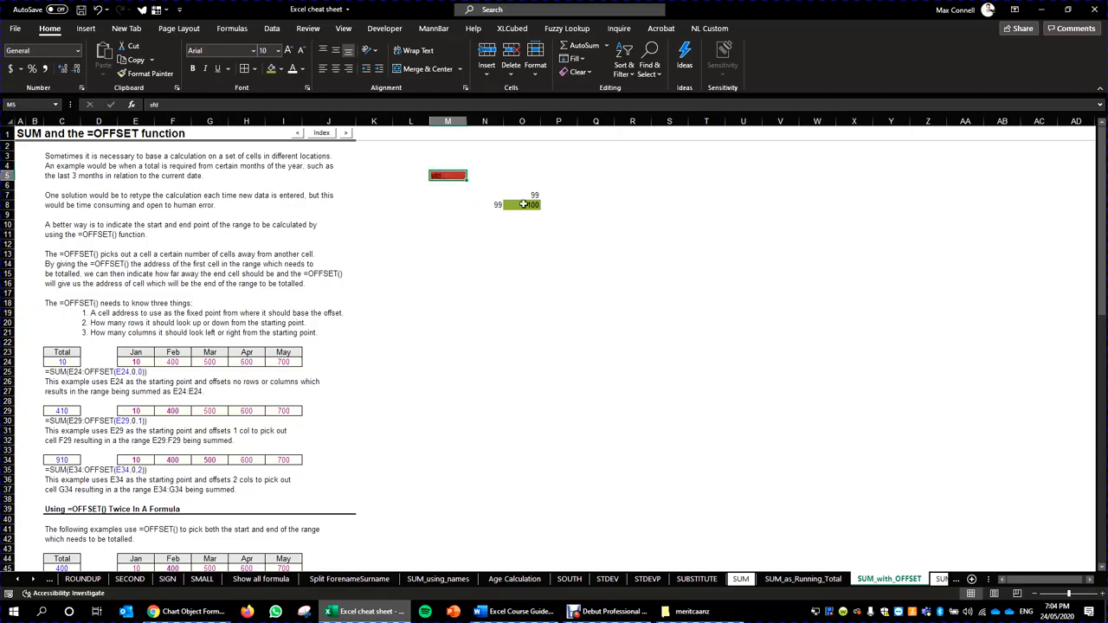
click(525, 204)
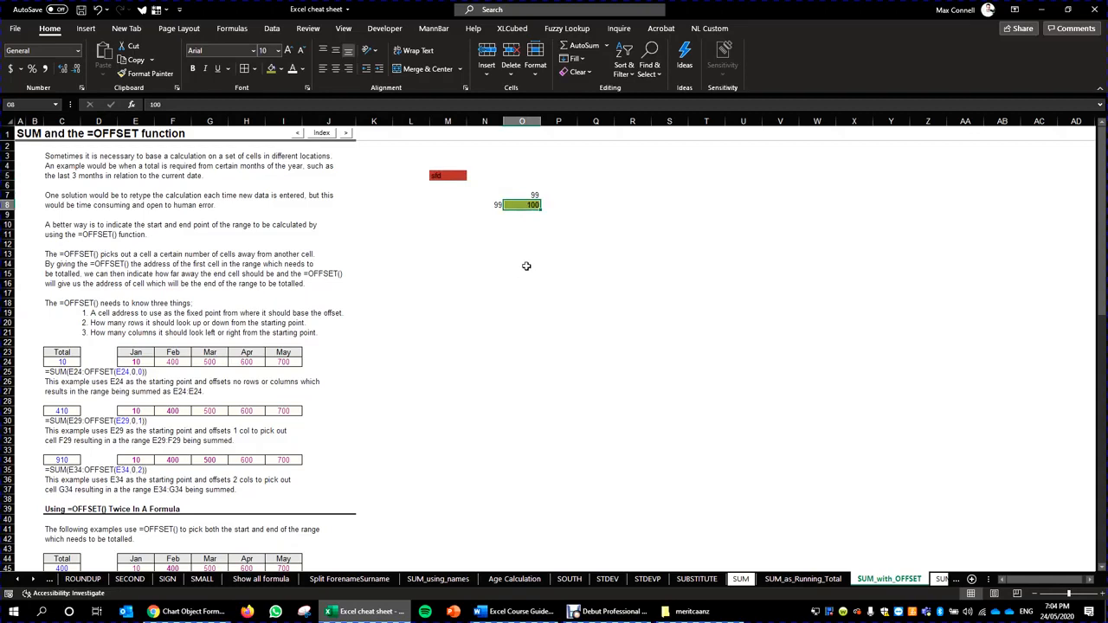
click(525, 234)
click(425, 340)
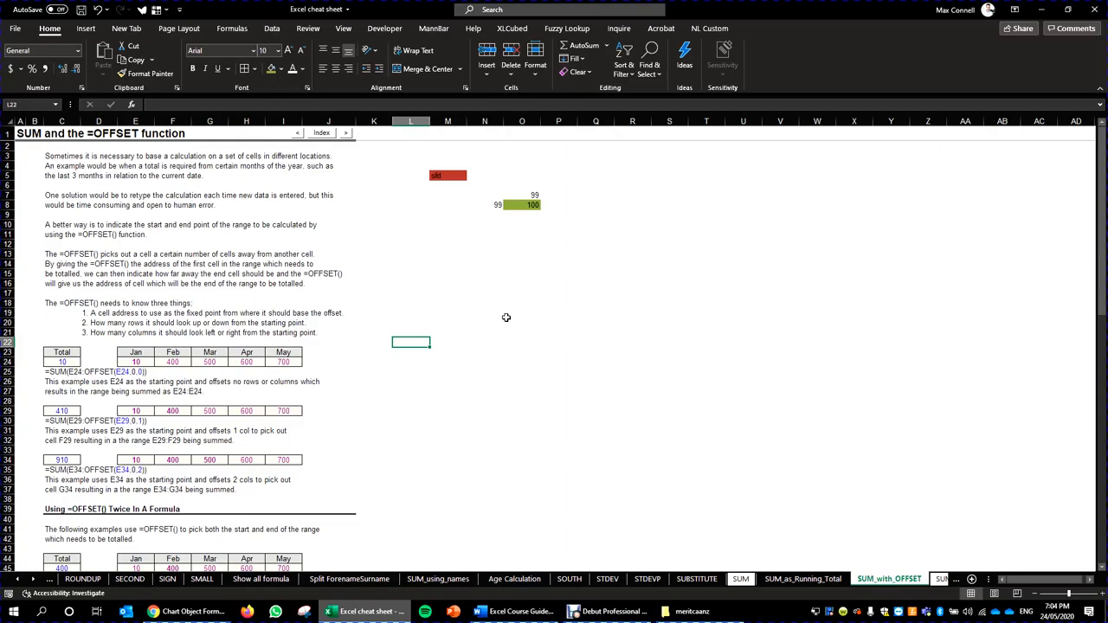
Step: Examine the Total formula in C24 and the monthly headings and figures in E23:I24, focusing on January and March
scroll(231, 295, down, 1)
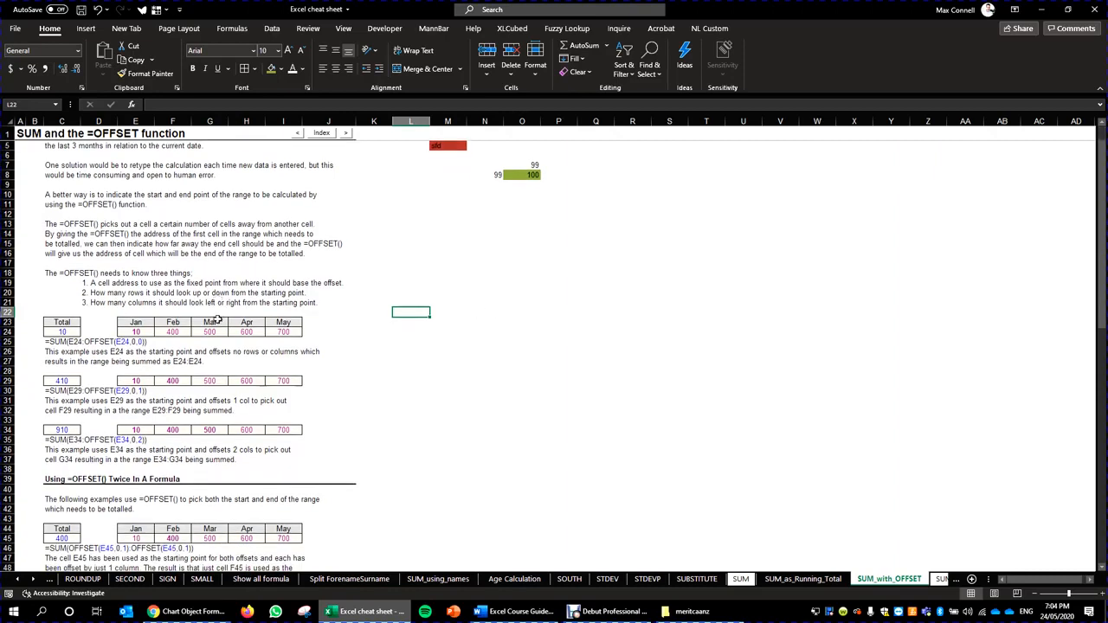
click(64, 332)
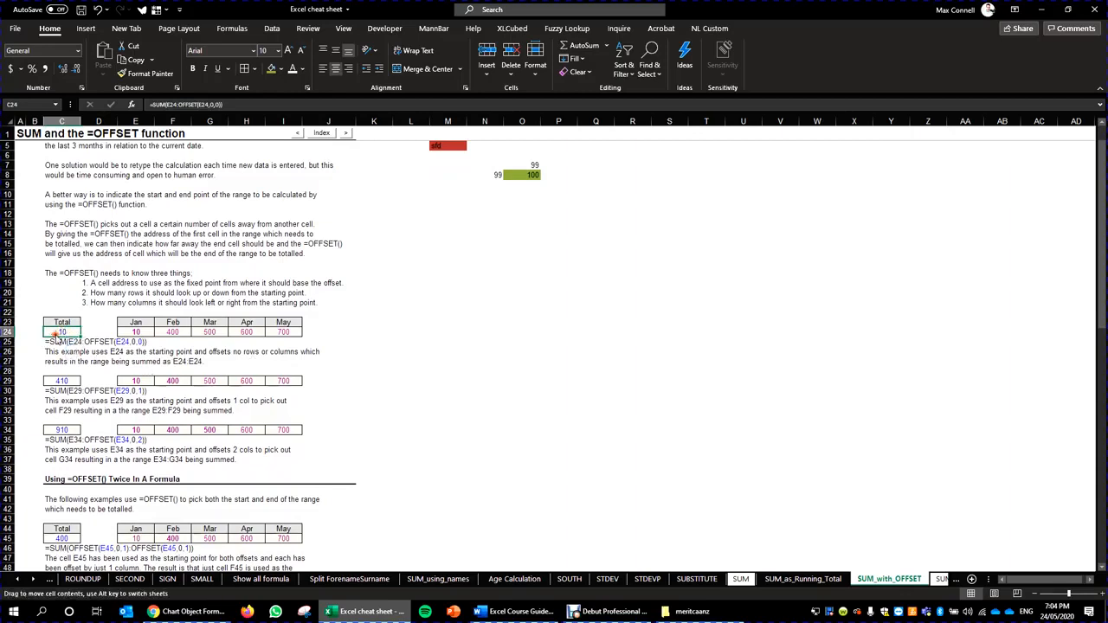
drag(127, 322, 288, 333)
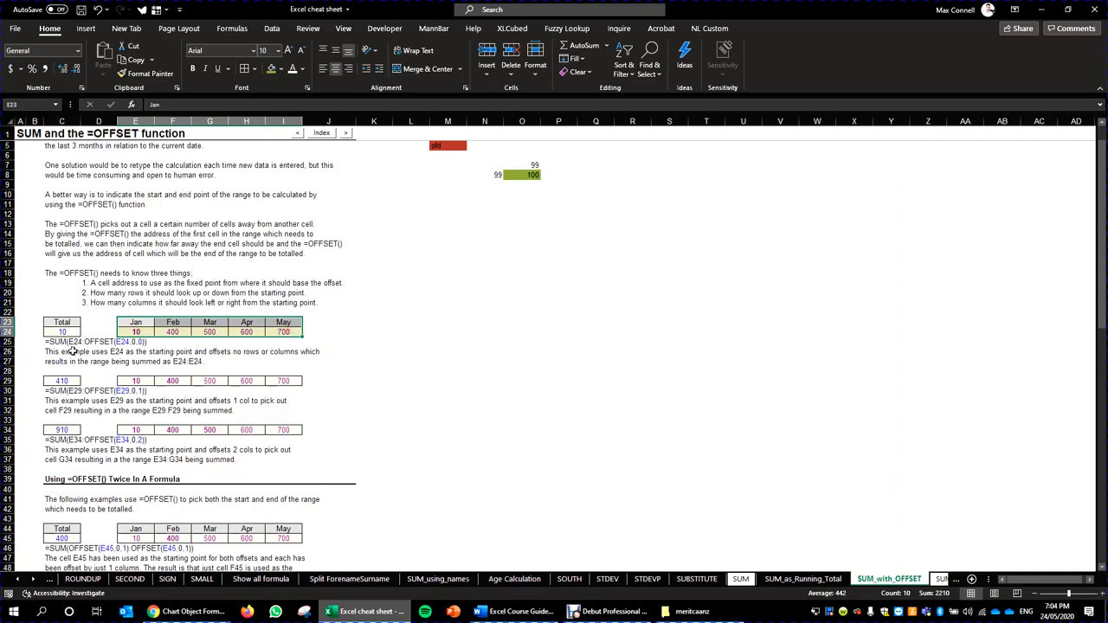
click(122, 352)
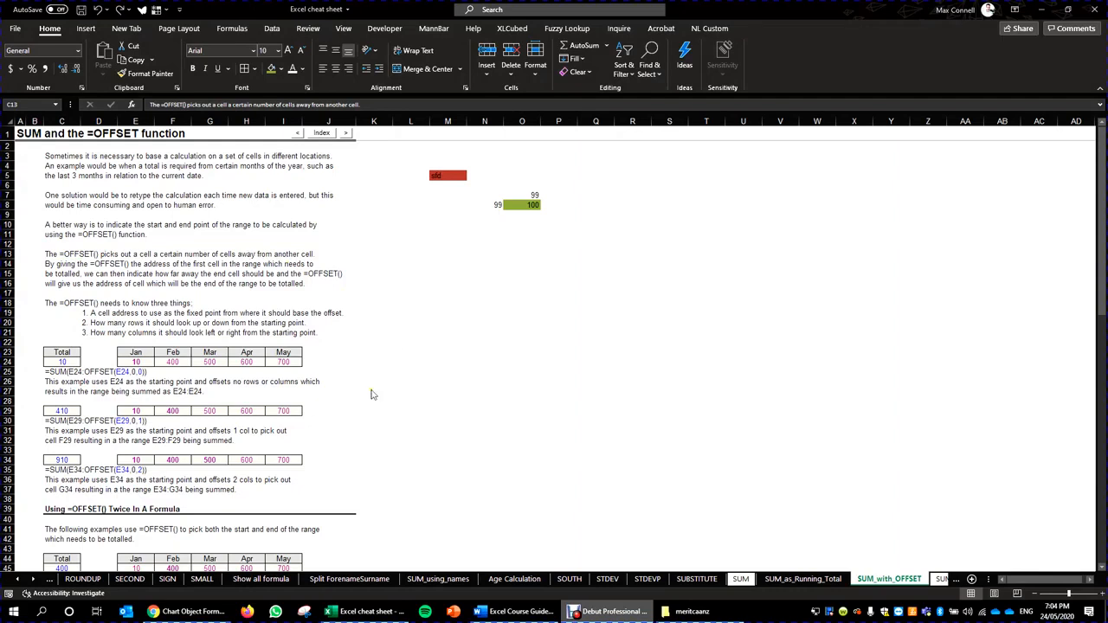
click(174, 362)
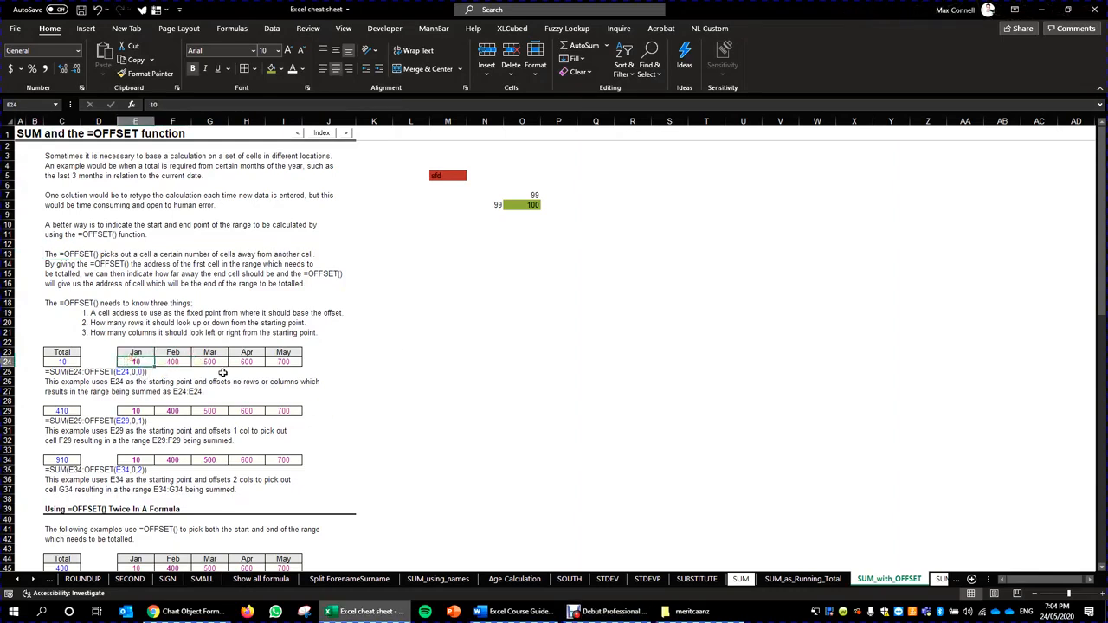
click(214, 363)
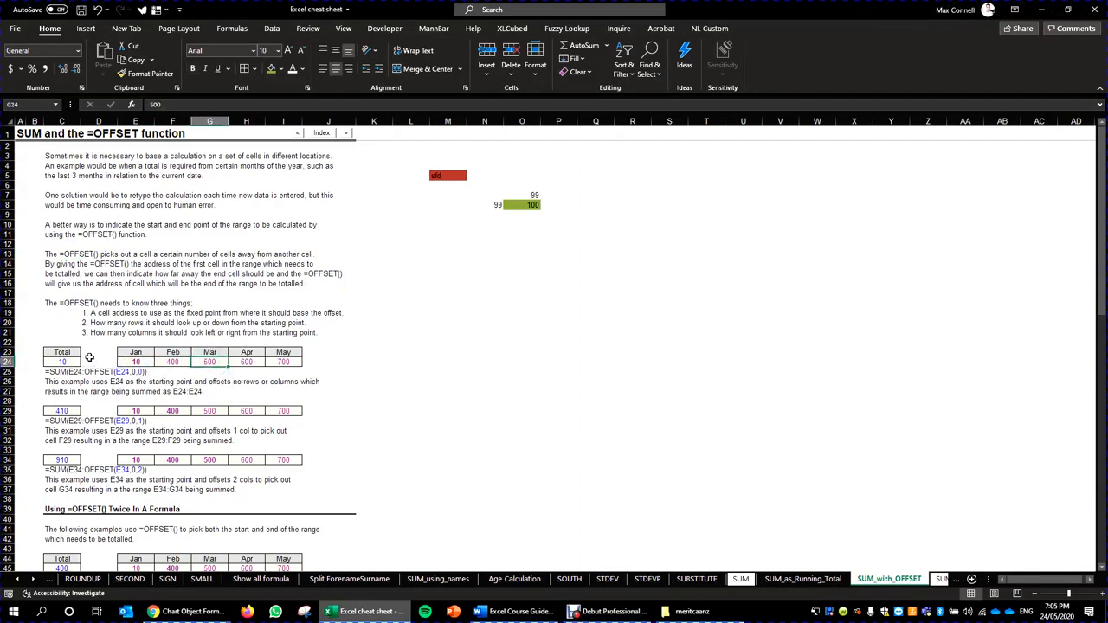
click(134, 354)
click(215, 354)
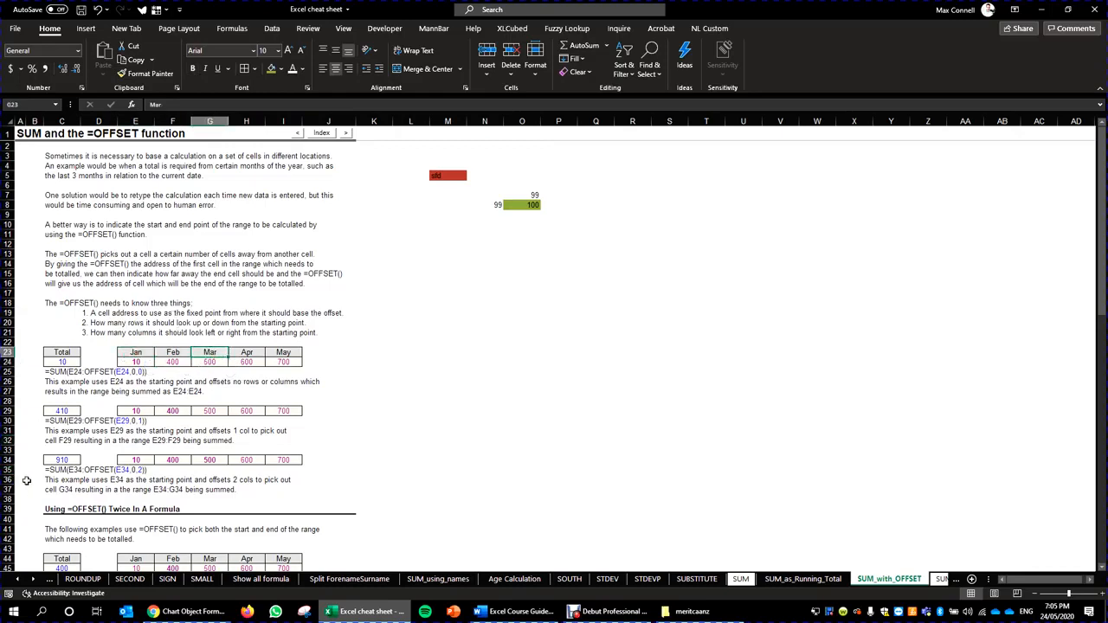
Step: Compare the sample cells around the green cell with the January to May headings in E23:I23
click(563, 207)
click(533, 198)
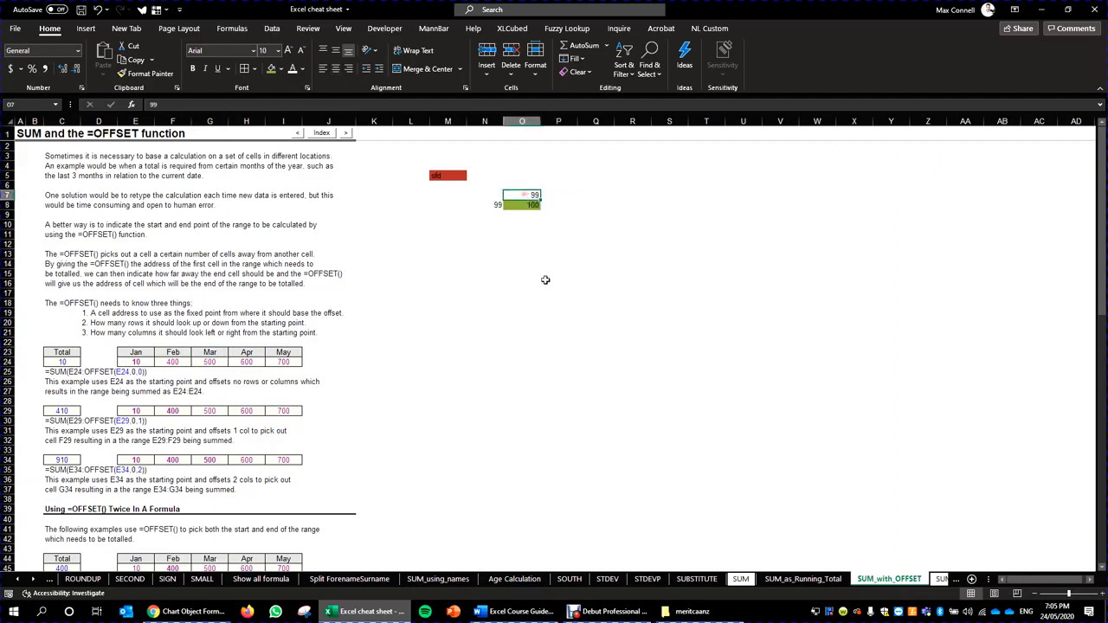
click(537, 274)
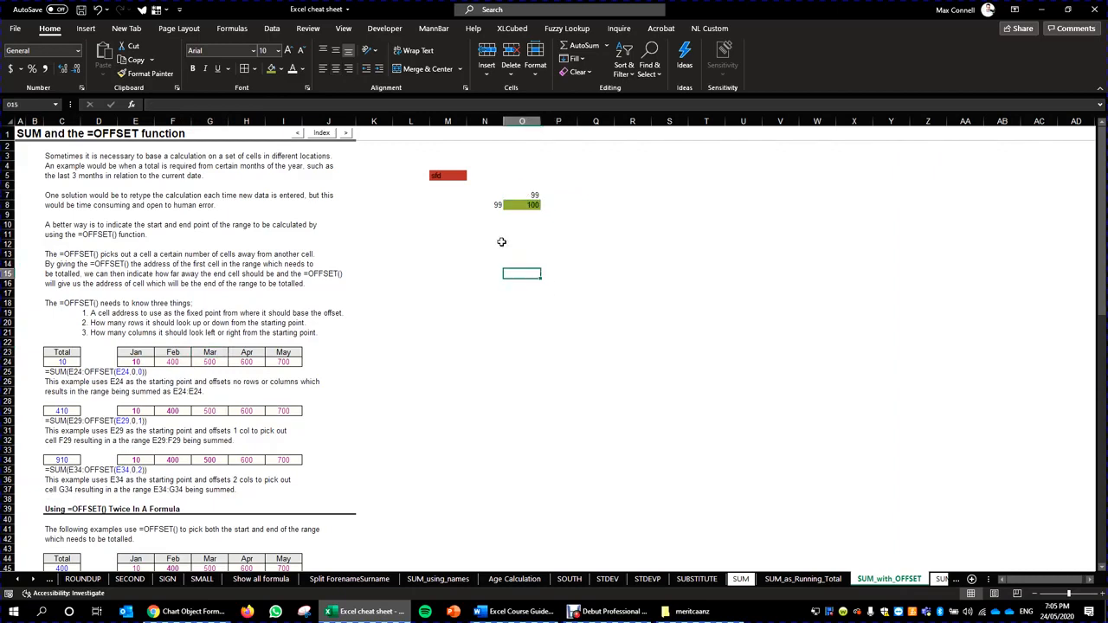
drag(139, 353, 290, 349)
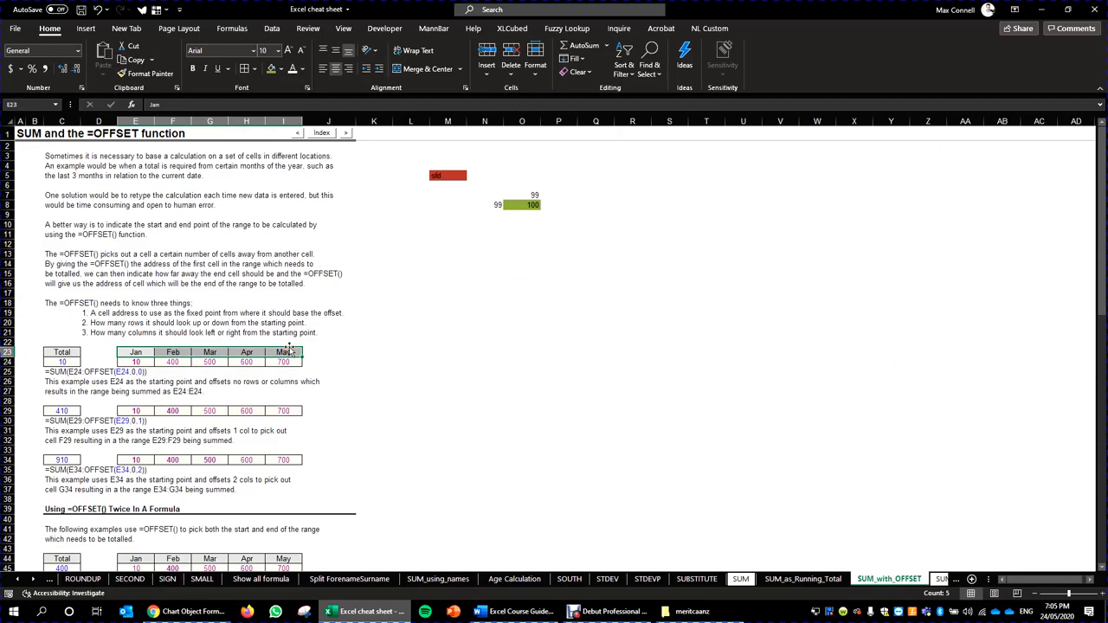
click(567, 217)
click(462, 312)
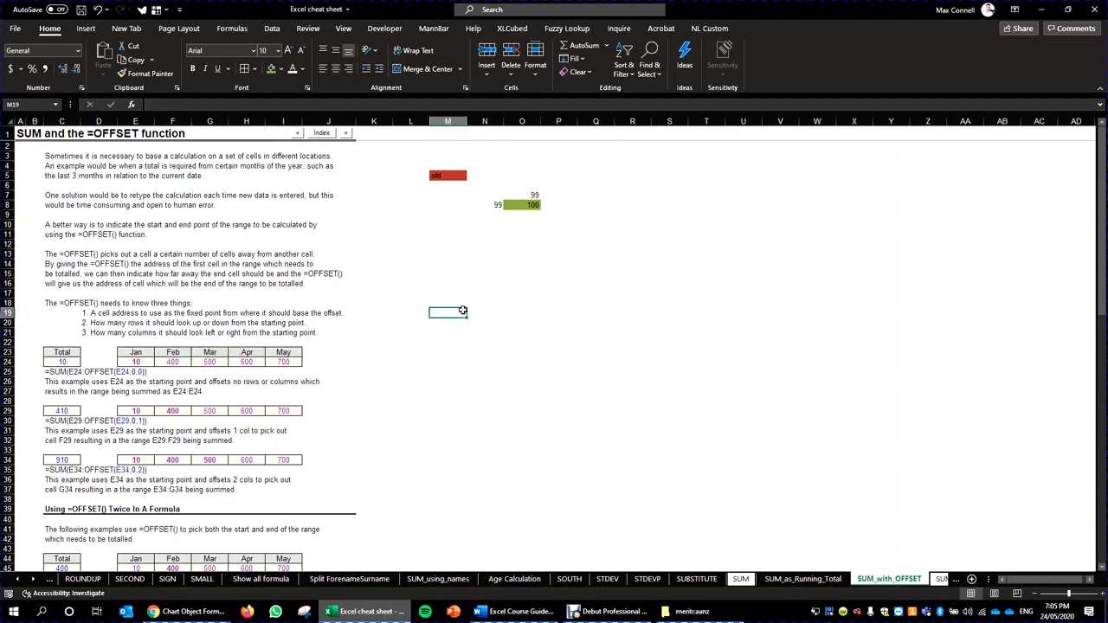
click(137, 353)
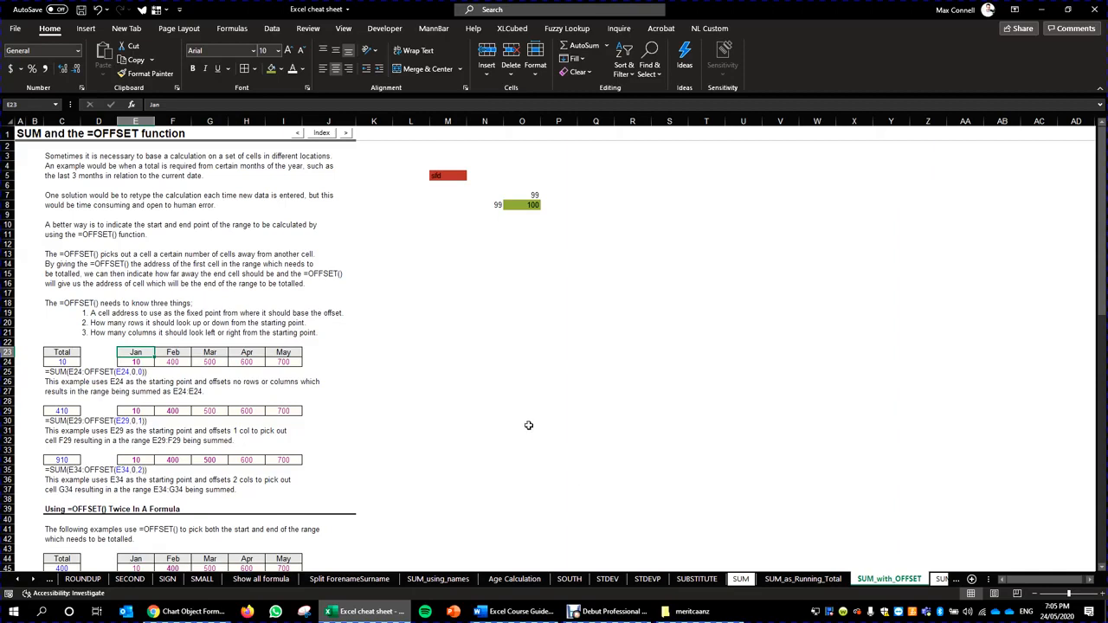
click(384, 355)
click(422, 362)
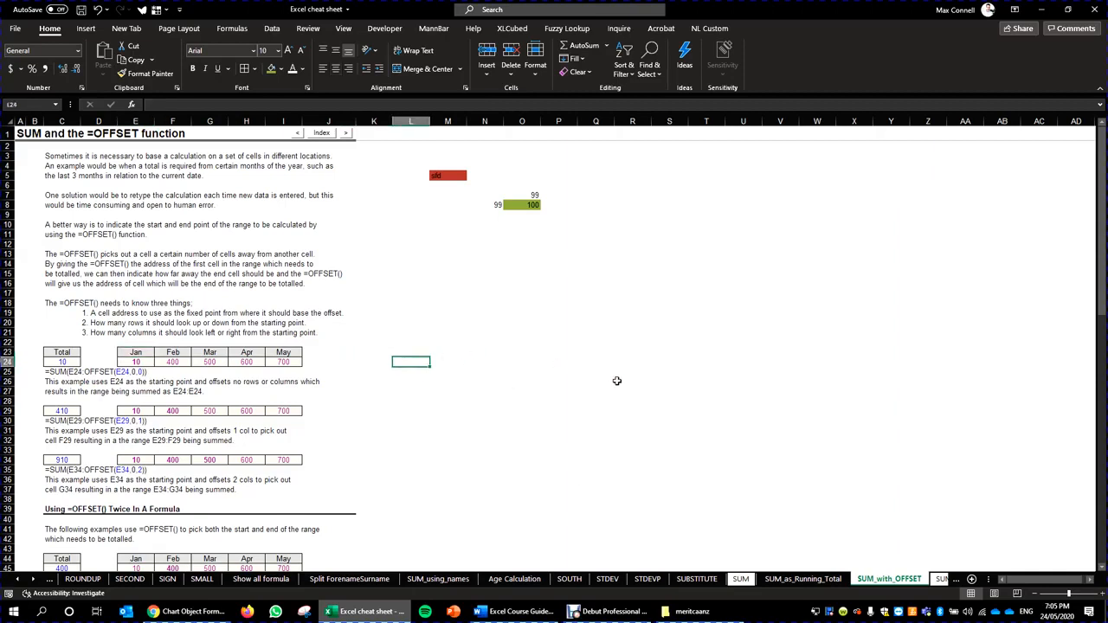
Step: Enter =OFFSET($E$24,0,2) in cell L24 and compare it with the January and March figures in row 24
text(=offset()
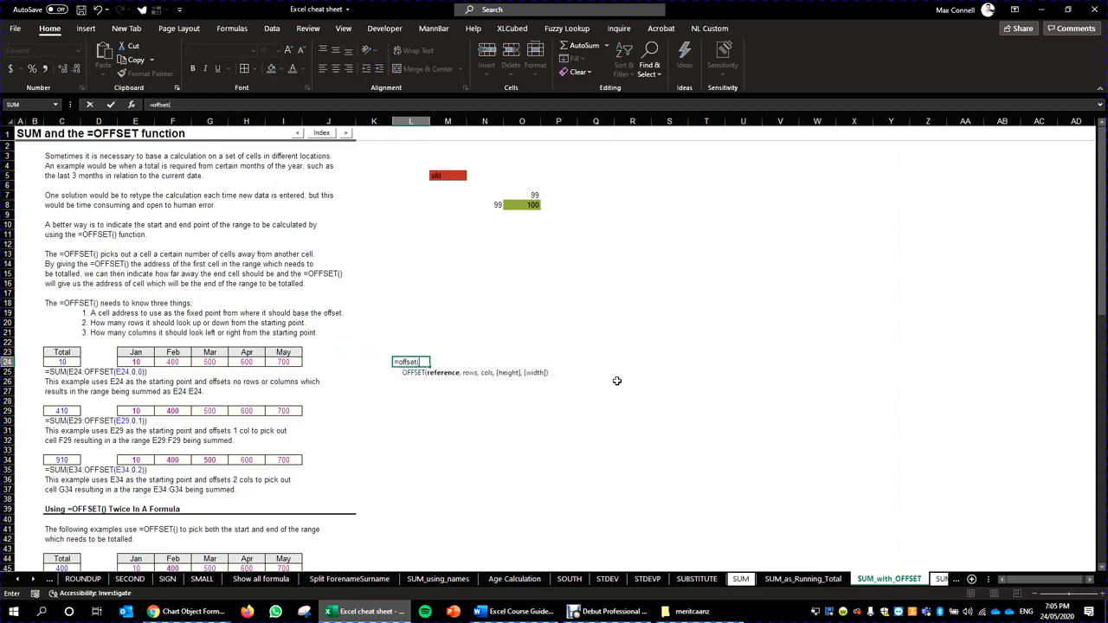
key(Left)
key(Left)
key(Left)
key(Left)
key(Left)
key(Left)
key(Left)
key(F4)
text(,)
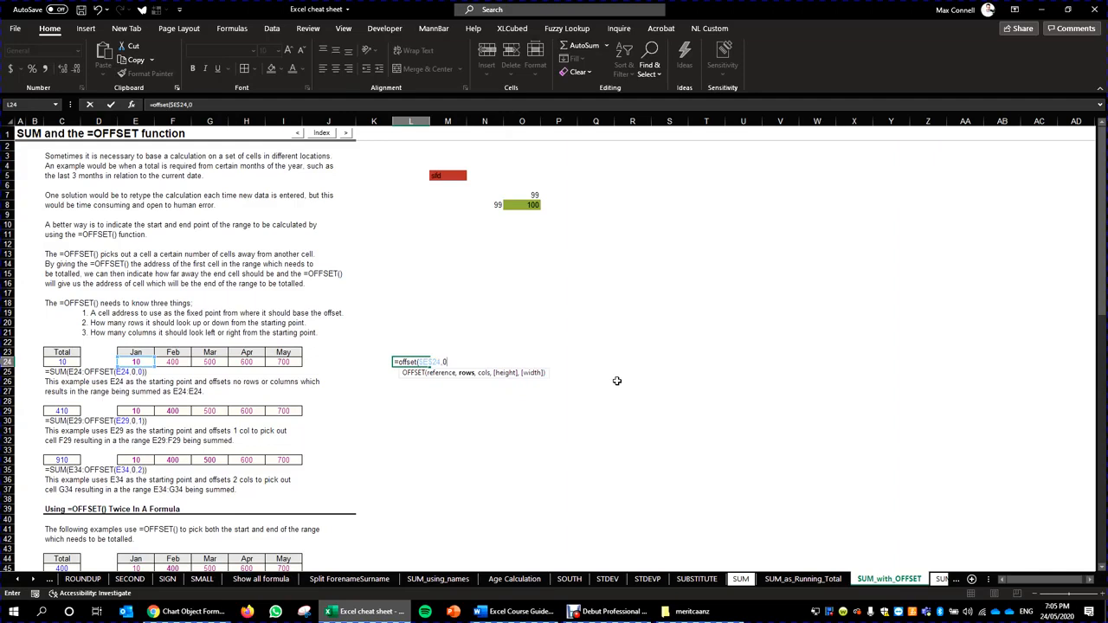
text(0,2)
key(Return)
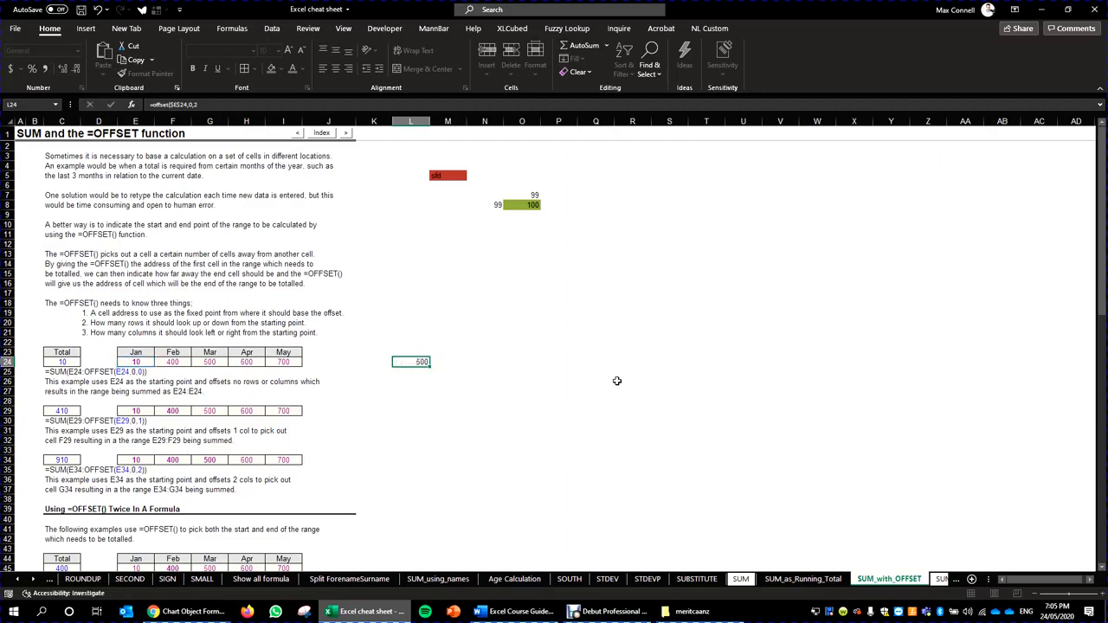
click(201, 362)
click(136, 362)
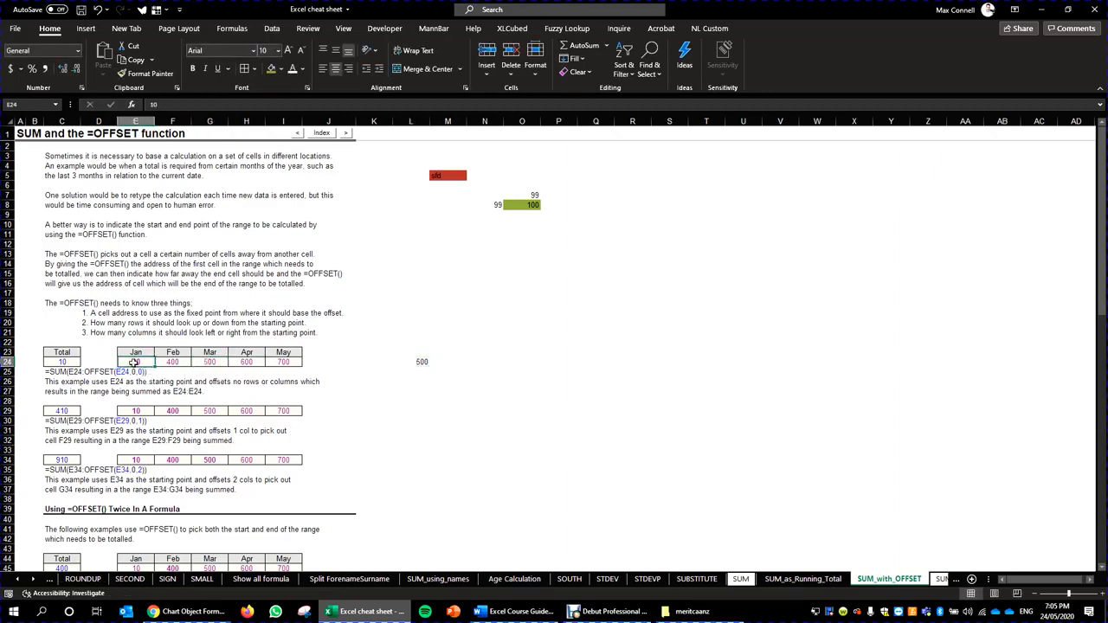
click(166, 362)
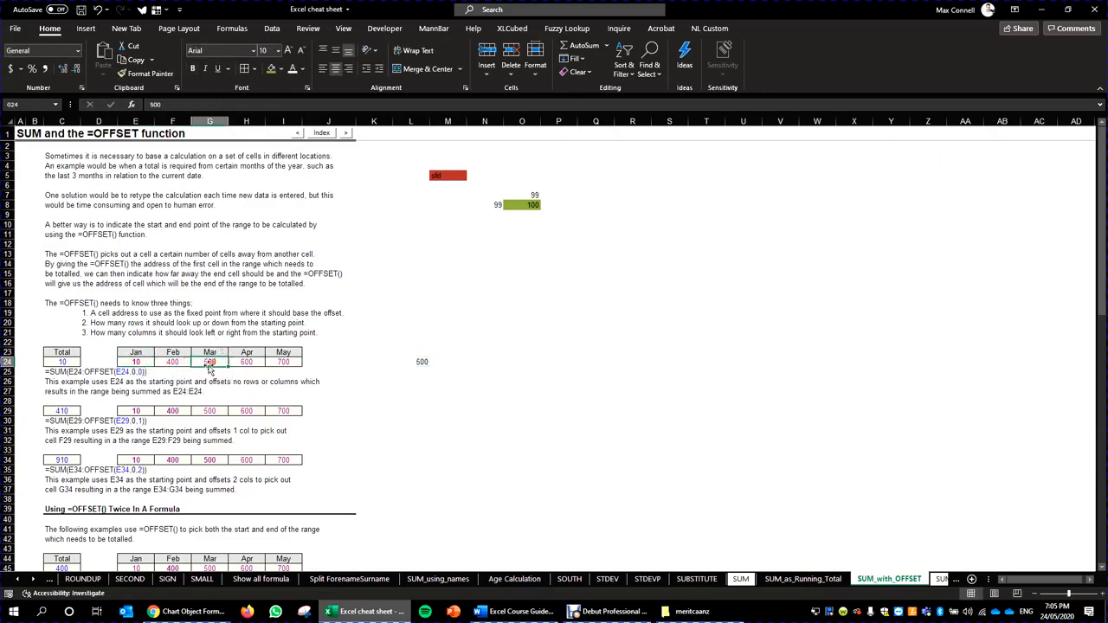
Step: Change the column offset in L24's OFFSET formula to -2 and compare it with the Total in C24
click(425, 361)
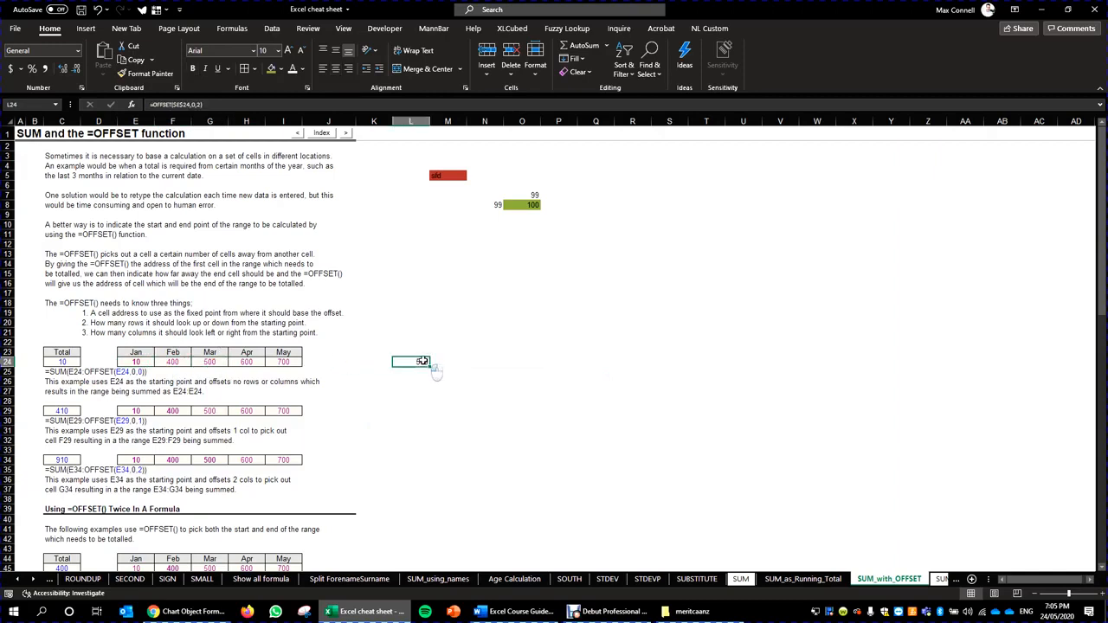
double_click(425, 362)
key(Escape)
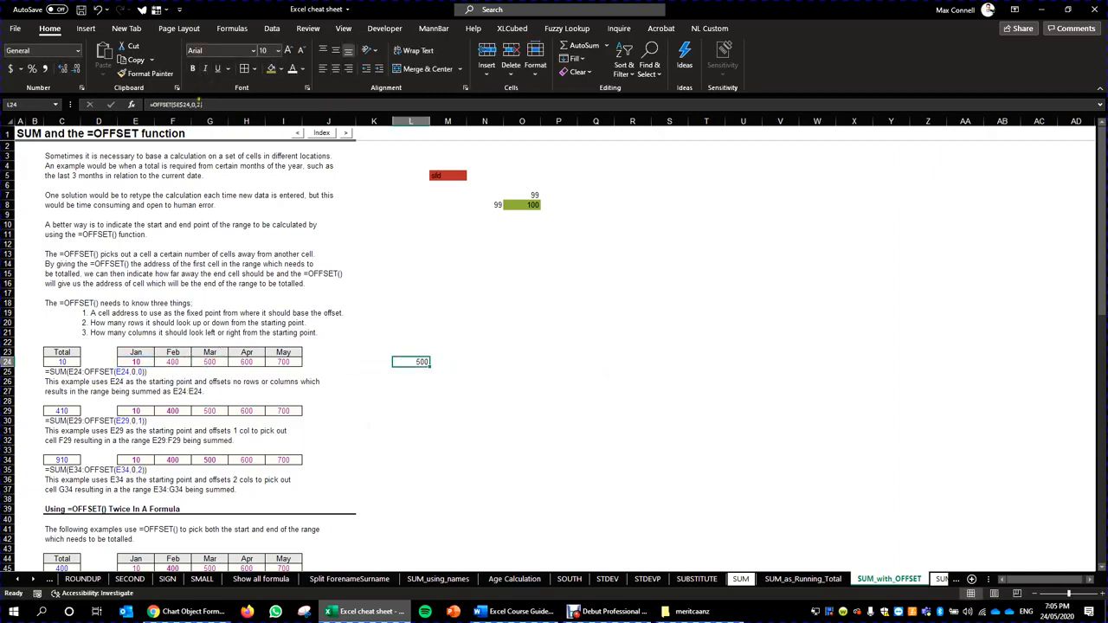
click(198, 104)
text(-)
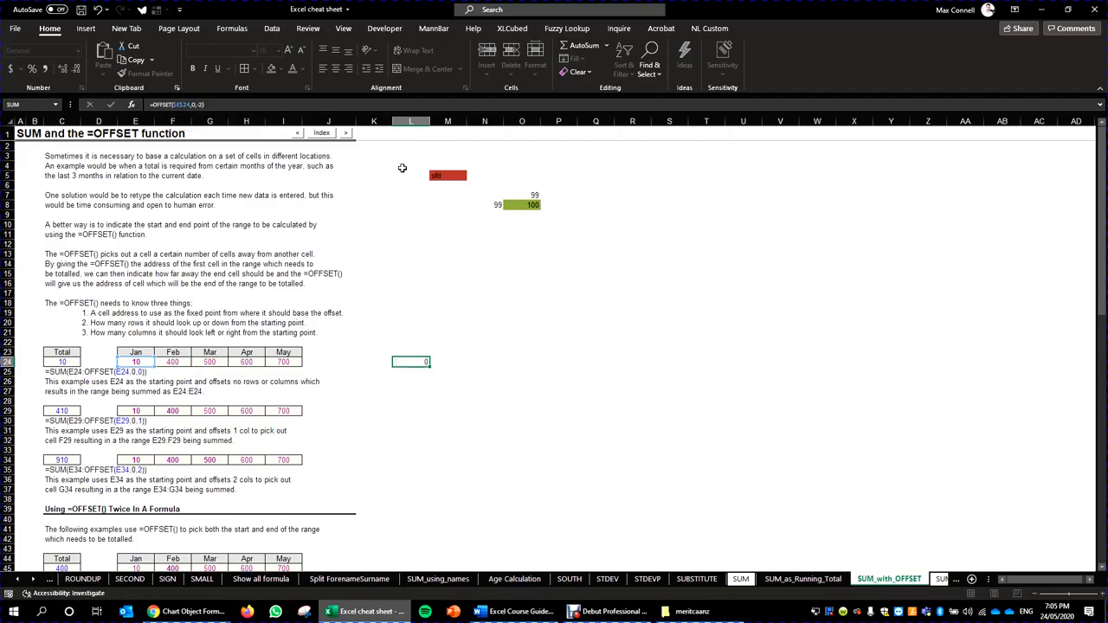
key(ctrl+Return)
click(62, 362)
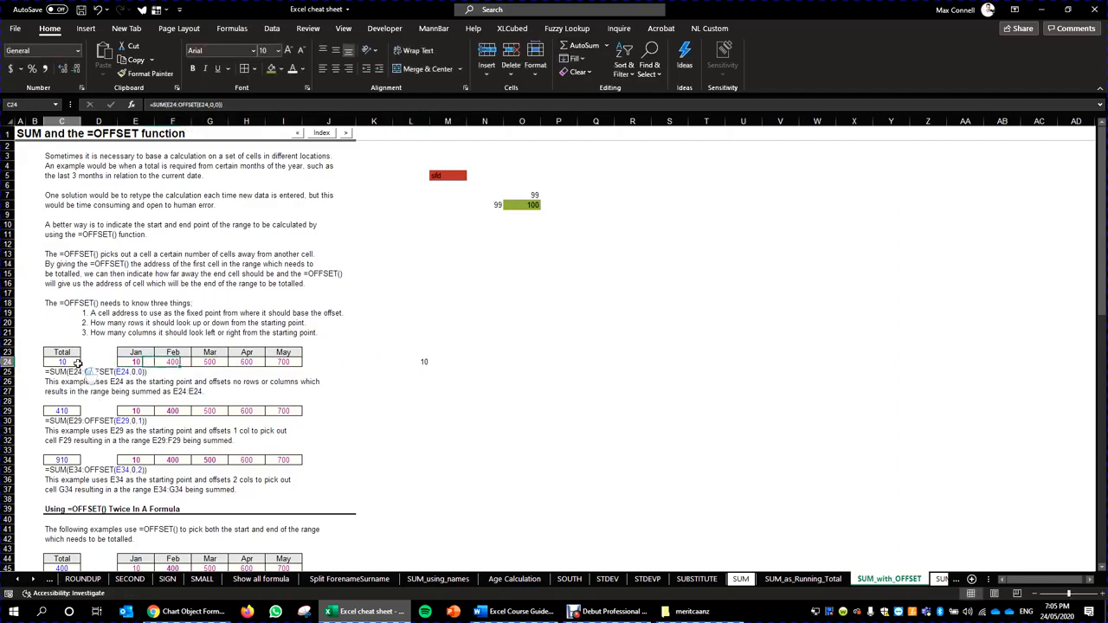
click(421, 362)
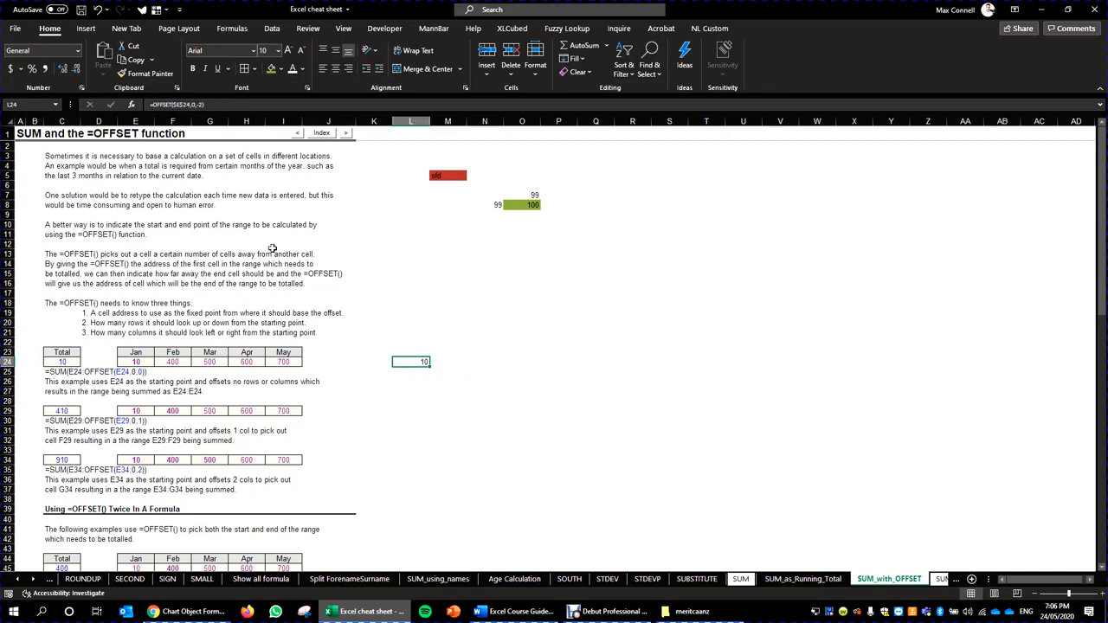
click(156, 105)
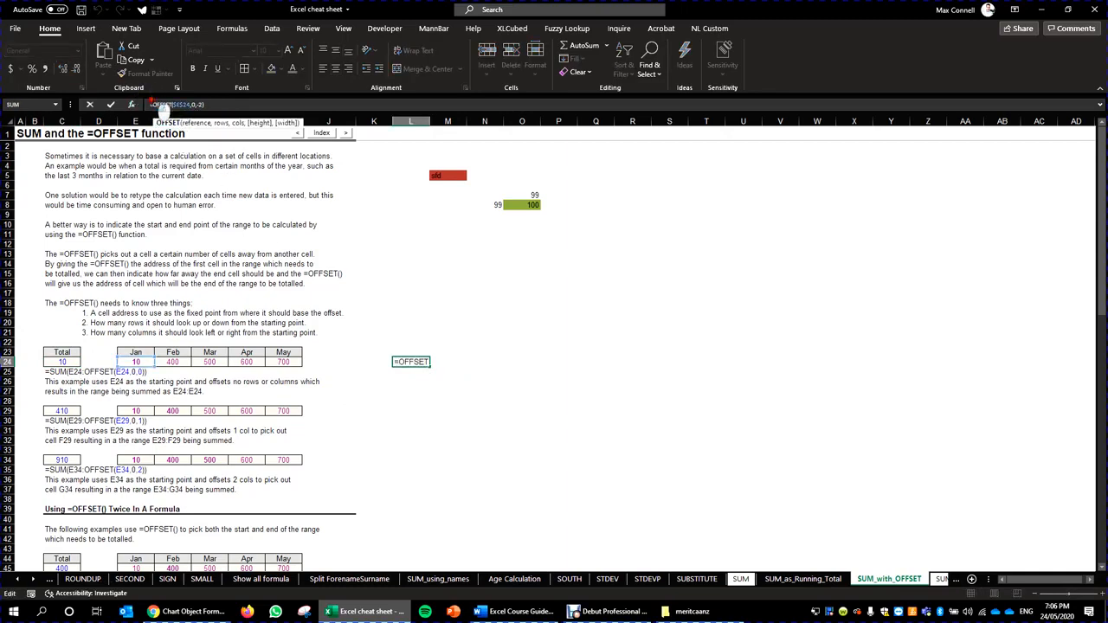
click(149, 104)
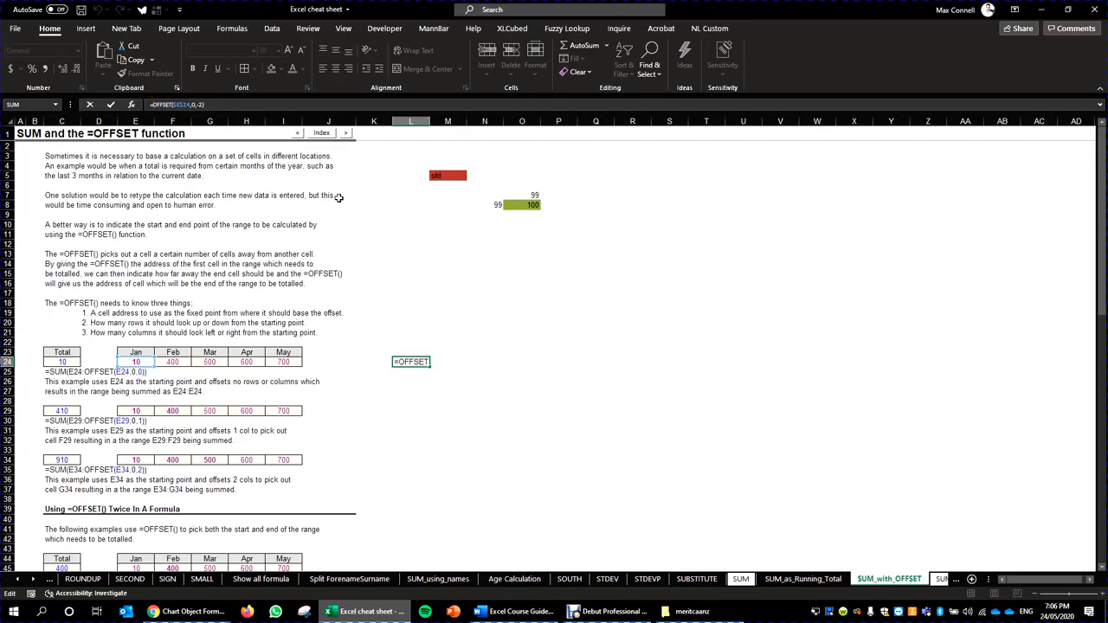
key(Escape)
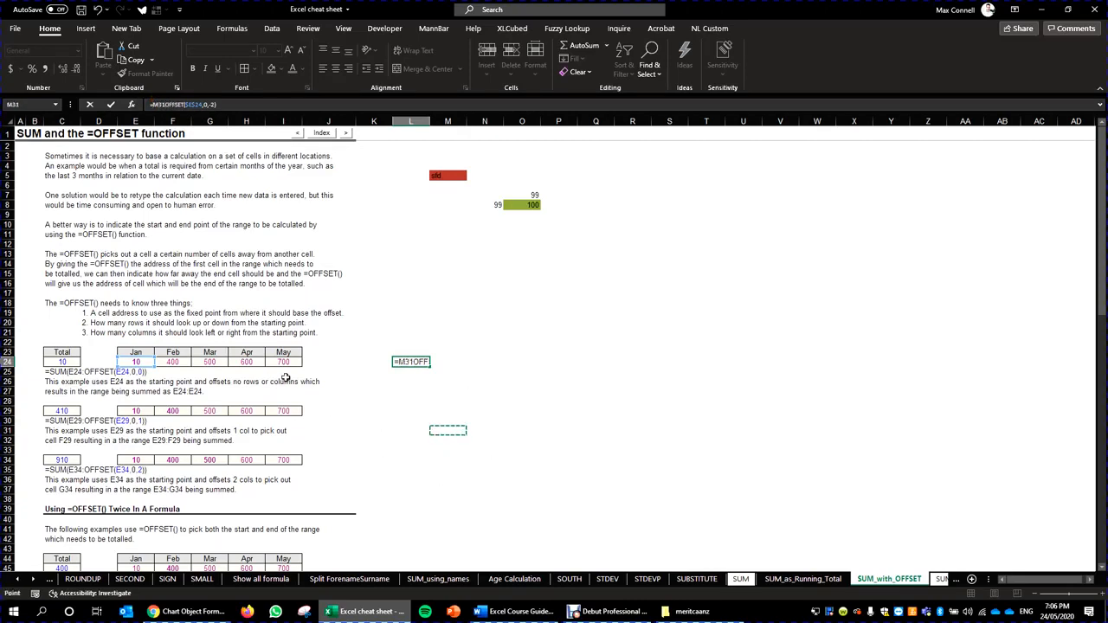
double_click(424, 361)
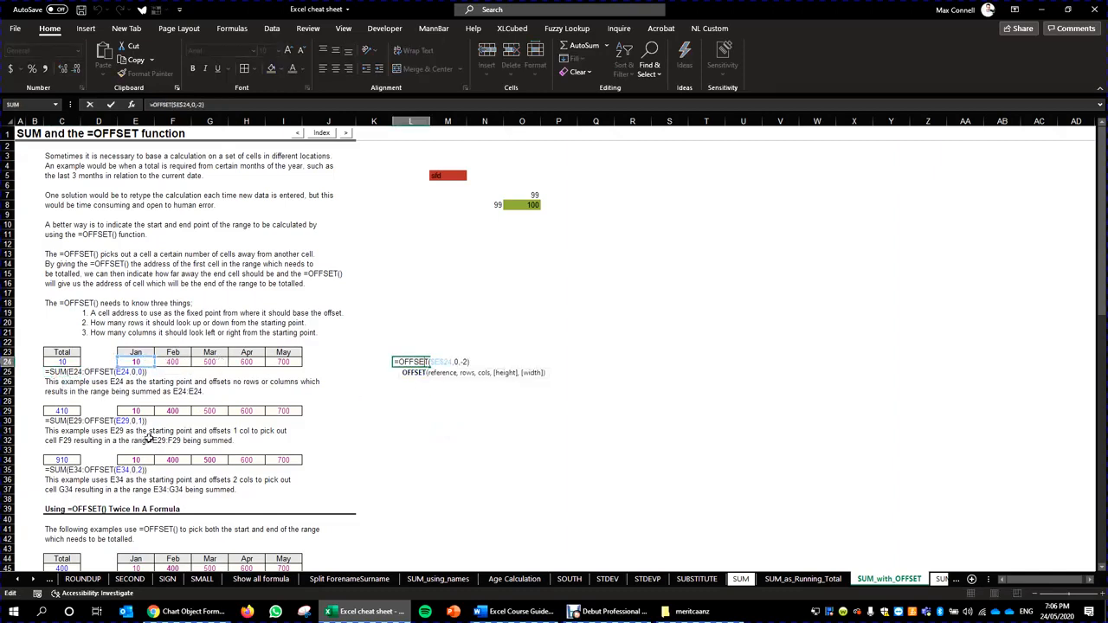
key(Escape)
Step: Enter =OFFSET($E$29,,1) in cell L29, using the January figure as an absolute starting reference with no row offset
click(175, 412)
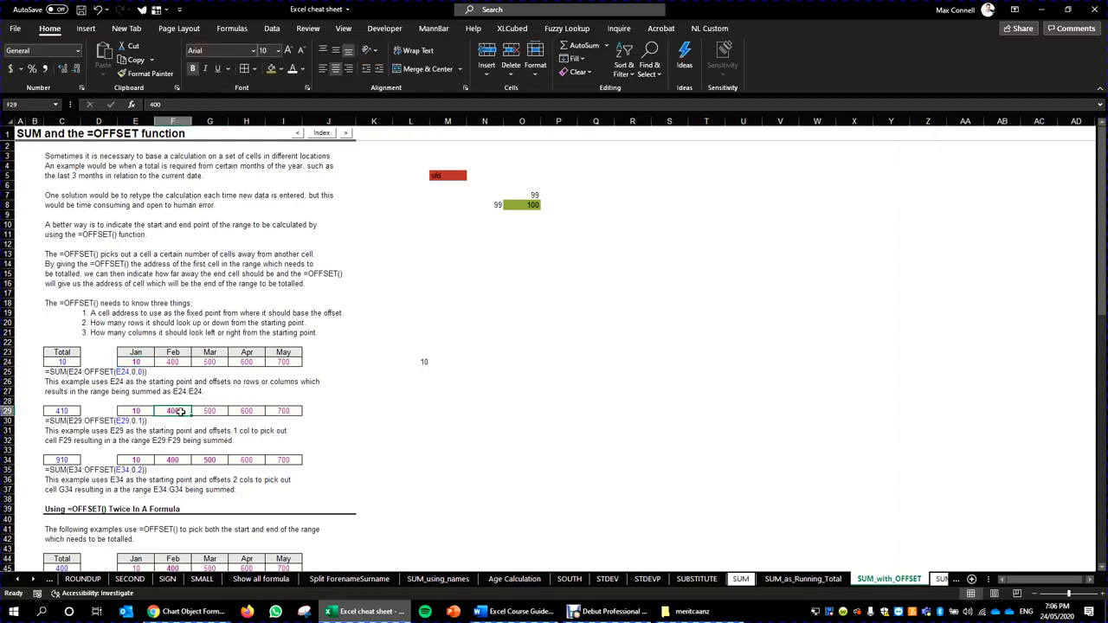
click(418, 354)
click(423, 411)
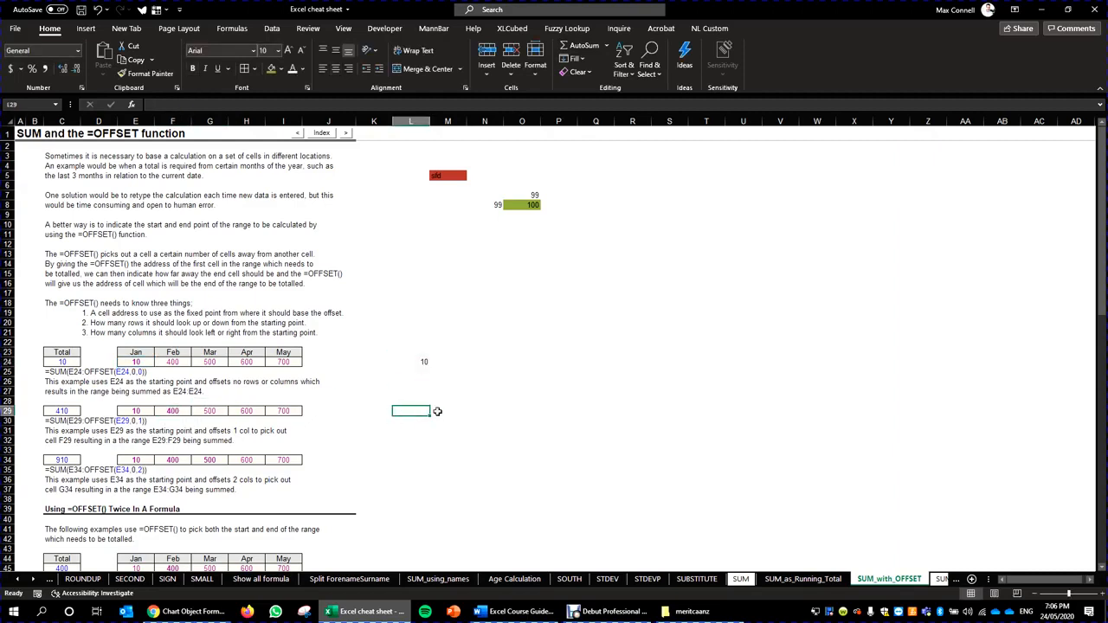
text(=offset()
key(Left)
key(Left)
key(Left)
key(Left)
key(Left)
key(Left)
key(Left)
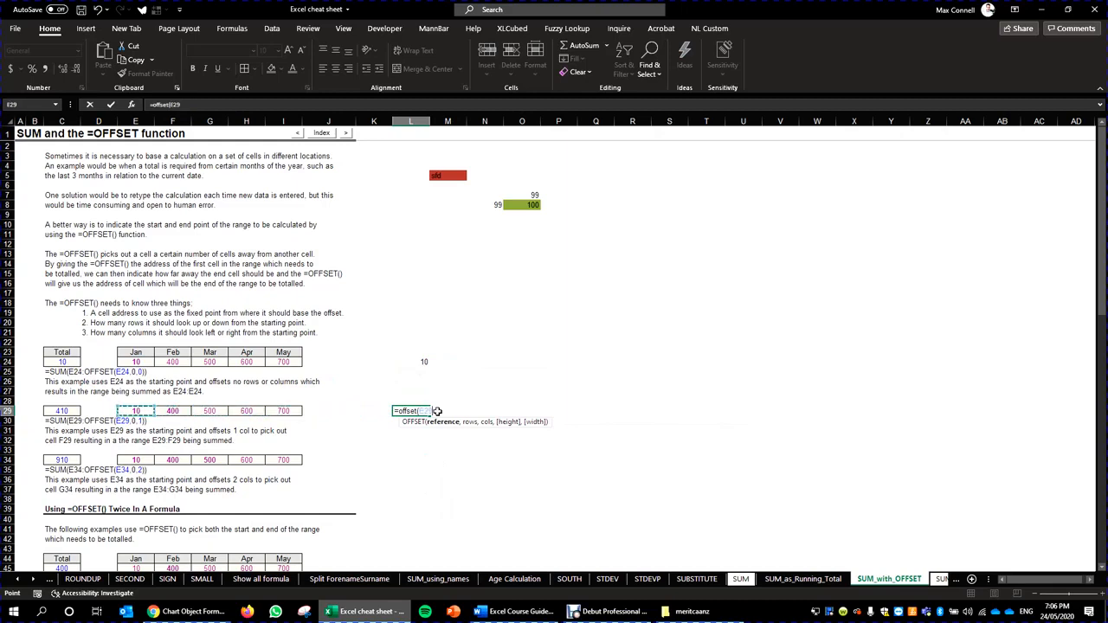
text(,)
key(F2)
key(Left)
key(F4)
key(Right)
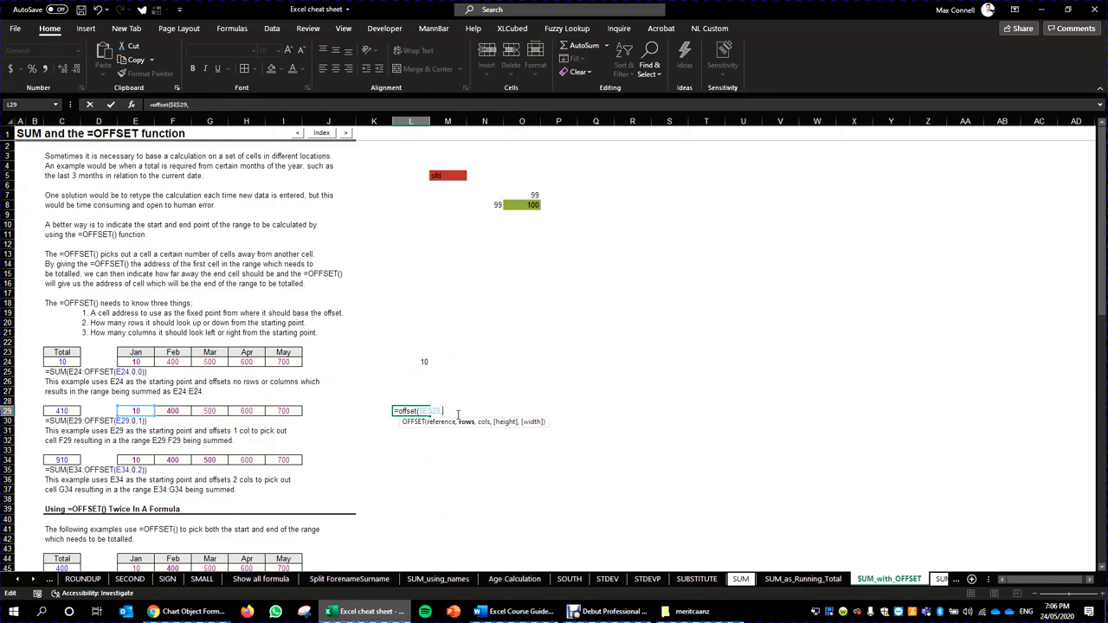
text(,1))
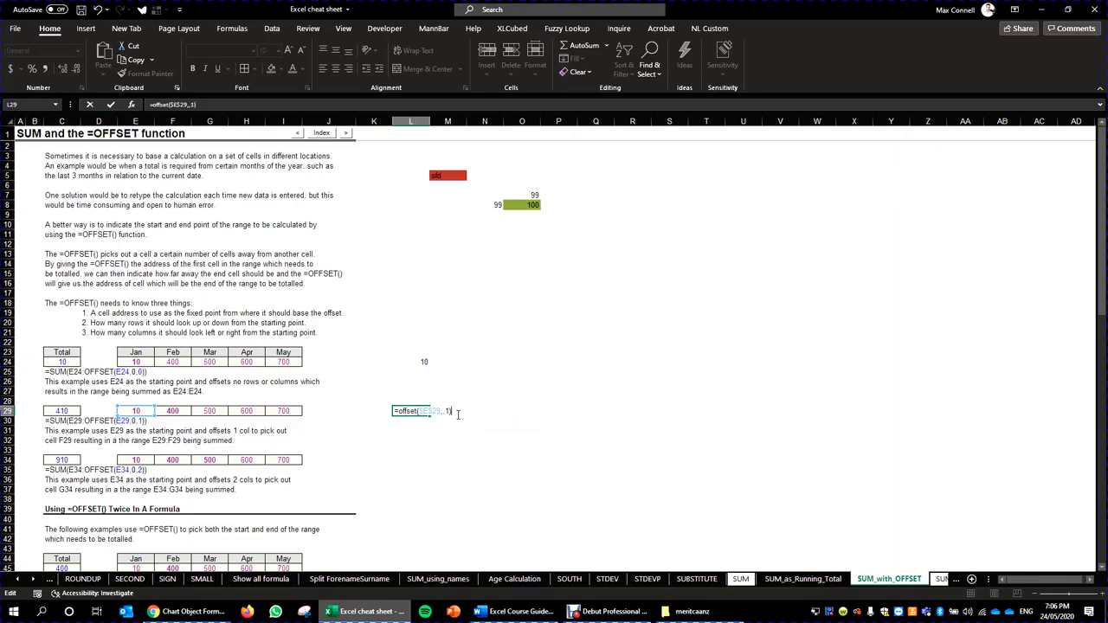
key(ctrl+Return)
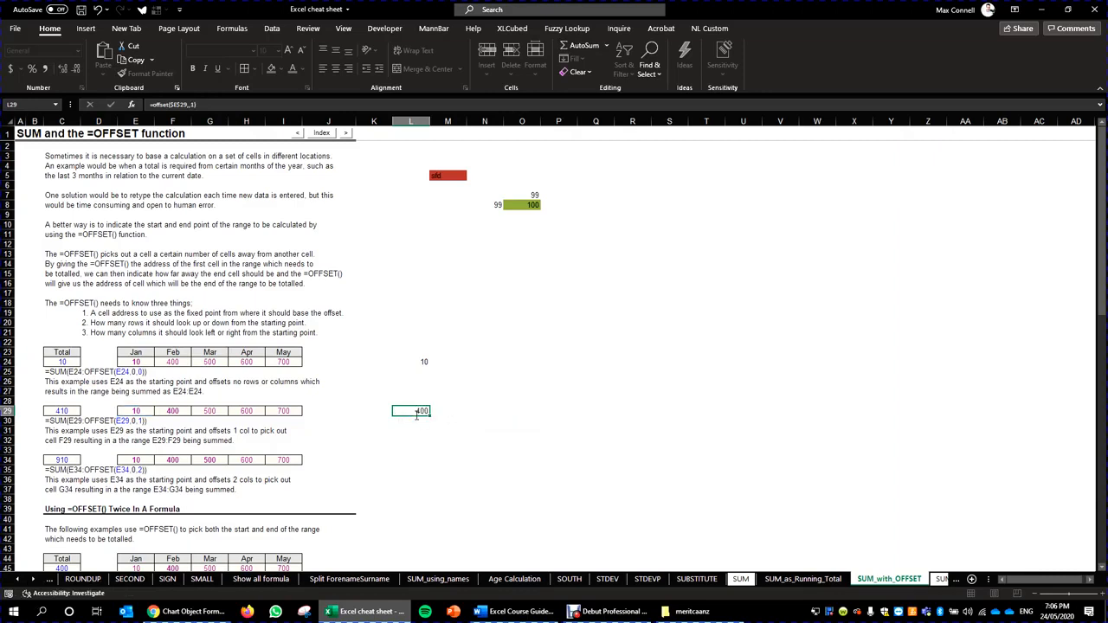
Step: Extend the formula in L29 to =SUM(E29:OFFSET($E$29,,1)) so it totals from January to the offset cell
click(149, 103)
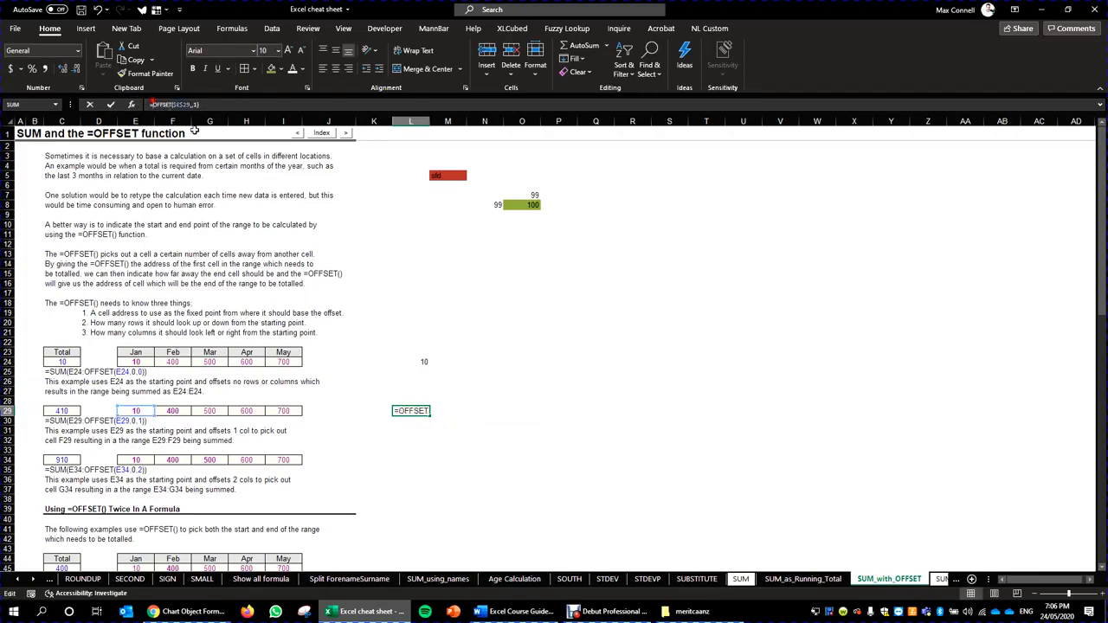
text(sum()
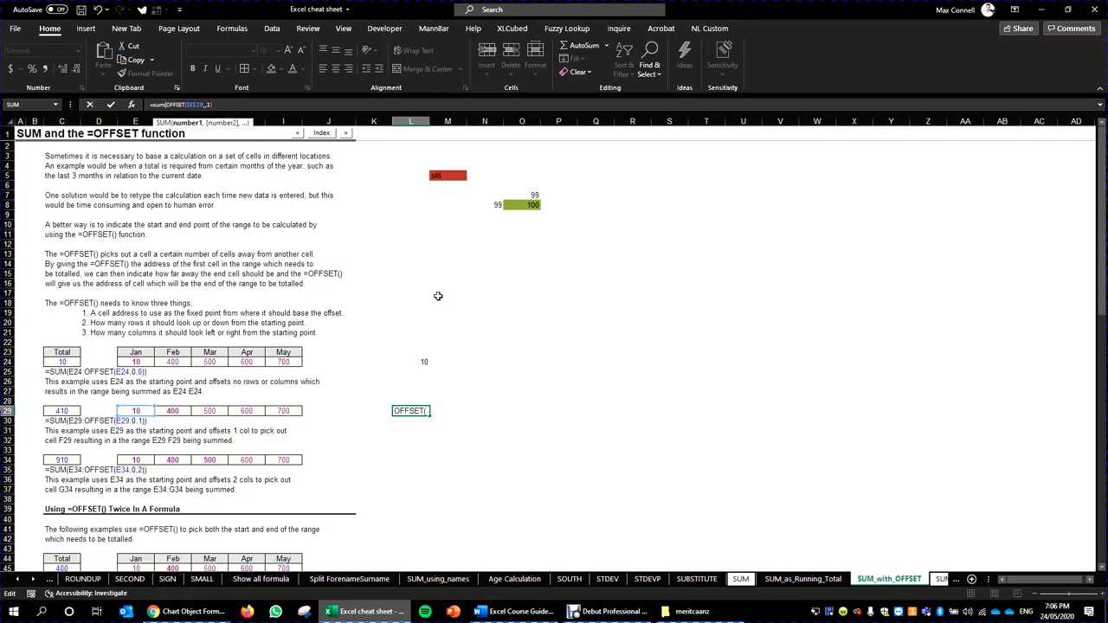
text(E29:)
click(284, 108)
key(ctrl+Return)
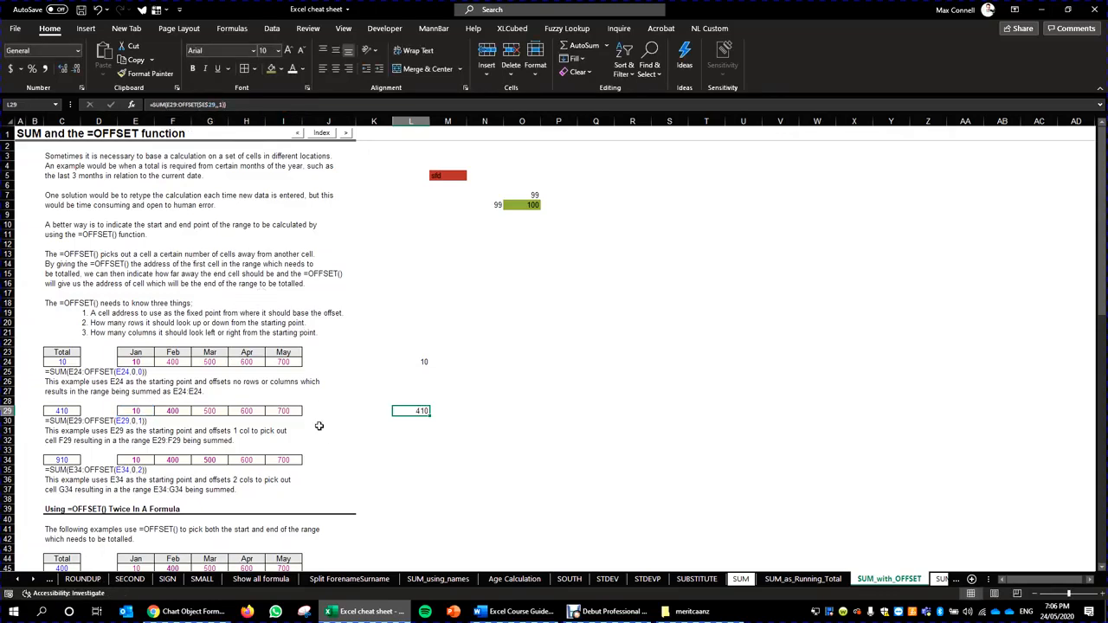
Step: Examine the SUM and OFFSET formula in L29, then the row 34 example's Total in C34 with its February and March figures
double_click(419, 408)
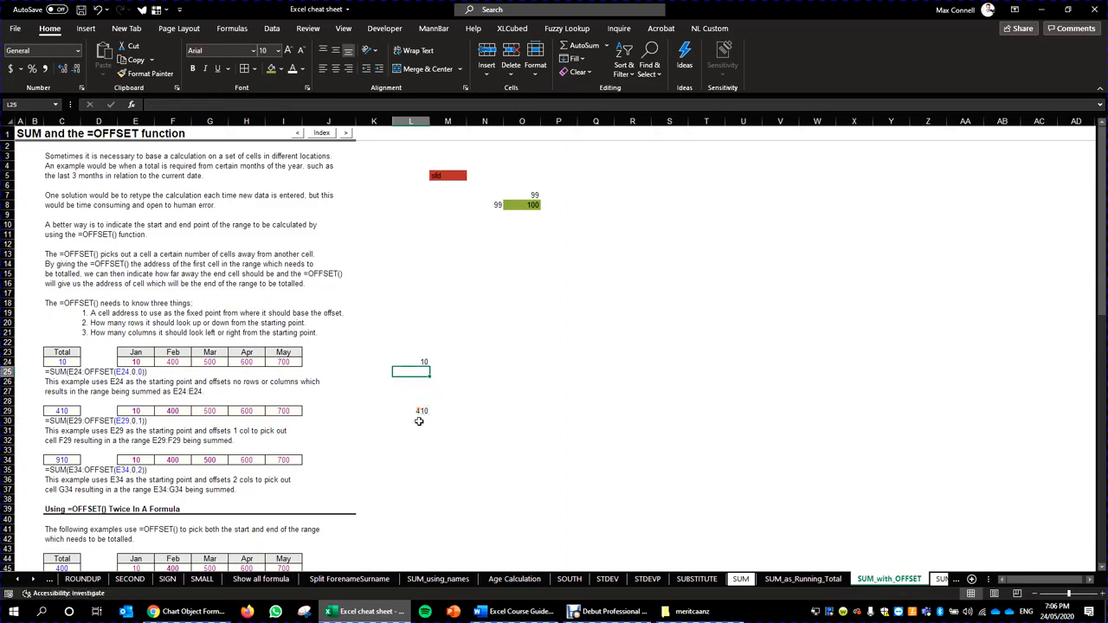
click(420, 411)
double_click(420, 411)
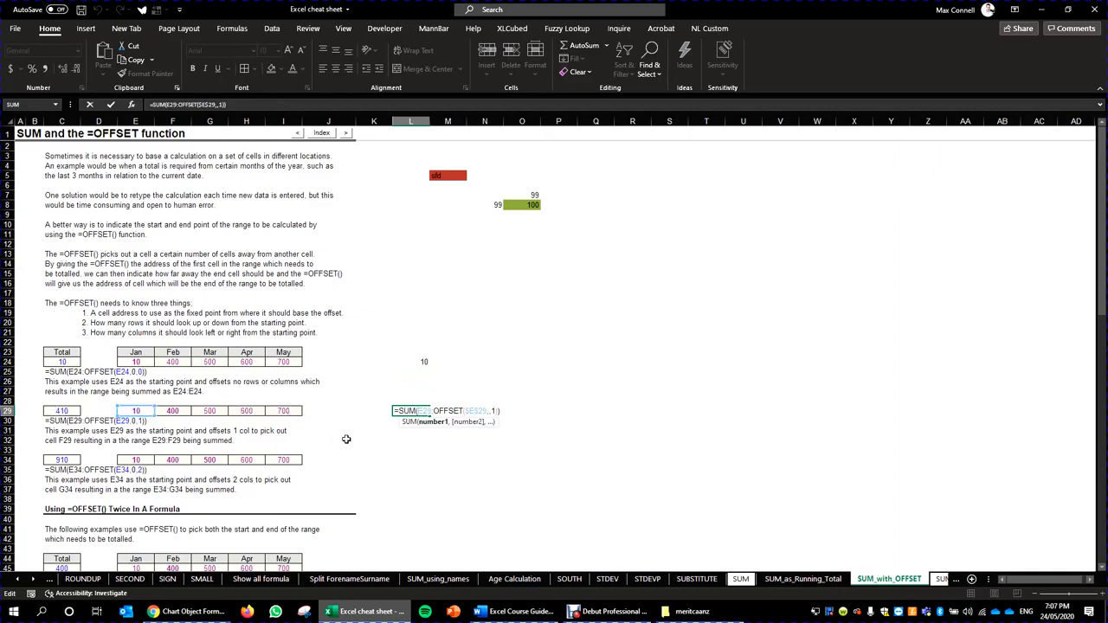
click(397, 480)
scroll(162, 469, down, 2)
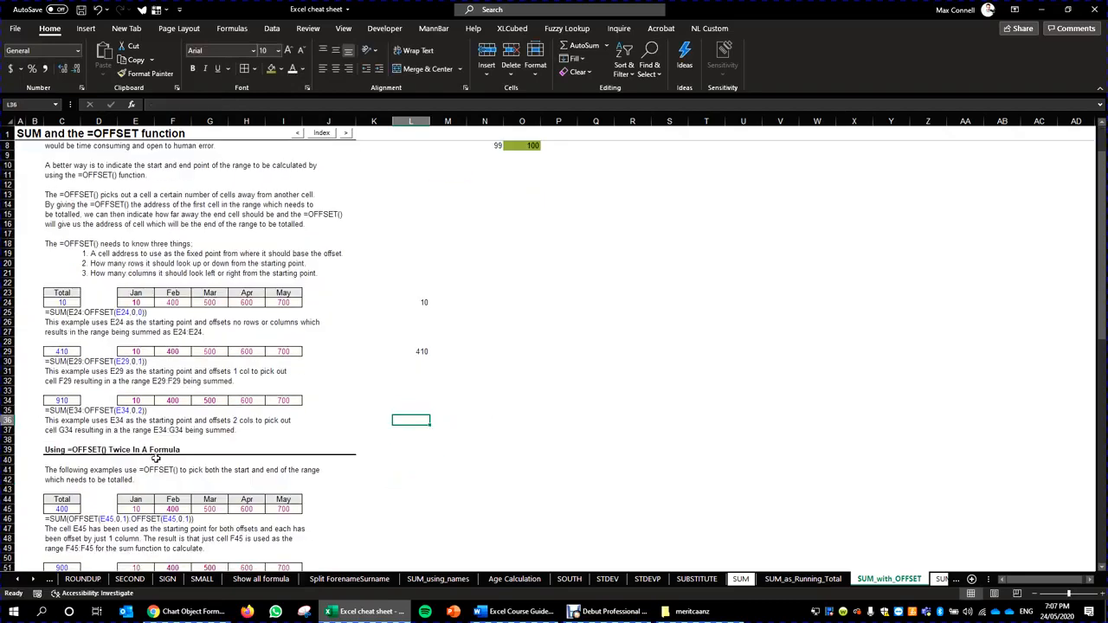
click(76, 401)
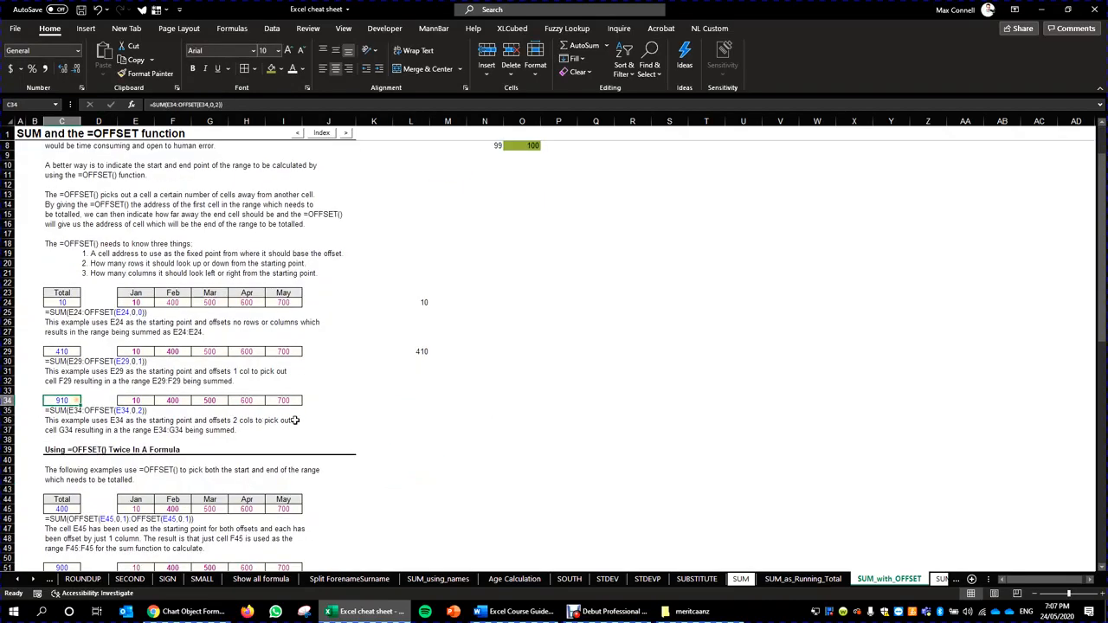
ctrl+click(176, 402)
ctrl+click(215, 401)
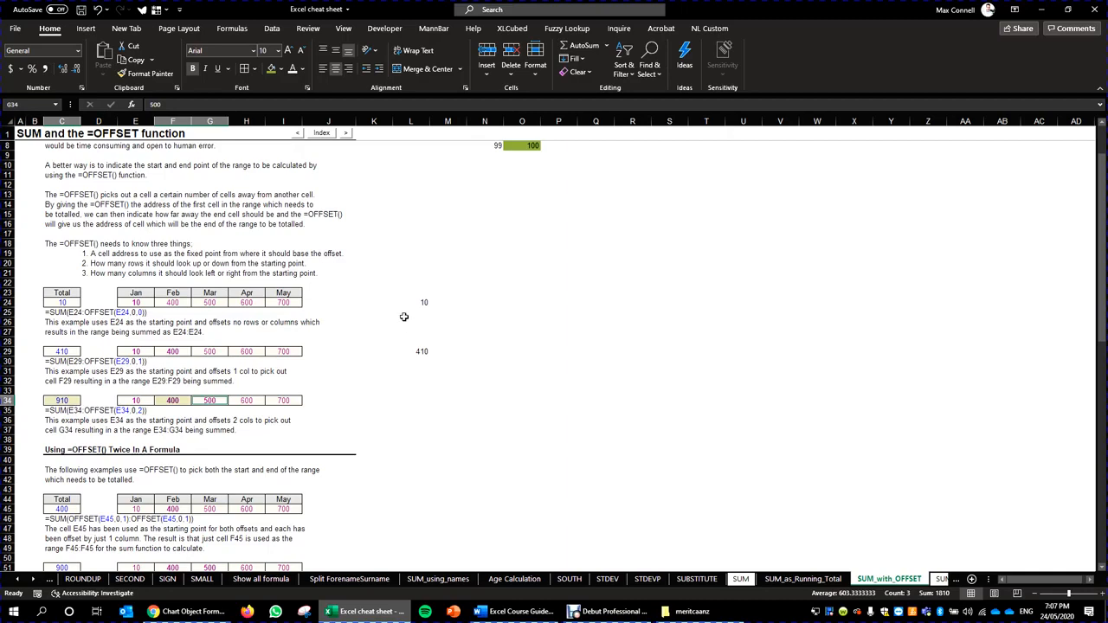
Step: Enter =OFFSET($E$34,,2) in cell L34 and compare it with the January and March figures in row 34
click(420, 342)
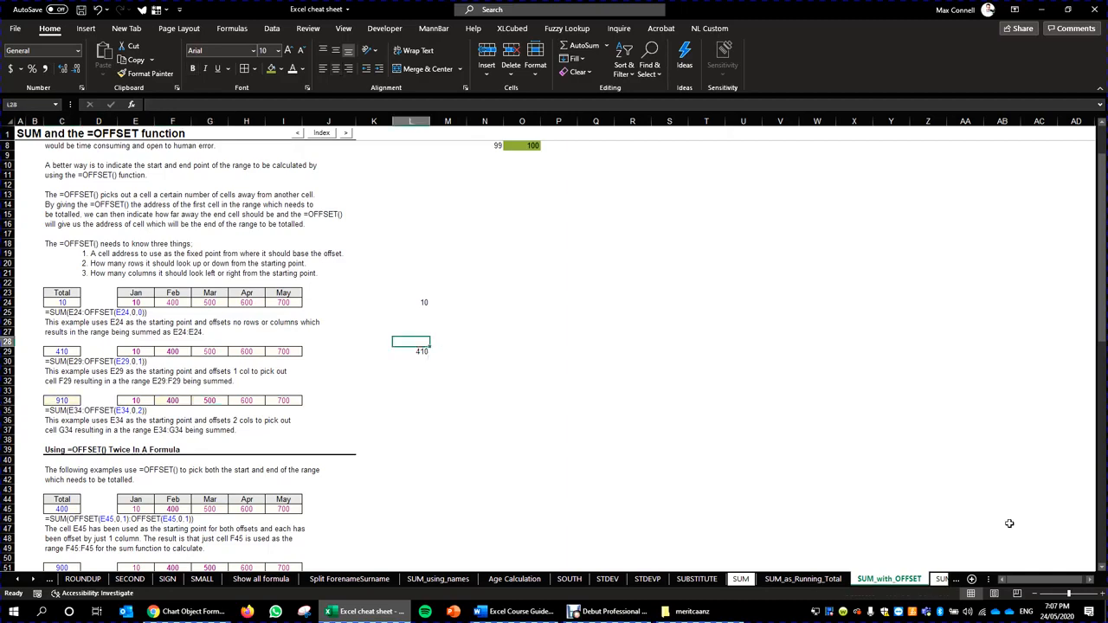
key(Down)
key(Down)
key(Down)
key(Down)
key(Down)
key(Down)
text(=)
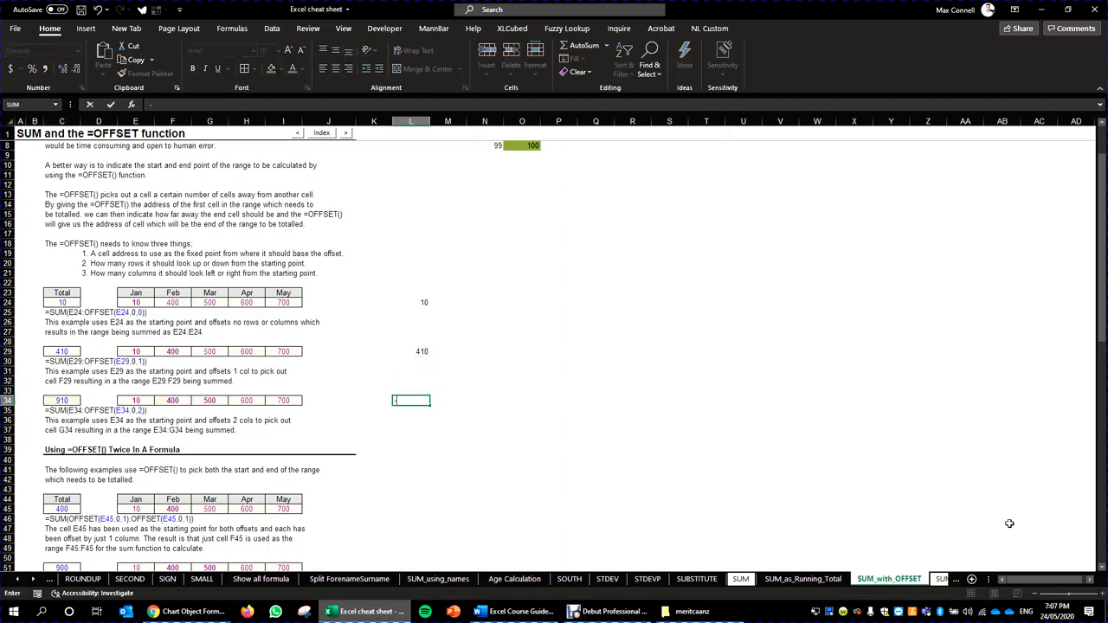
text(offset()
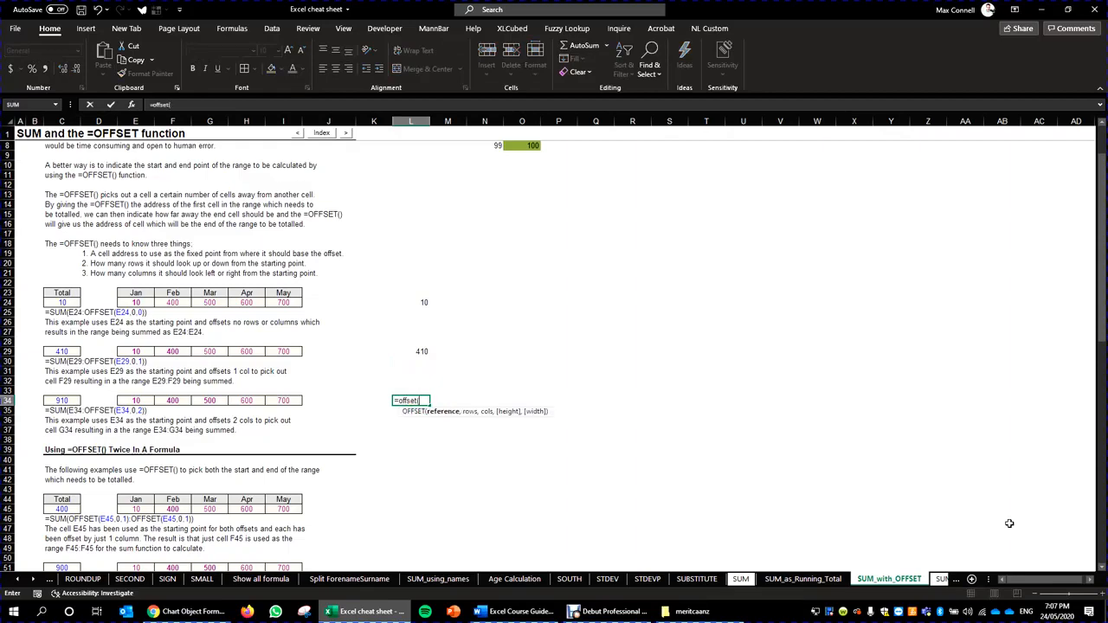
click(130, 400)
key(F4)
text(,)
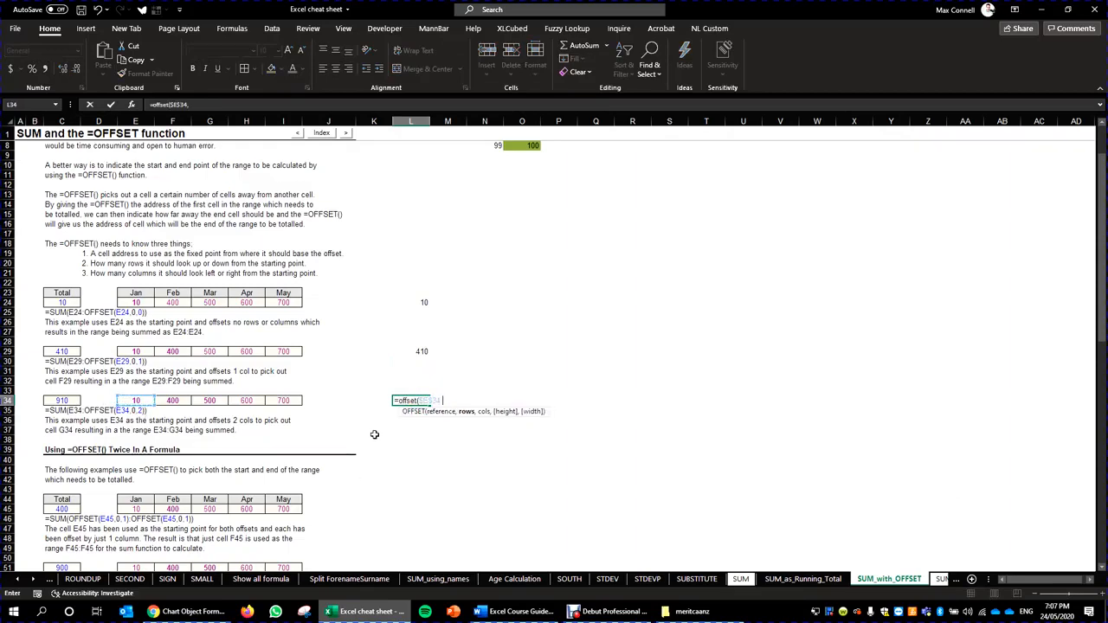
text(,2))
key(BackSpace)
text())
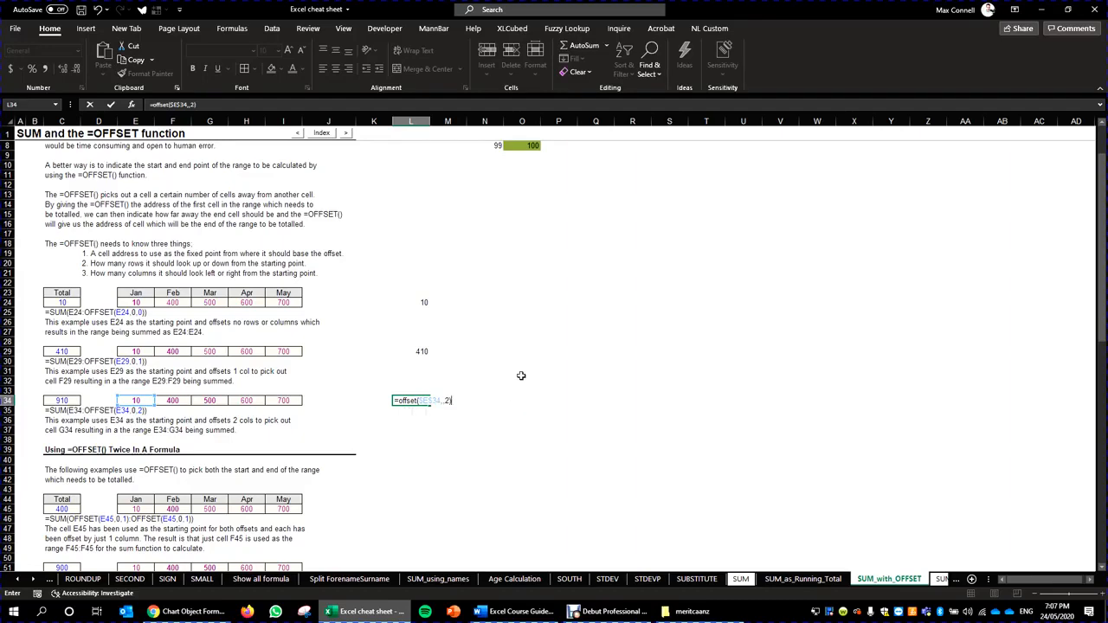
key(ctrl+Return)
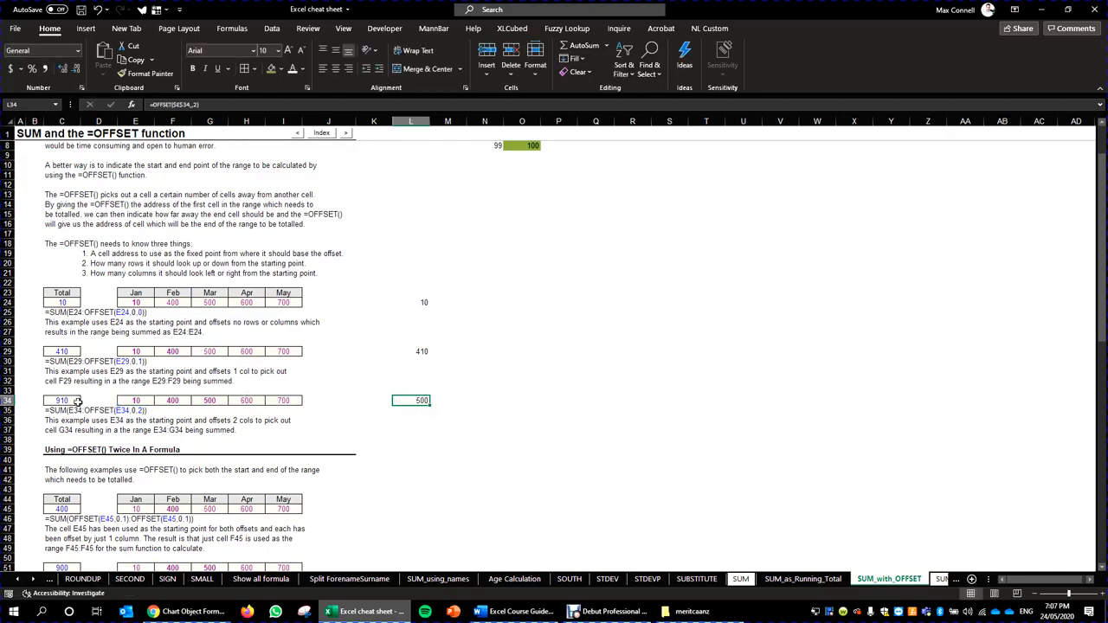
click(126, 403)
click(213, 402)
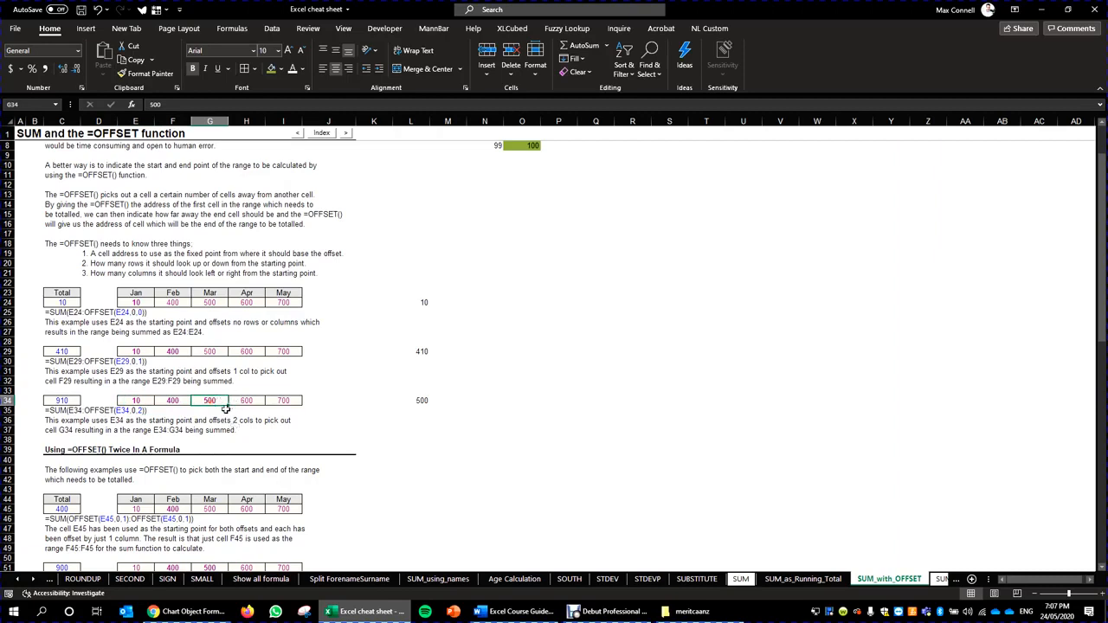
Step: Extend the formula in L34 to =SUM(C34:OFFSET($E$34,,2)), summing from C34 to the offset cell
click(398, 401)
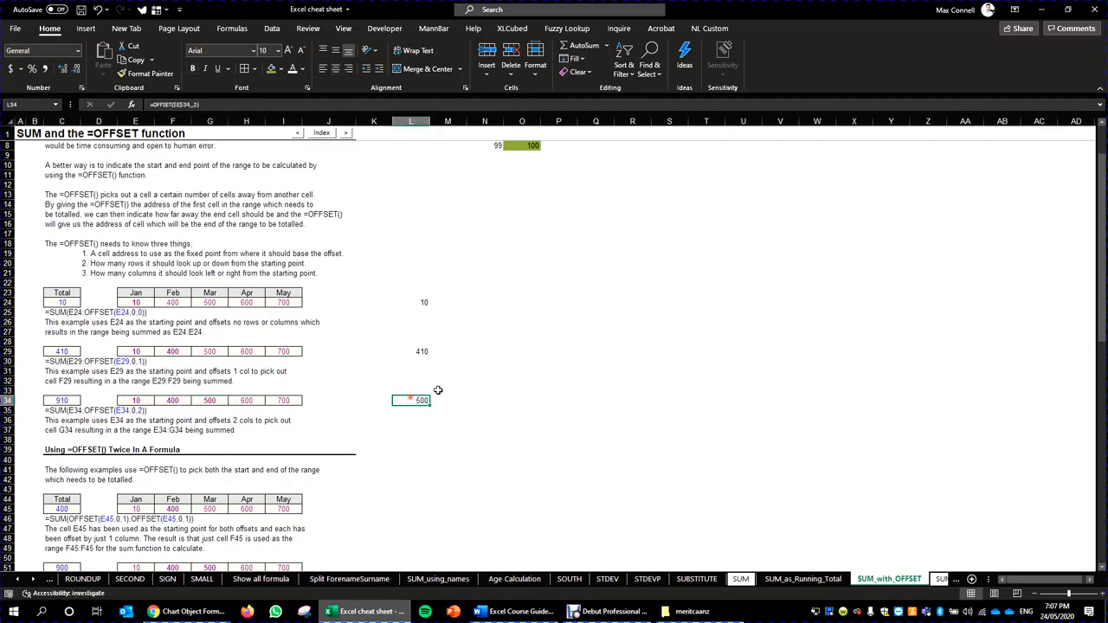
key(F2)
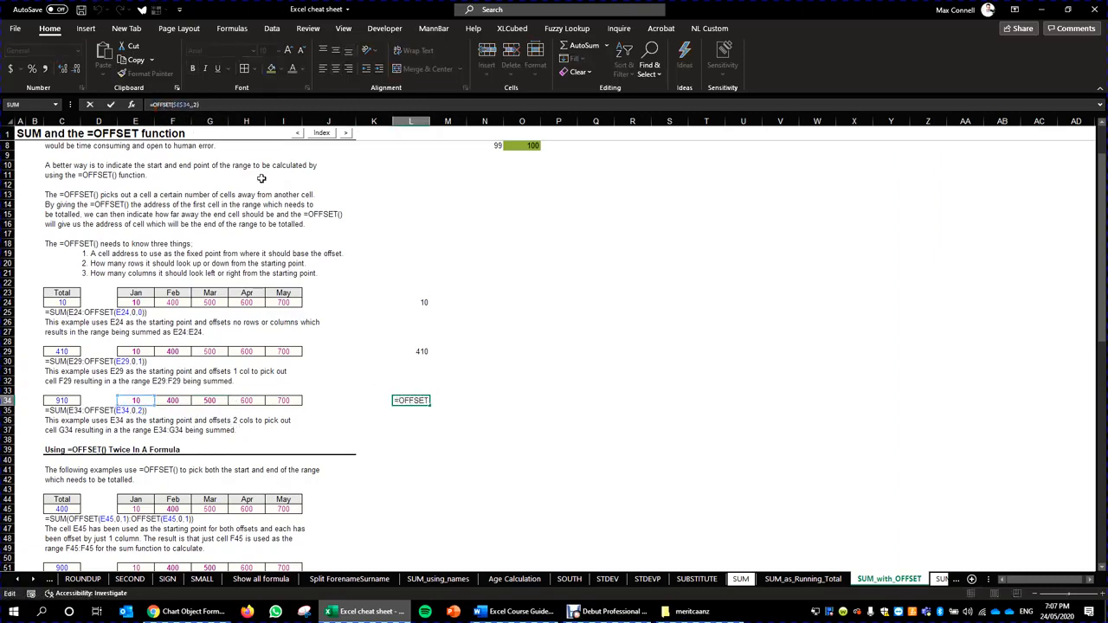
text(sum()
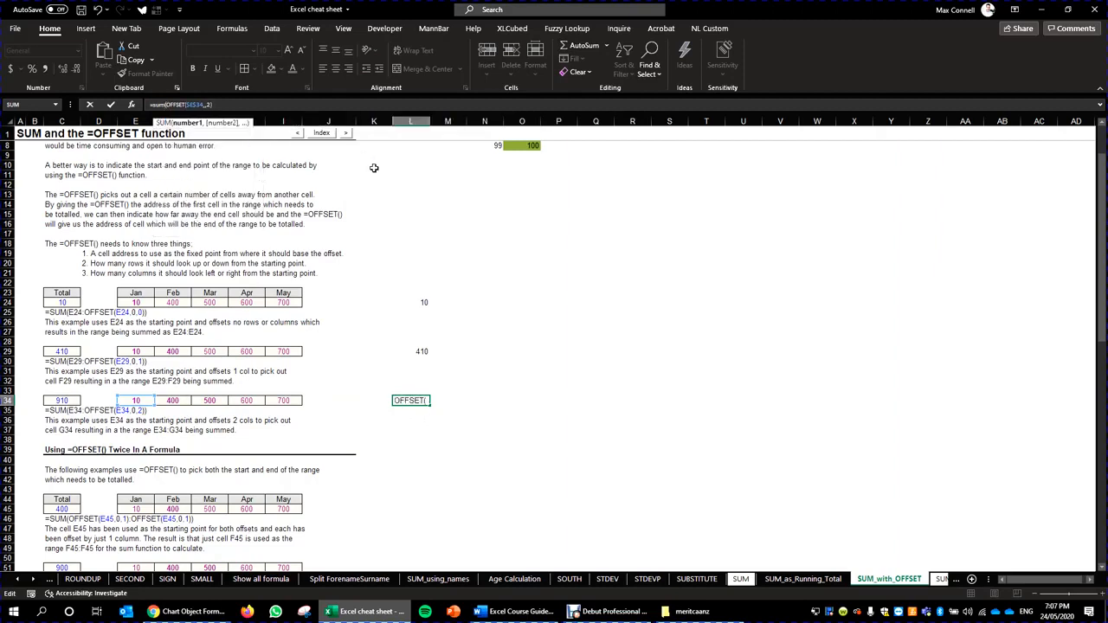
click(62, 401)
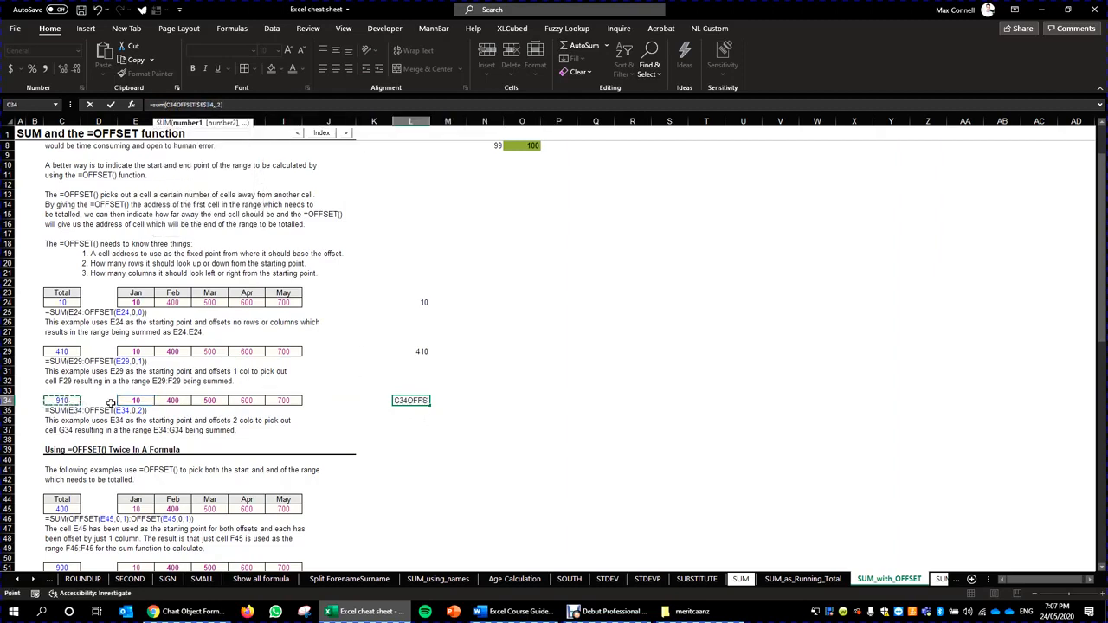
key(F8)
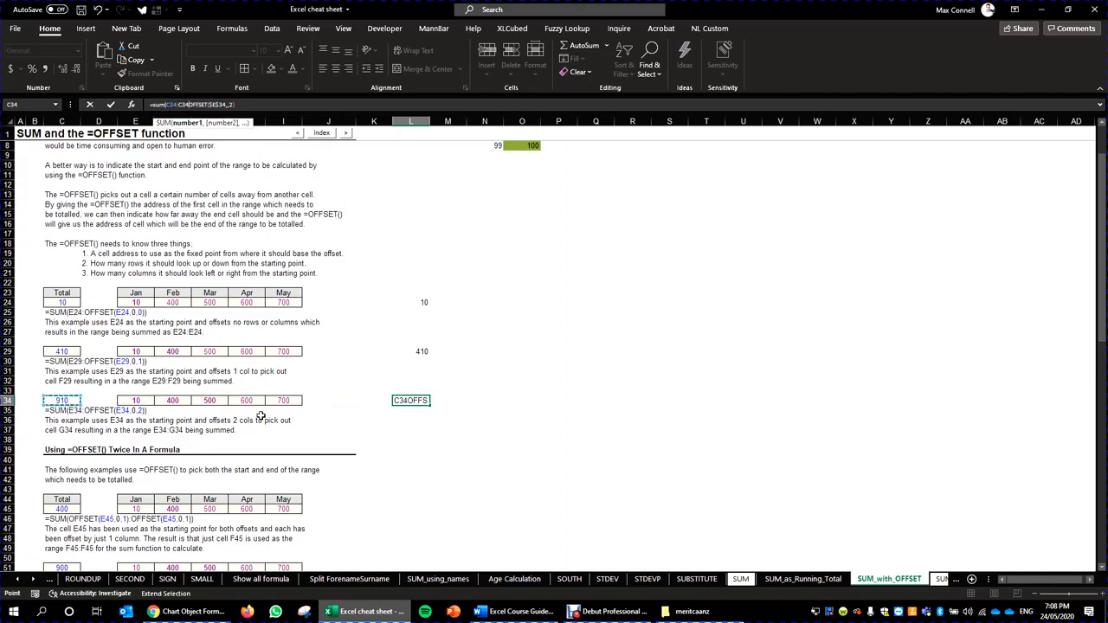
key(BackSpace)
key(BackSpace)
key(BackSpace)
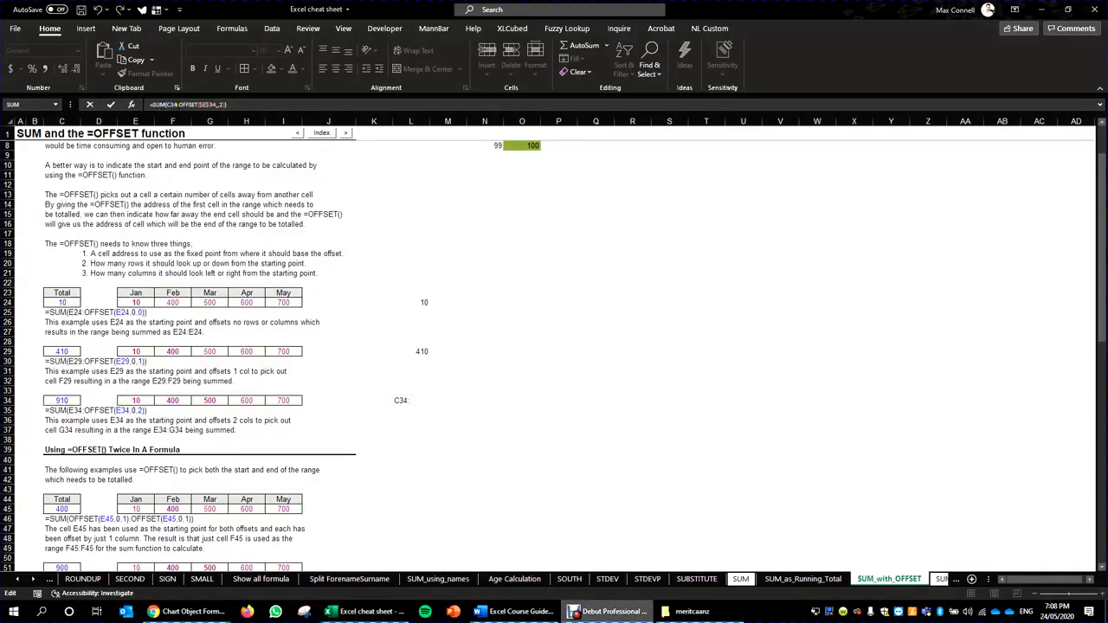
click(174, 105)
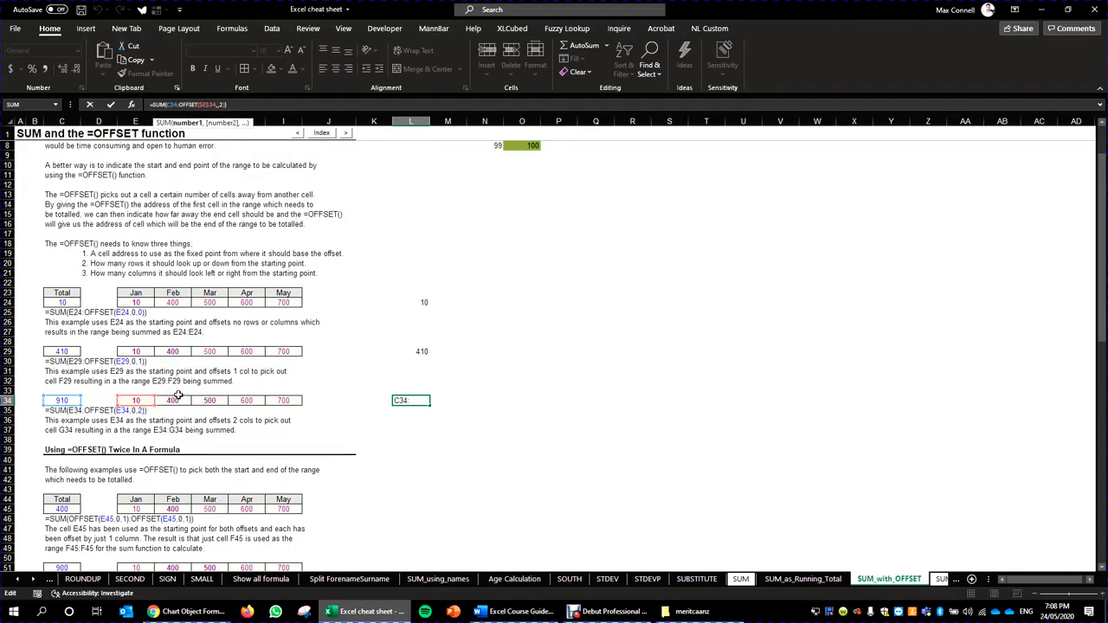
key(ctrl+Return)
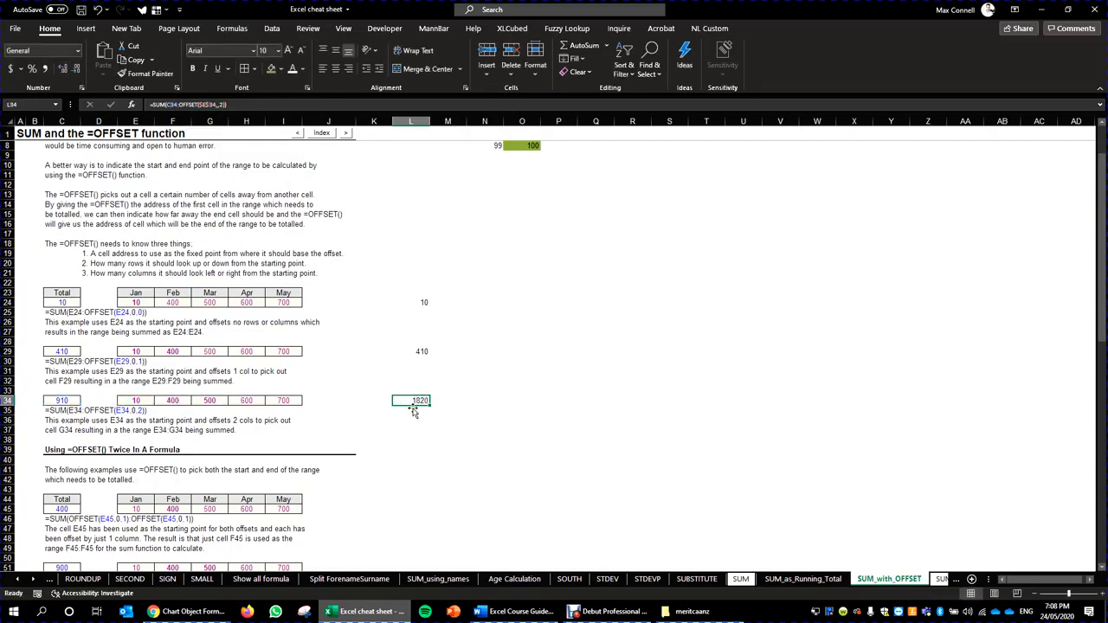
Step: Correct the range start in L34 to January's cell, making the formula =SUM(E34:OFFSET($E$34,,2))
click(422, 400)
double_click(421, 400)
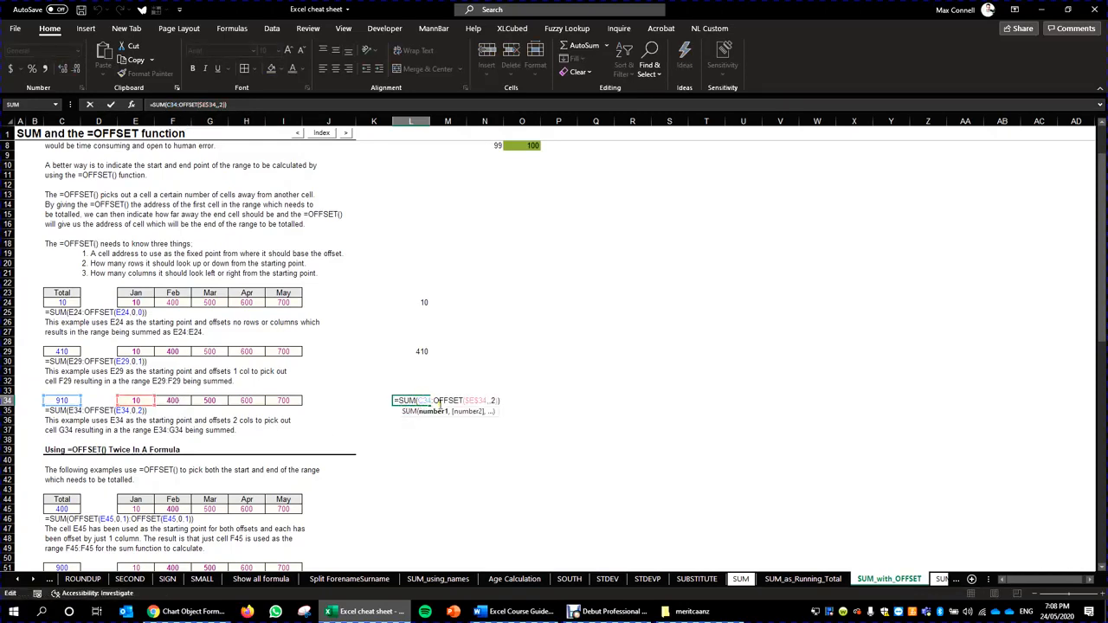
text(e)
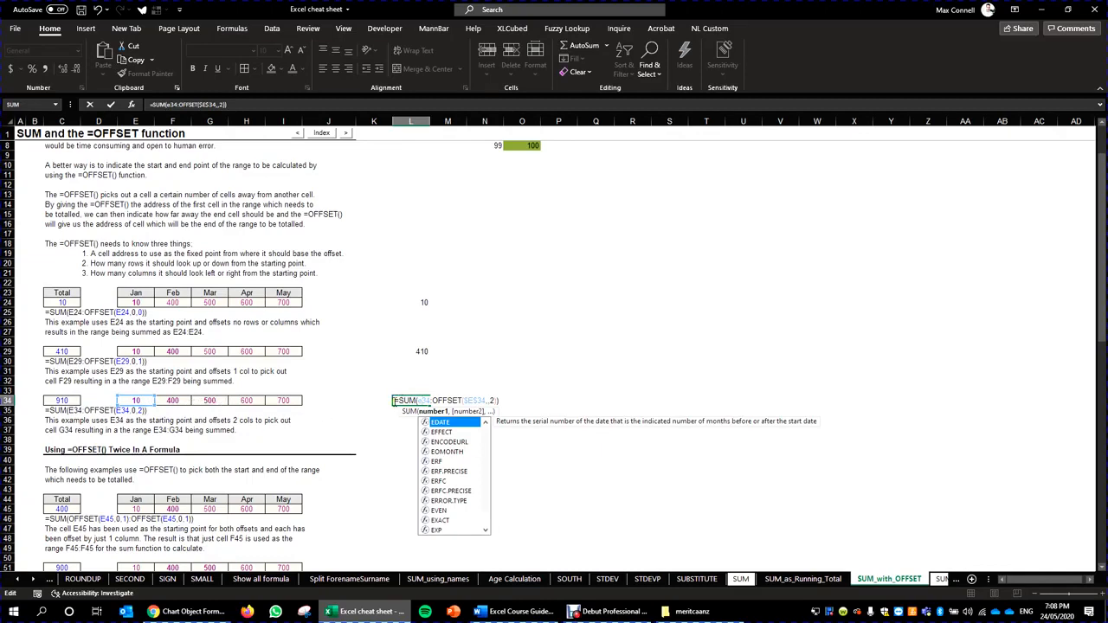
key(ctrl+Return)
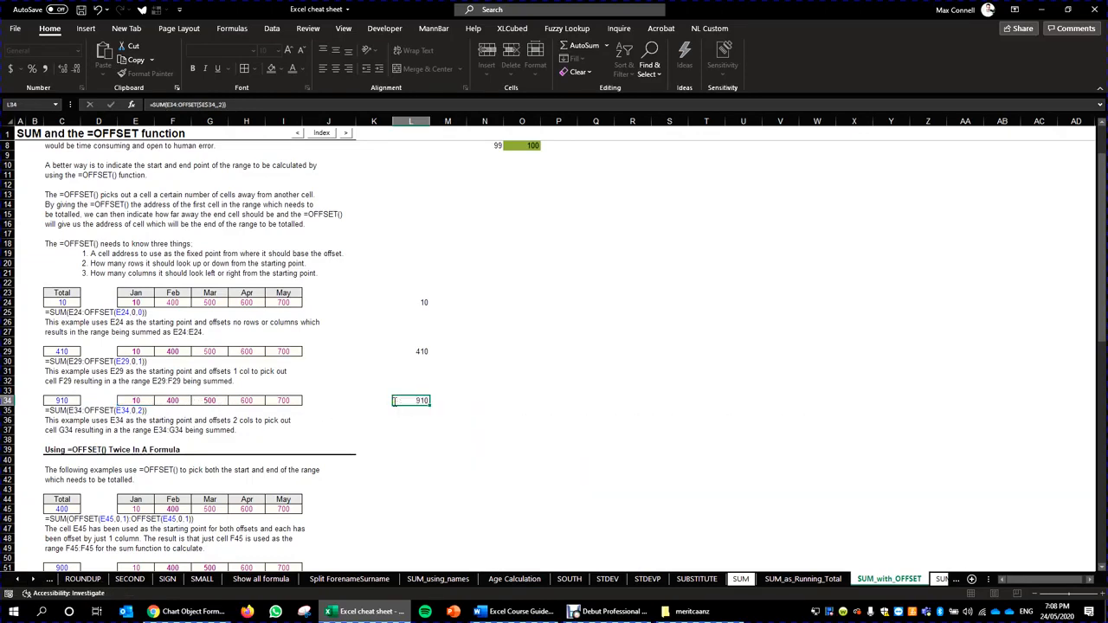
click(430, 430)
text(=sum()
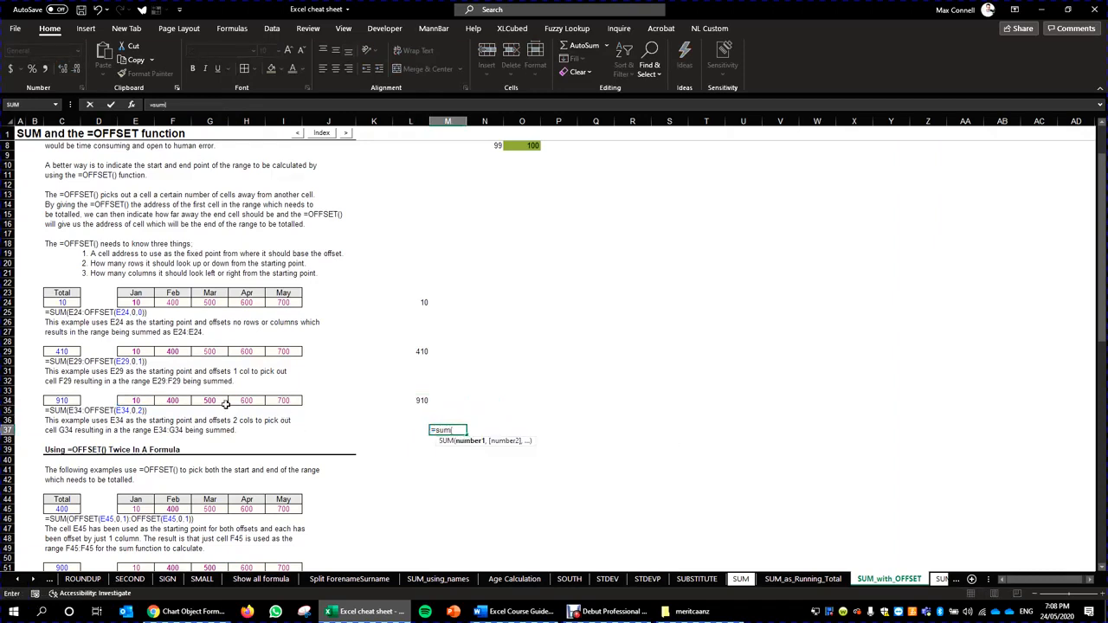
click(126, 400)
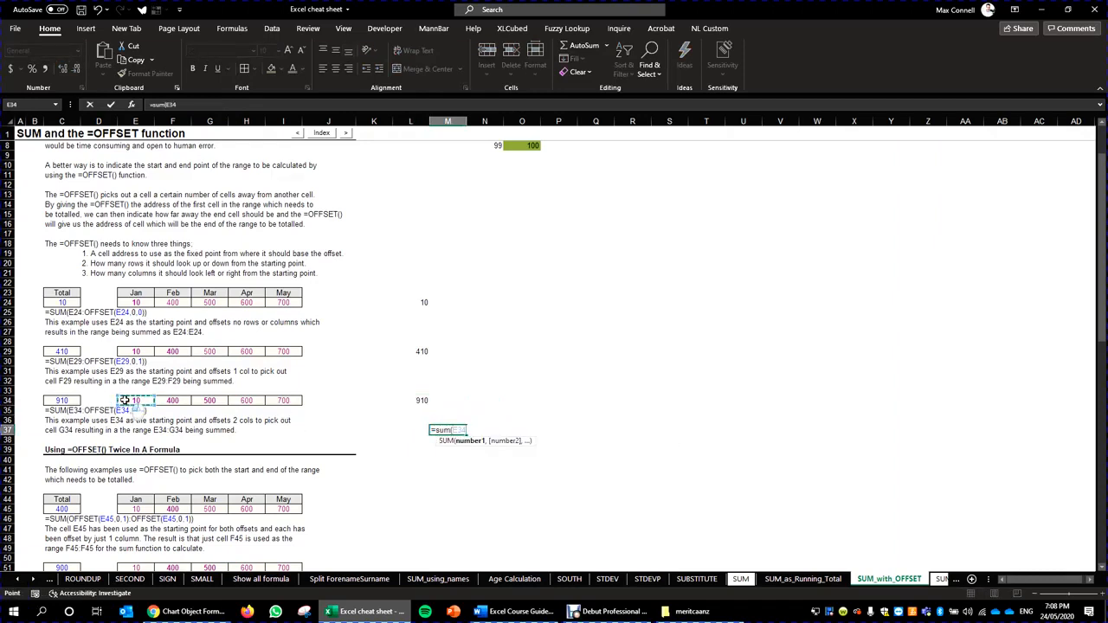
drag(126, 400, 218, 401)
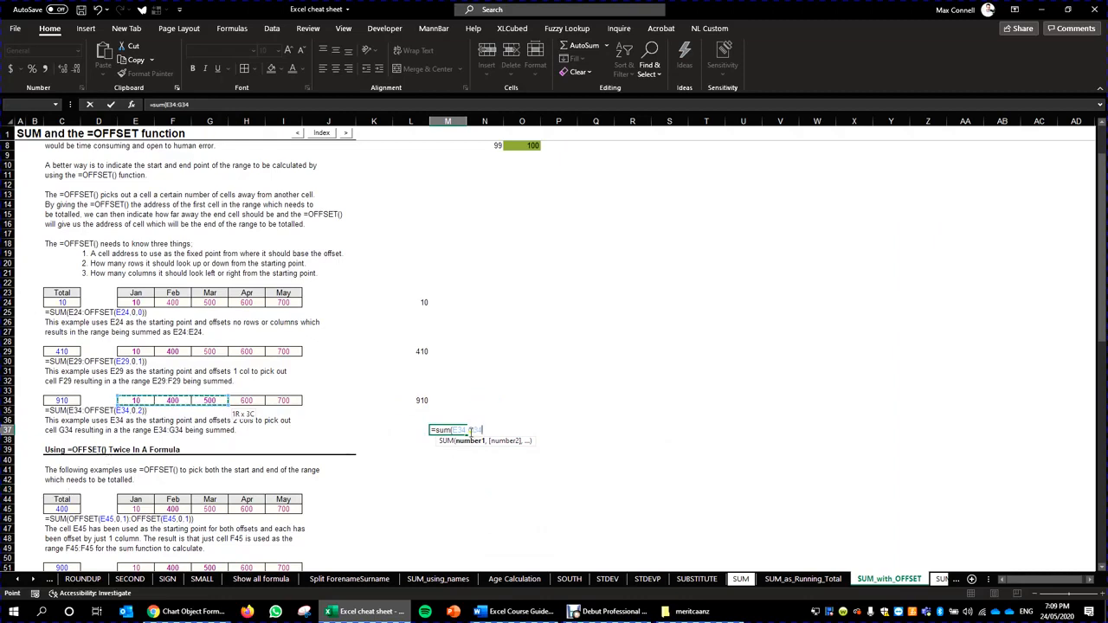
key(Escape)
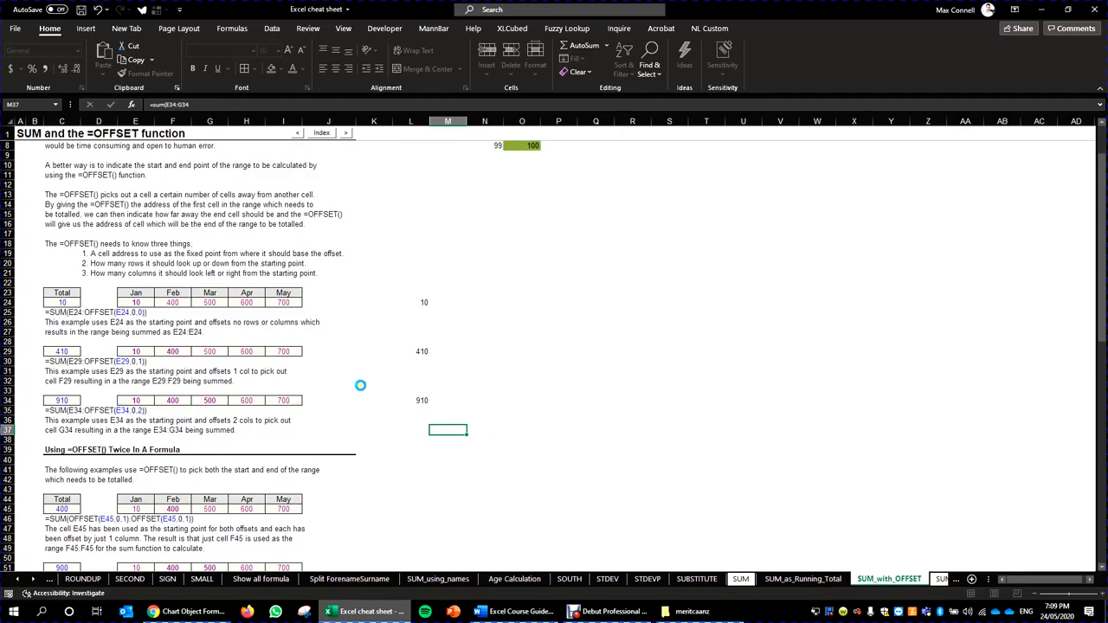
Step: Look through the examples that use OFFSET twice in a formula and the start and end month example below them
scroll(368, 374, down, 3)
scroll(371, 371, down, 11)
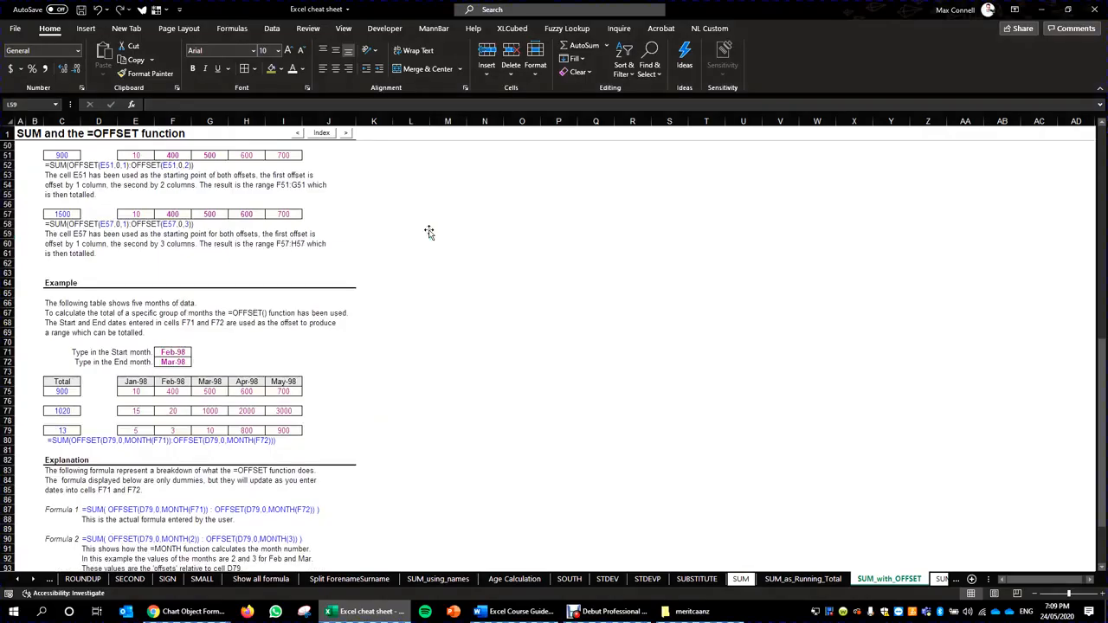
click(428, 233)
scroll(389, 291, up, 6)
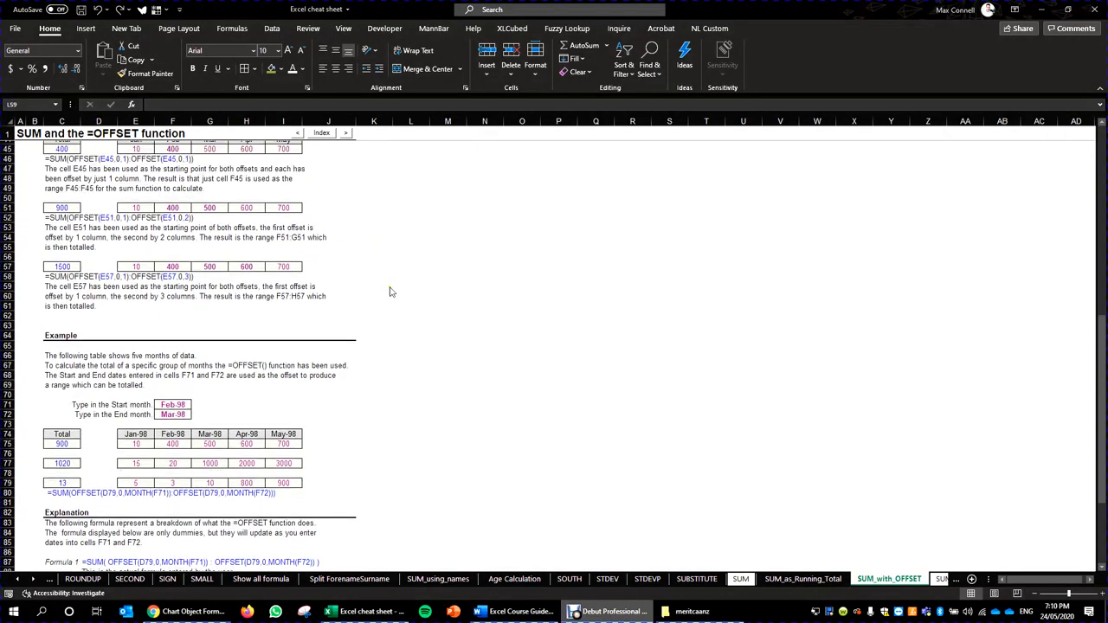
scroll(372, 327, down, 4)
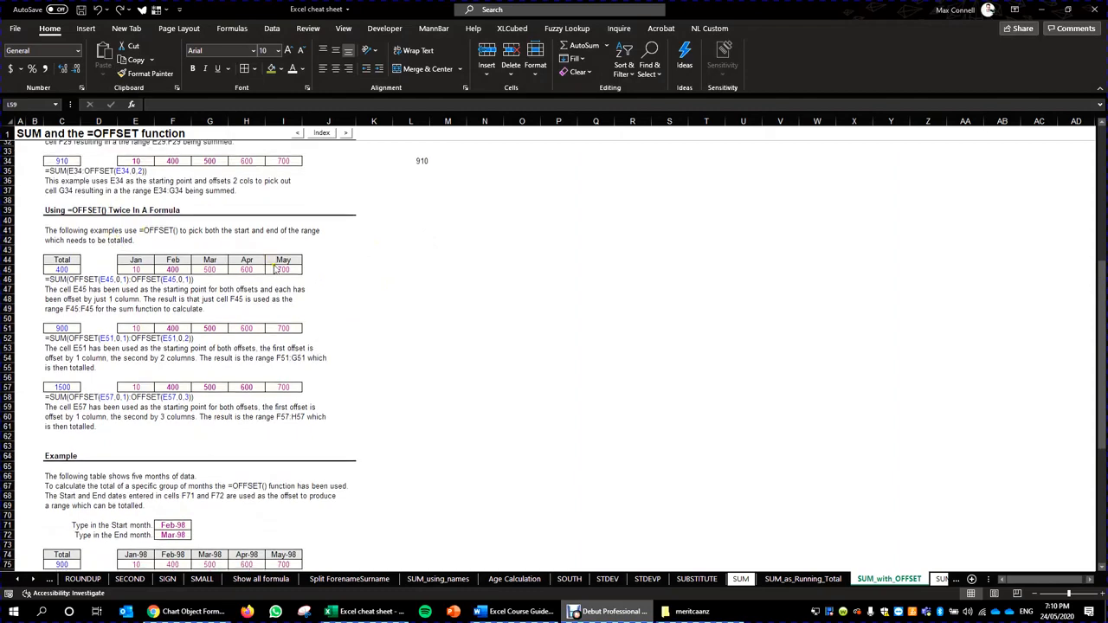
click(391, 274)
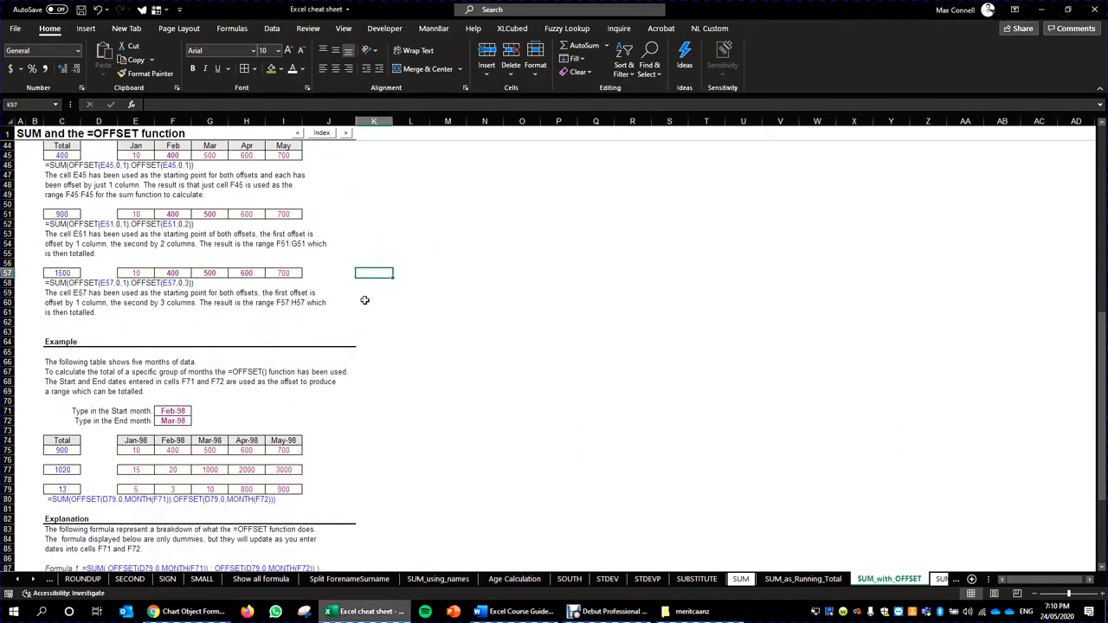
key(Down)
key(Down)
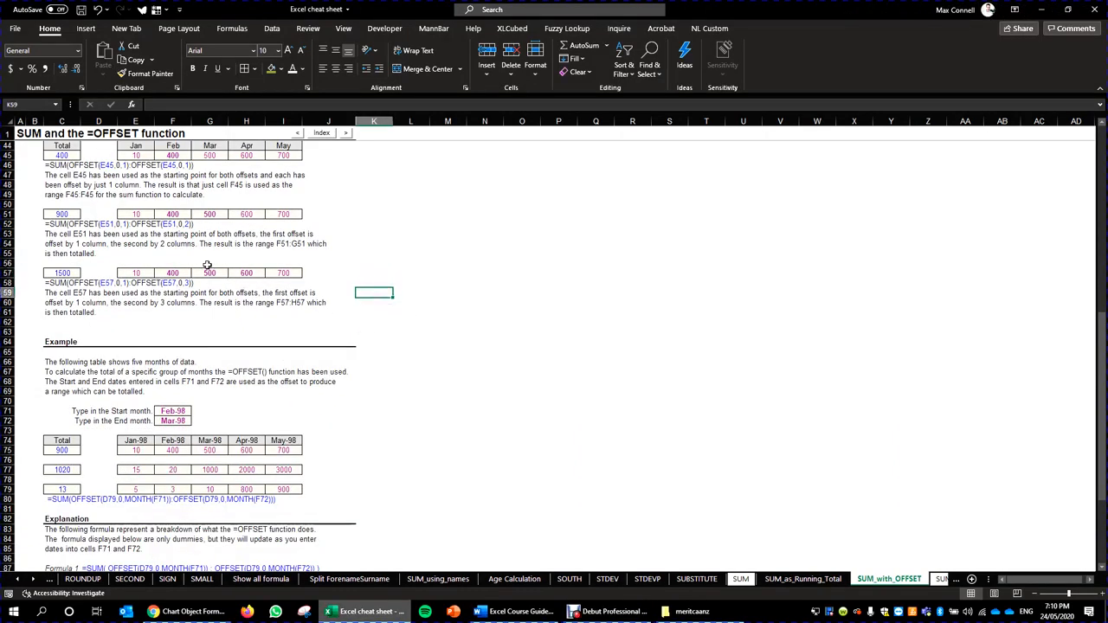
Step: Examine the row 57 example, comparing the January starting cell E57 with the February to April range F57:H57
drag(170, 272, 248, 273)
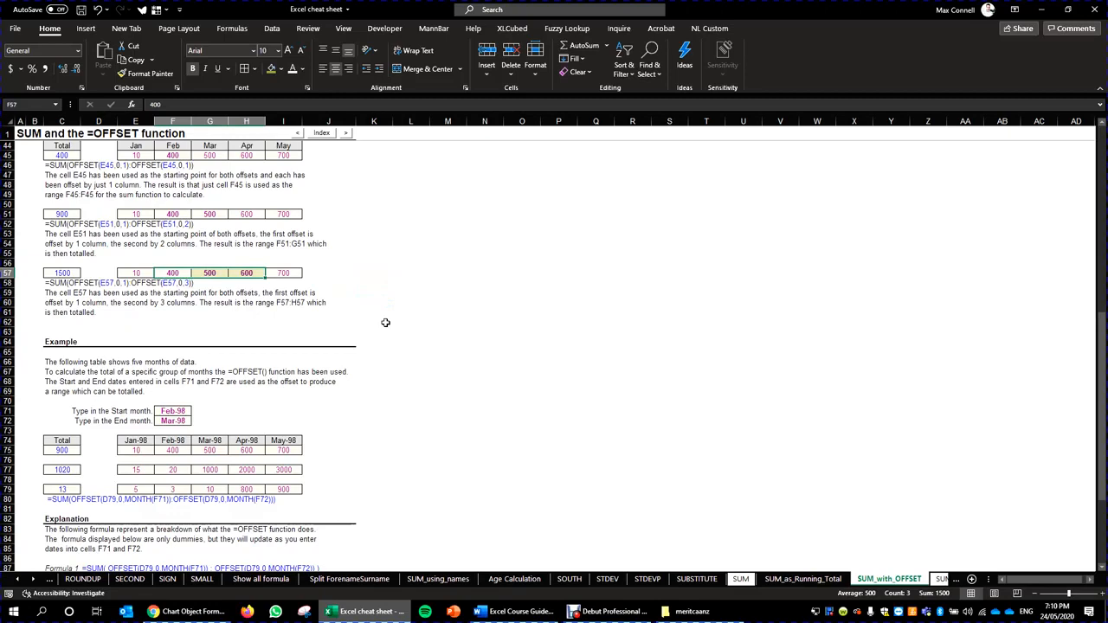
click(148, 272)
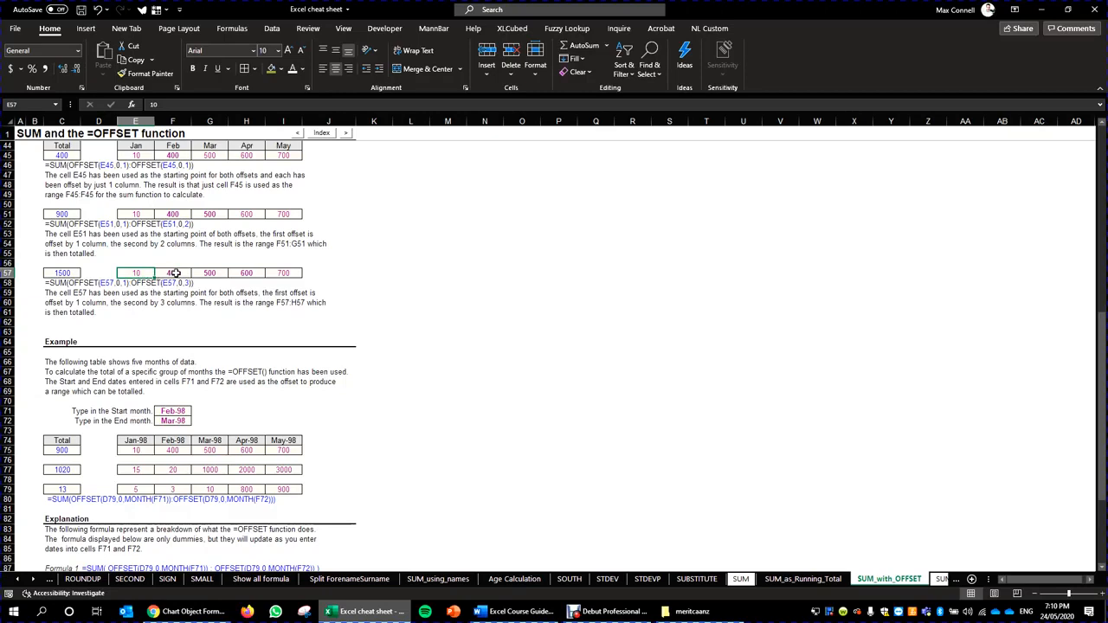
click(175, 272)
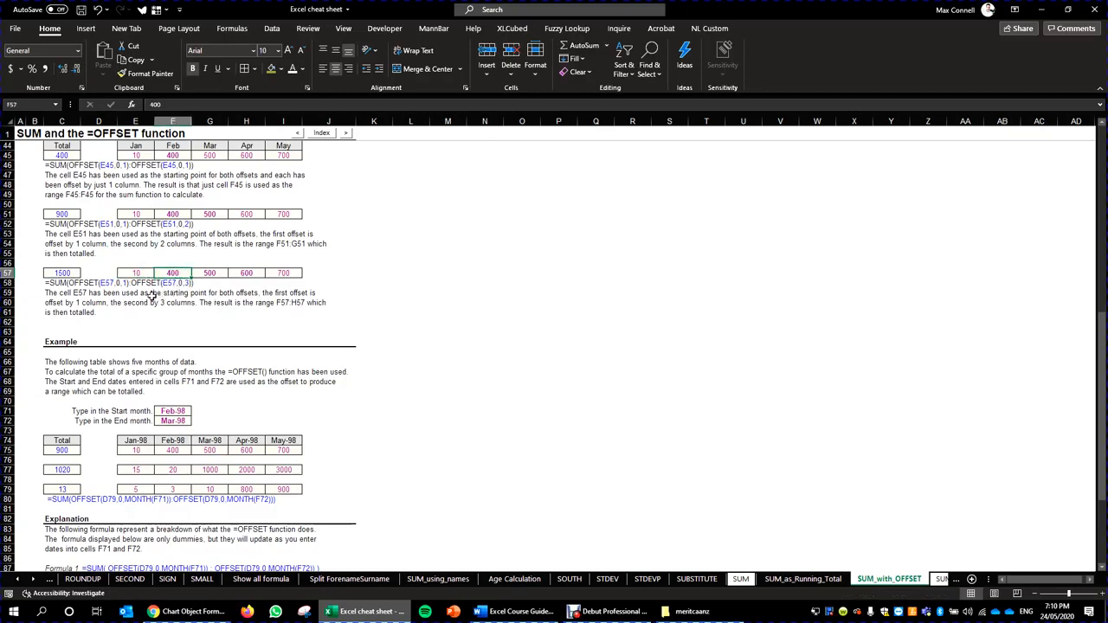
click(146, 274)
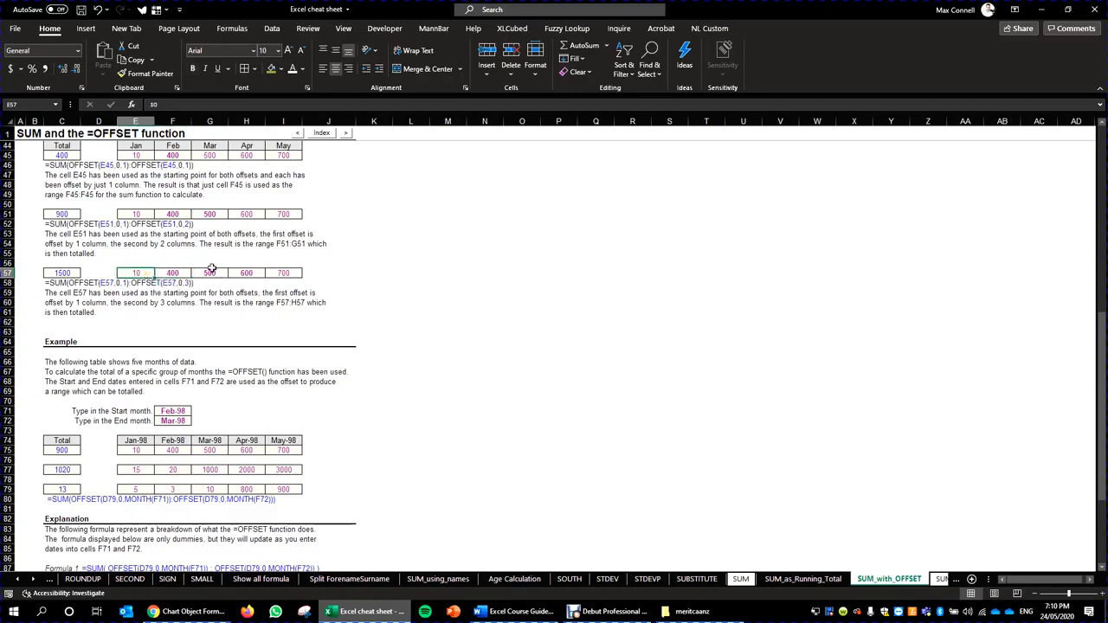
click(175, 272)
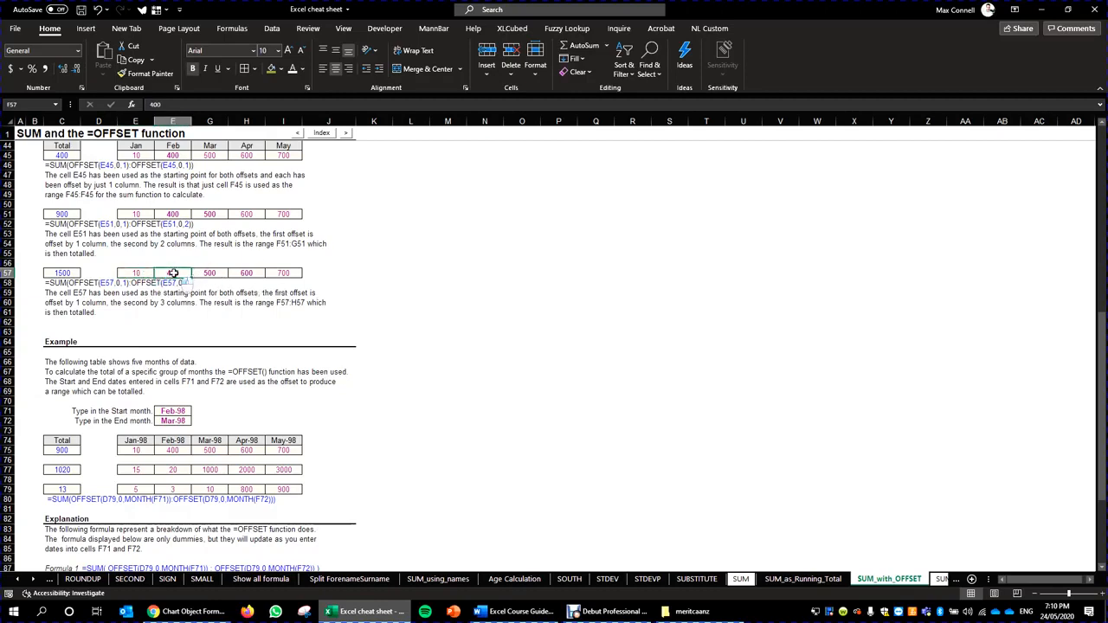
drag(175, 273, 246, 274)
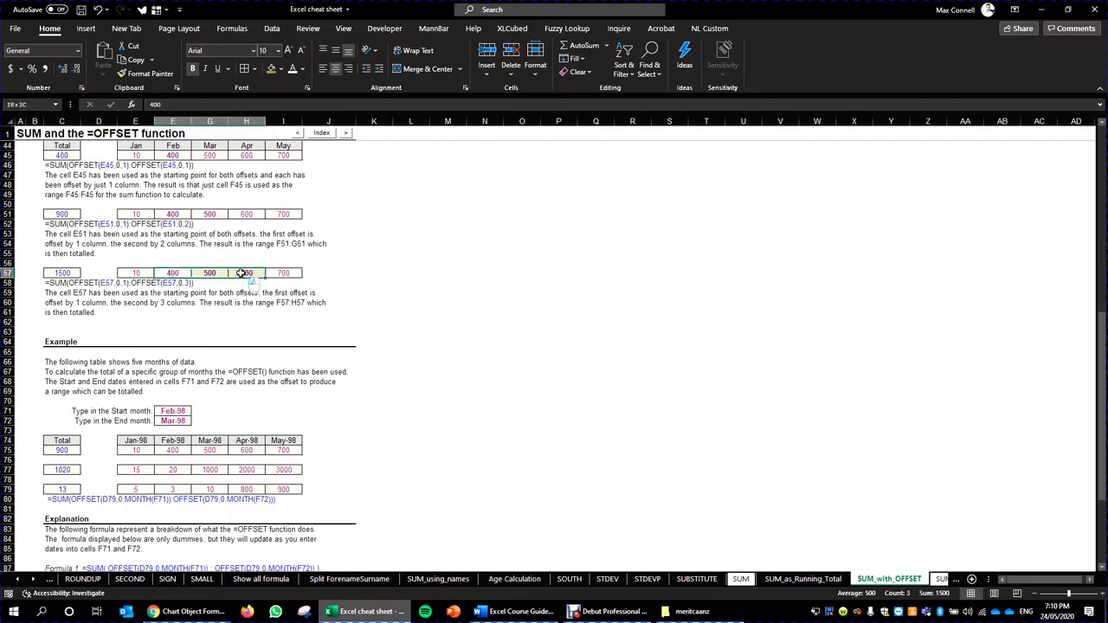
click(138, 274)
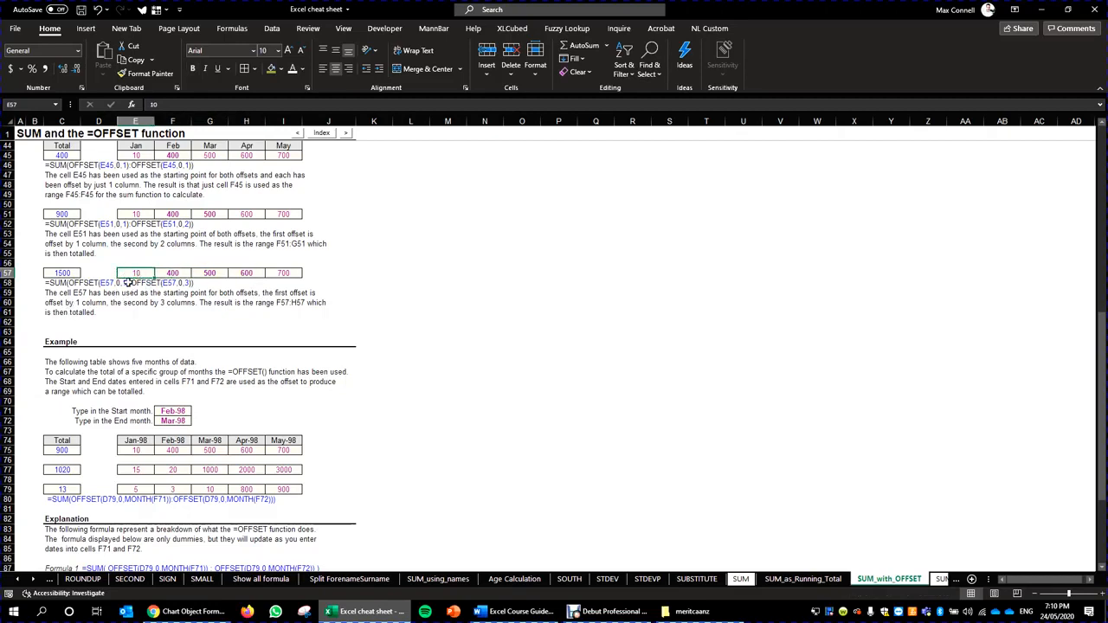
drag(127, 278, 351, 277)
click(354, 275)
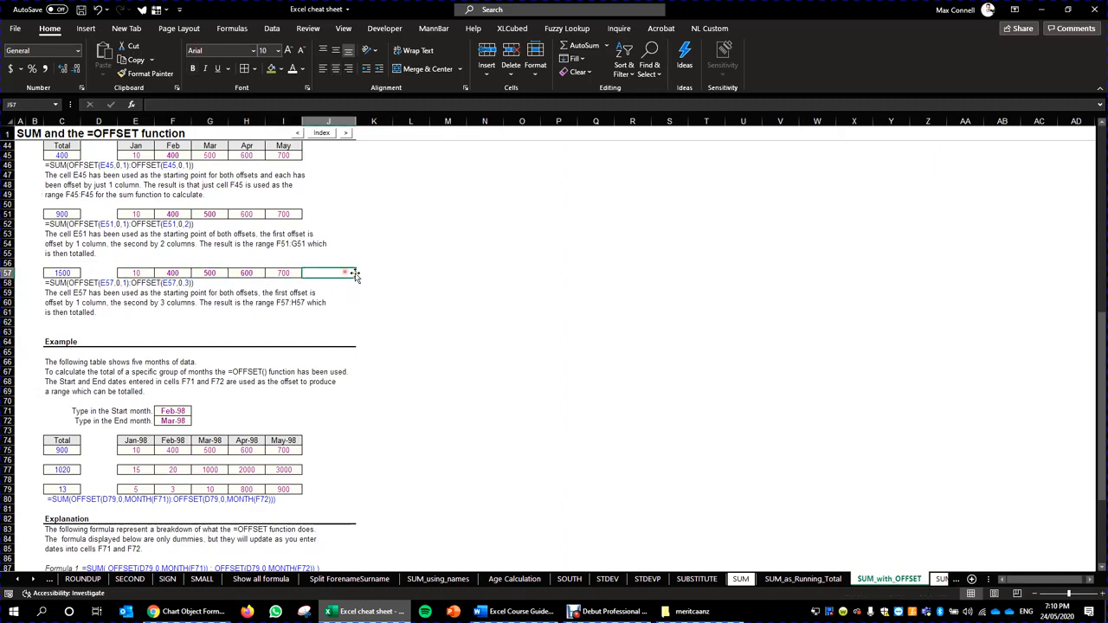
key(Right)
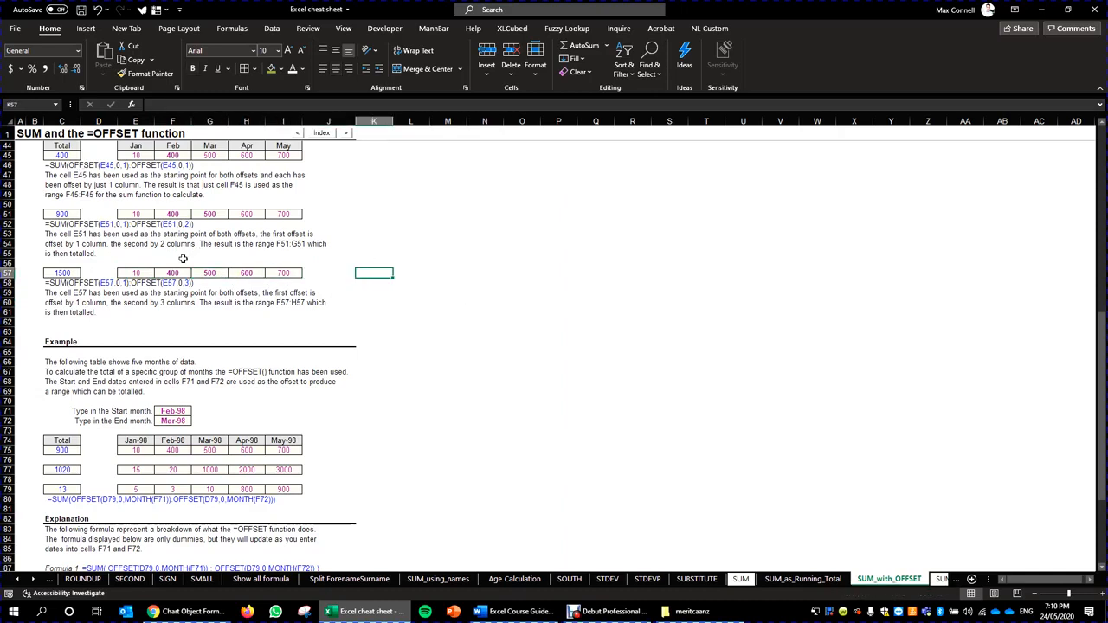
drag(173, 271, 243, 272)
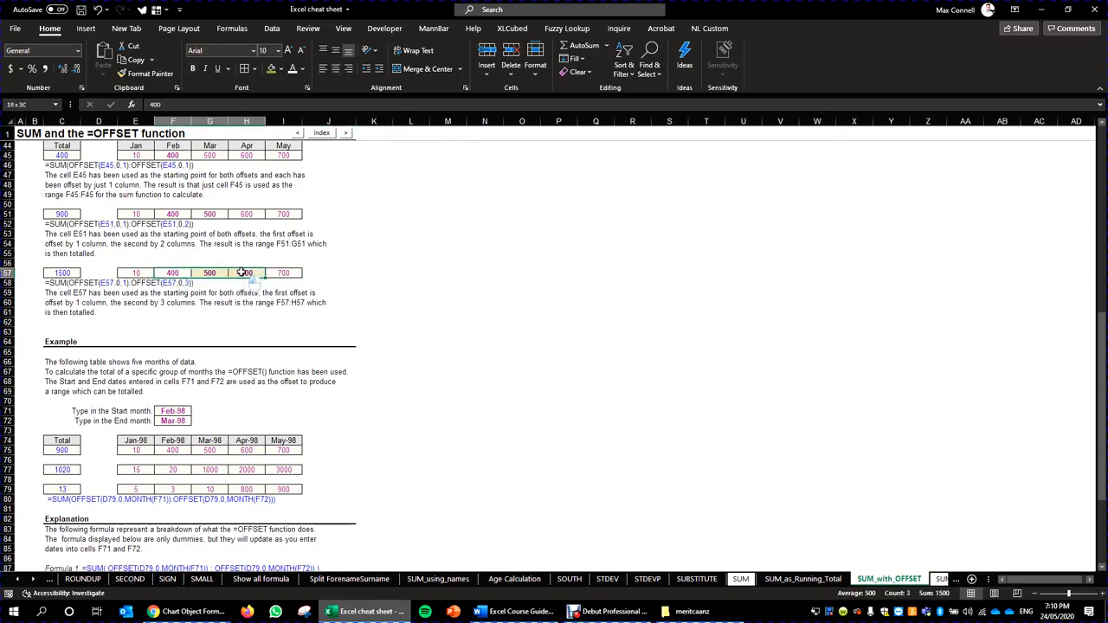
click(137, 273)
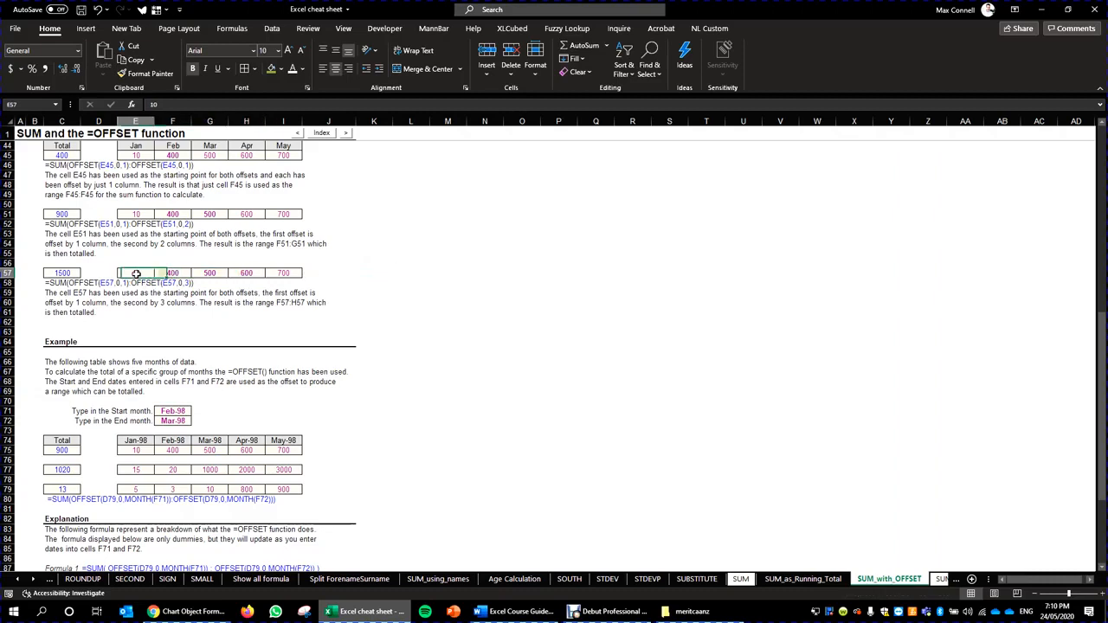
Step: Begin a SUM formula in L57, beside the row 57 double OFFSET example
click(398, 269)
text(=)
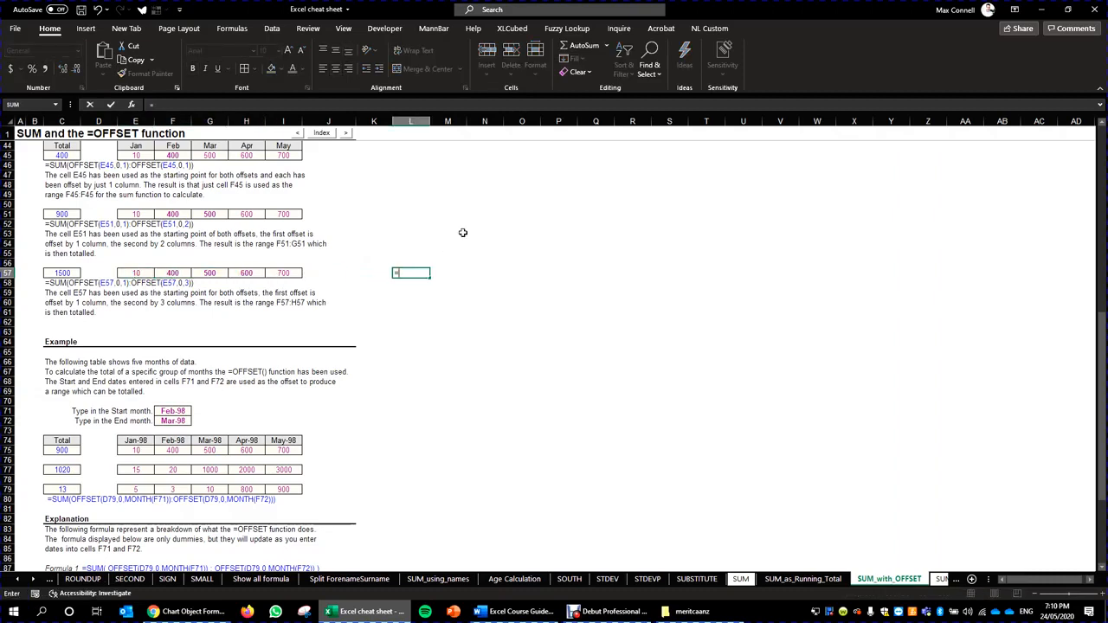
text(sum()
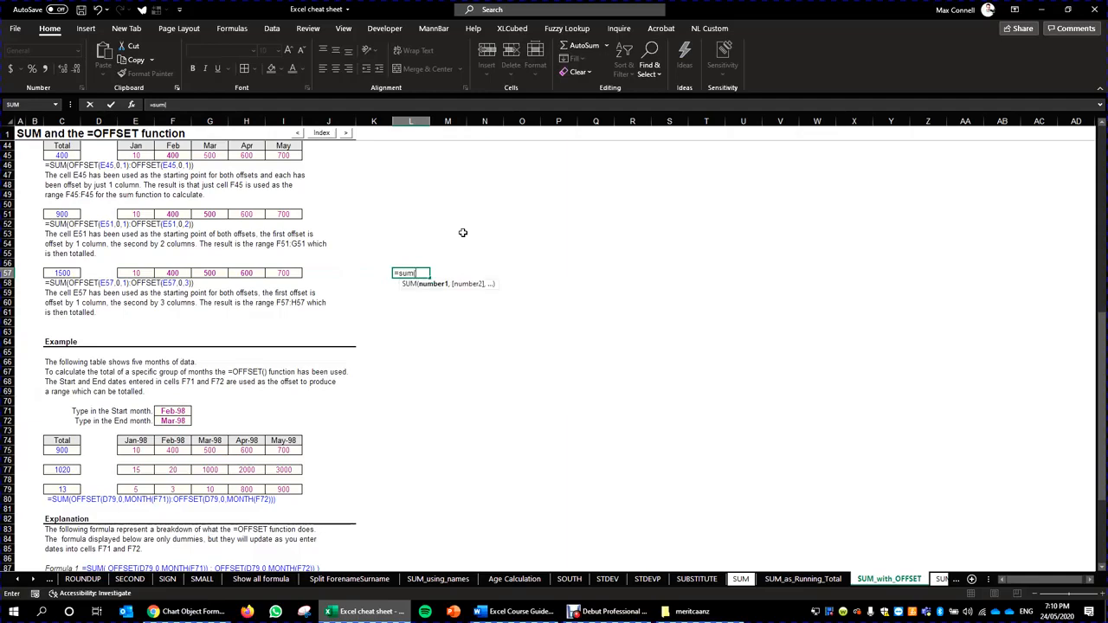
click(177, 273)
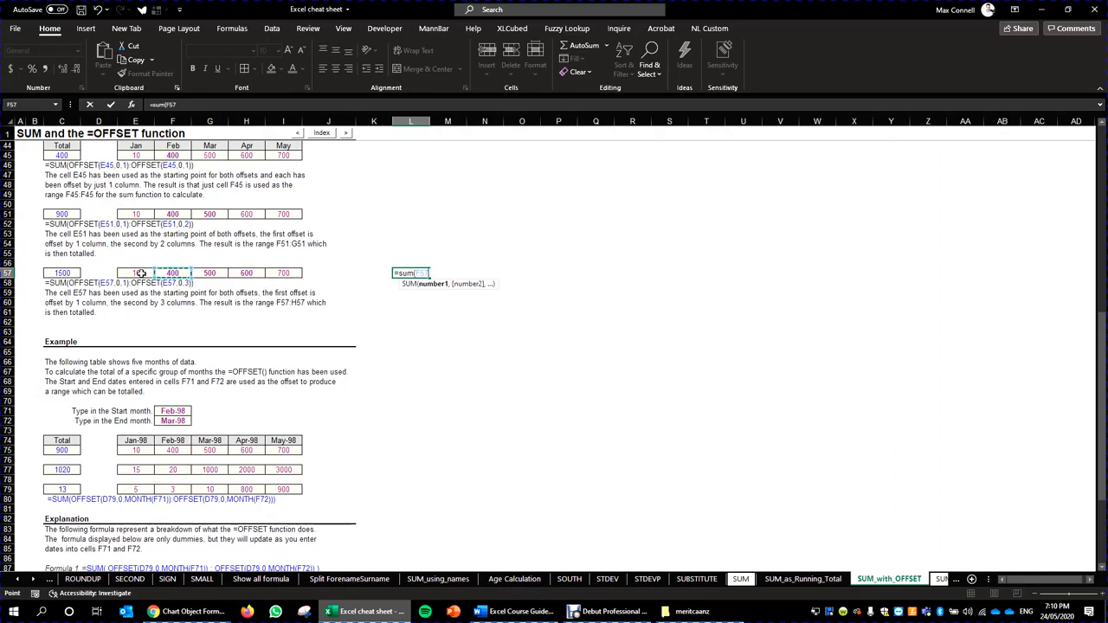
key(BackSpace)
key(BackSpace)
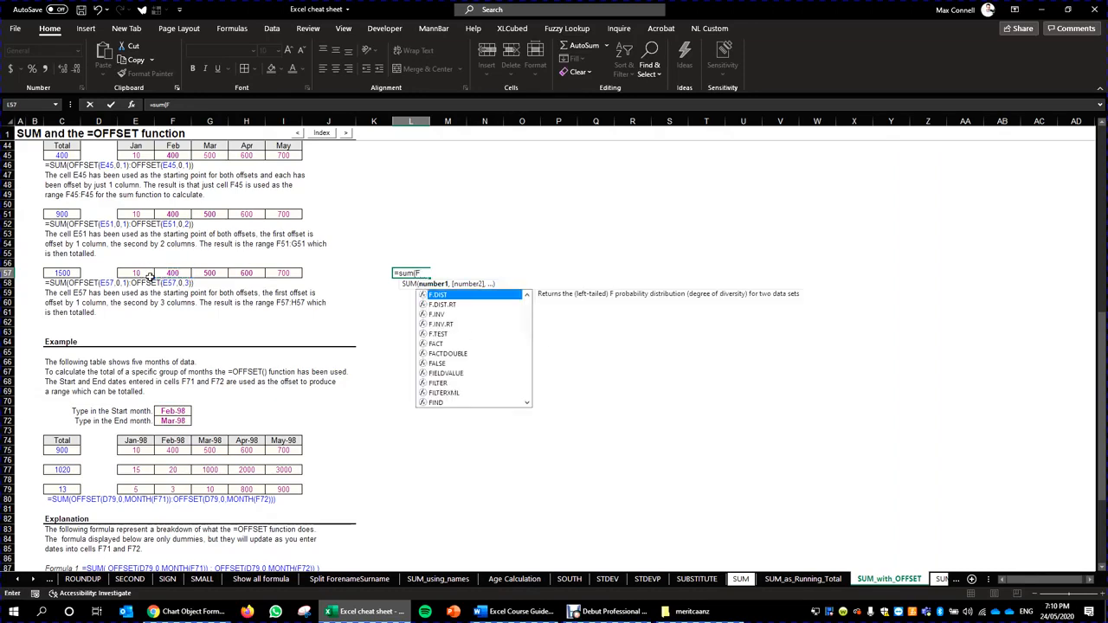
key(BackSpace)
Step: Define the start of the SUM range as OFFSET($E$57,,1), leaving the rows argument blank
text(offset()
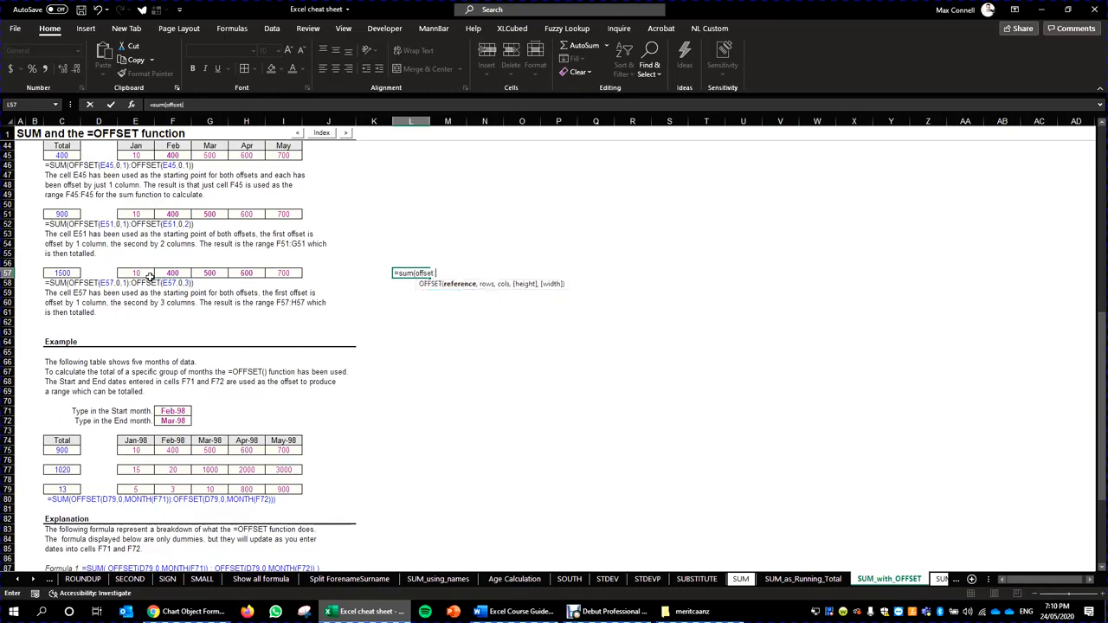
click(130, 273)
key(F4)
text(,)
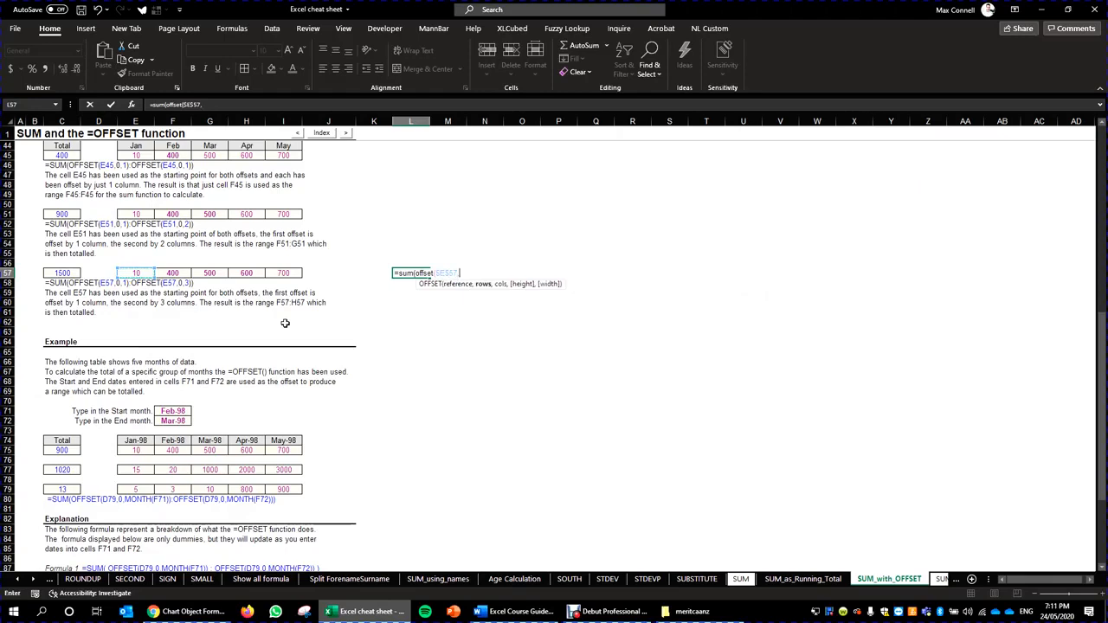
text(,1))
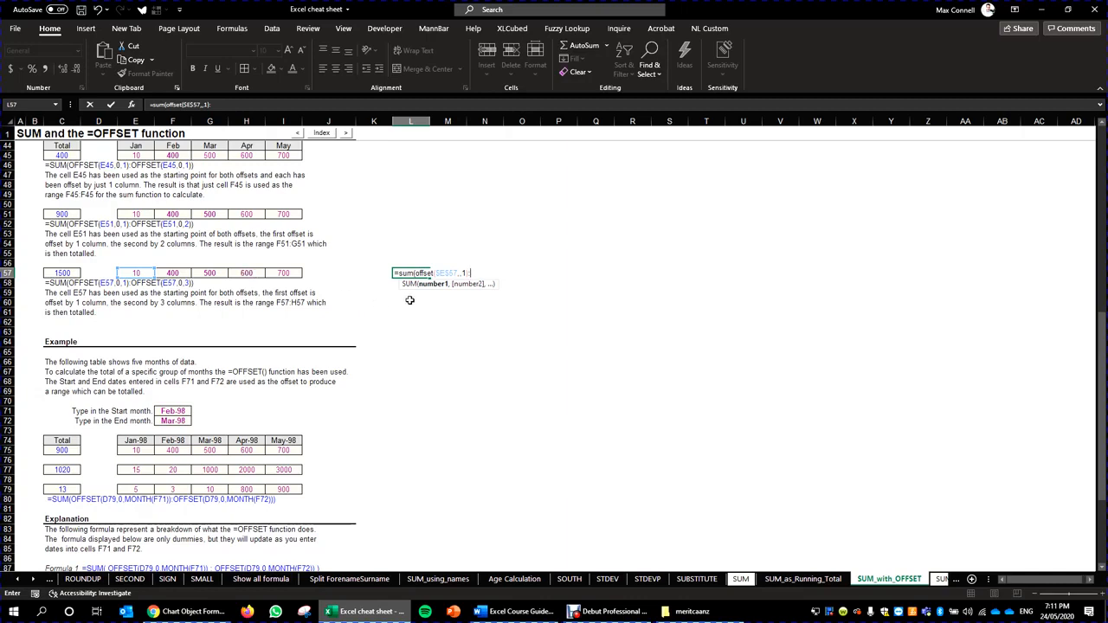
Step: End the range with a second OFFSET, completing L57 as =SUM(OFFSET($E$57,,1):OFFSET($E$57,,3))
text(offset()
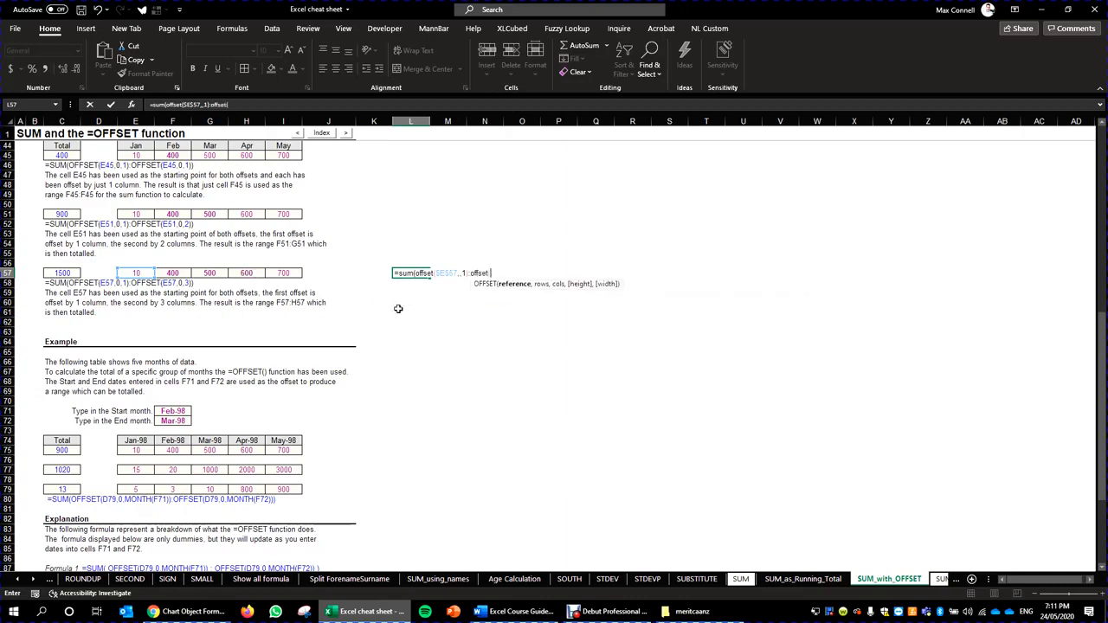
click(143, 272)
key(F4)
text(,)
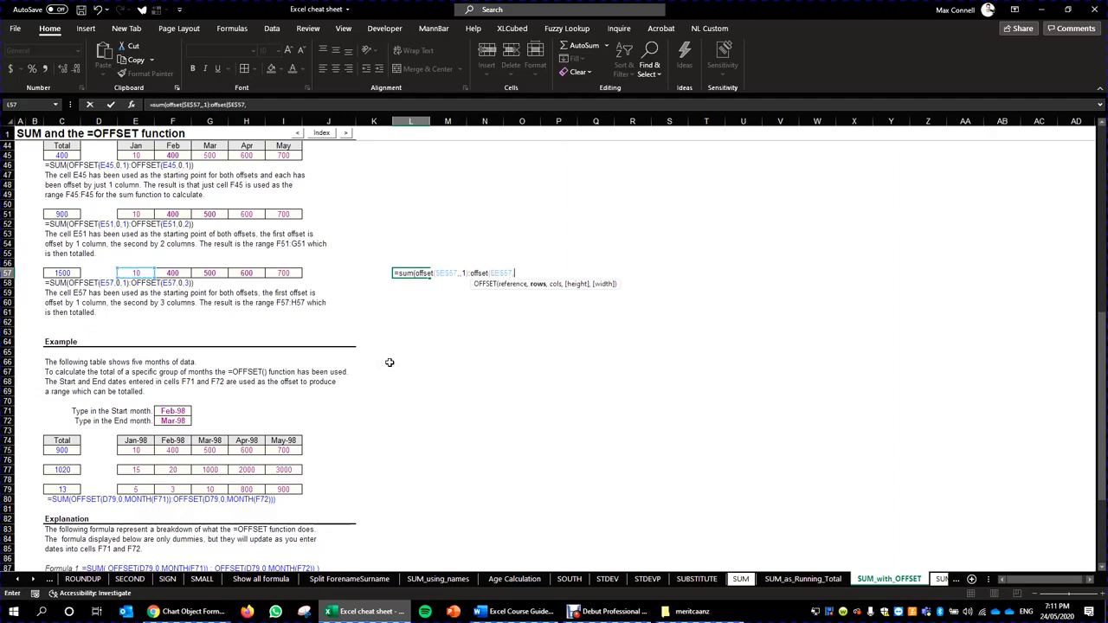
text(,3))
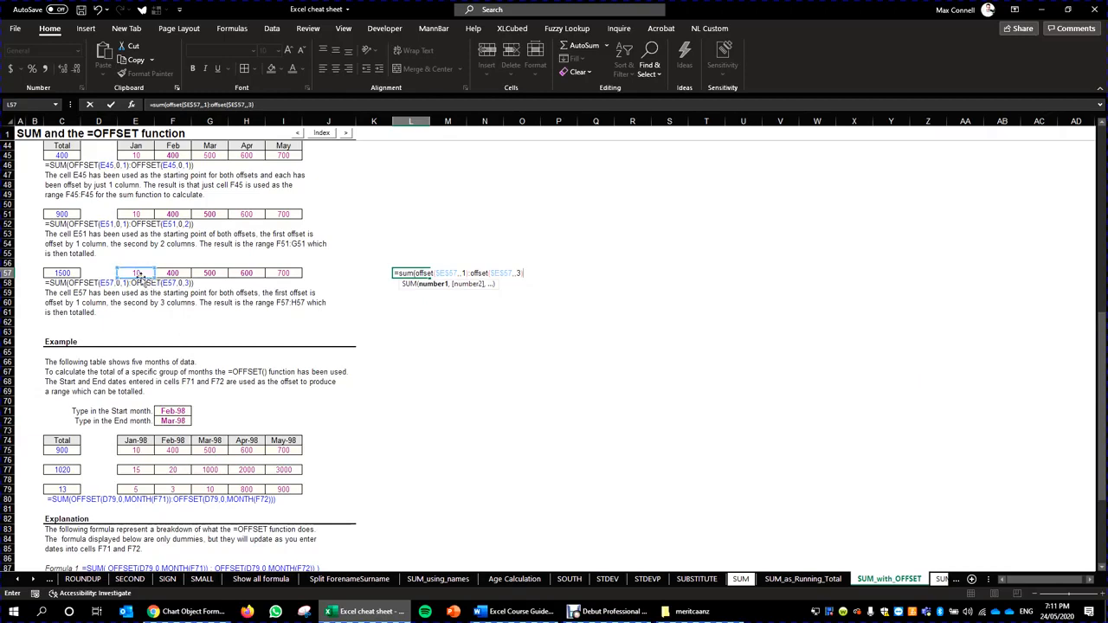
key(Return)
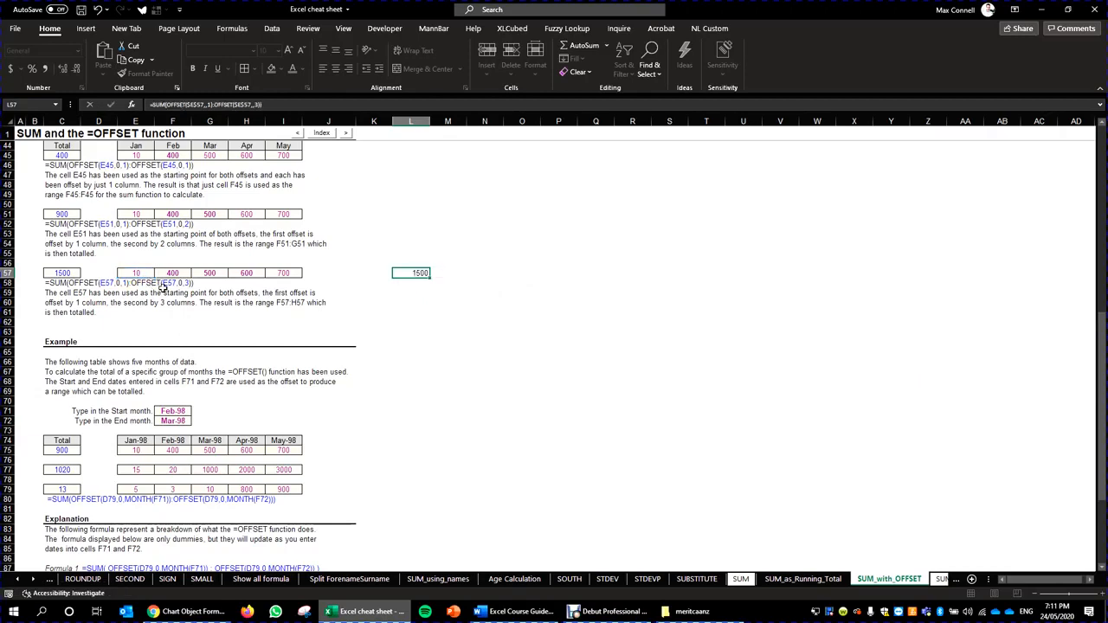
Step: Review the double OFFSET formula in L57 against the January starting cell and the February to April range F57:H57
double_click(415, 274)
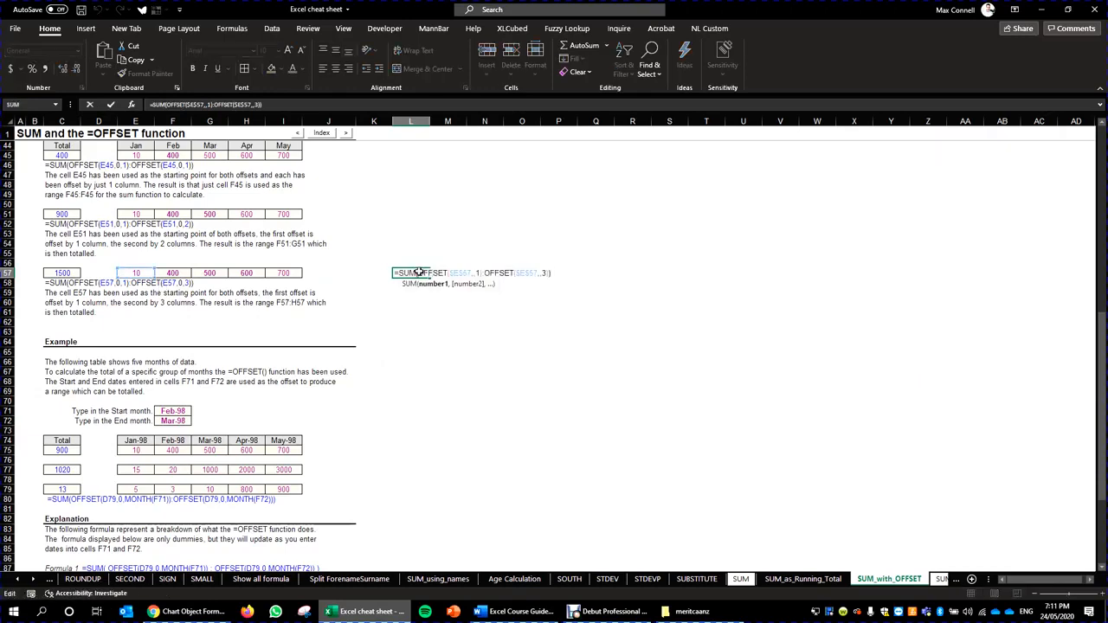
key(Escape)
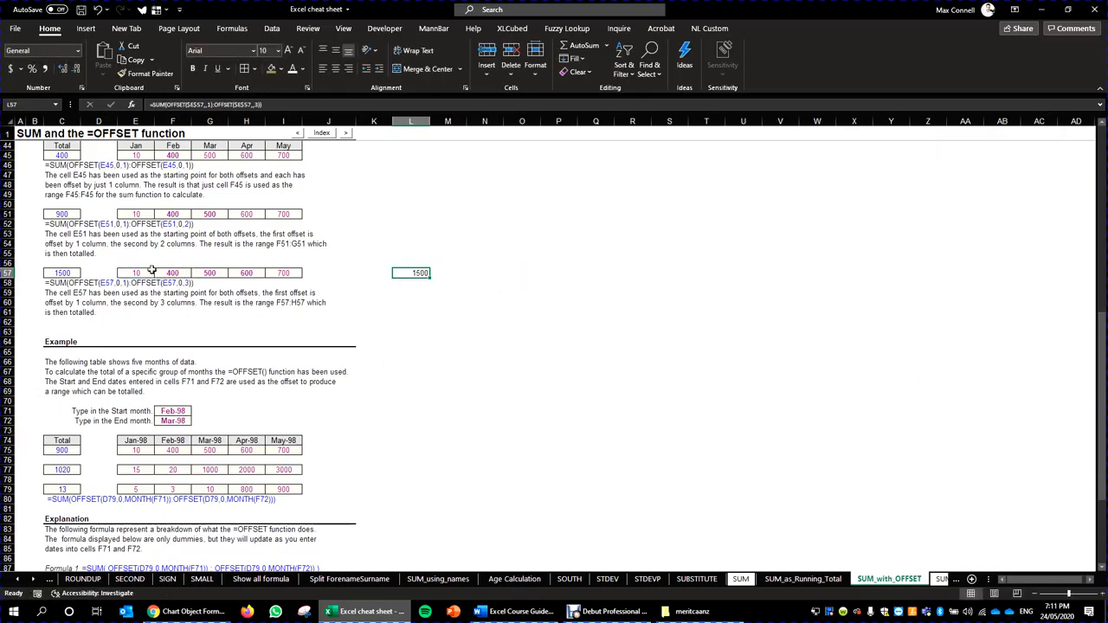
click(152, 273)
click(173, 272)
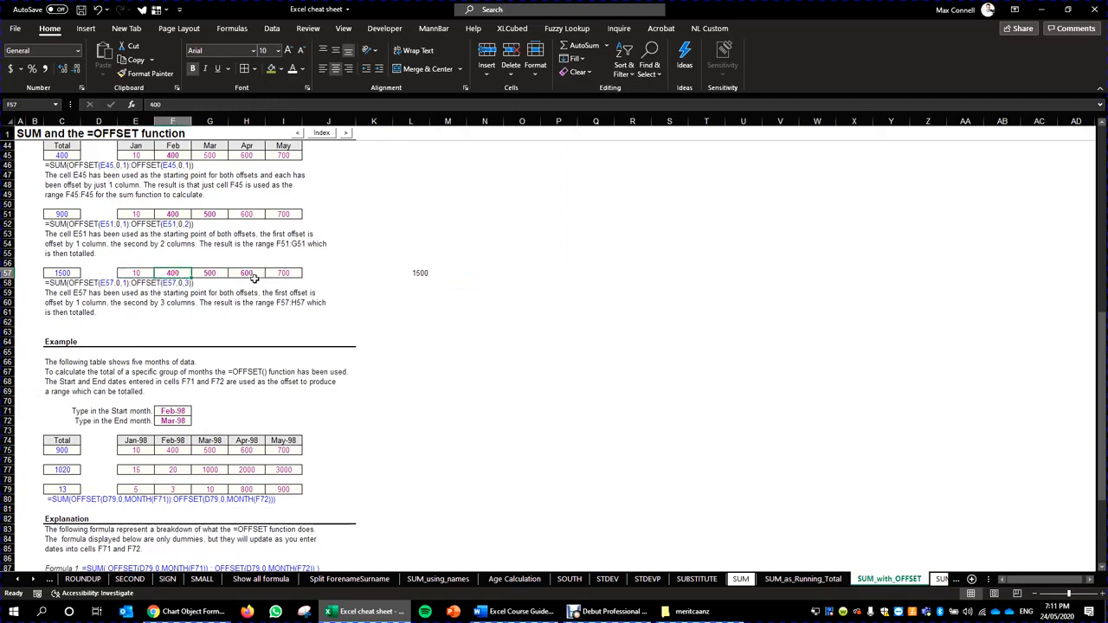
click(152, 273)
click(230, 272)
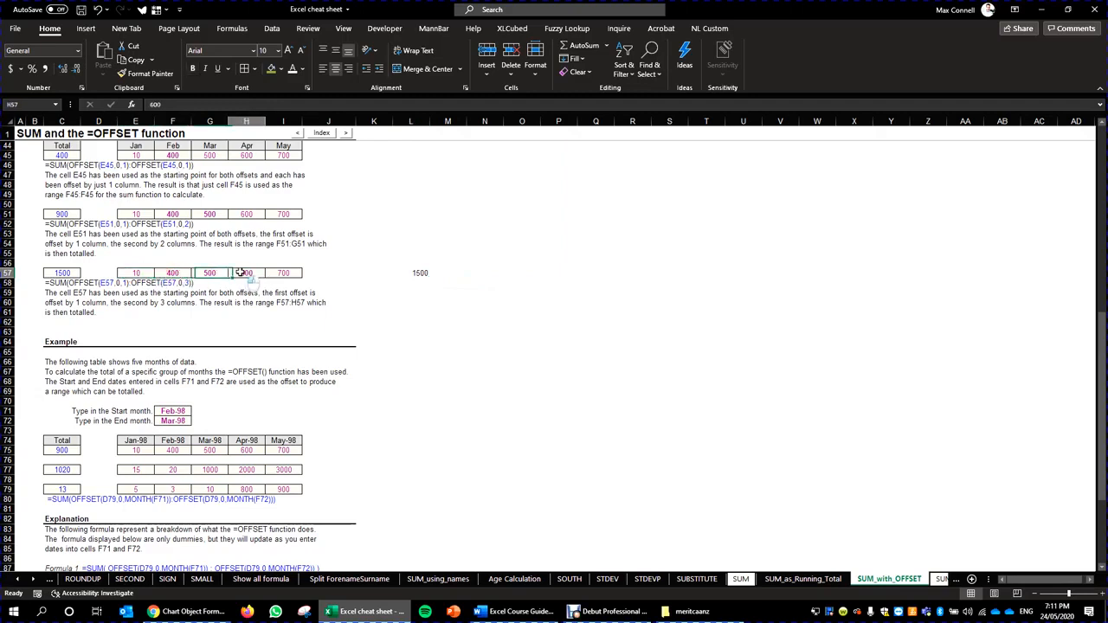
drag(174, 270, 256, 273)
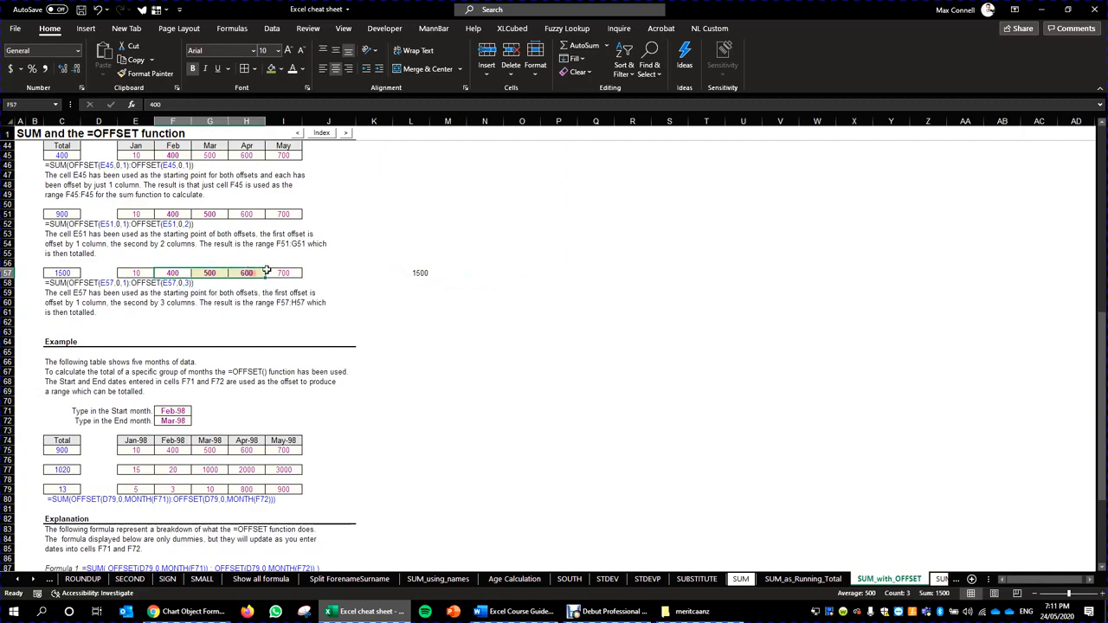
click(567, 296)
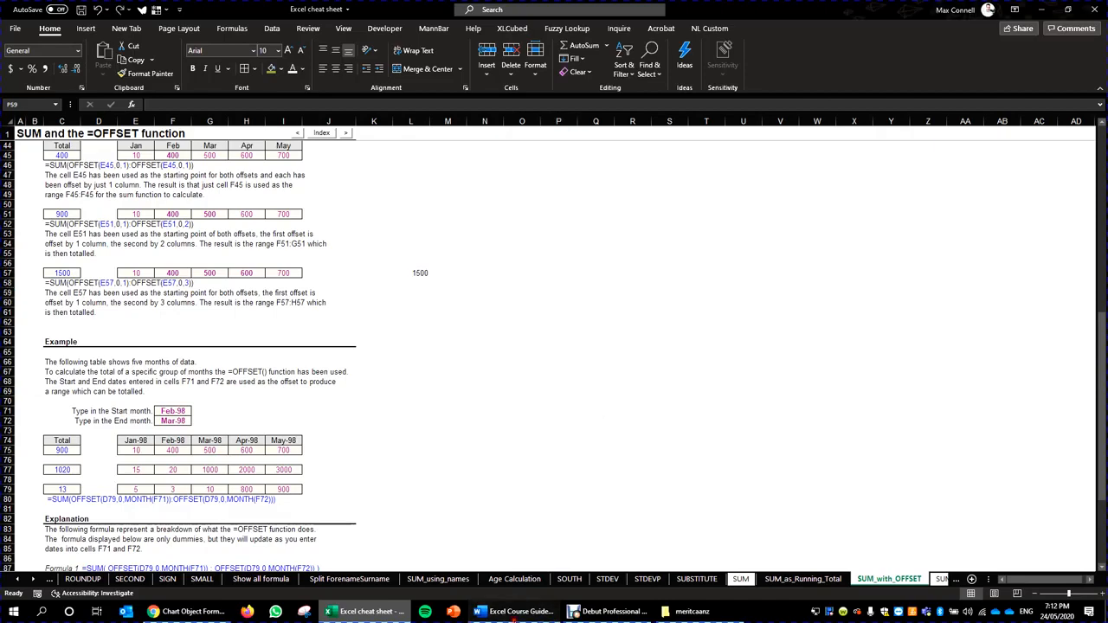
Step: Check the Excel Course Guide in Word, and examine the INDIRECT sheet's table, address cell H9 and formula in H11
click(516, 612)
click(516, 612)
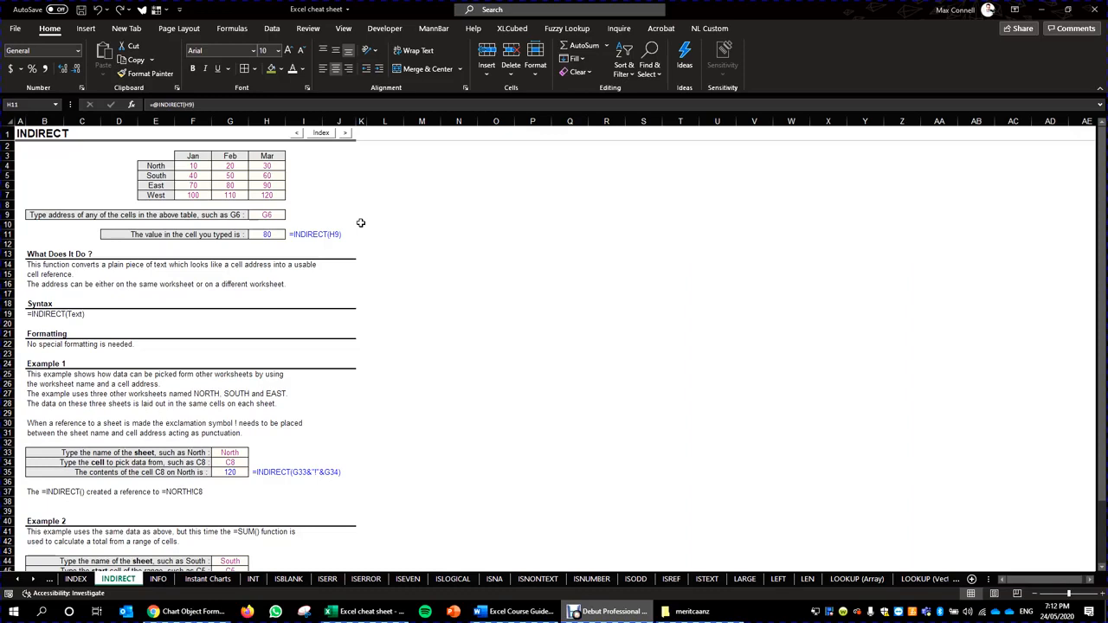
drag(192, 166, 270, 197)
click(231, 176)
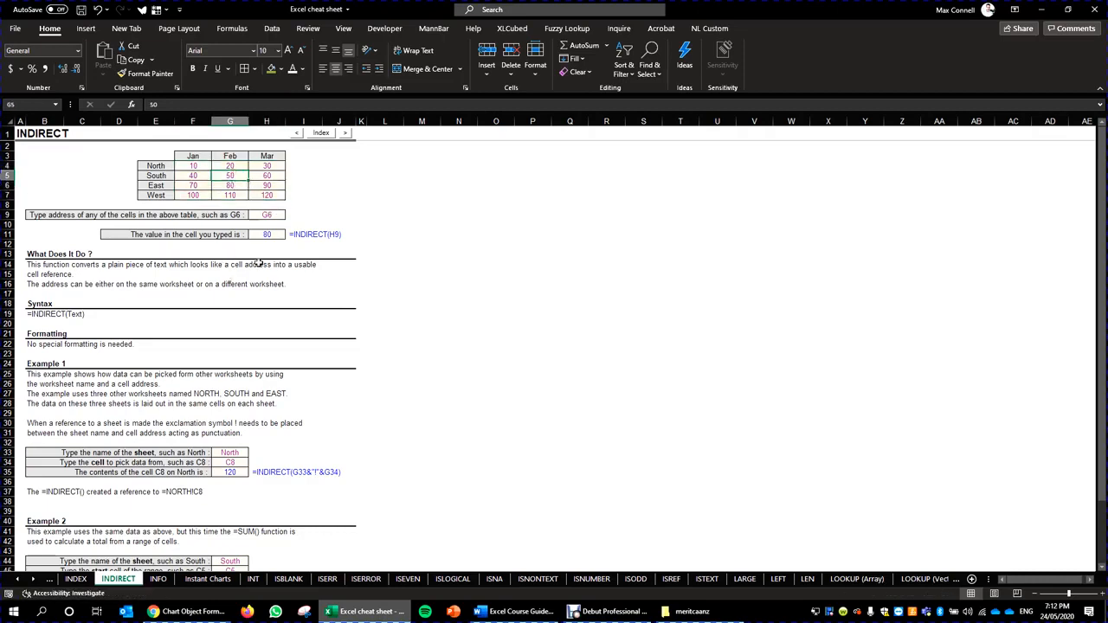
click(270, 215)
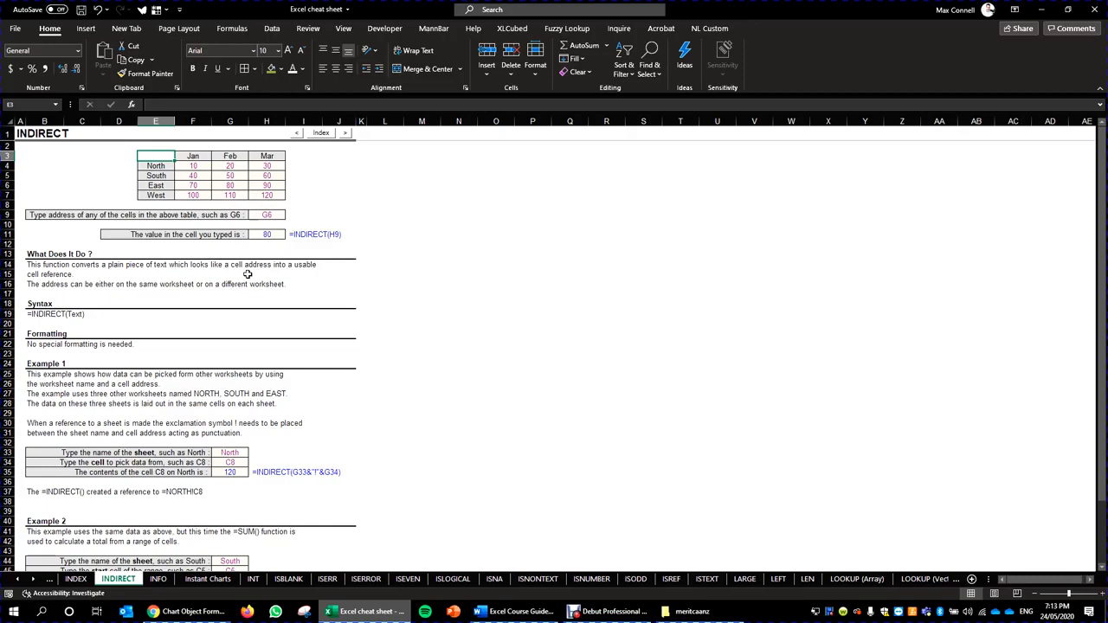
click(270, 234)
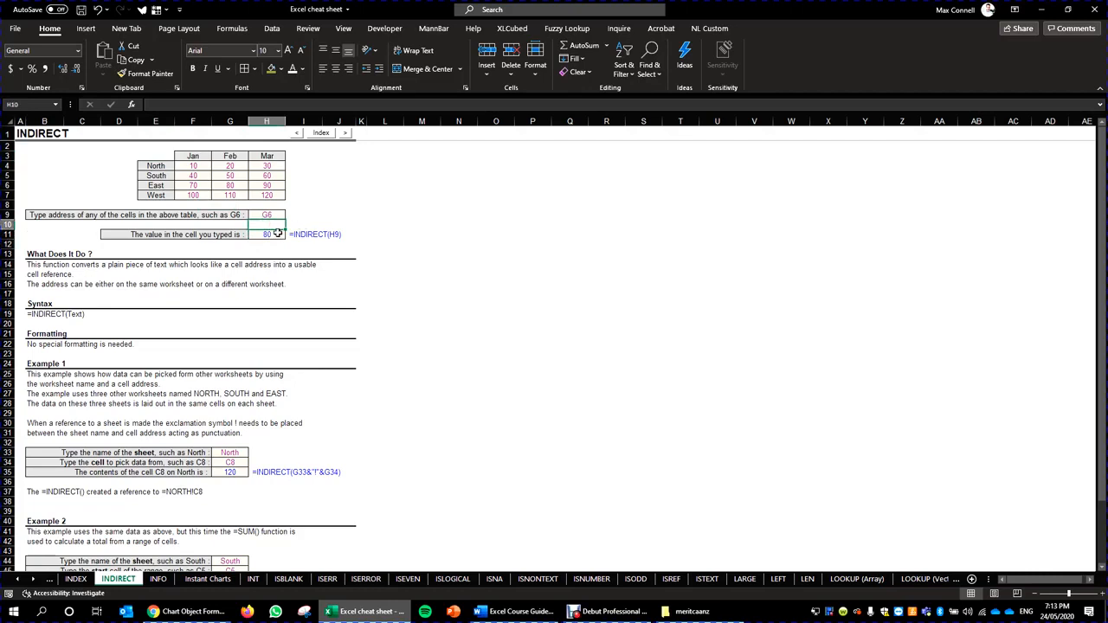
double_click(277, 234)
key(Escape)
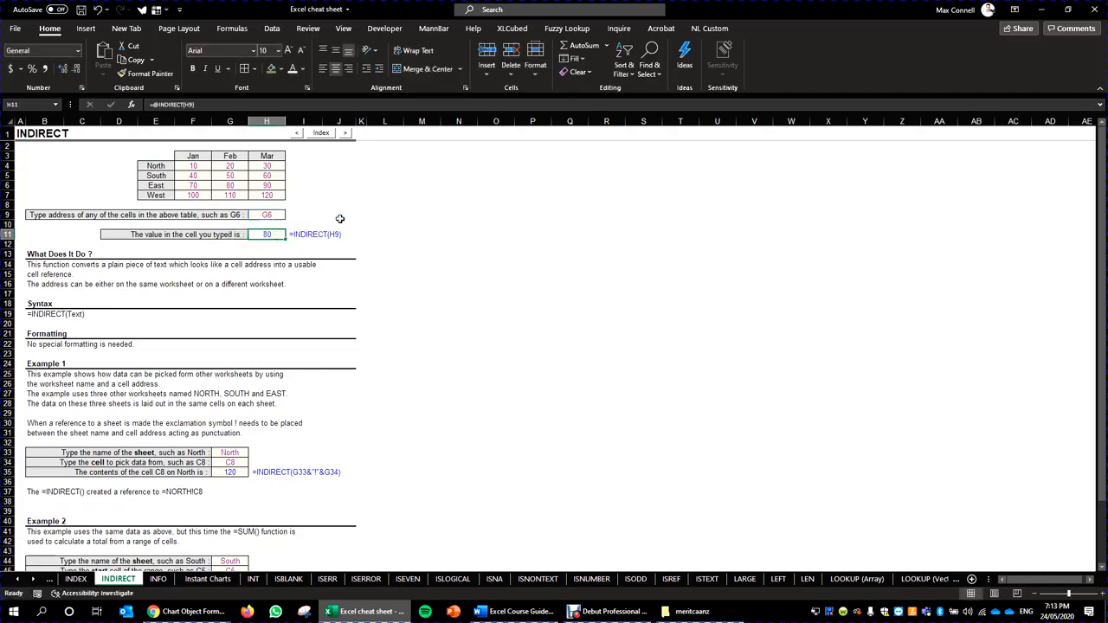
Step: Re-enter the formula in H11 as =INDIRECT(H9), referring to the cell that holds the typed address
text(=indirect()
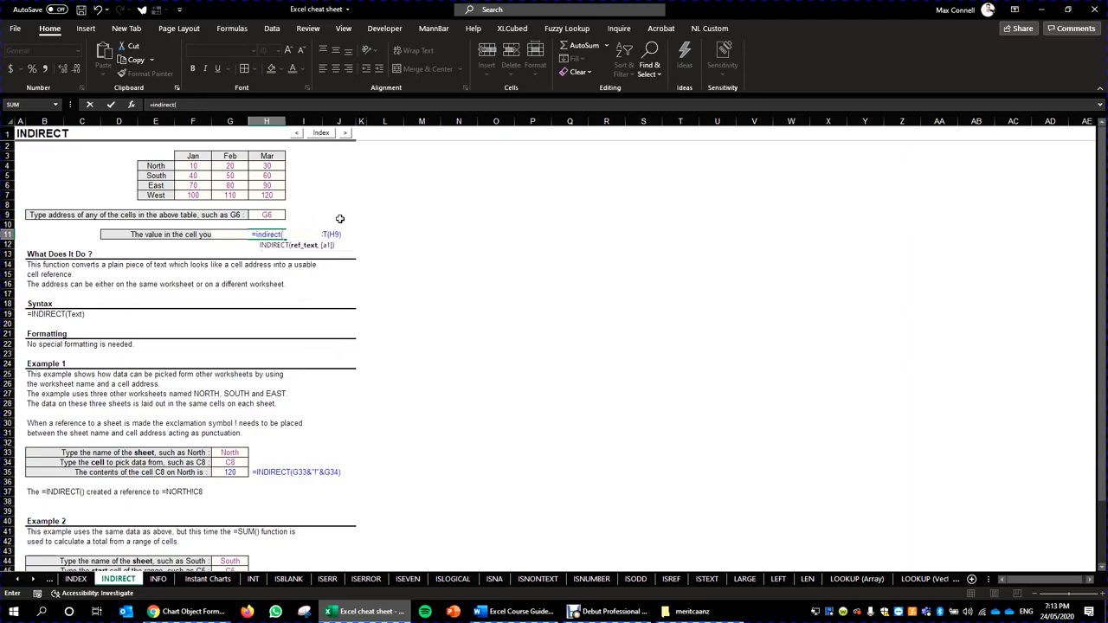
key(Up)
key(Up)
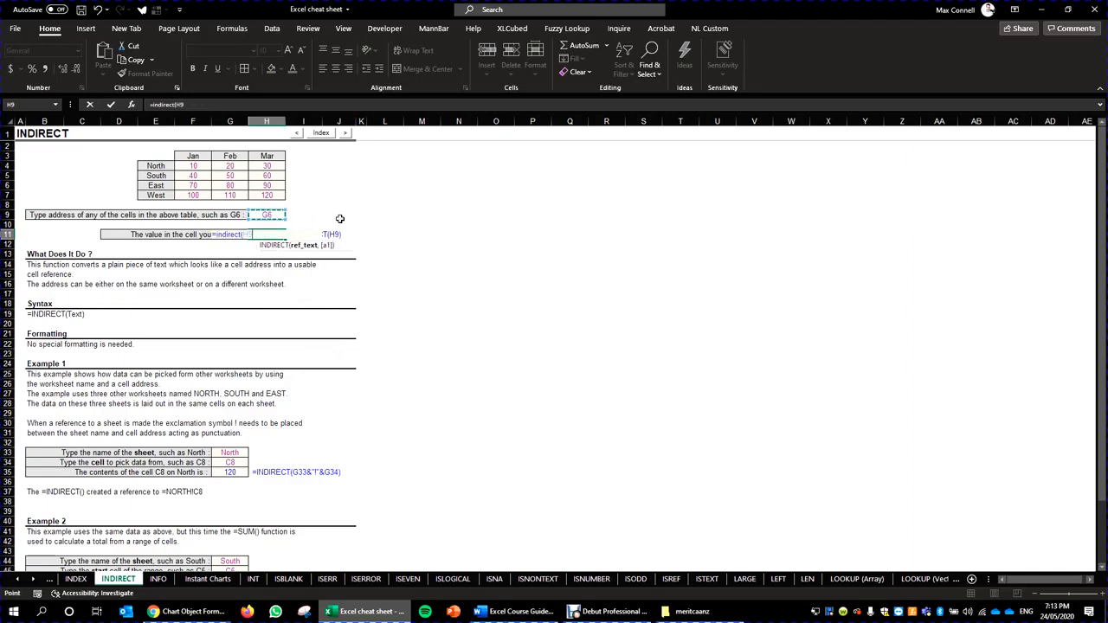
key(Return)
key(F2)
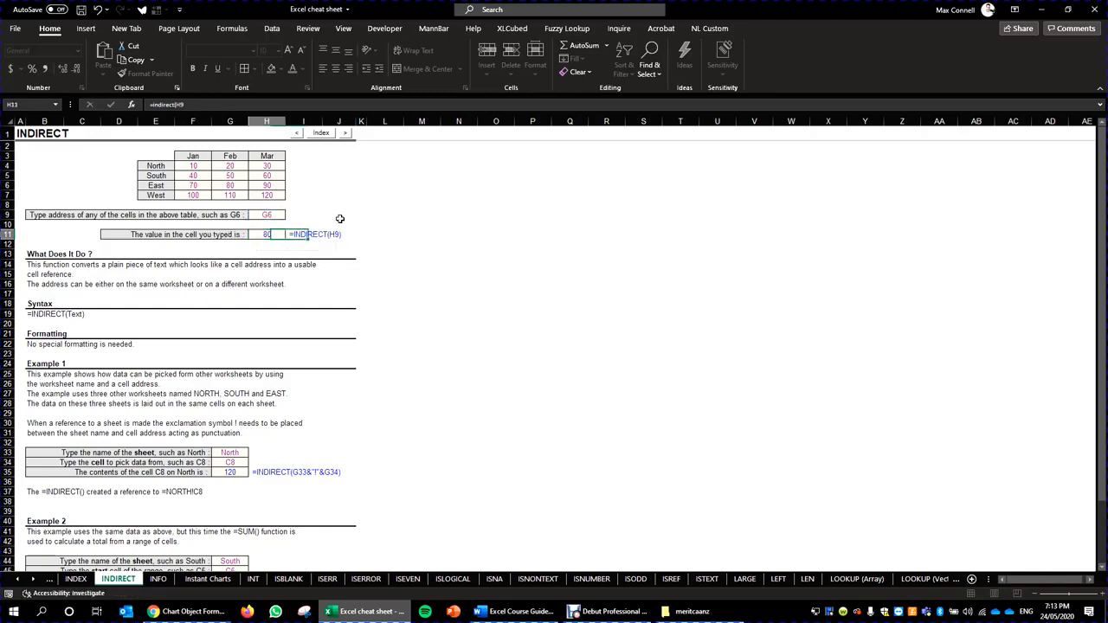
key(Escape)
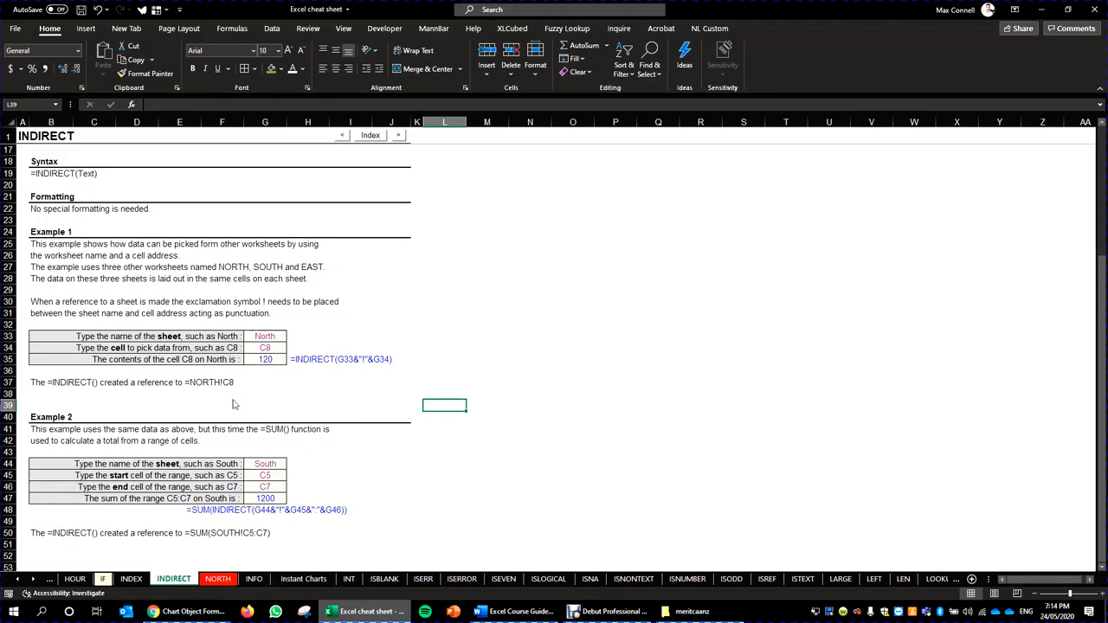
Step: View the data range C5:F8 on the NORTH sheet and return to the INDIRECT sheet
click(221, 584)
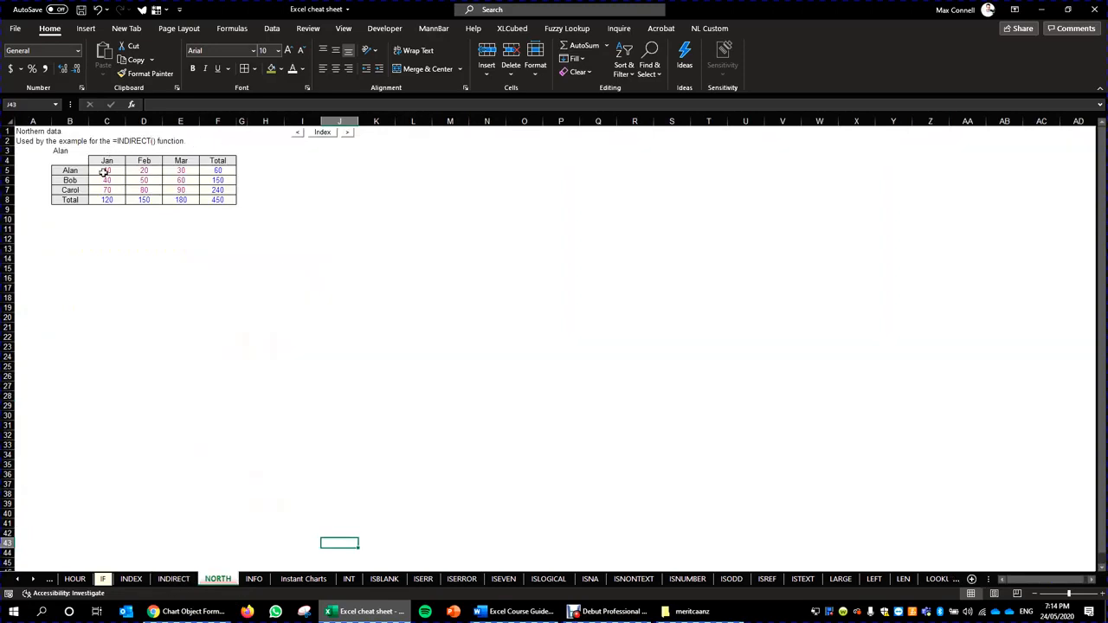
drag(104, 172, 227, 203)
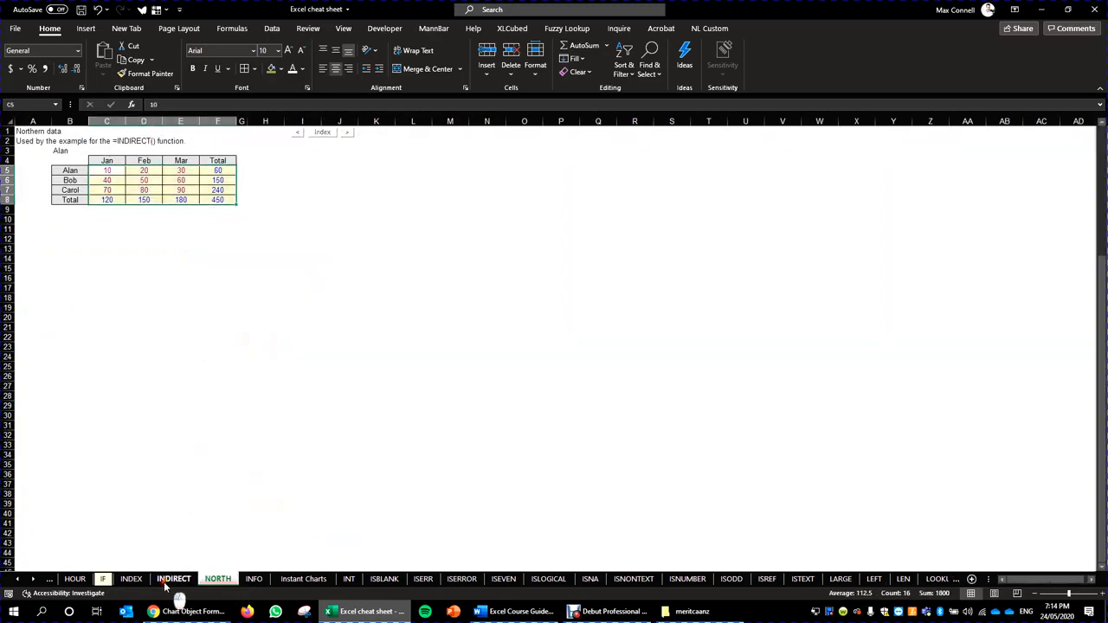
click(168, 581)
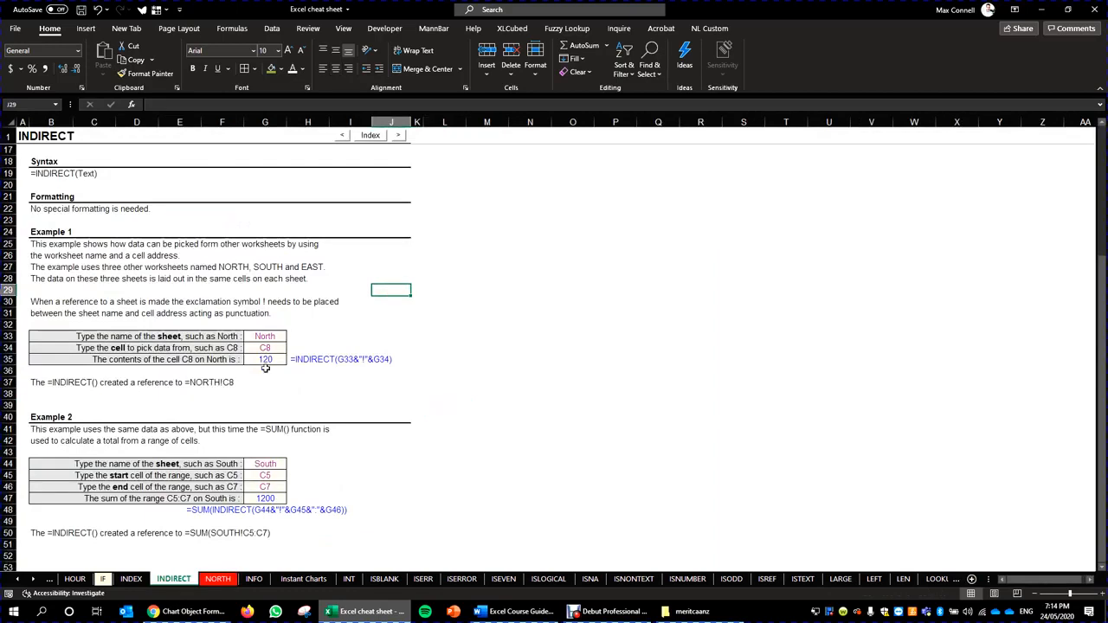
Step: Examine Example 1's sheet name in G33, cell address in G34 and the exclamation mark joining them in G35's INDIRECT formula
click(265, 336)
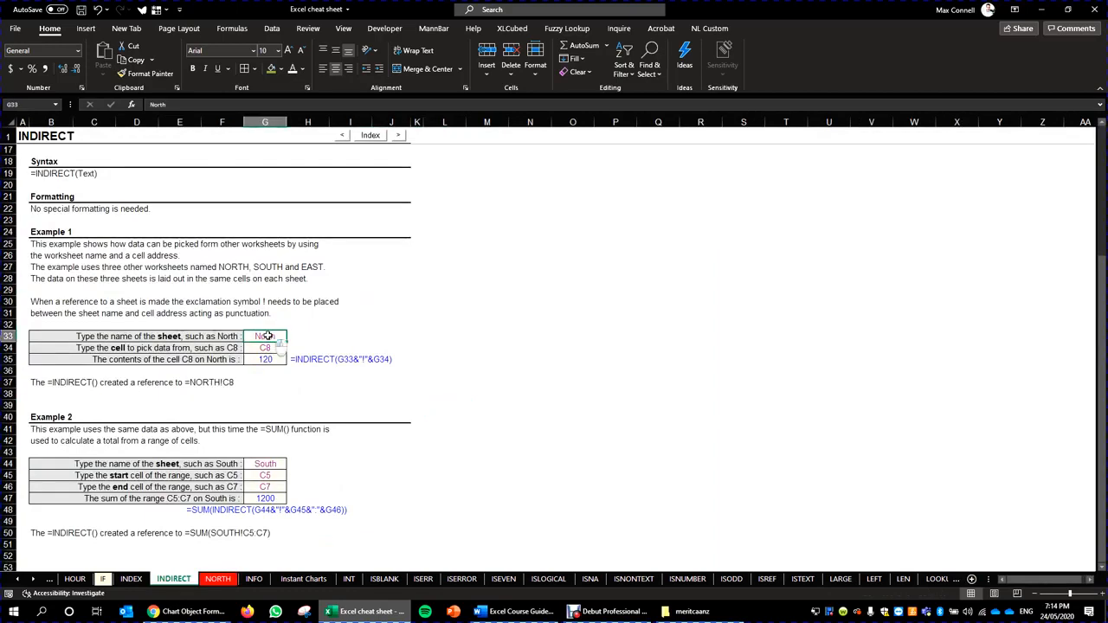
click(91, 339)
click(277, 348)
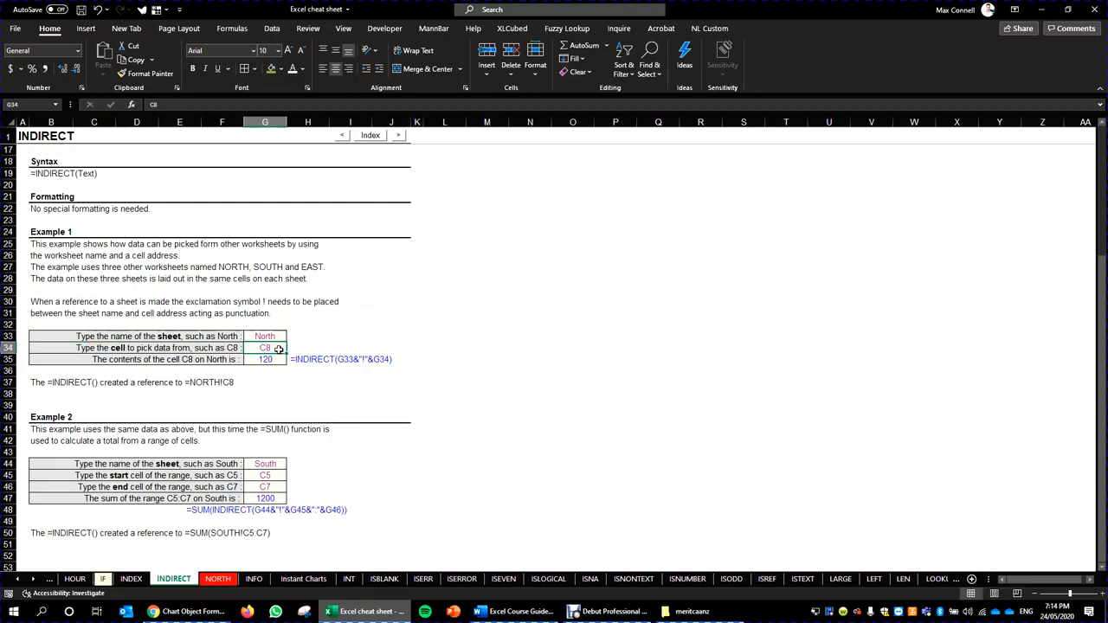
click(265, 359)
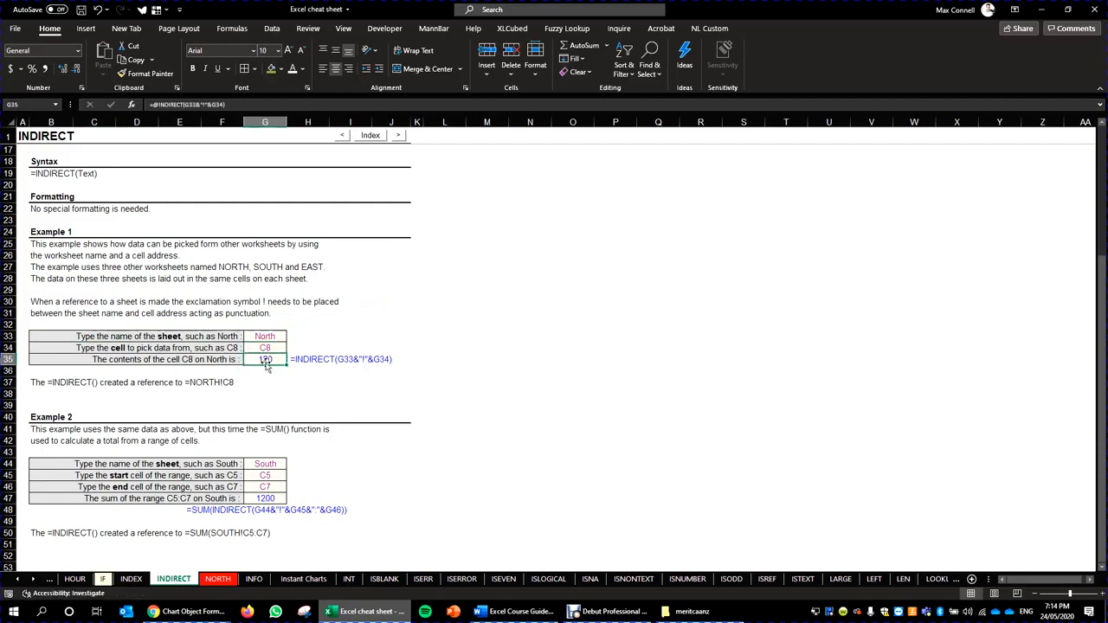
double_click(266, 364)
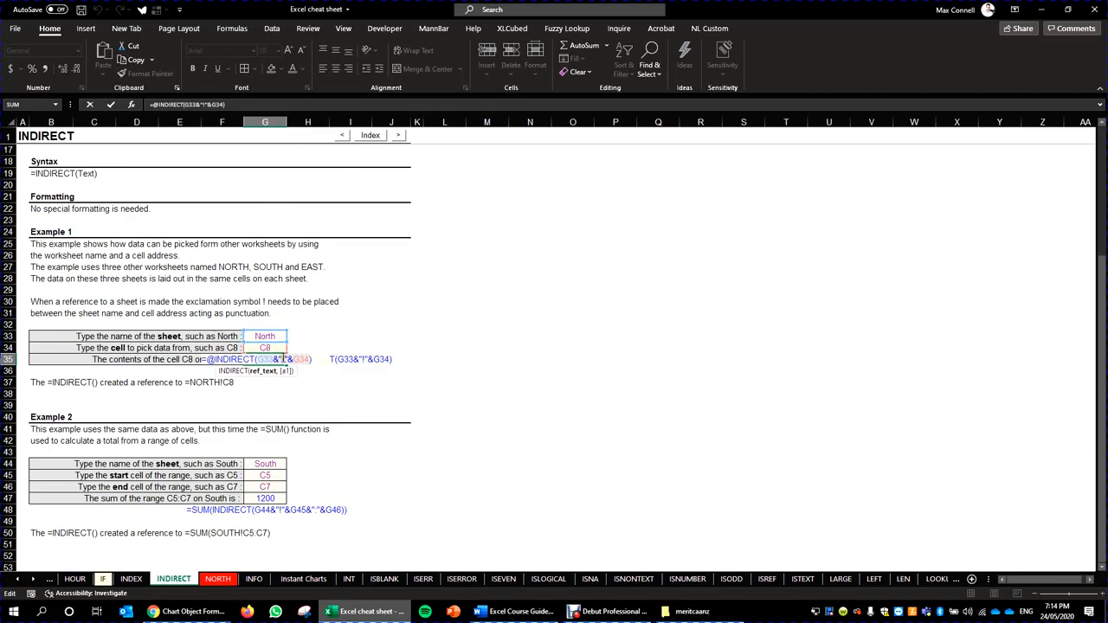
drag(288, 359, 276, 358)
key(Escape)
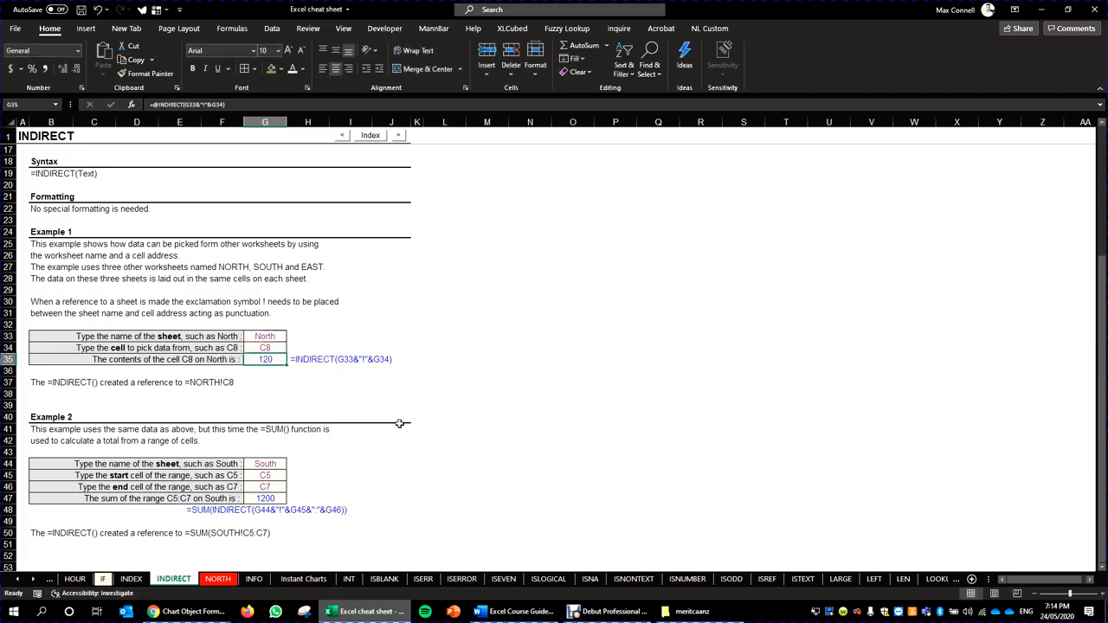
Step: Enter a direct reference to cell F5 of the NORTH sheet, =NORTH!F5, in cell G37 of the INDIRECT sheet
click(277, 381)
text(=)
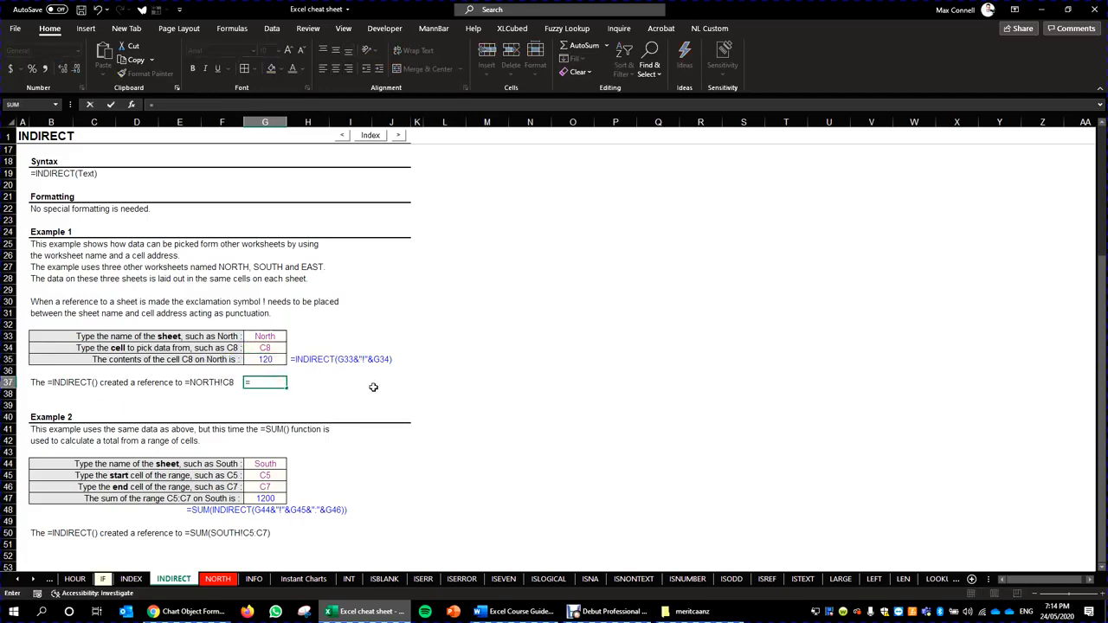
click(218, 579)
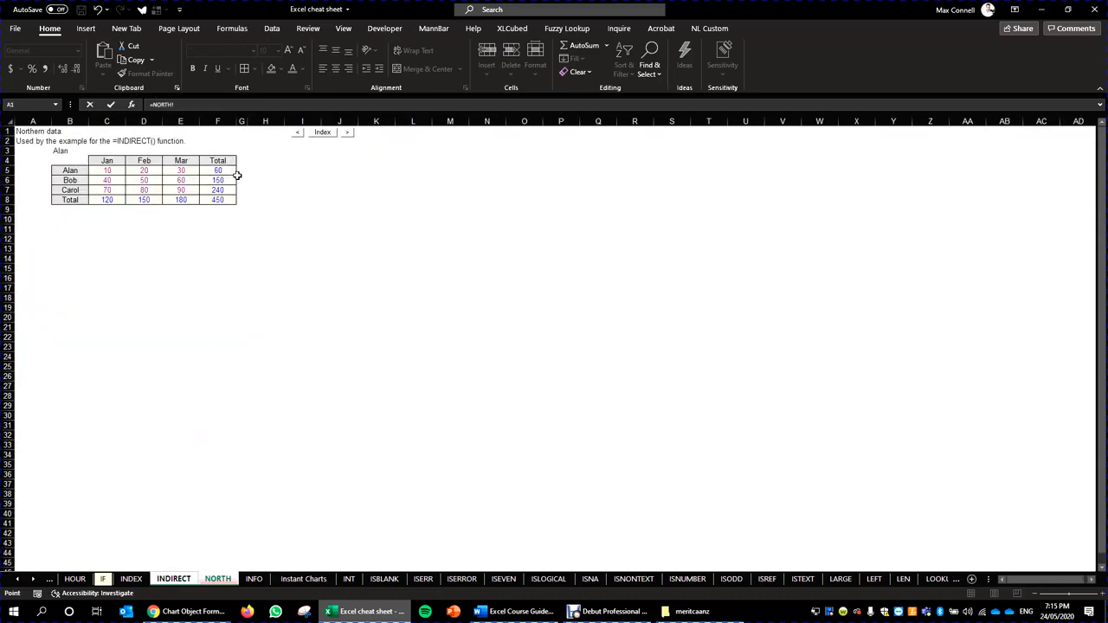
click(218, 170)
key(Return)
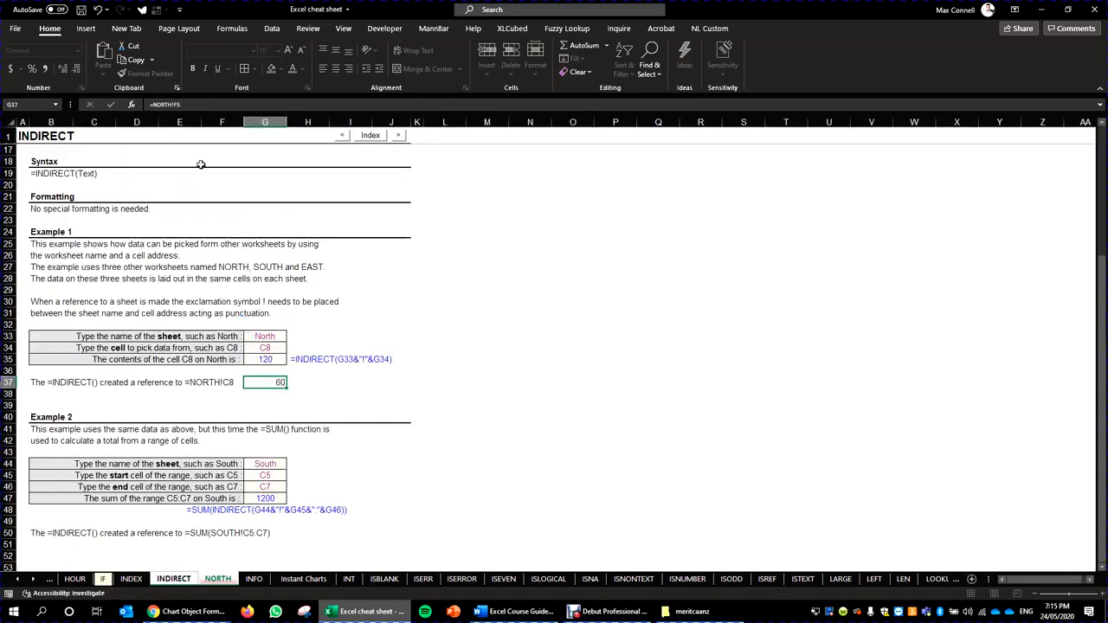
Step: Trace G37's direct reference to its source cell on the NORTH sheet and back, and compare it with G35's INDIRECT formula
click(192, 104)
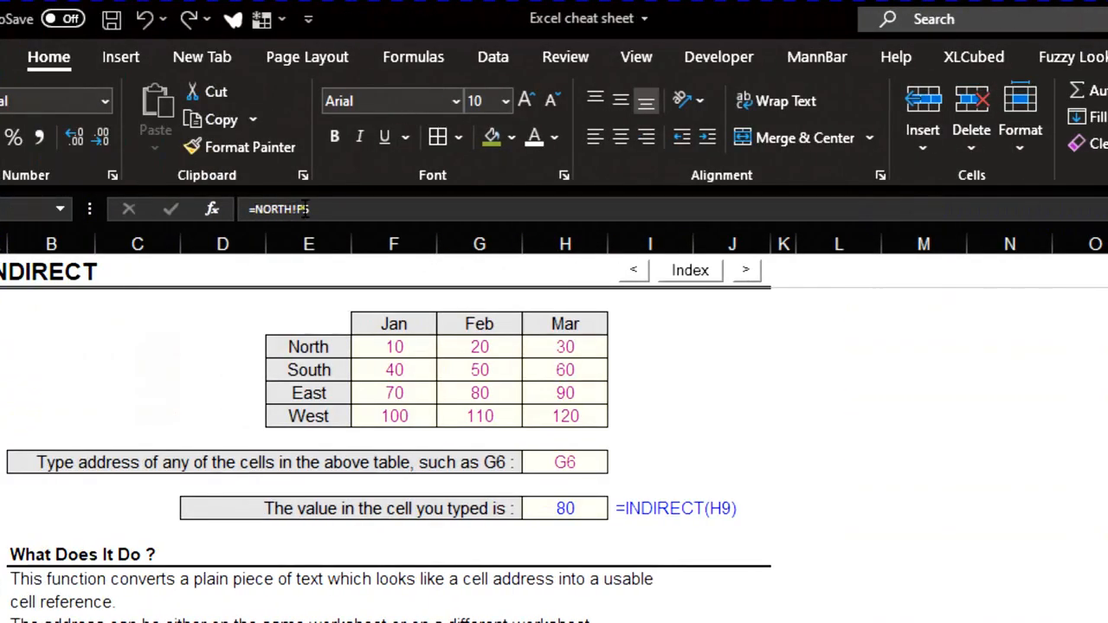
click(322, 208)
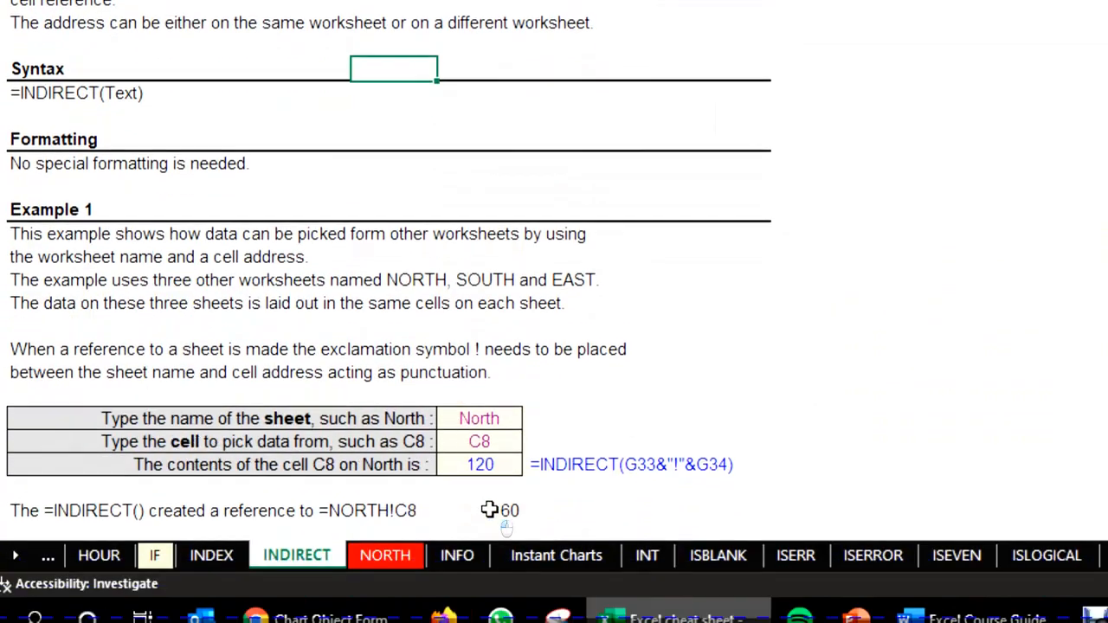
click(501, 496)
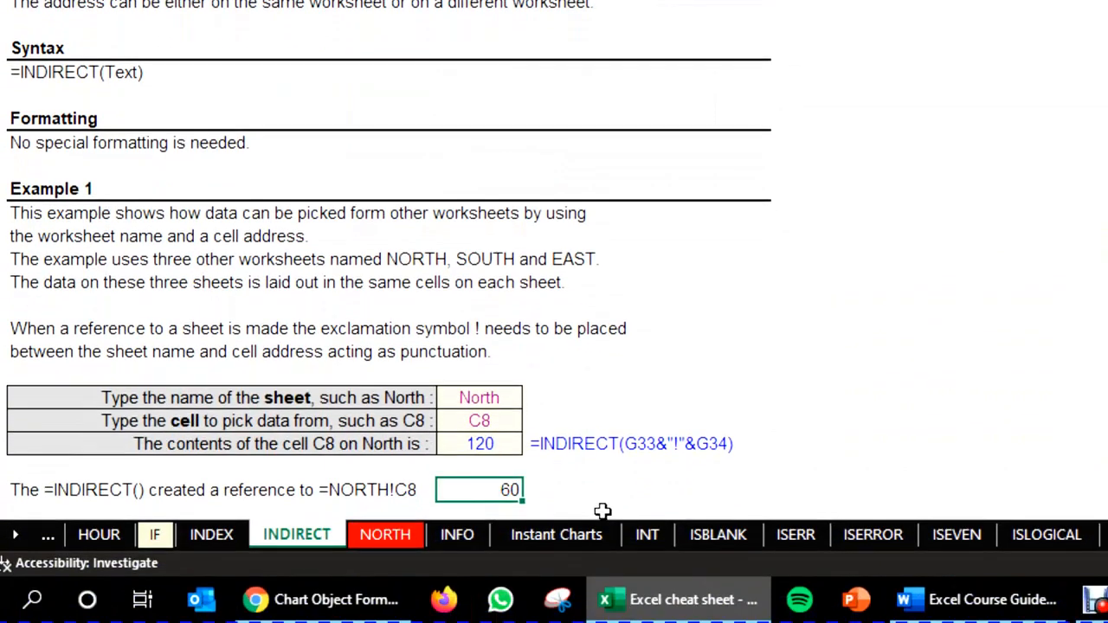
key(ctrl+bracketleft)
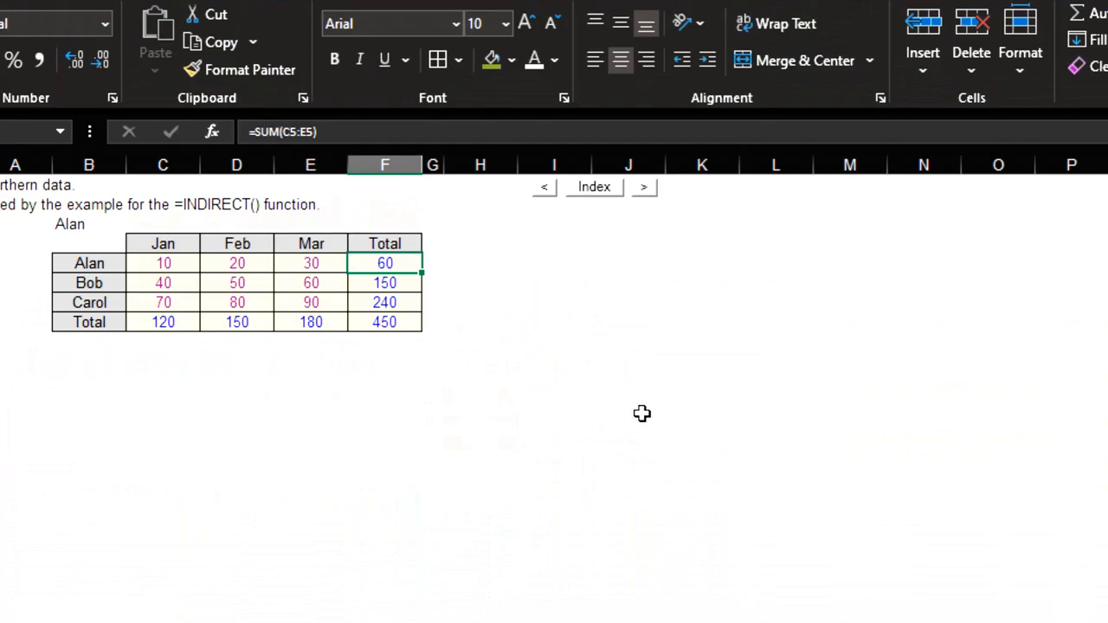
key(F5)
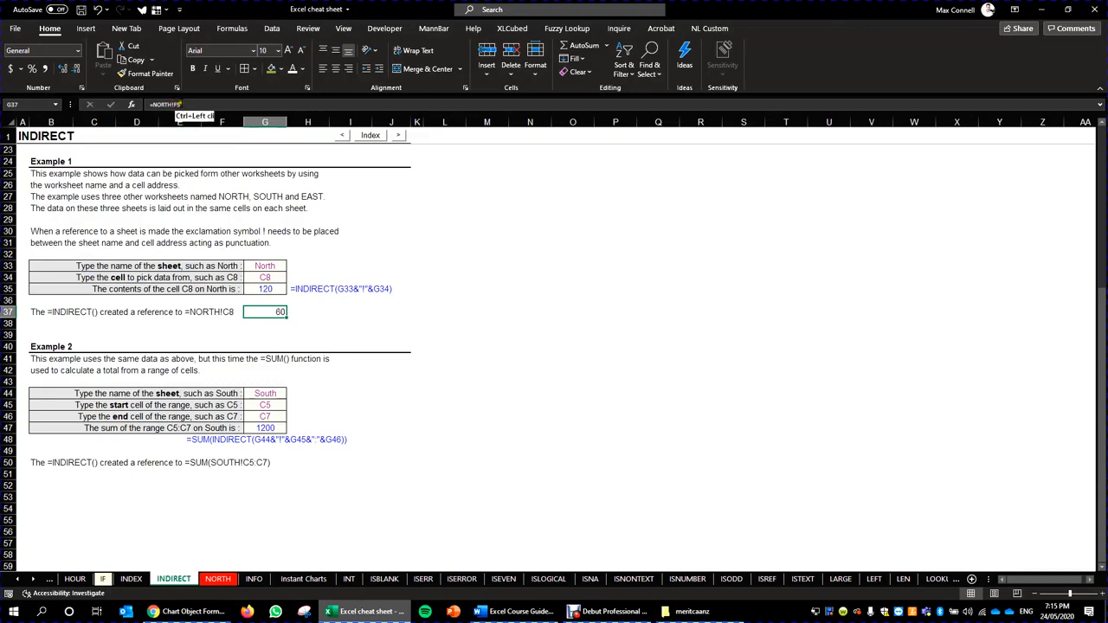
double_click(272, 289)
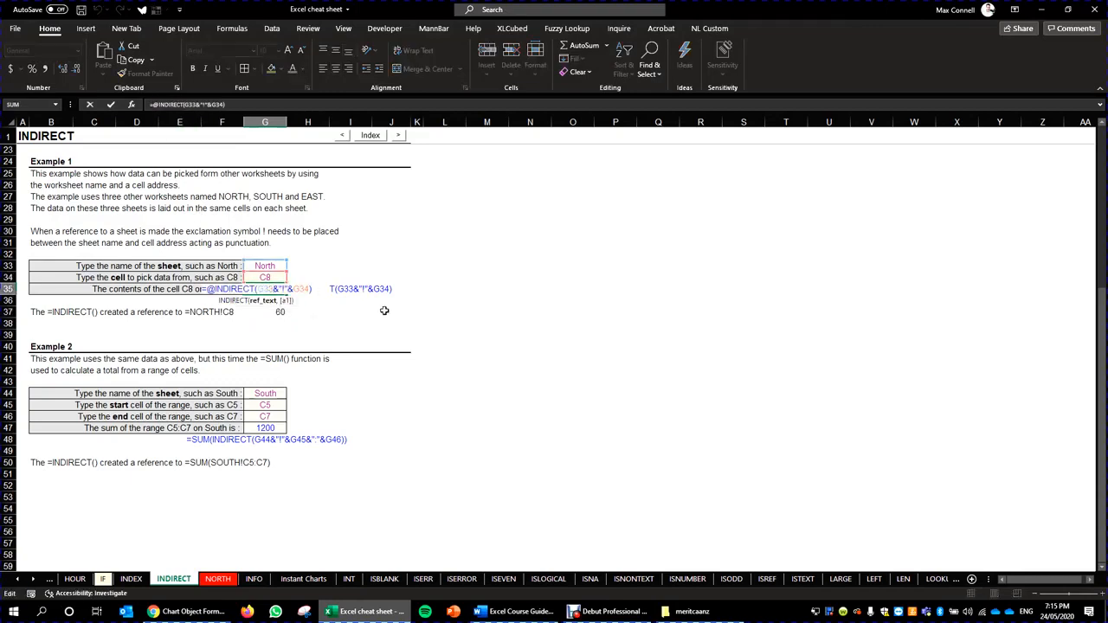
key(Escape)
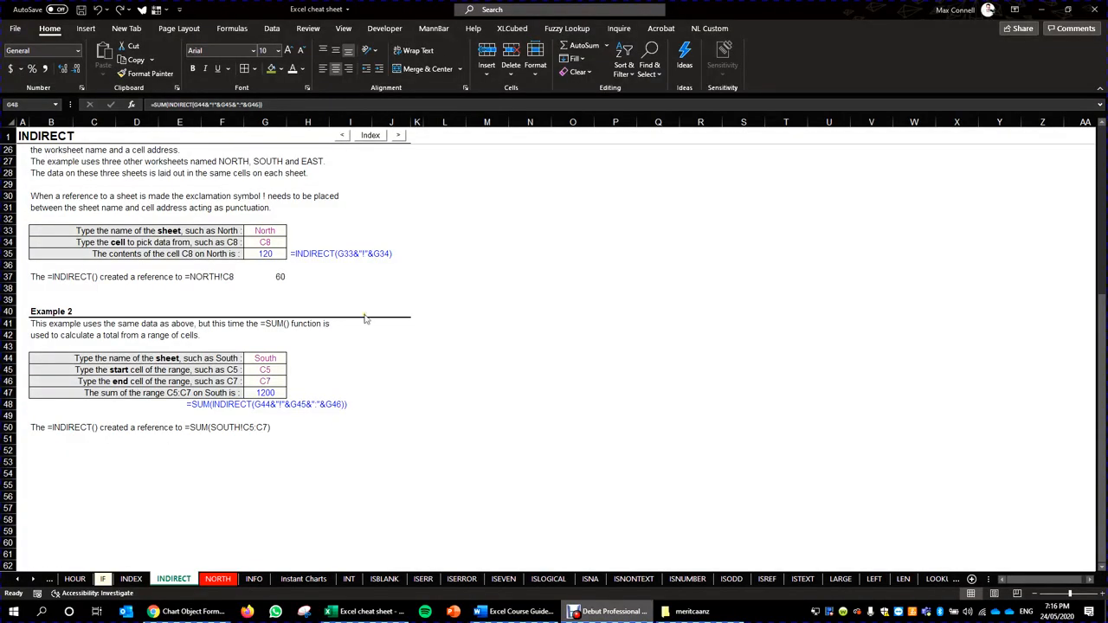
Step: Examine Example 2's SUM and INDIRECT formula in row 48, including its exclamation mark and colon joins, and the resulting reference in row 50
click(207, 400)
click(301, 398)
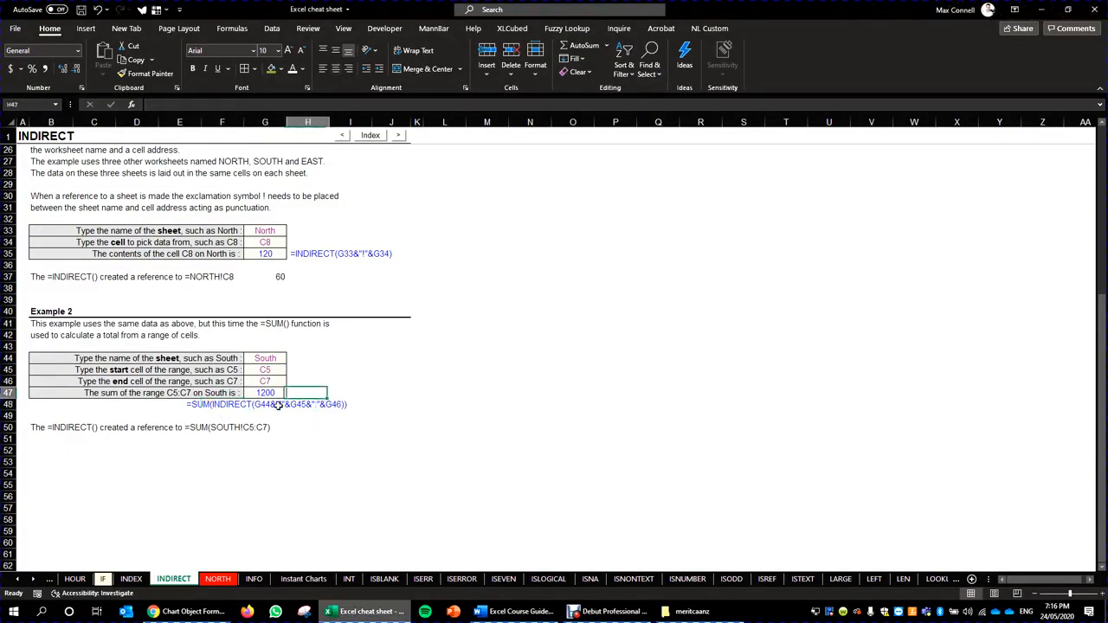
click(275, 405)
click(199, 403)
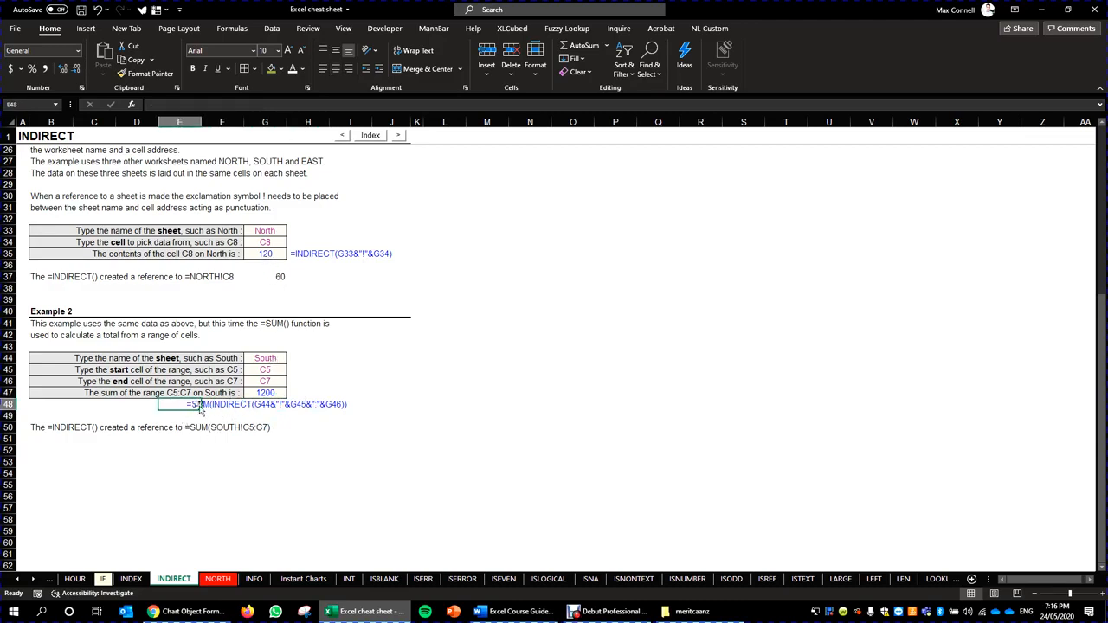
click(257, 405)
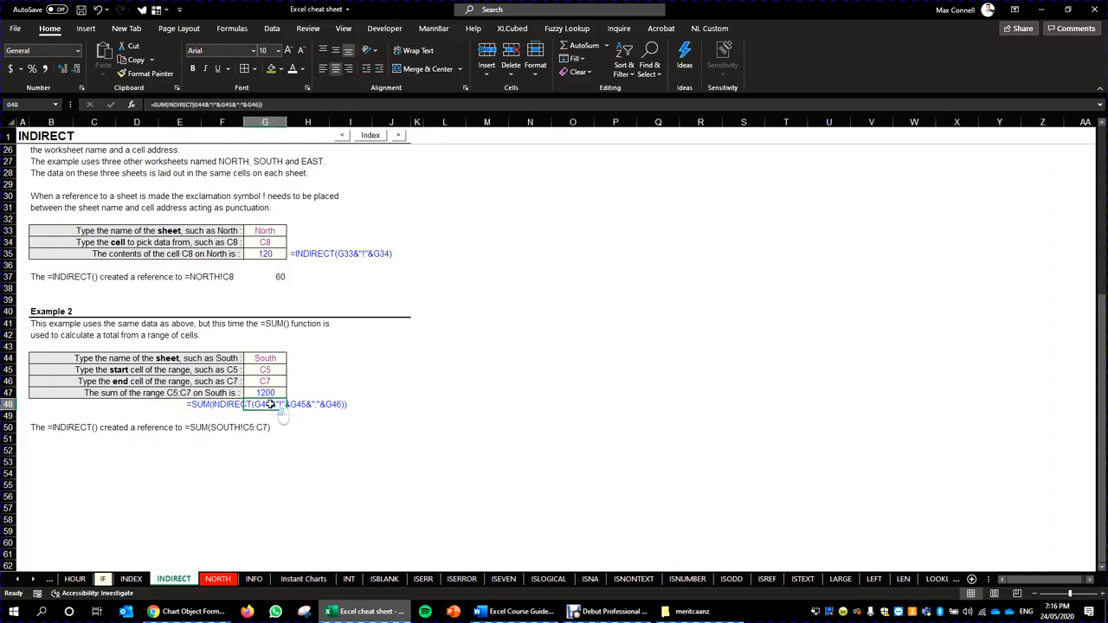
double_click(279, 405)
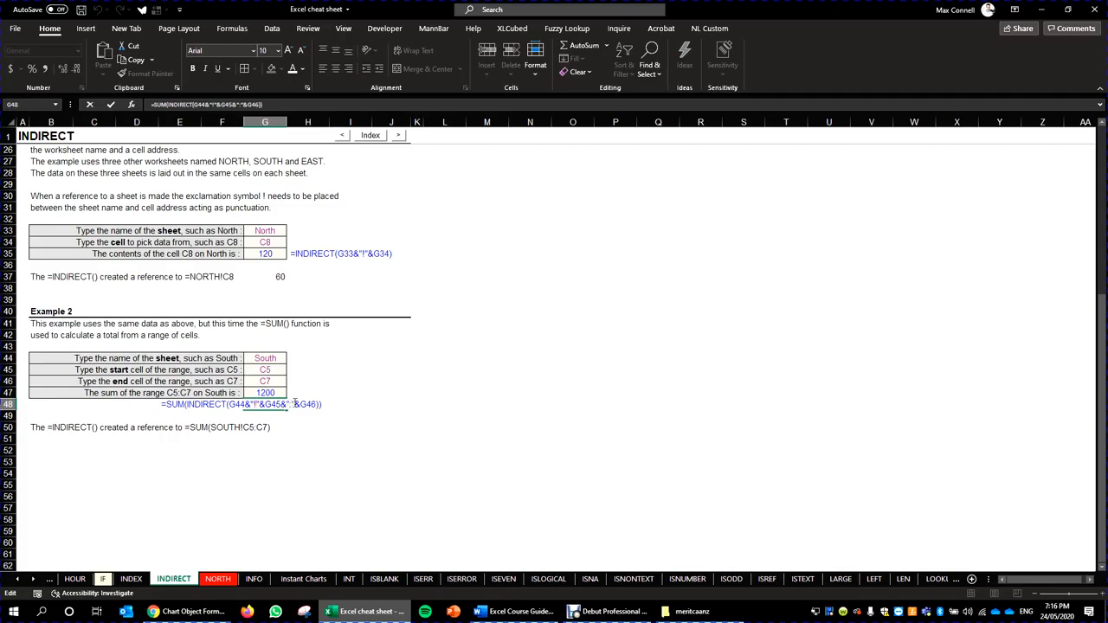
drag(296, 405, 287, 411)
click(311, 405)
key(Escape)
click(45, 428)
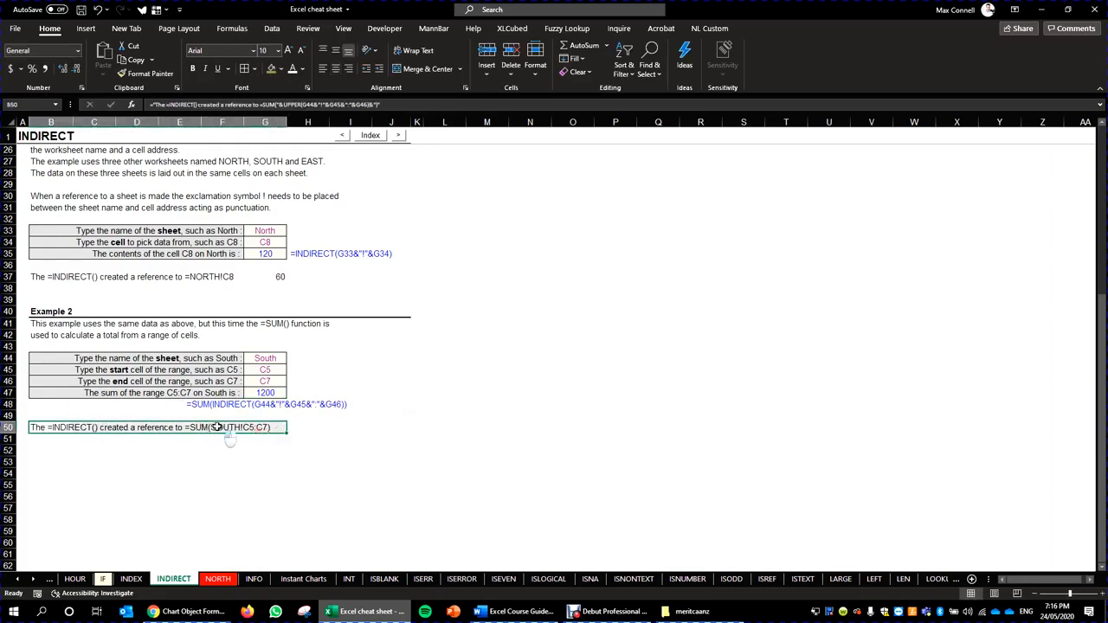
click(219, 428)
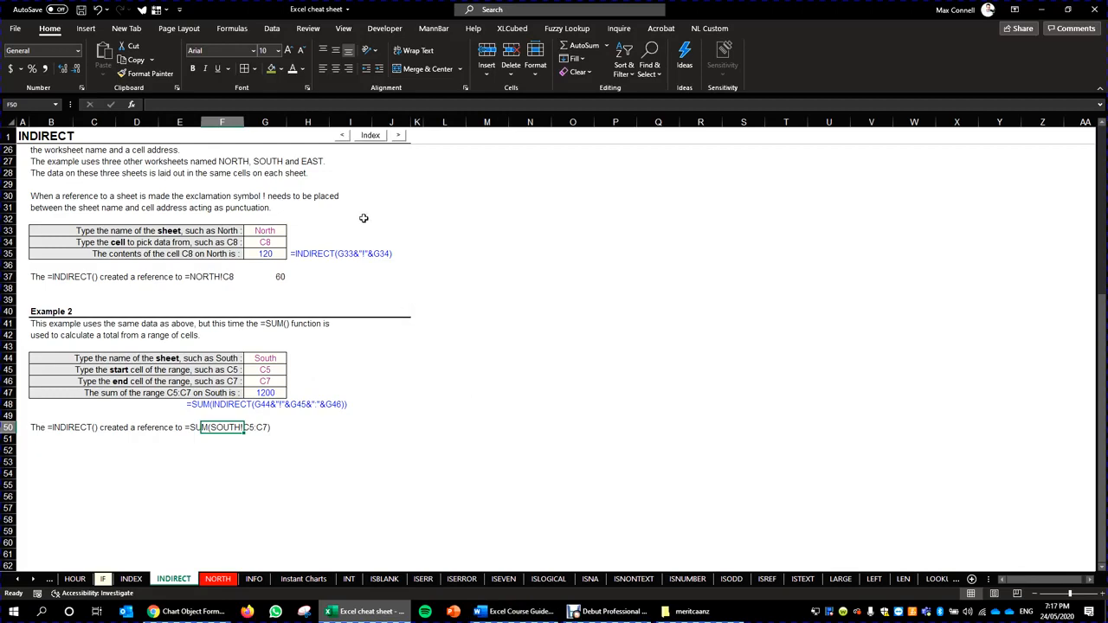
Step: Switch to the Excel Course Guide in Word to check the course units that follow the lookup functions
click(530, 613)
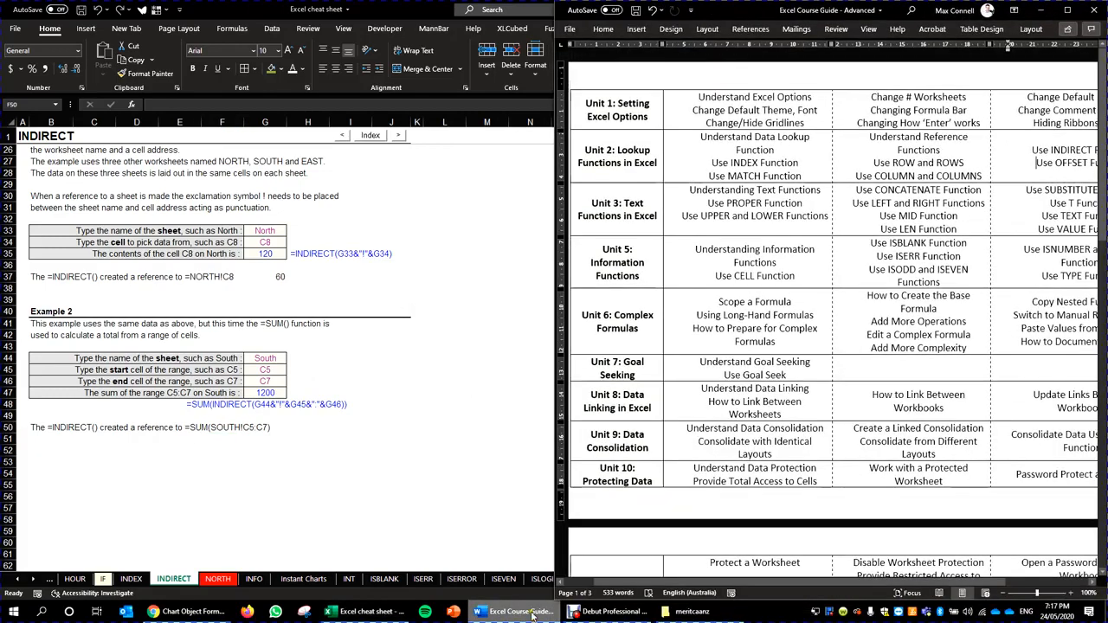
click(372, 305)
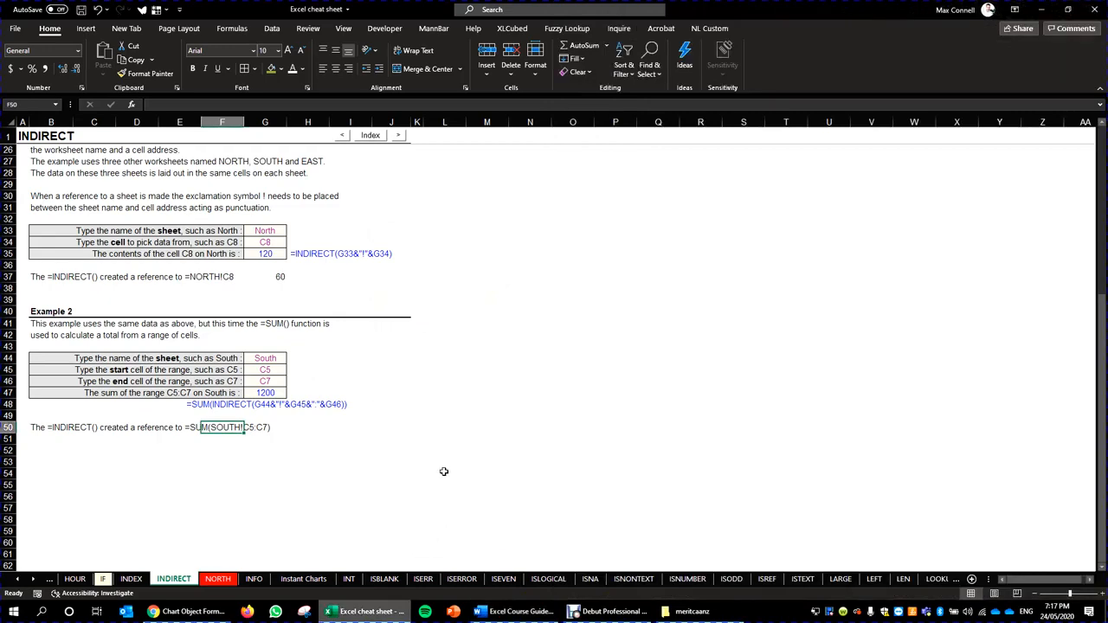
click(516, 612)
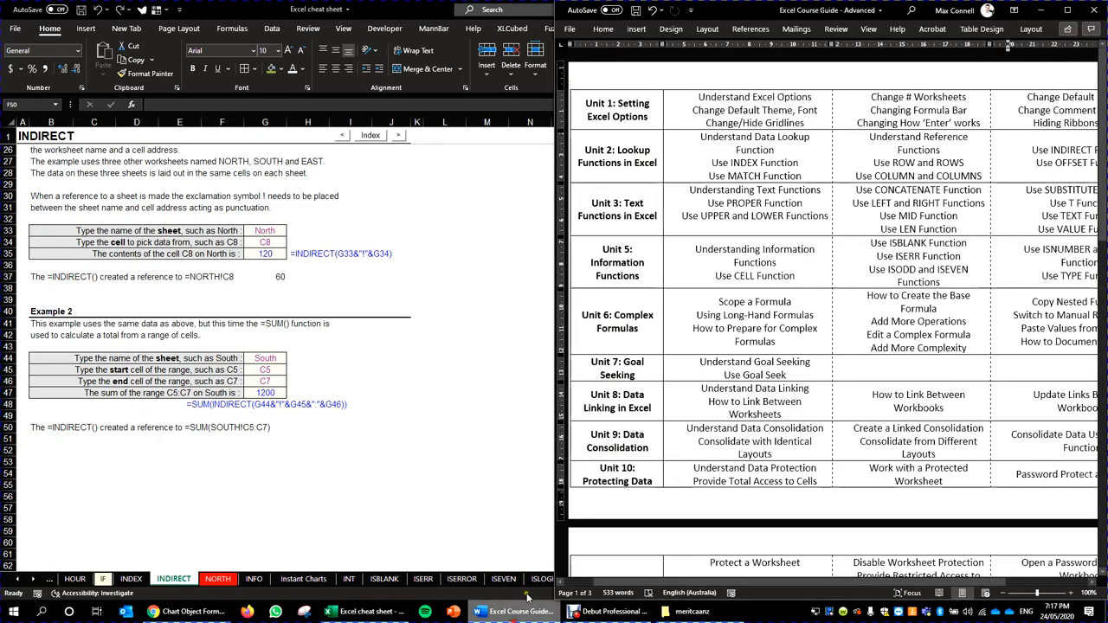